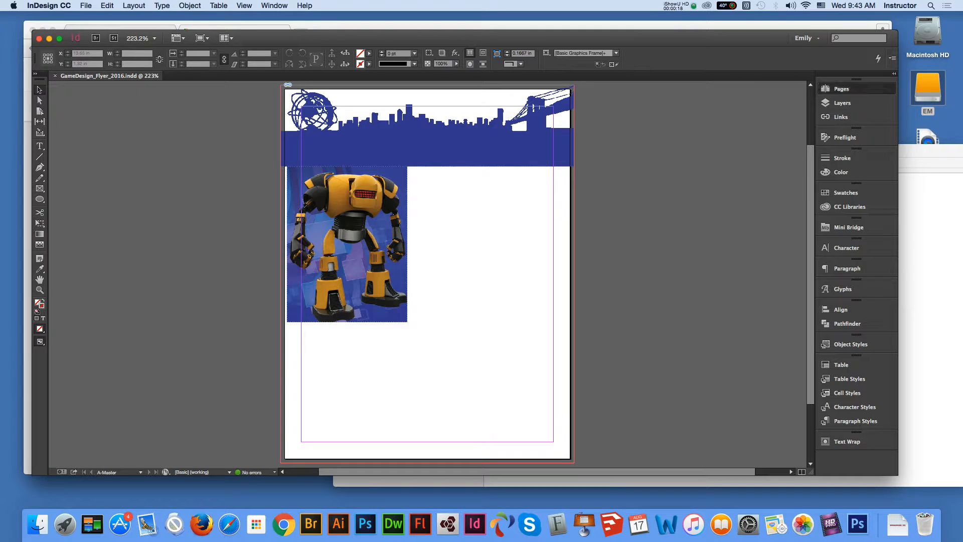
- Delete the QR code and the disclosure text line near the bottom of page 2
left_click(841, 89)
left_click_drag(799, 108, 726, 165)
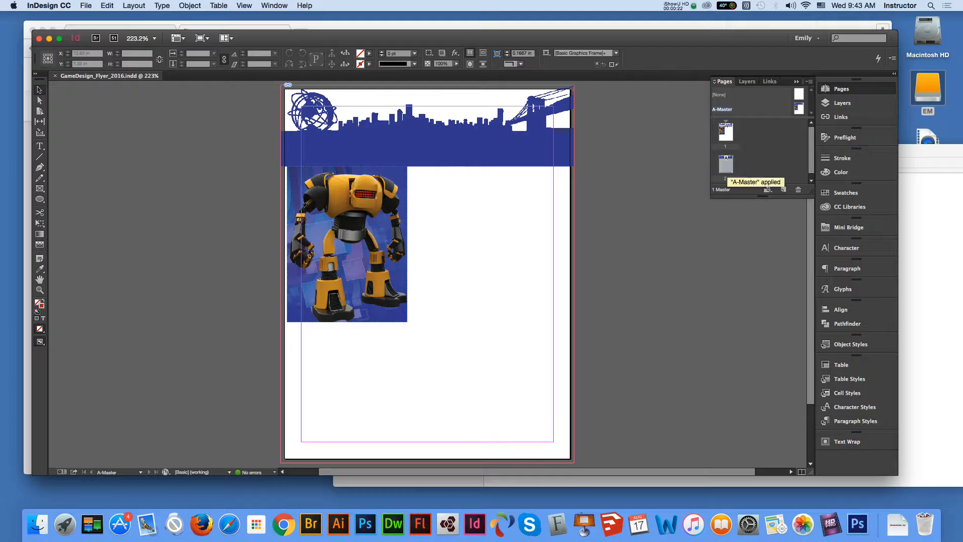
double_click(725, 164)
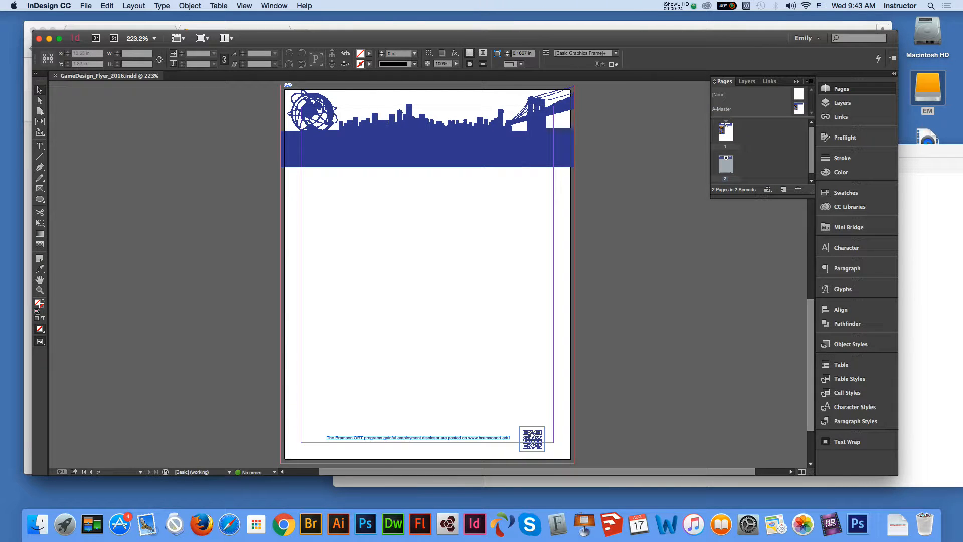
left_click(532, 437)
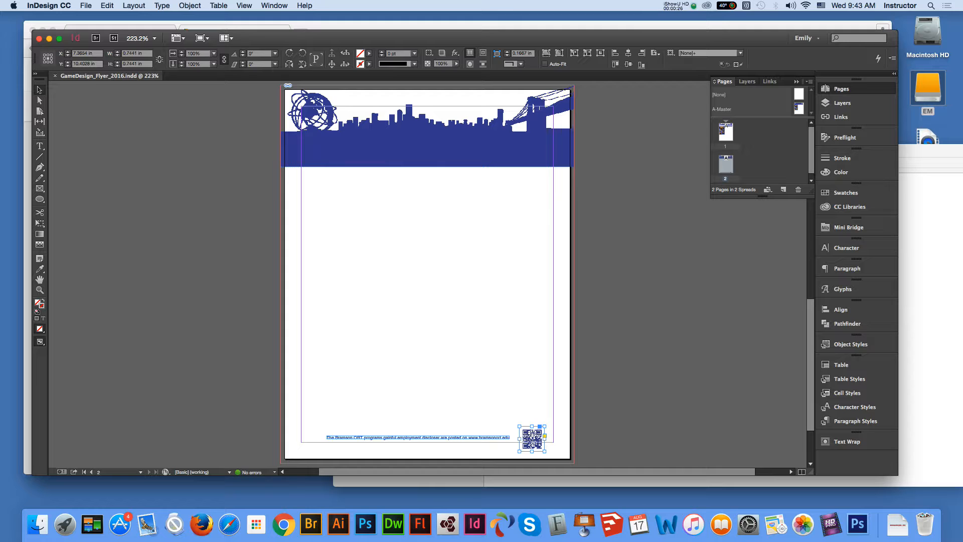
key("Delete")
left_click(418, 437)
key("Delete")
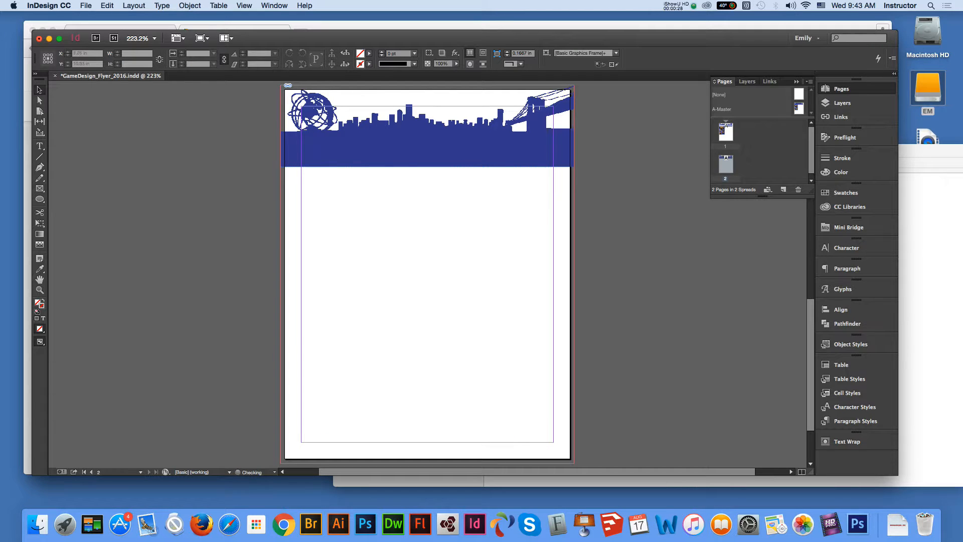
- Open the A-Master page for editing
left_click(726, 132)
left_click(799, 109)
double_click(799, 109)
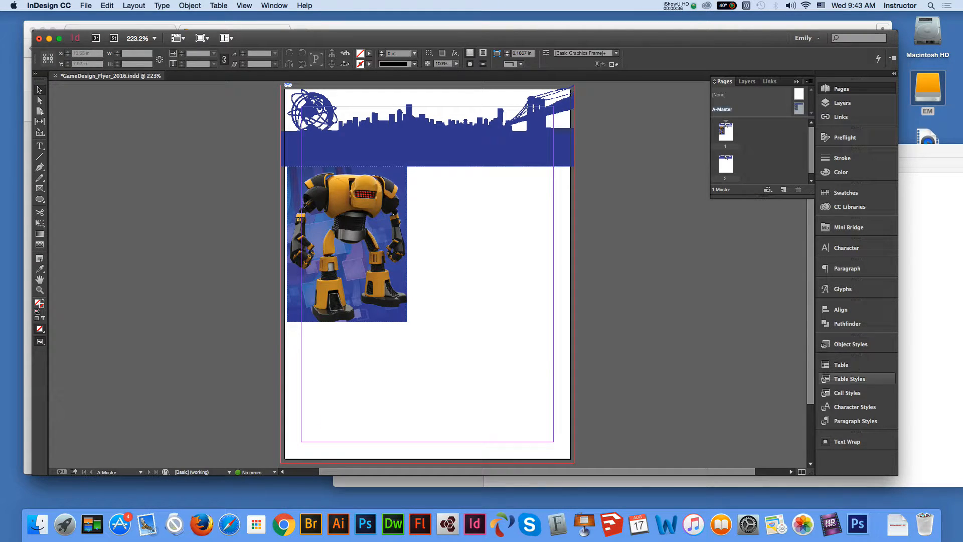
- Review the document's list of paragraph styles
left_click(856, 421)
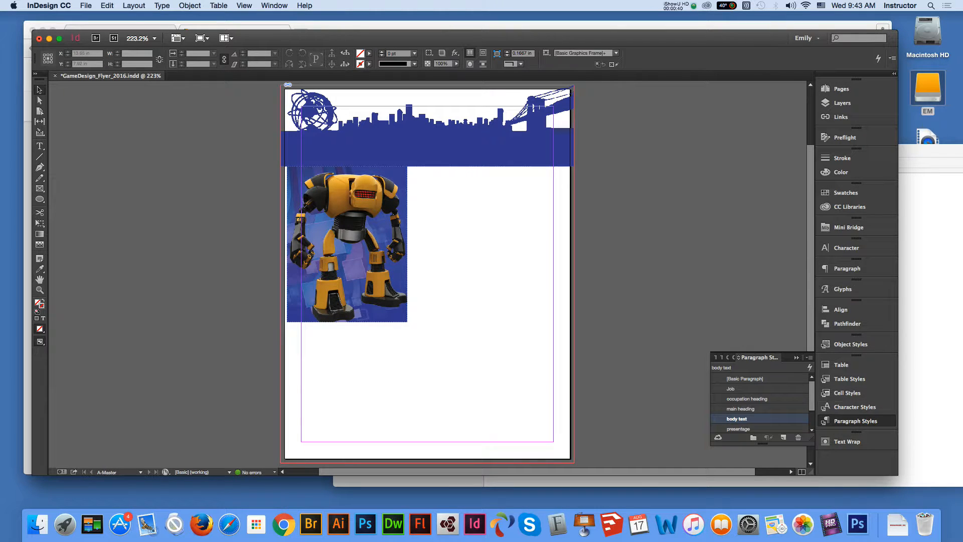
scroll(811, 397, "down", 3)
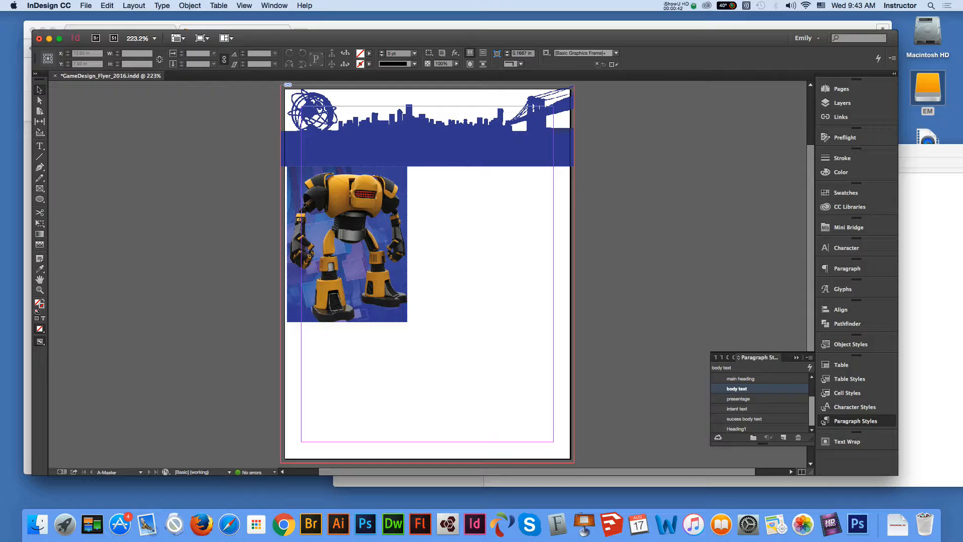
scroll(760, 404, "up", 3)
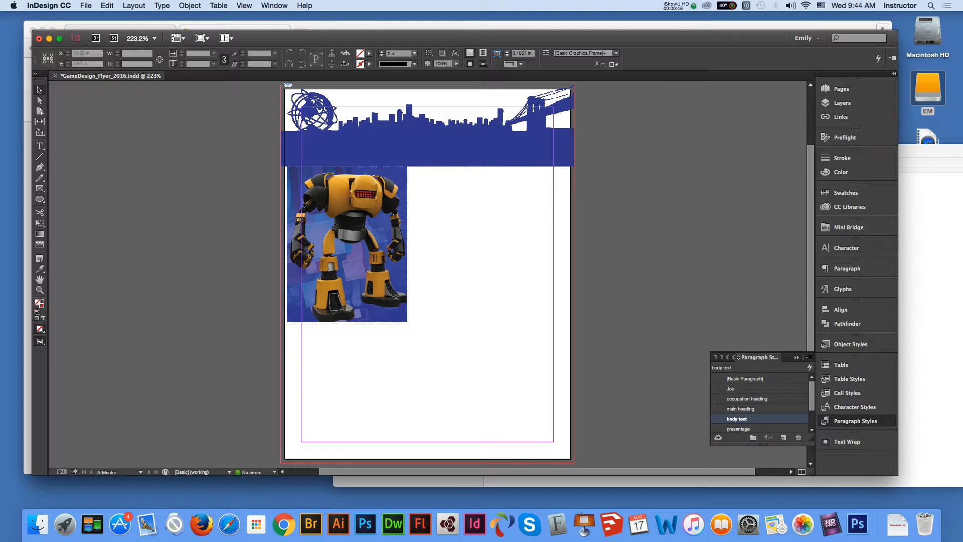
scroll(760, 401, "down", 3)
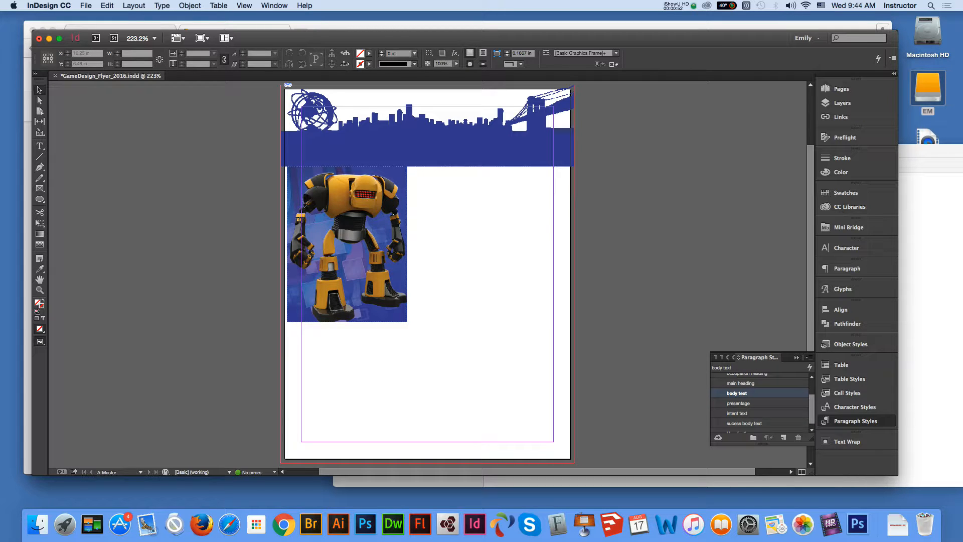
left_click(841, 89)
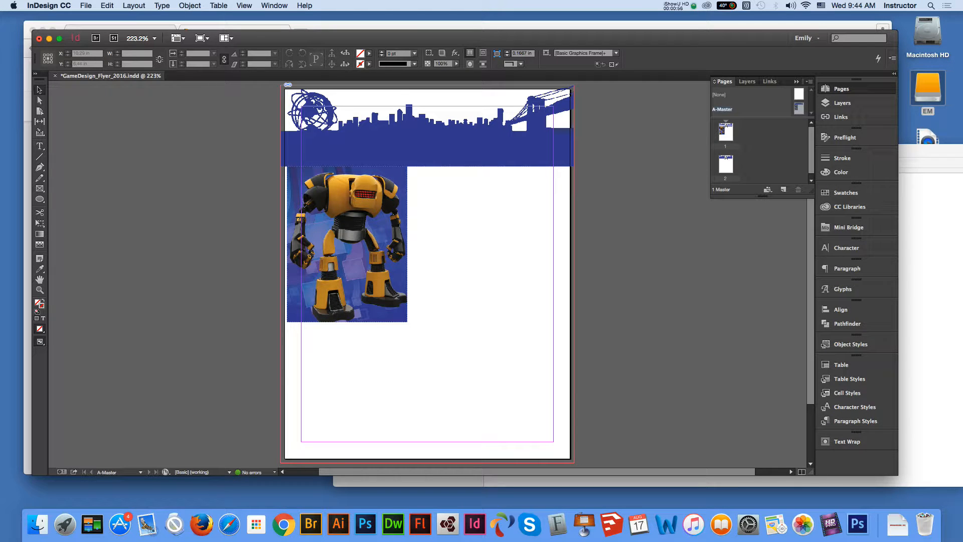
- Draw an 8.75 by 11.25 in rectangle on A-Master covering the whole page out to the bleed edges
key("super+0")
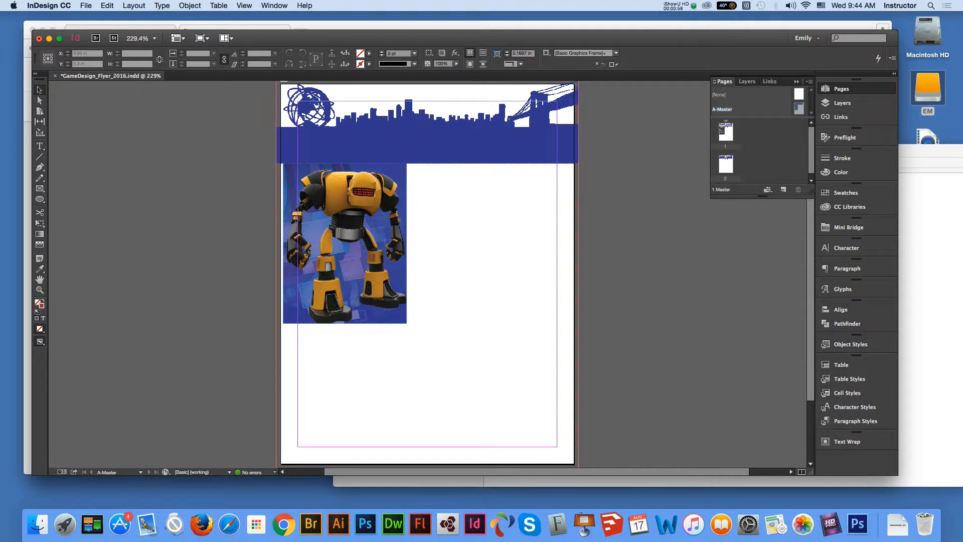
key("super+alt+0")
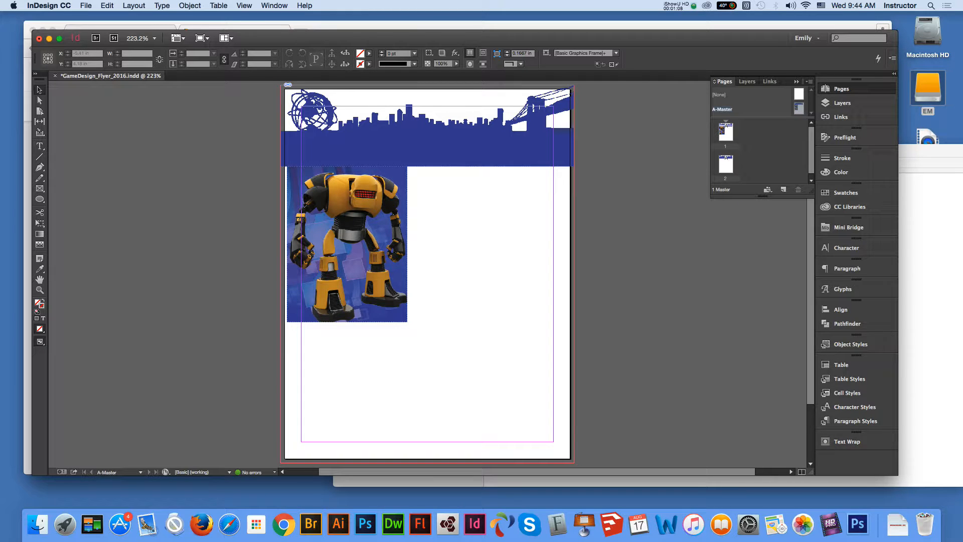
left_click(40, 199)
left_click(39, 199)
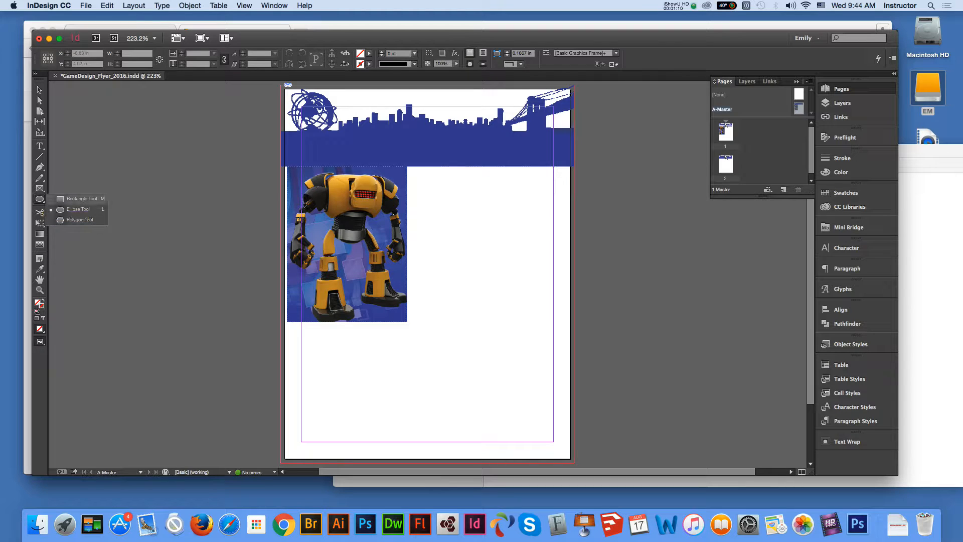
left_click(81, 199)
left_click_drag(281, 85, 573, 445)
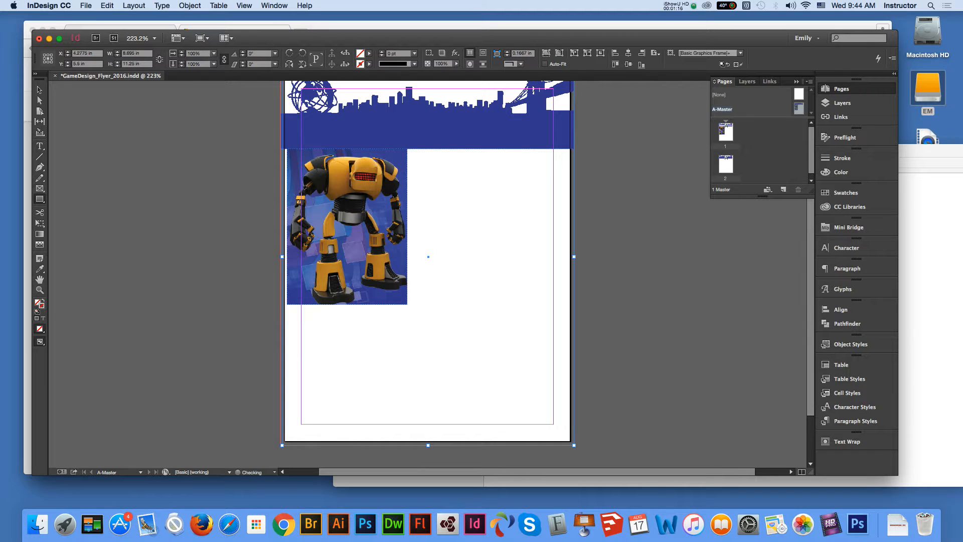
key("v")
left_click_drag(283, 257, 281, 257)
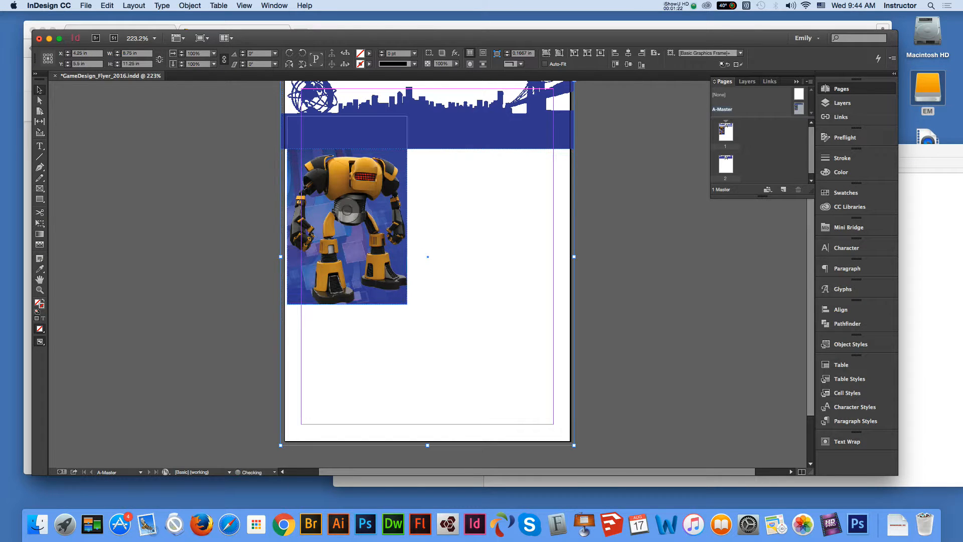
- Apply the "purpul" swatch as the stroke colour of the page-sized rectangle on A-Master
left_click(40, 279)
left_click_drag(428, 256, 430, 304)
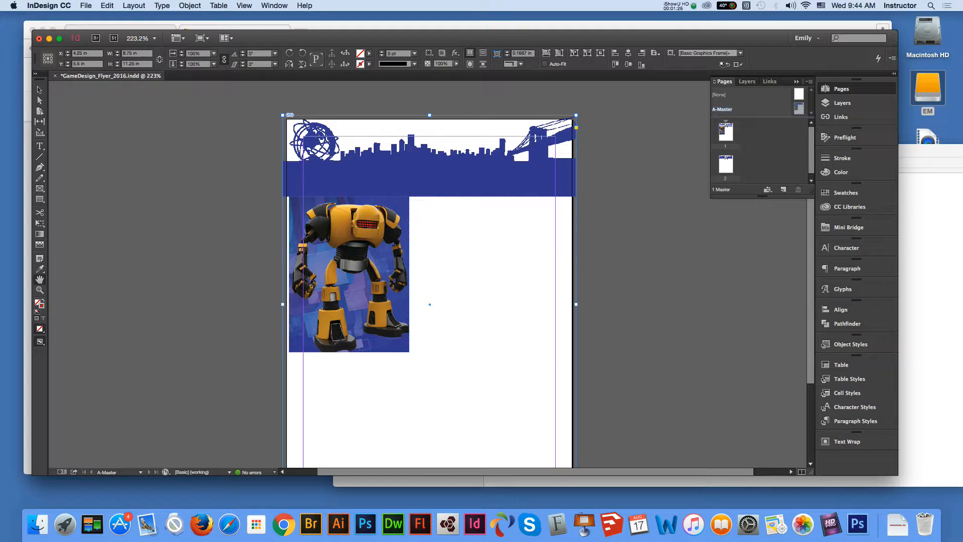
left_click(40, 89)
left_click(415, 63)
left_click(414, 64)
left_click(415, 53)
left_click(415, 53)
left_click(369, 64)
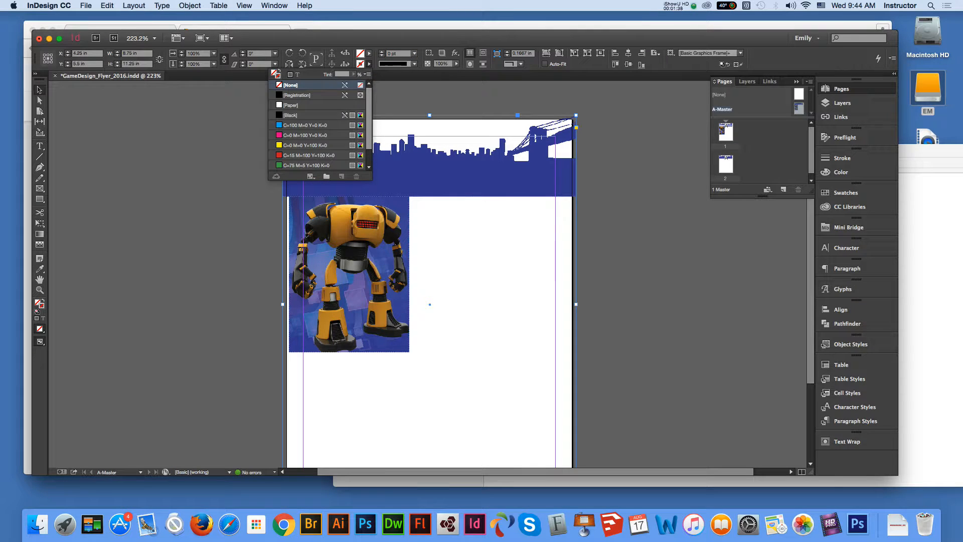
left_click(291, 166)
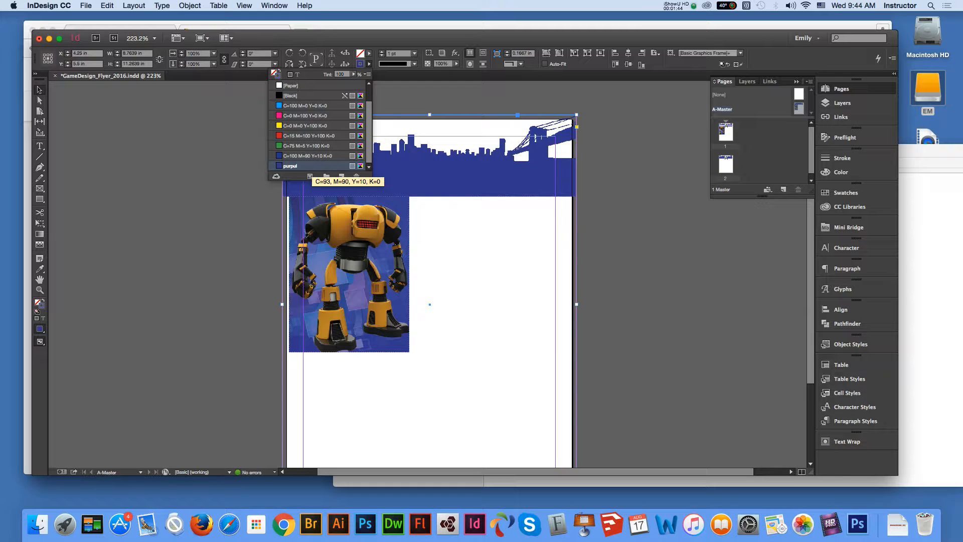
key("Escape")
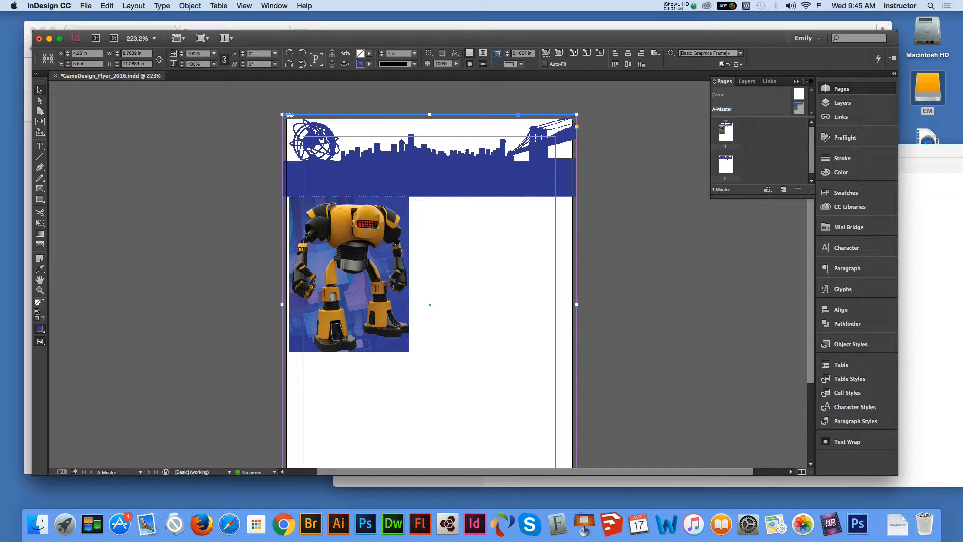
- Set the border rectangle's stroke weight to 15 pt
left_click(414, 53)
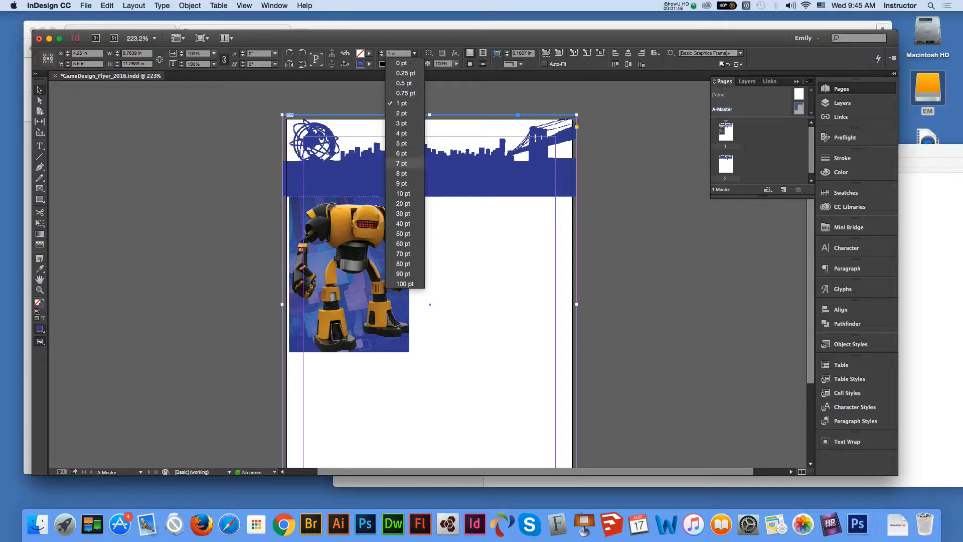
left_click(404, 203)
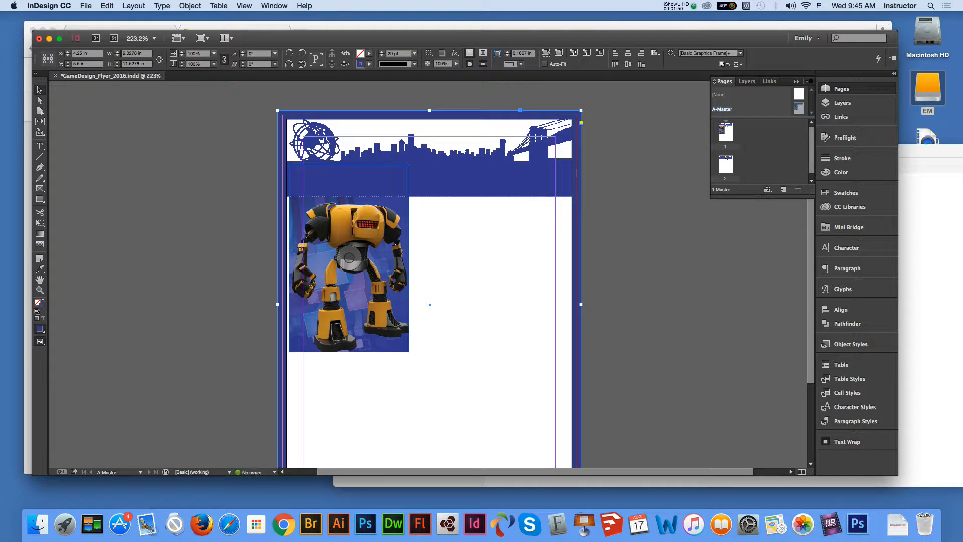
left_click(399, 54)
type("15pt")
key("Return")
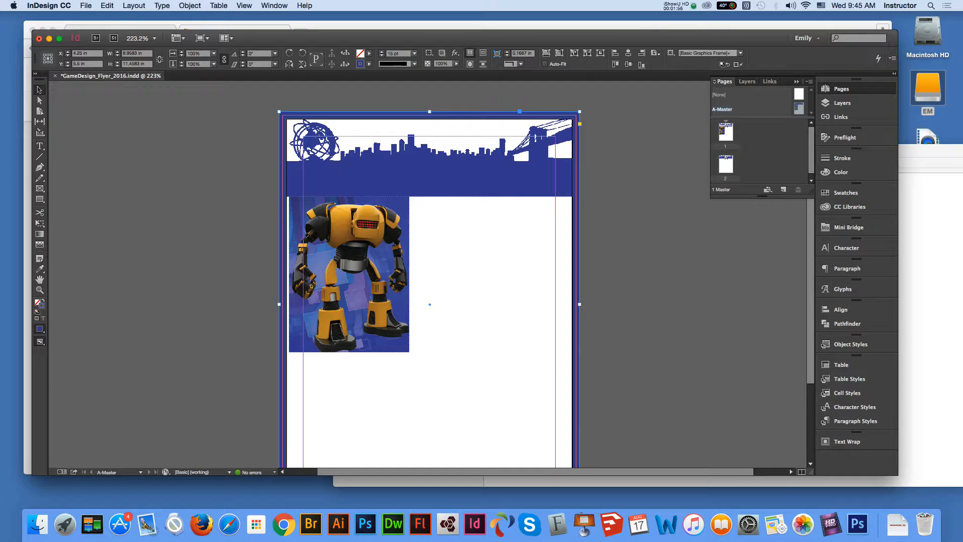
- Align the border rectangle's stroke to the inside of its path, and deselect it
left_click(843, 158)
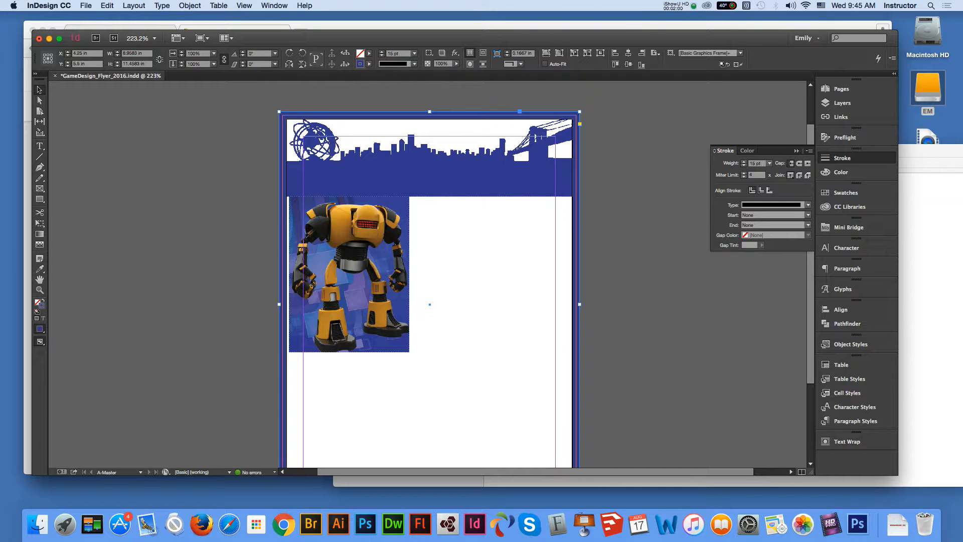
left_click(760, 190)
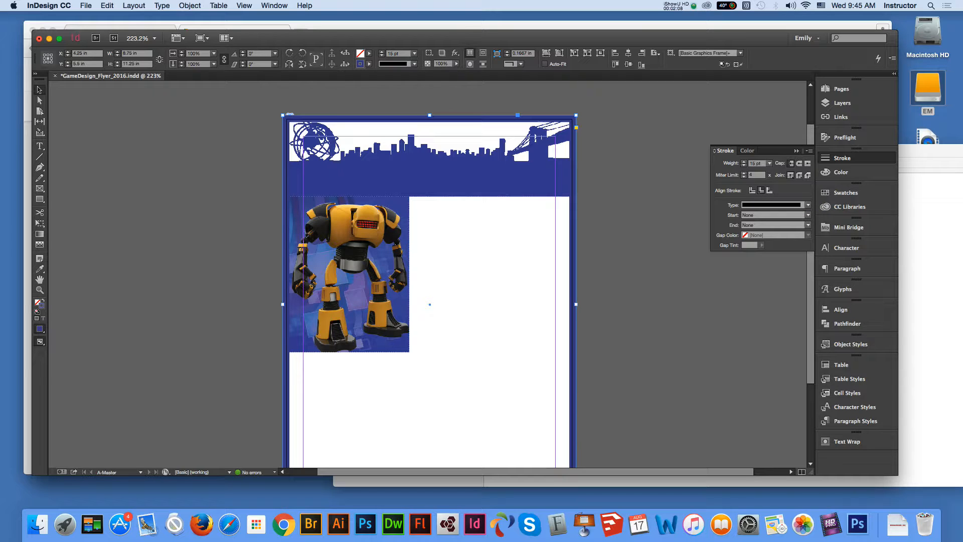
left_click(593, 380)
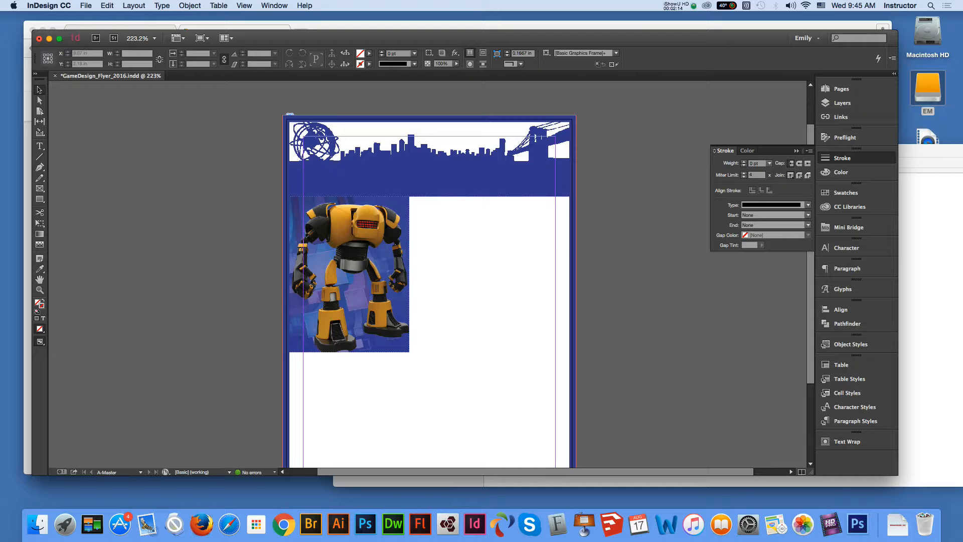
- Check the bordered master page in Presentation mode against a white background, and return to the normal view
left_click(201, 38)
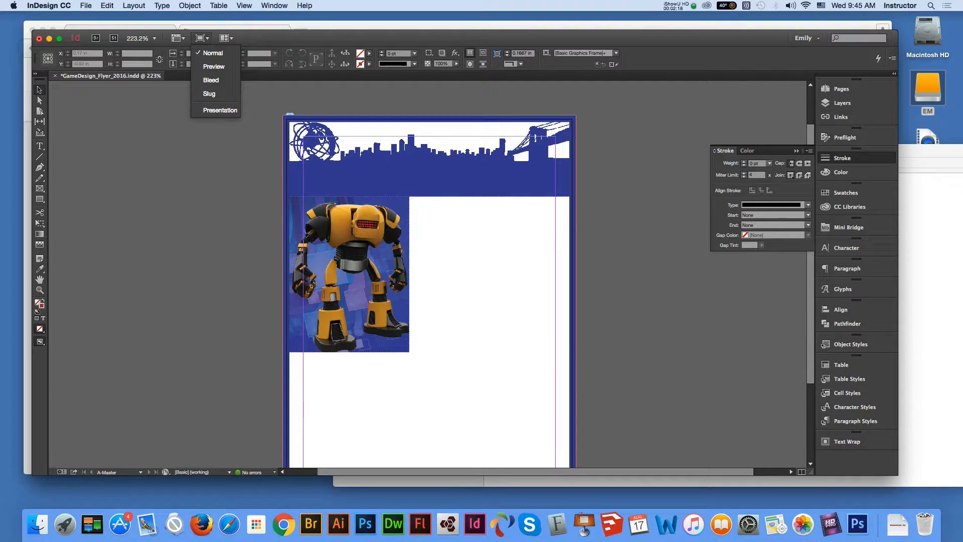
left_click(220, 110)
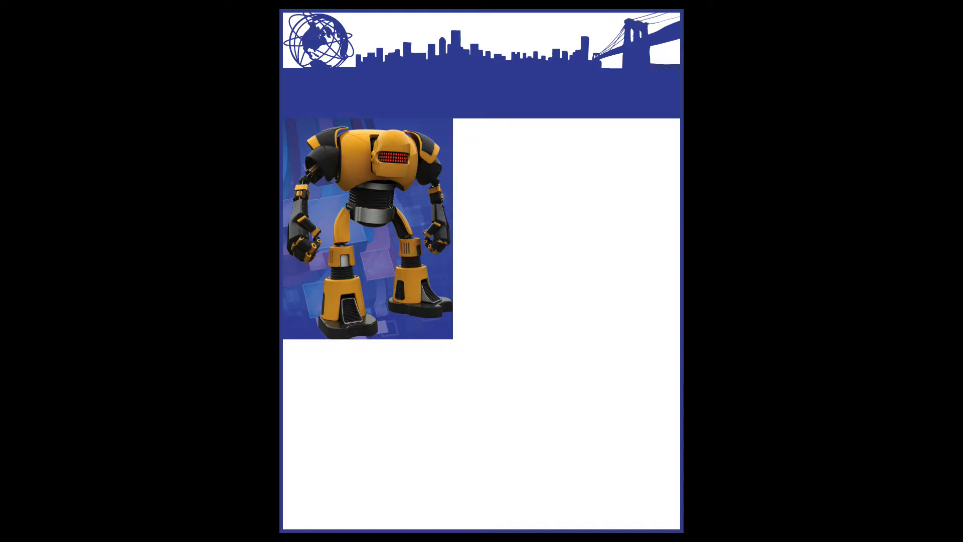
key("w")
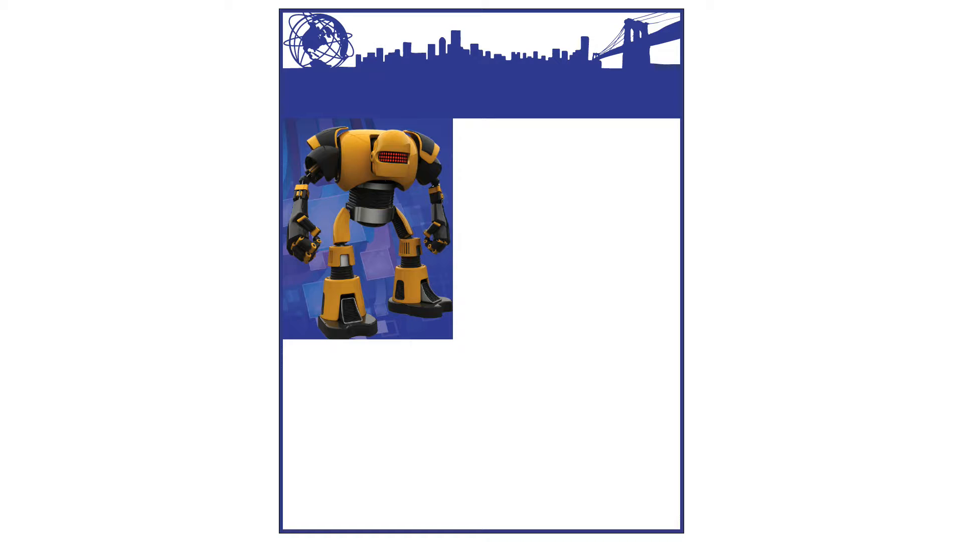
key("Escape")
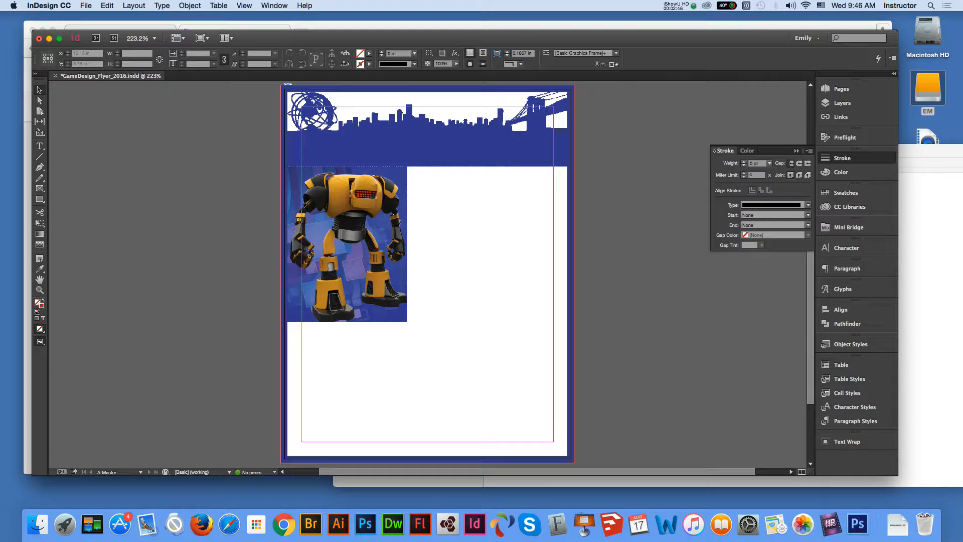
left_click(796, 151)
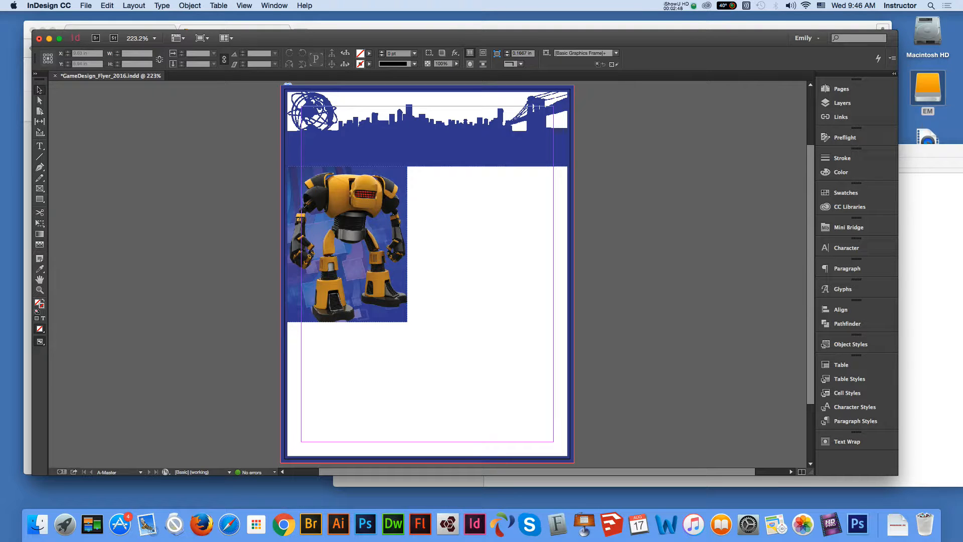
- On page 1, draw a rectangle about 3.58 by 4.14 in directly below the robot image, reaching the bottom border
left_click(841, 89)
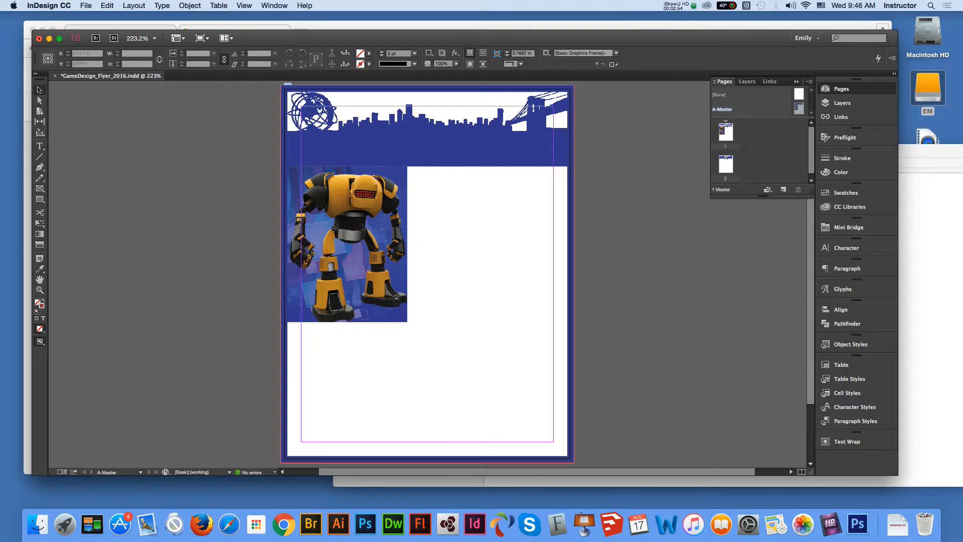
left_click_drag(726, 145, 725, 142)
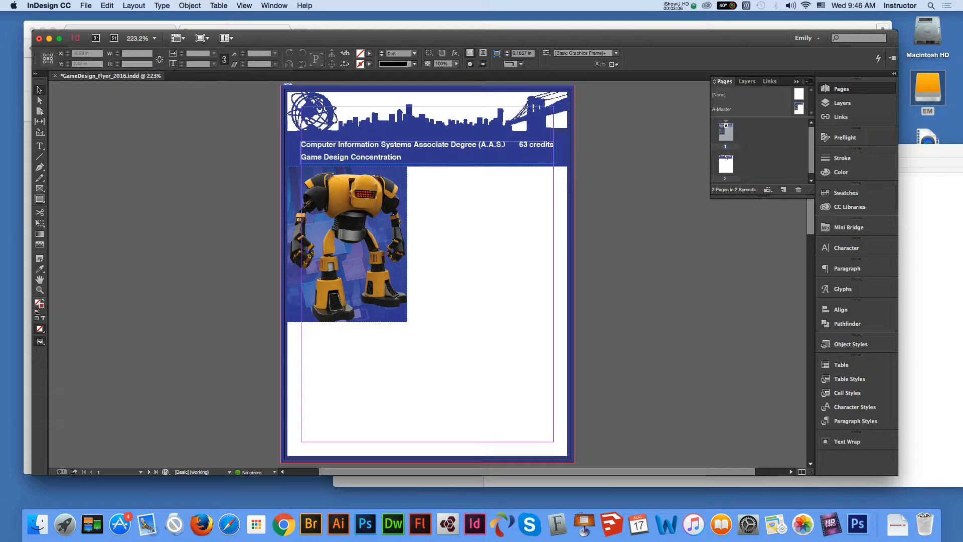
left_click(39, 199)
left_click_drag(287, 322, 407, 458)
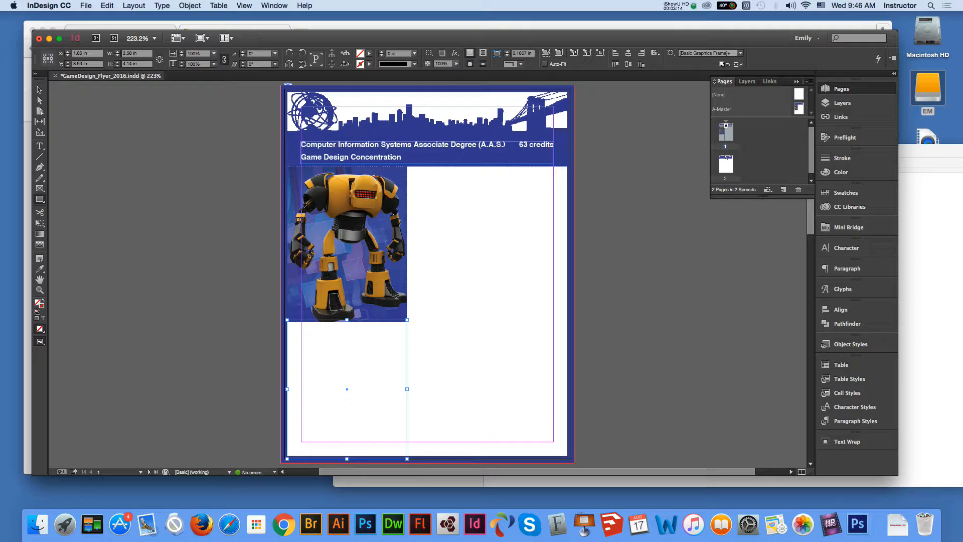
- Fill the rectangle below the robot image with the "purpul" swatch, leaving the rectangle selected
key("v")
left_click(369, 53)
scroll(313, 130, "down", 2)
left_click(301, 155)
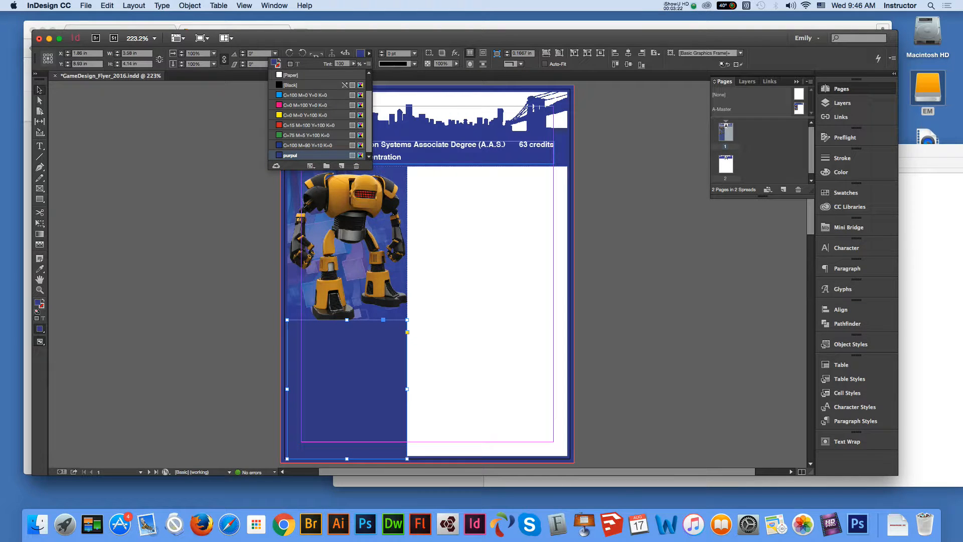
key("super+shift+a")
left_click(347, 389)
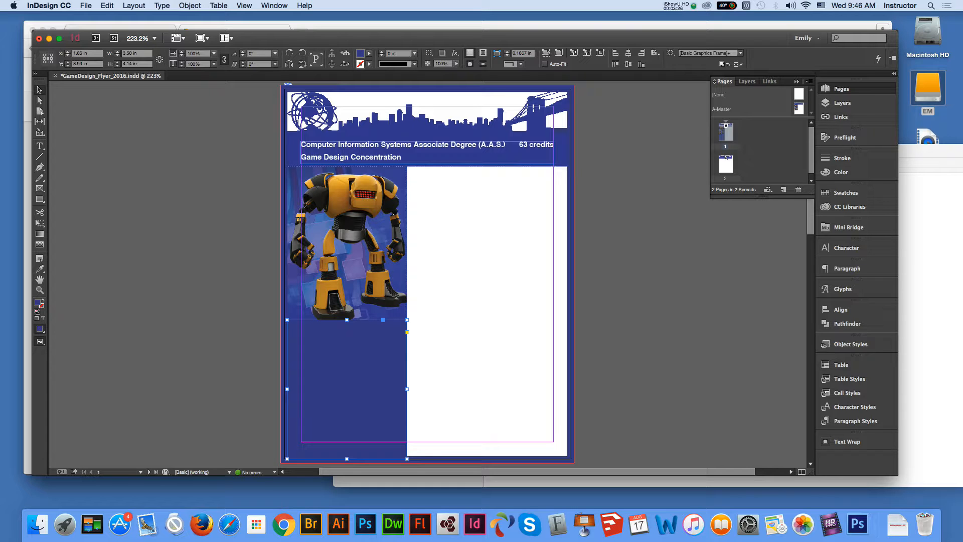
- Deselect the purple panel and examine how its edges meet the page border and the robot image up close
key("super+shift+a")
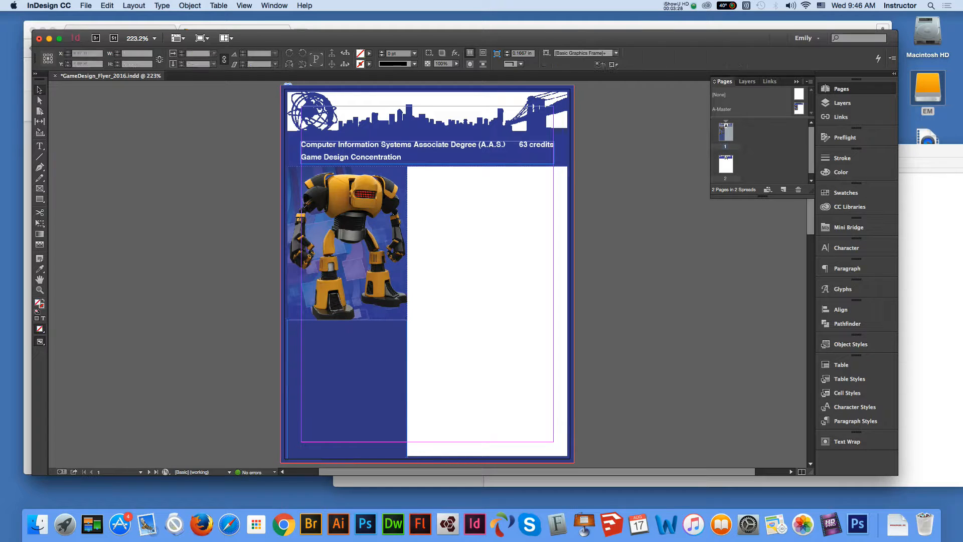
key("z")
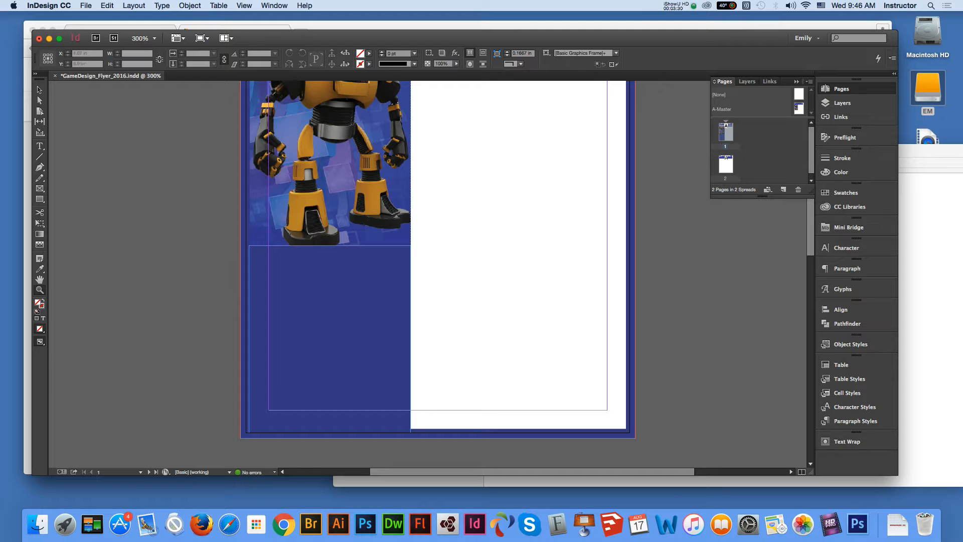
key("super+=")
left_click(39, 89)
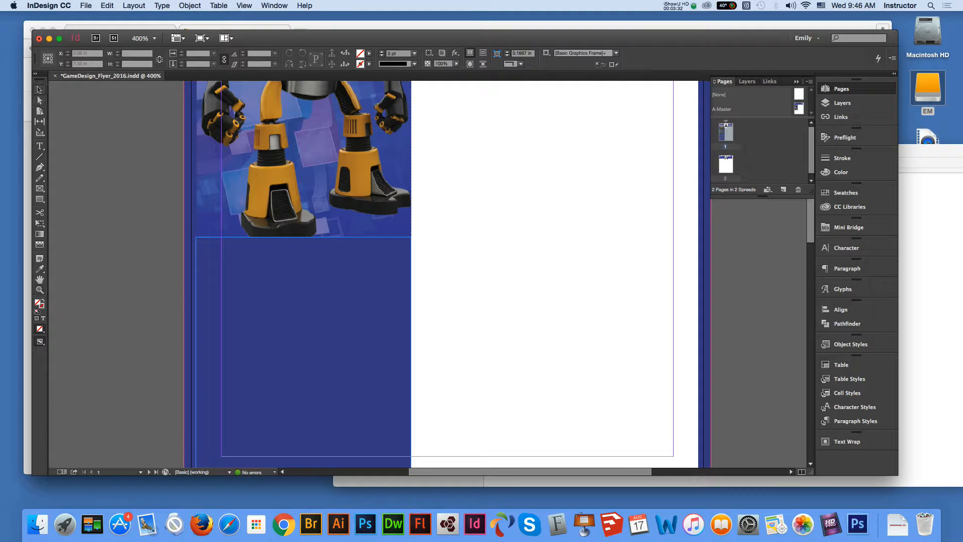
key("super+minus")
key("super+minus")
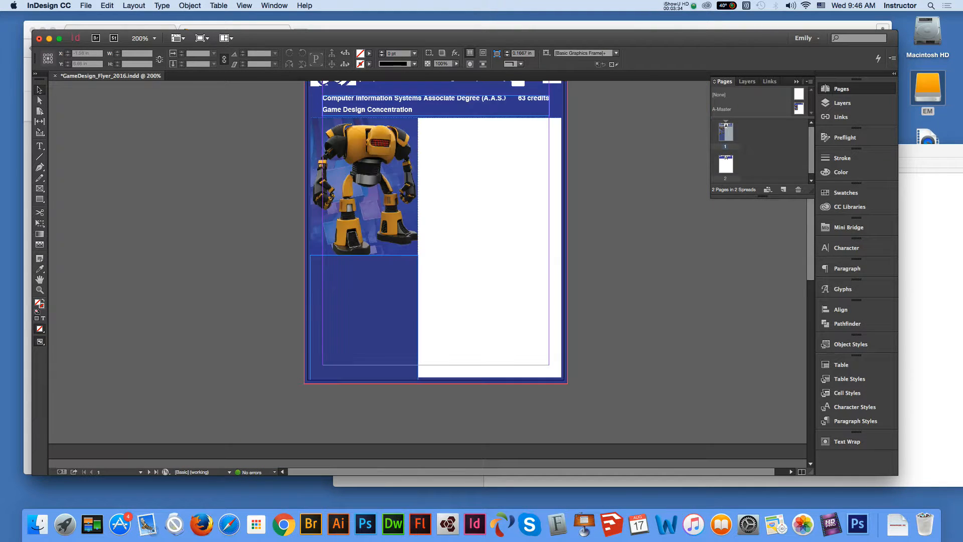
left_click(39, 279)
left_click_drag(151, 150, 134, 185)
left_click(40, 90)
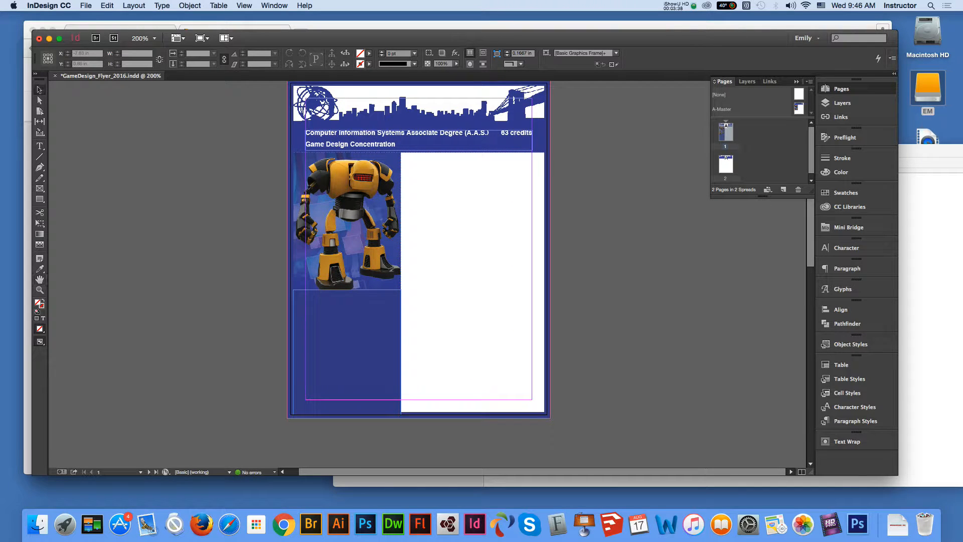
- Switch to Finder, open content.docx from the continue_flyer folder, and copy the course list from Semester 1 to the end of Semester 4
key("super+Tab")
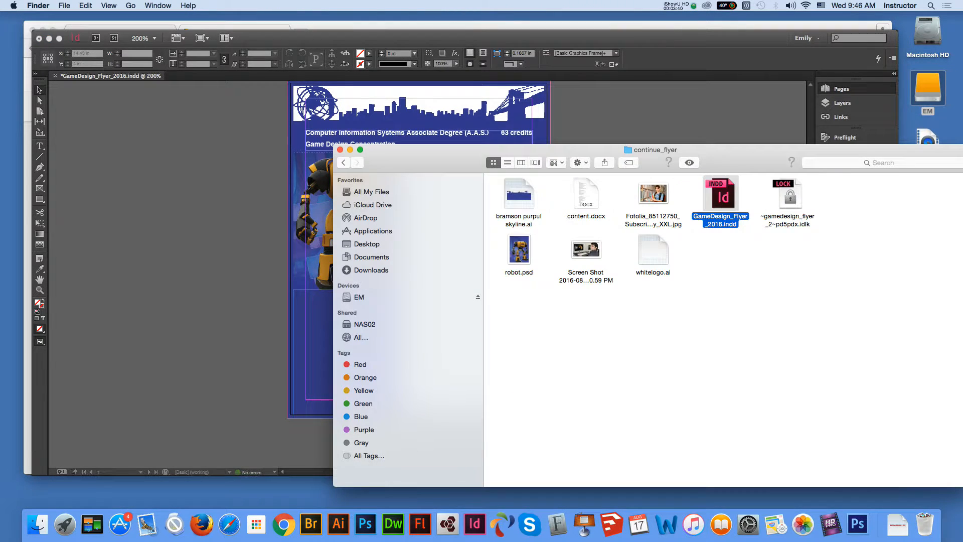
double_click(588, 201)
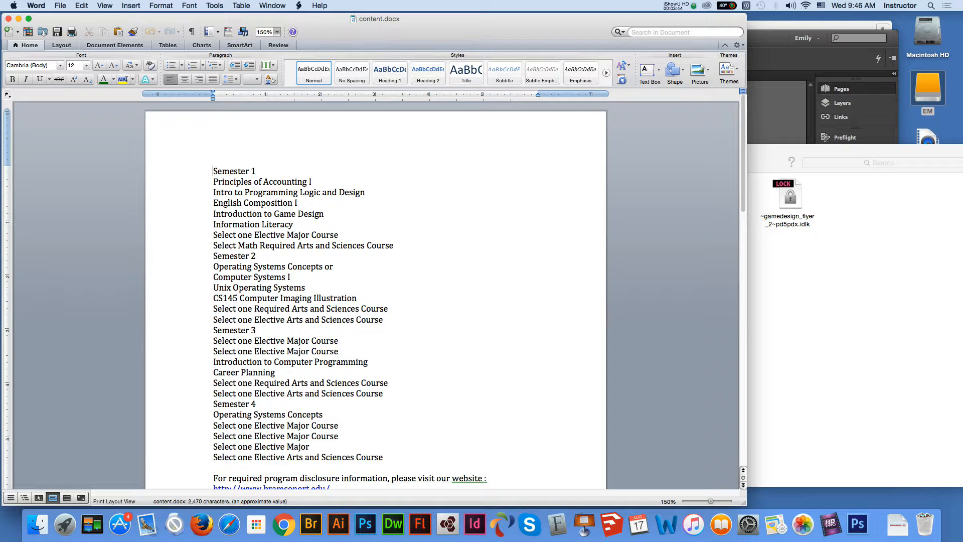
left_click_drag(213, 171, 389, 457)
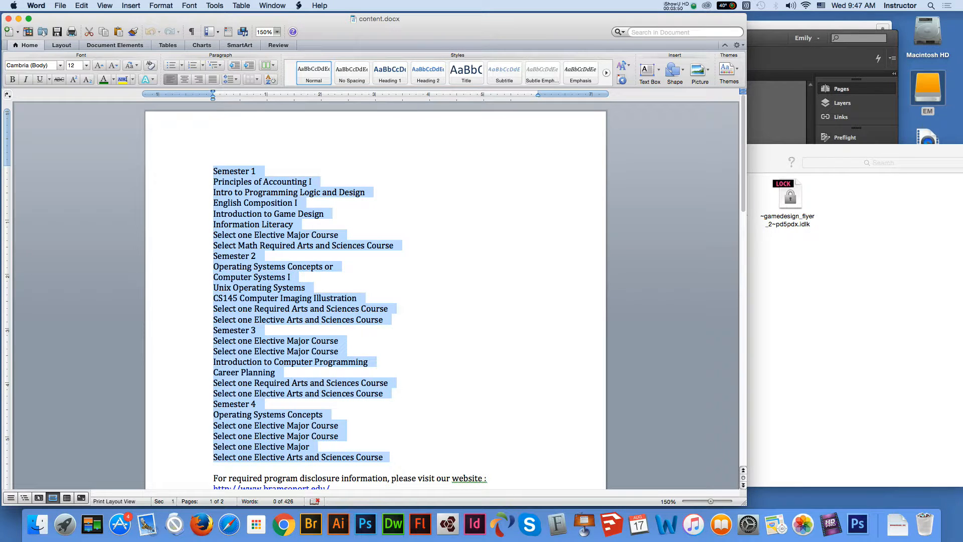
key("super+c")
- Back in InDesign, draw a text frame about 3.6 by 7.5 in in the white area beside the robot and paste the course list
left_click_drag(379, 19, 416, 120)
left_click_drag(416, 38, 417, 35)
key("t")
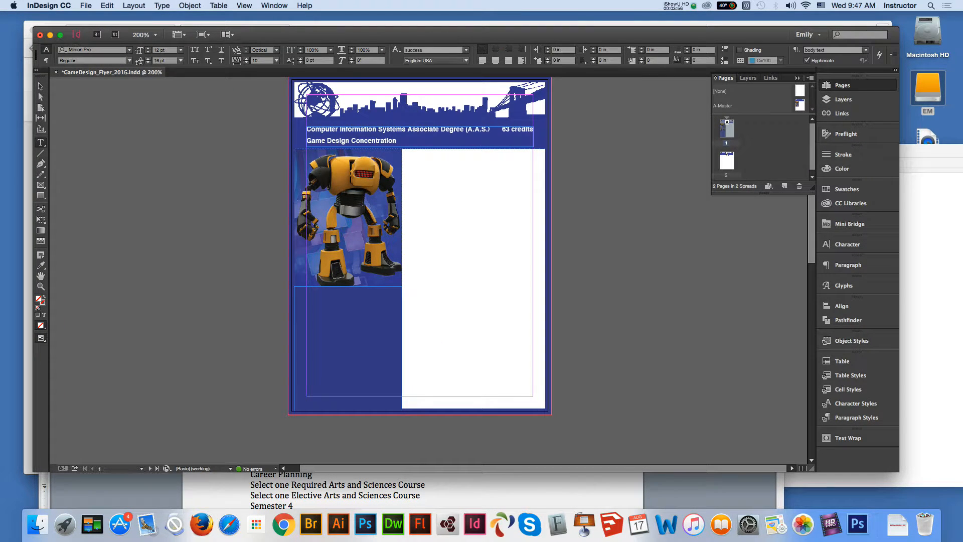
left_click_drag(420, 160, 529, 389)
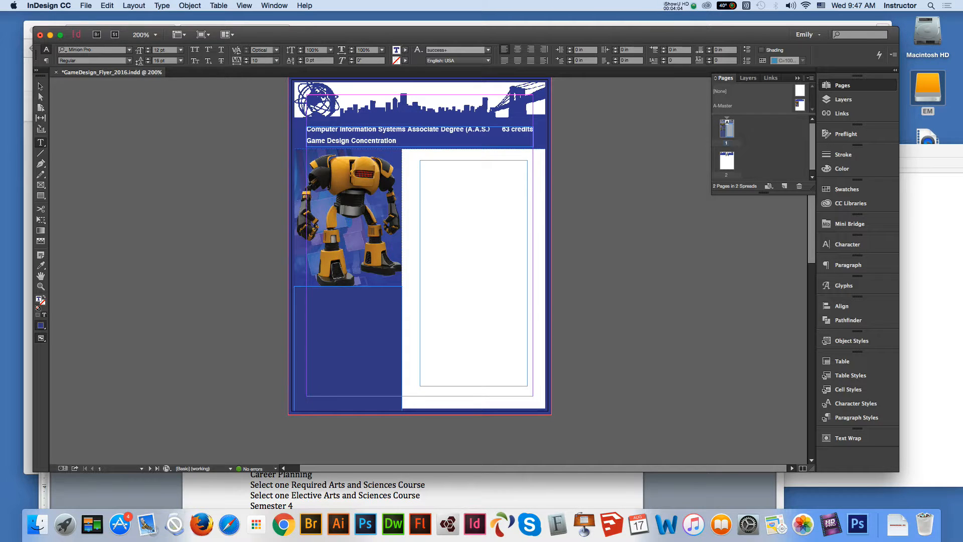
left_click(107, 5)
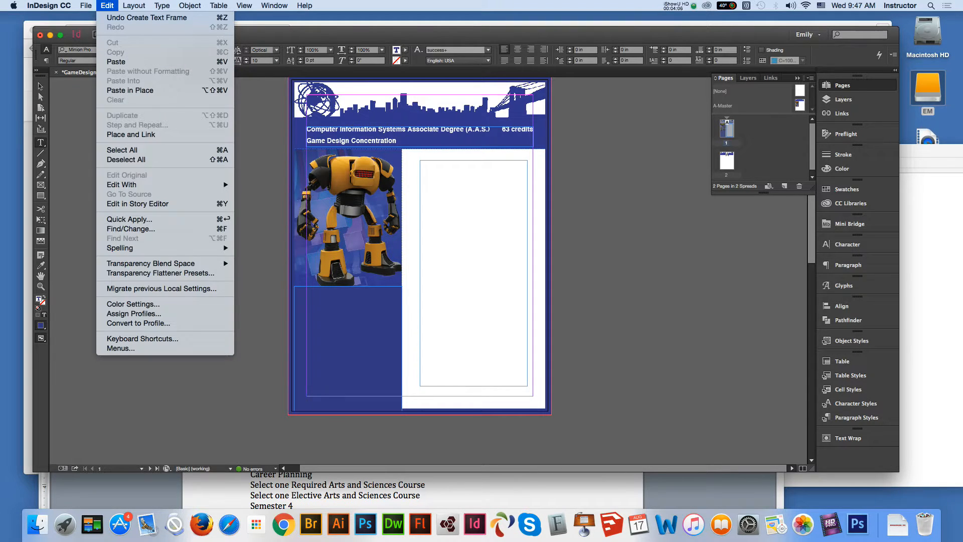
key("Escape")
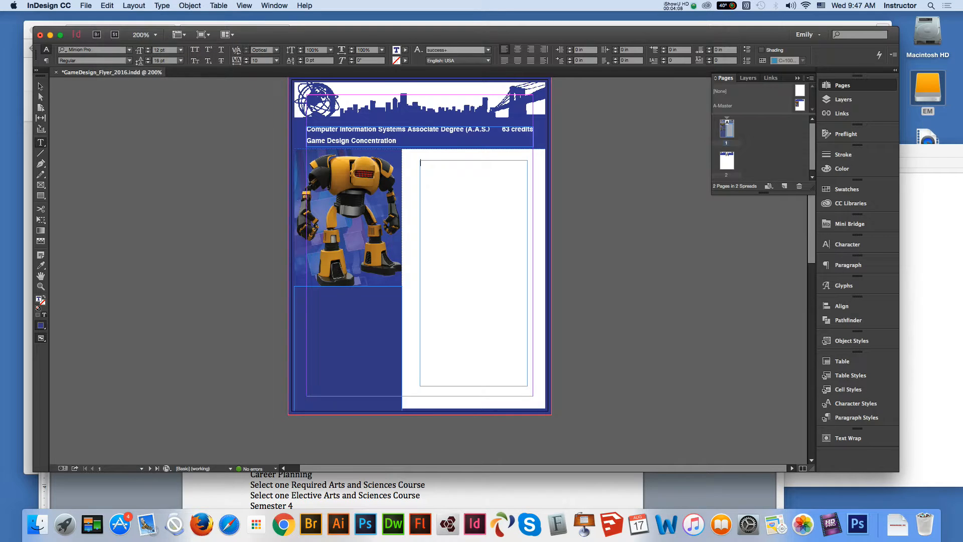
key("super+v")
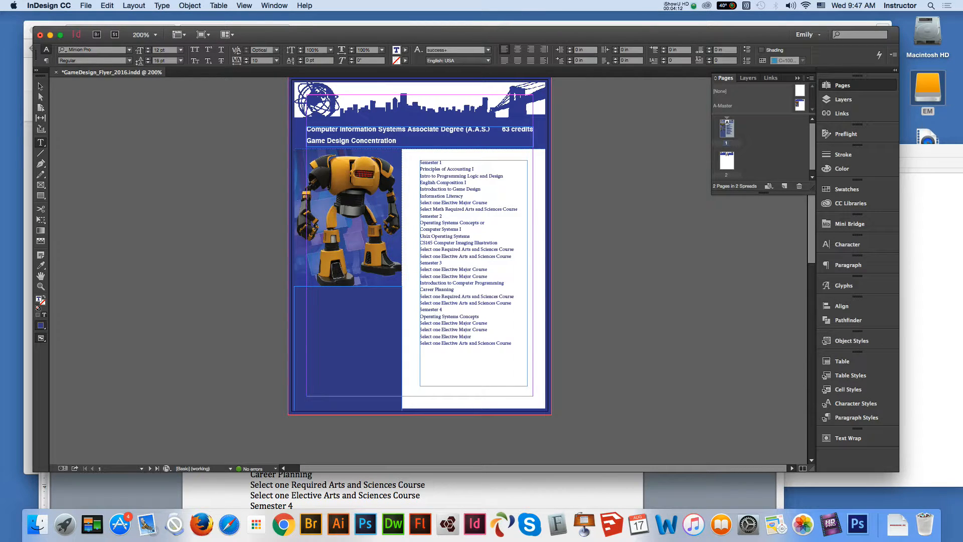
- Check the basic character formats of the "body text" paragraph style used by the pasted course list
key("super+a")
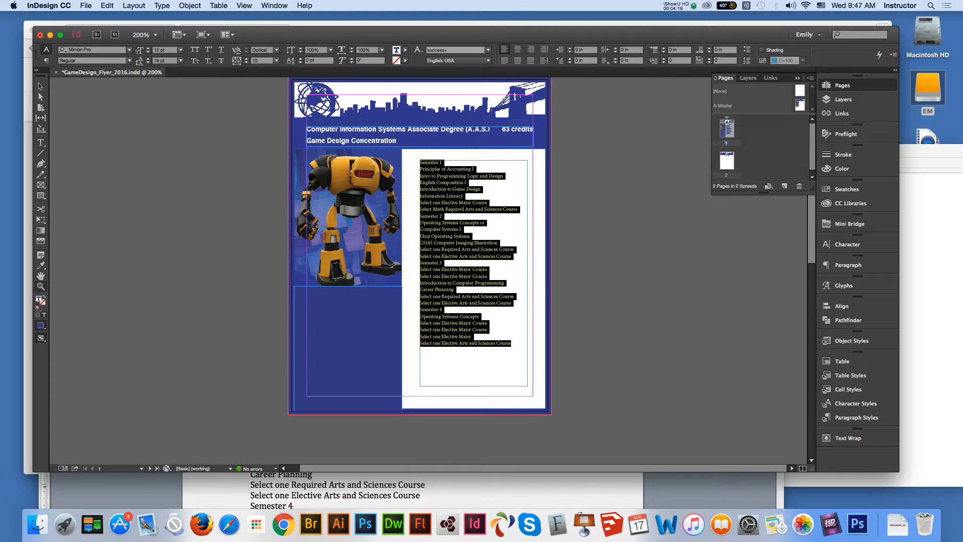
key("super+equal")
key("Escape")
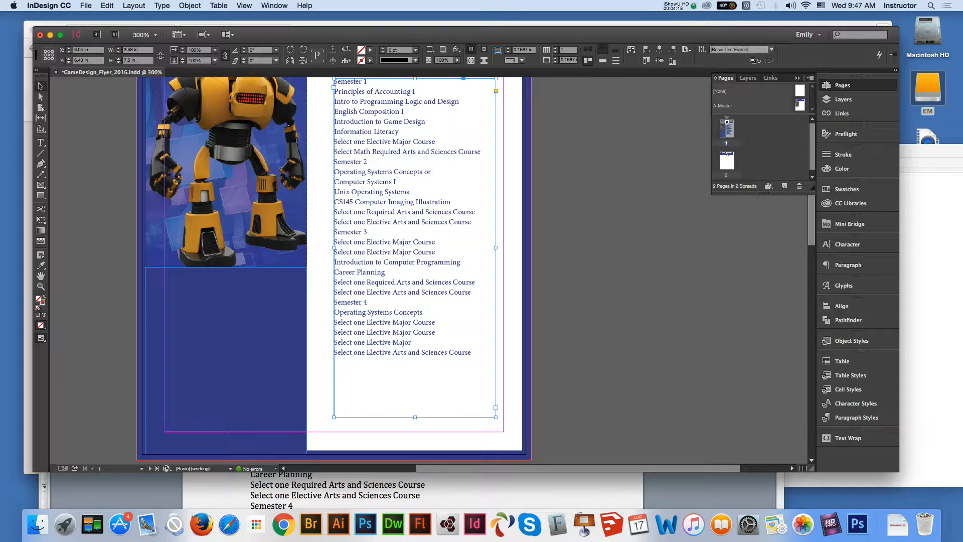
left_click(857, 418)
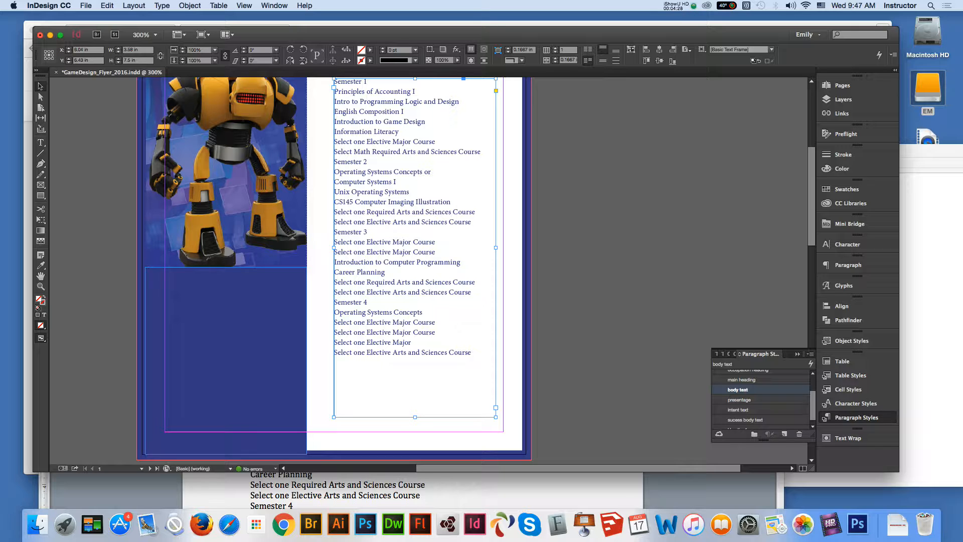
left_click(41, 276)
left_click_drag(455, 326, 501, 356)
key("t")
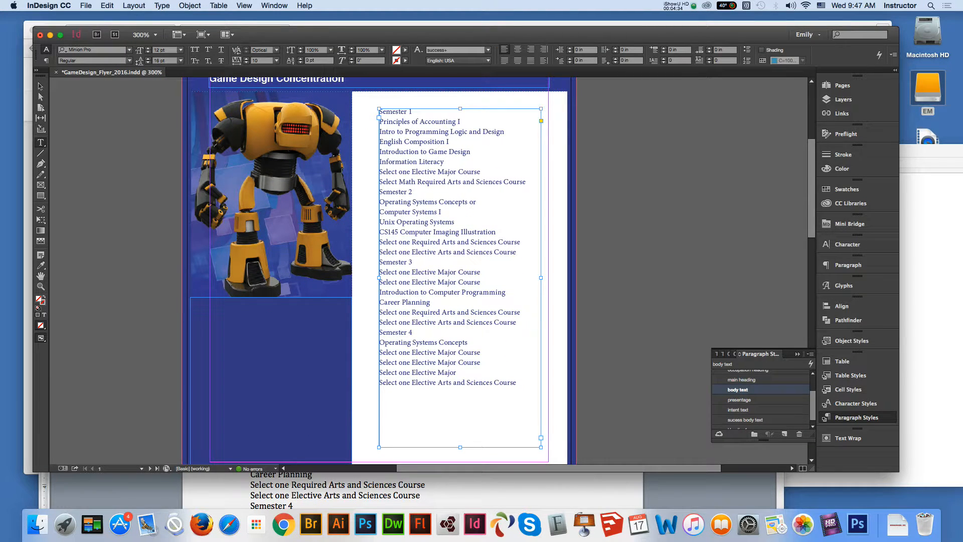
double_click(738, 389)
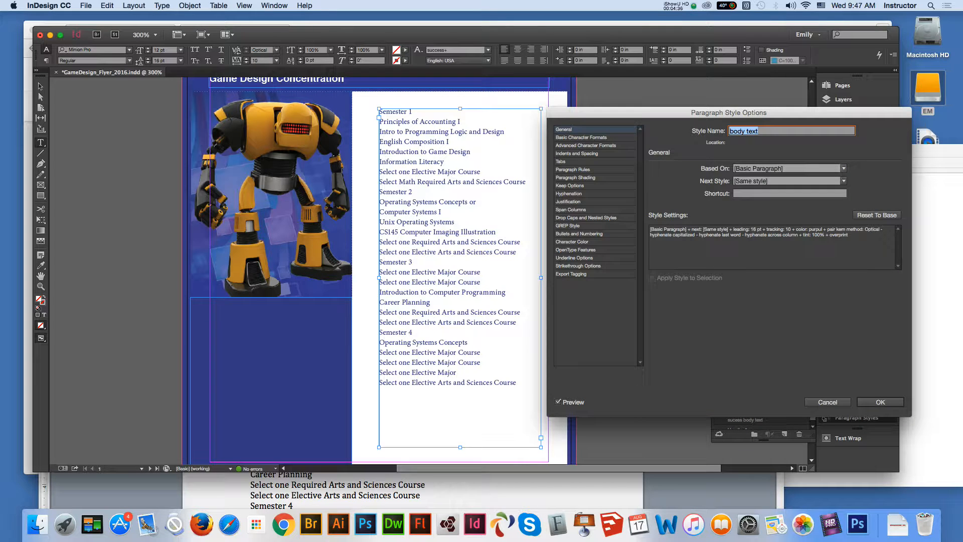
left_click(581, 137)
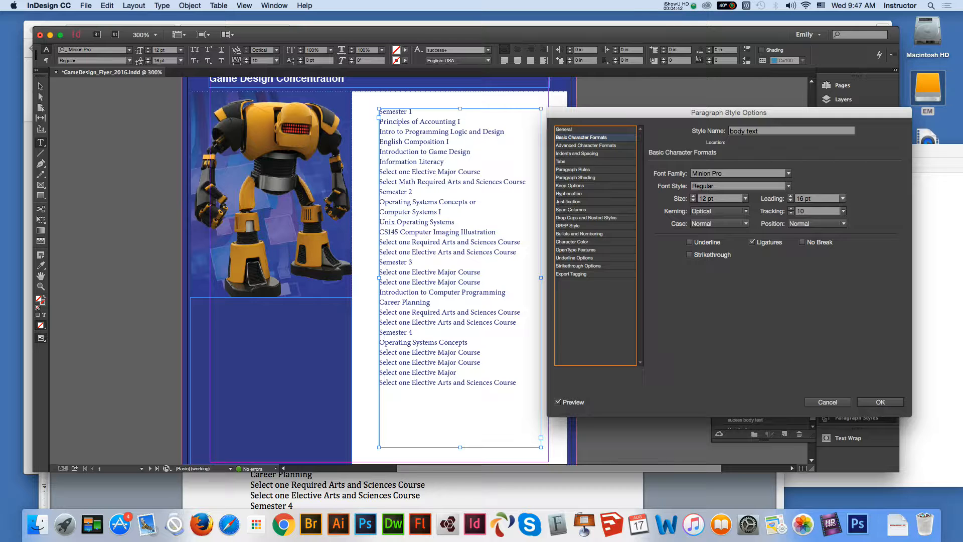
left_click(880, 402)
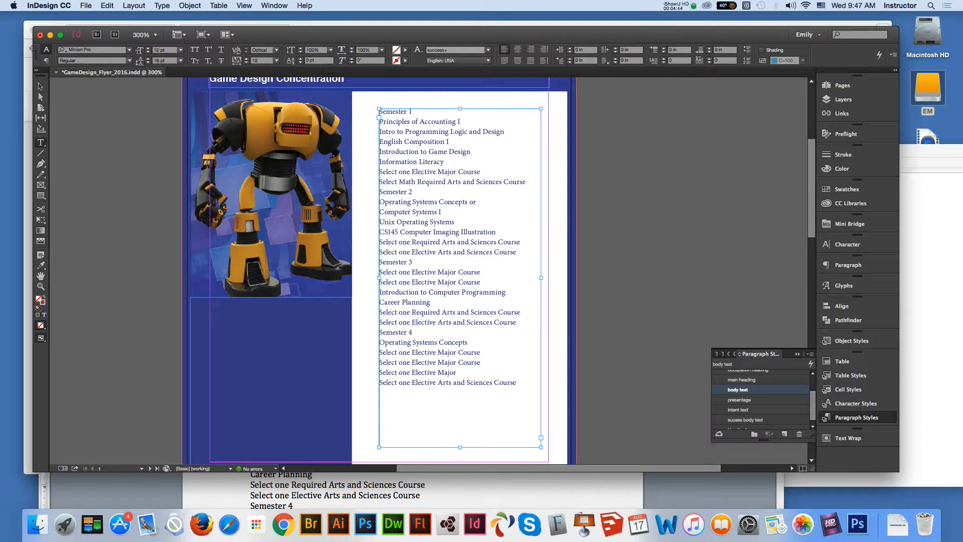
- Try the "main heading" paragraph style on the "Semester 1" line, and replace it with the "Heading1" style
left_click_drag(413, 111, 379, 111)
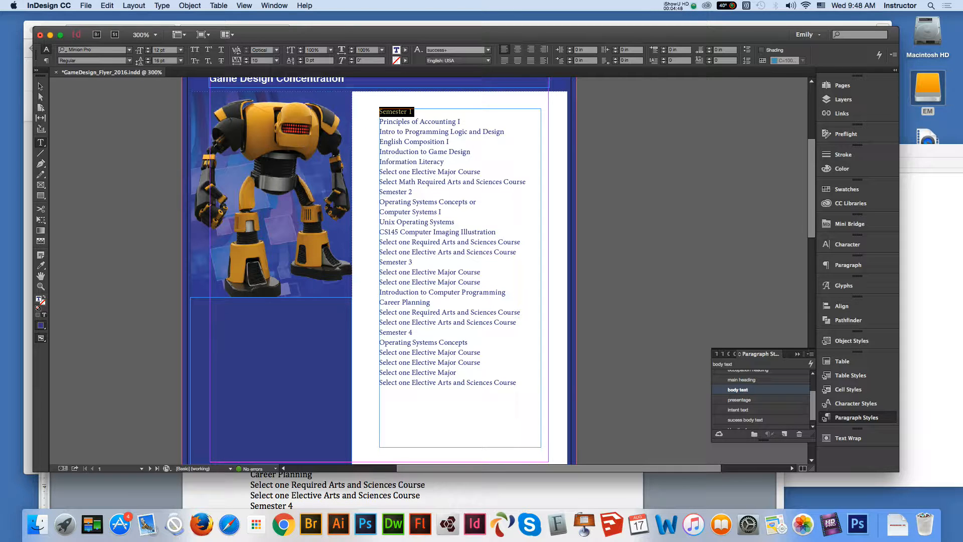
scroll(761, 399, "down", 1)
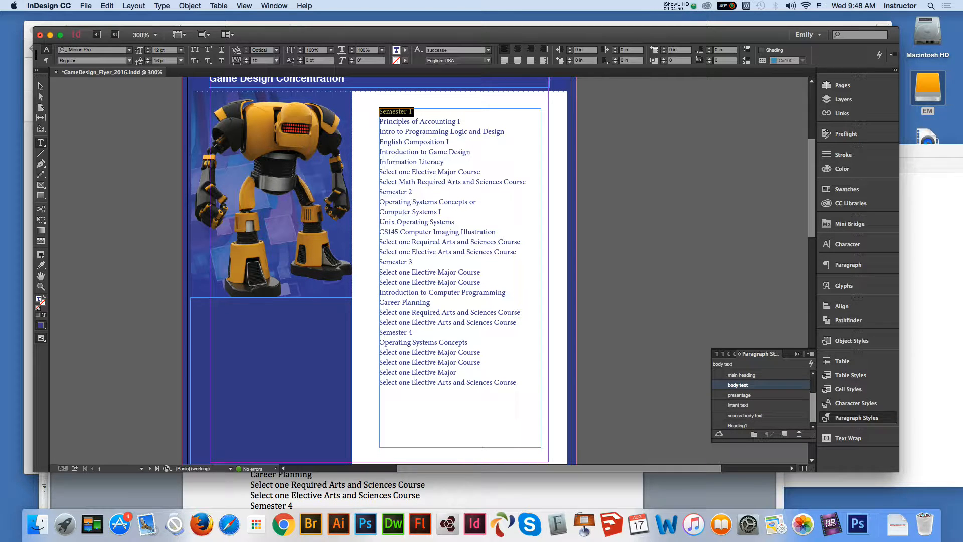
scroll(760, 396, "up", 3)
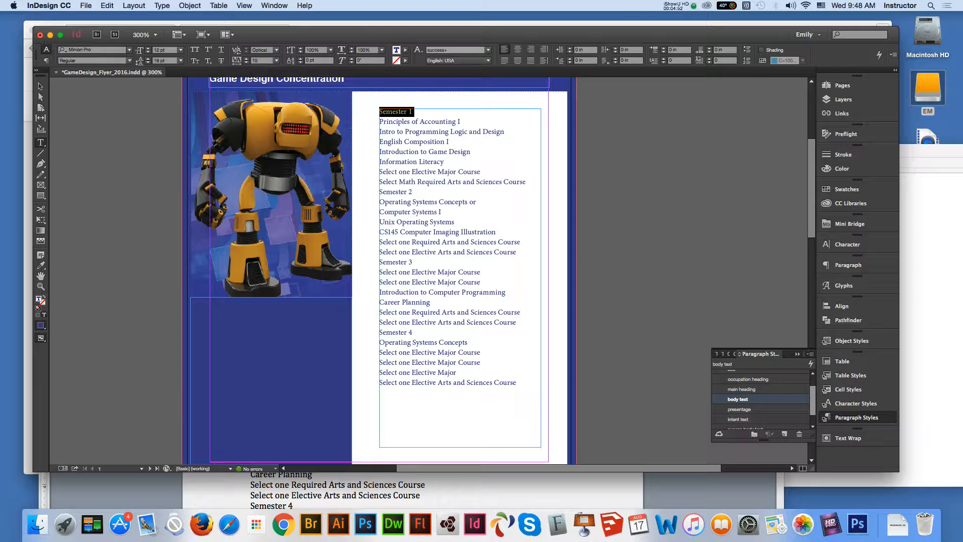
left_click(742, 389)
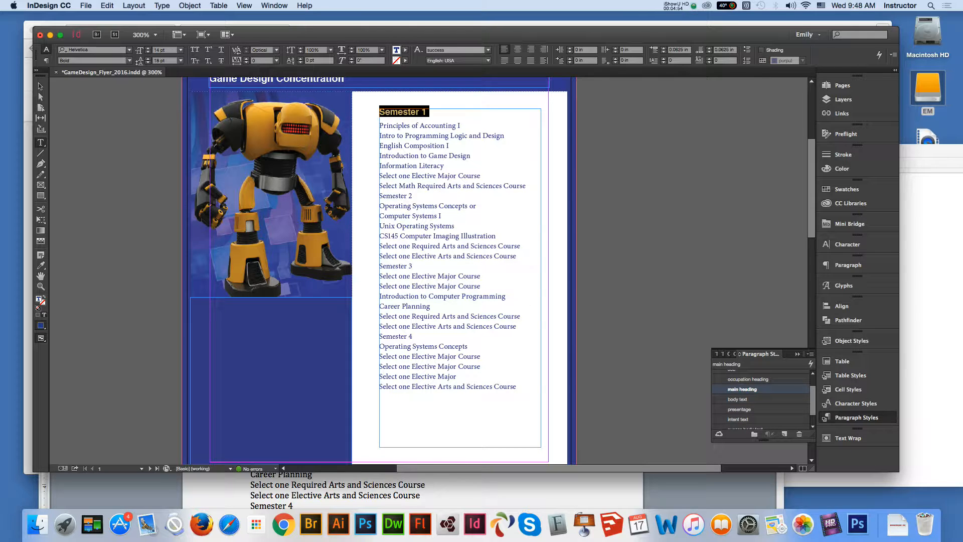
scroll(761, 396, "up", 1)
scroll(760, 398, "up", 1)
scroll(760, 396, "down", 3)
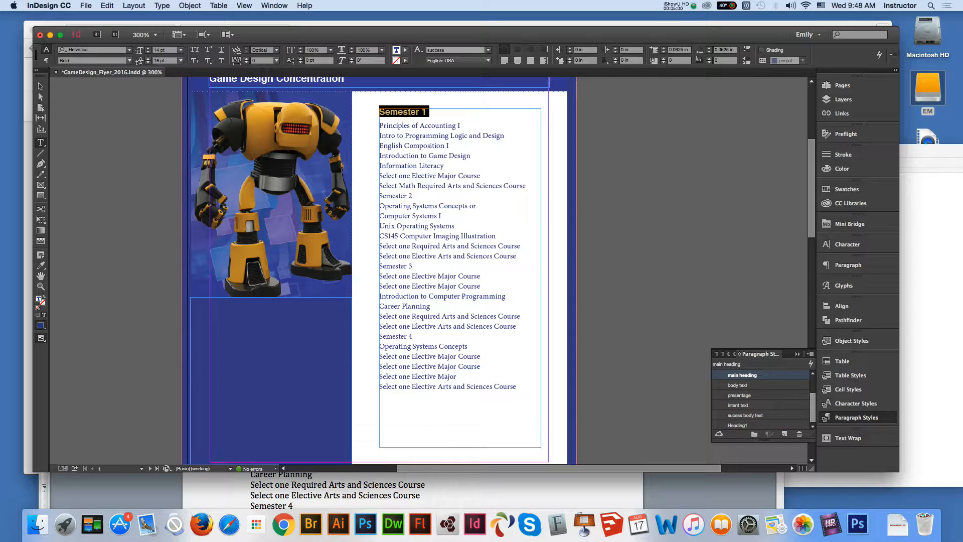
left_click(737, 425)
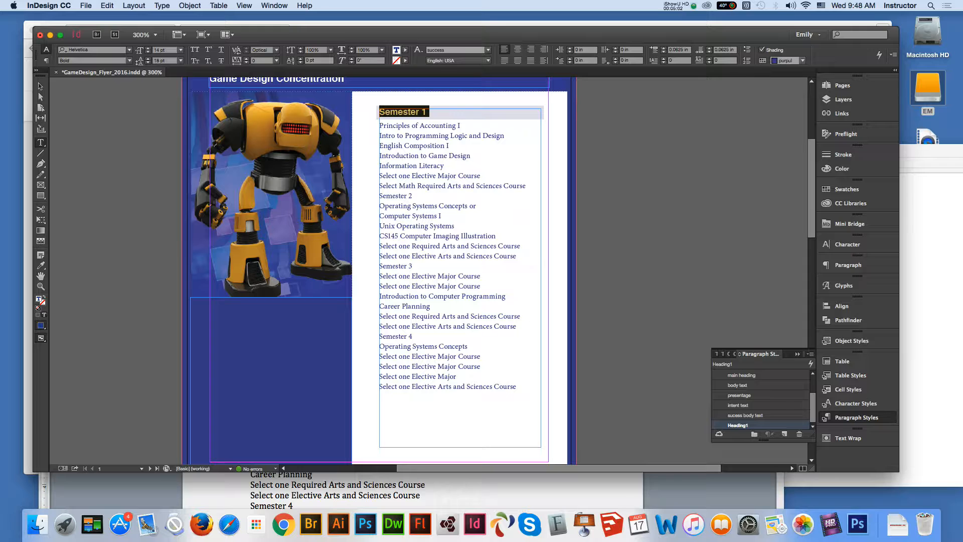
- Review the bullets and numbering and the paragraph shading settings of the "Heading1" paragraph style
left_click(421, 109)
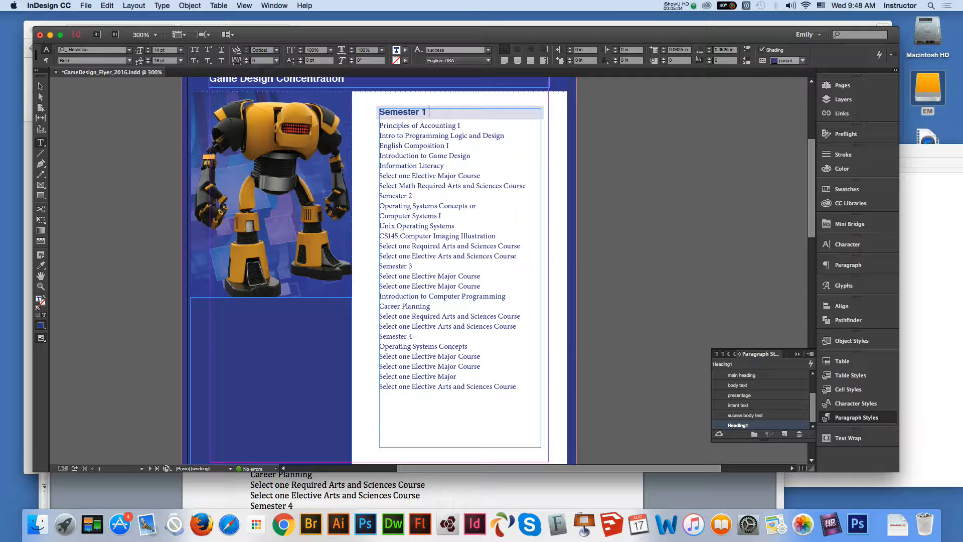
double_click(738, 424)
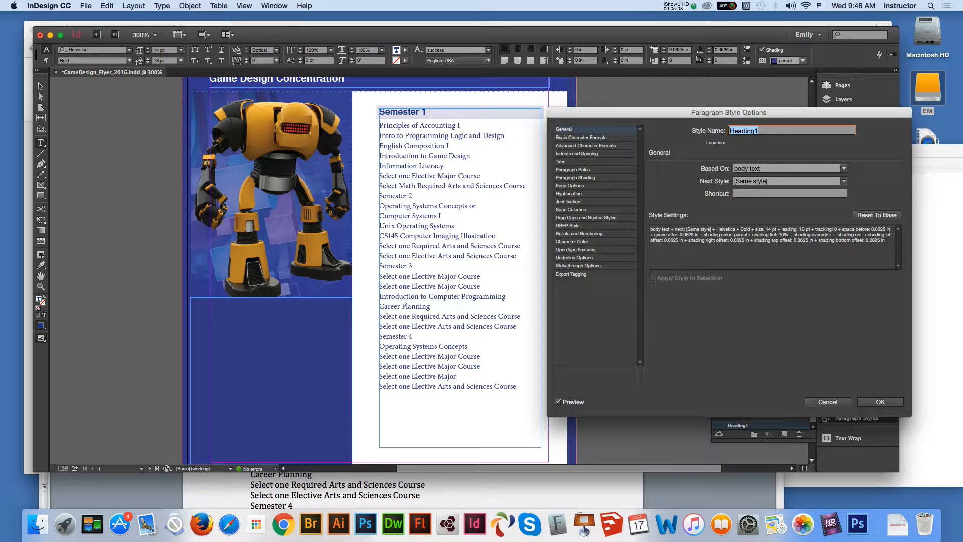
left_click(579, 233)
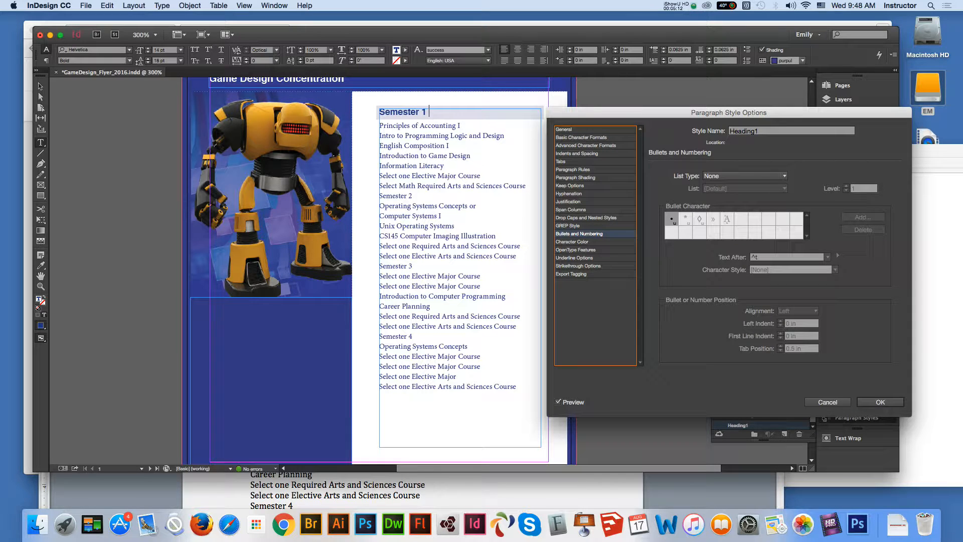
left_click(576, 178)
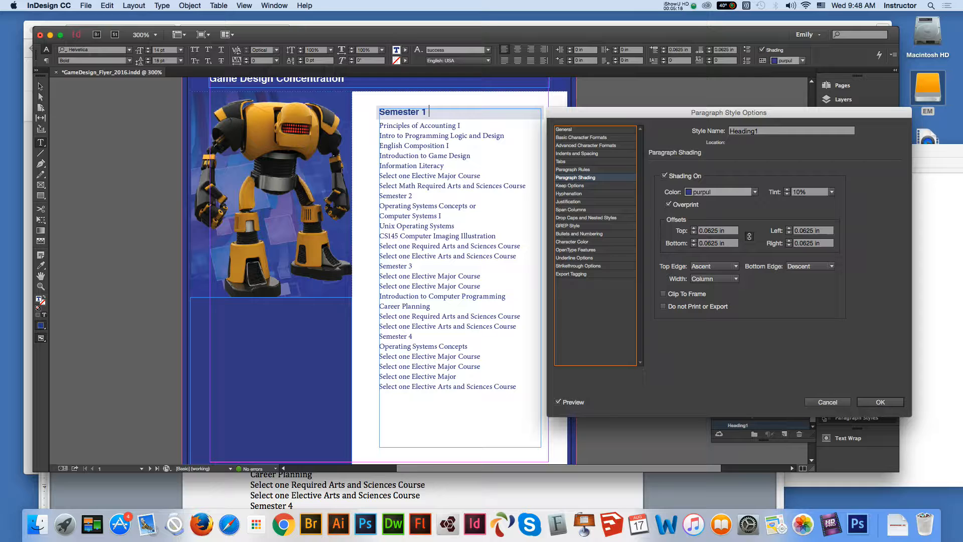
left_click(880, 402)
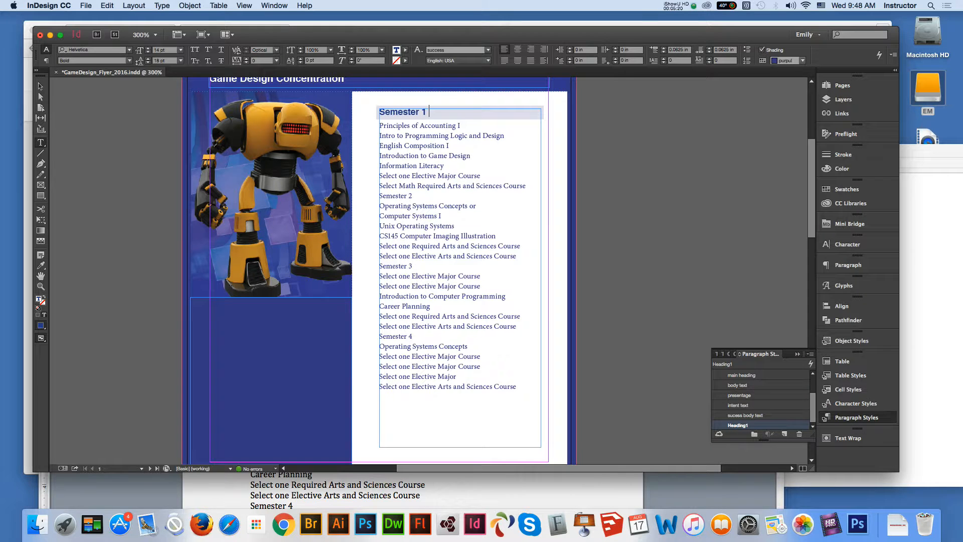
- Apply the "Heading1" paragraph style to the "Semester 2" and "Semester 3" lines
triple_click(396, 196)
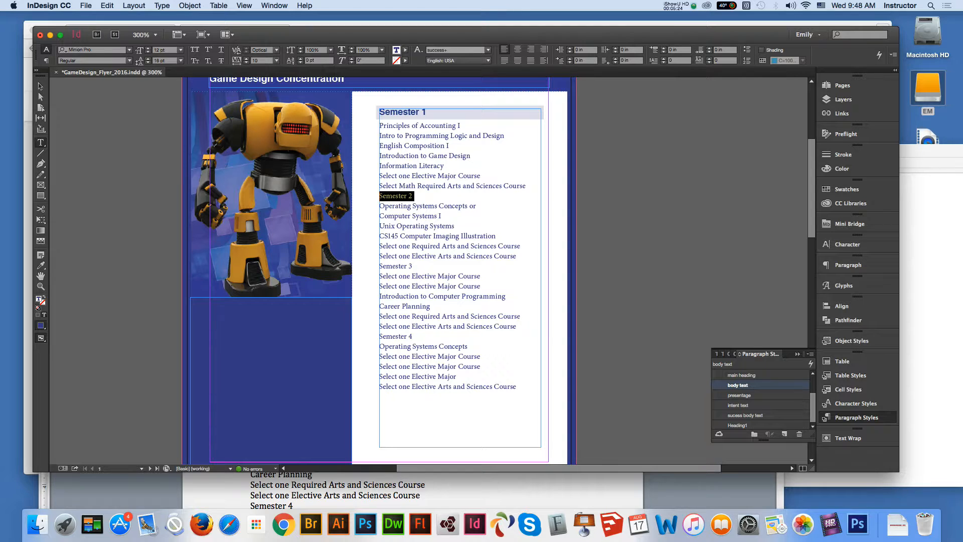
left_click(738, 425)
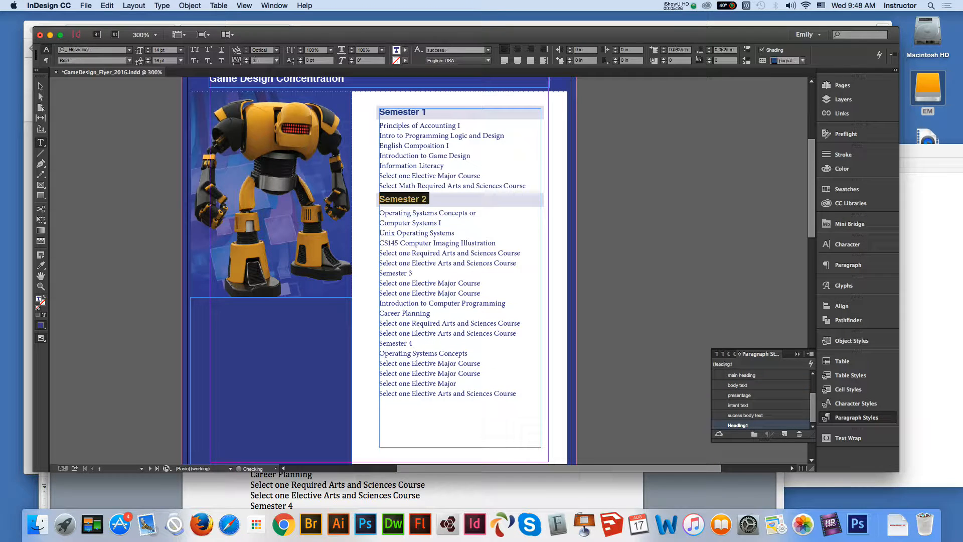
triple_click(413, 272)
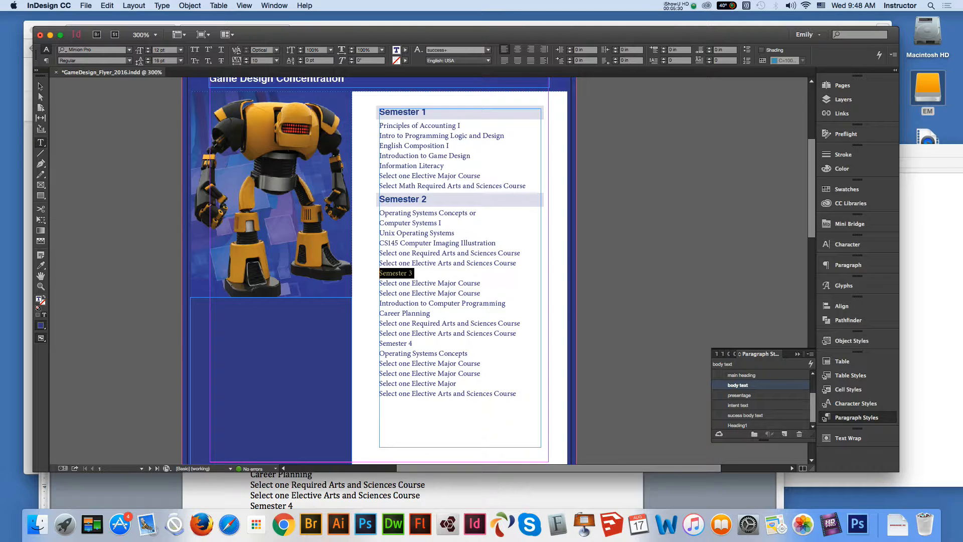
left_click(738, 425)
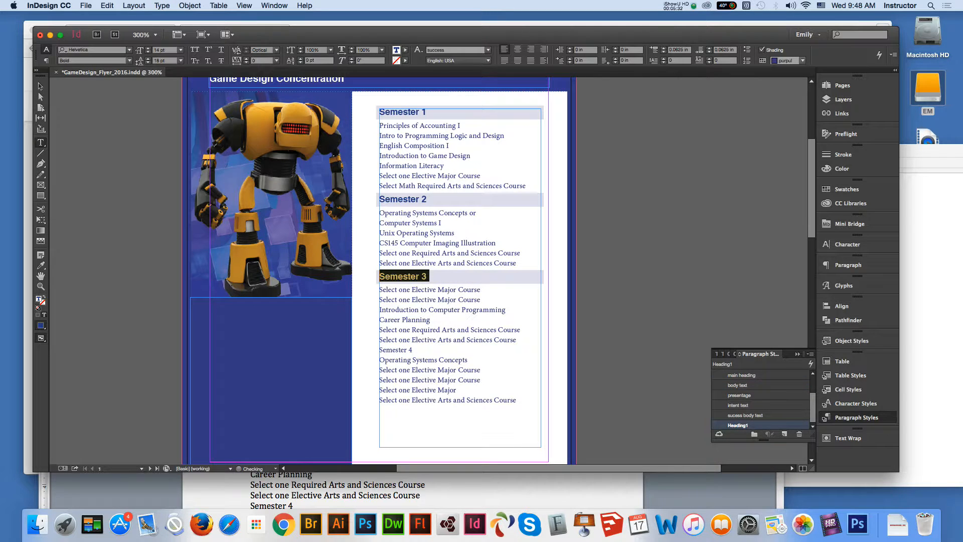
- Apply the "Heading1" paragraph style to the "Semester 4" line and deselect everything
triple_click(396, 349)
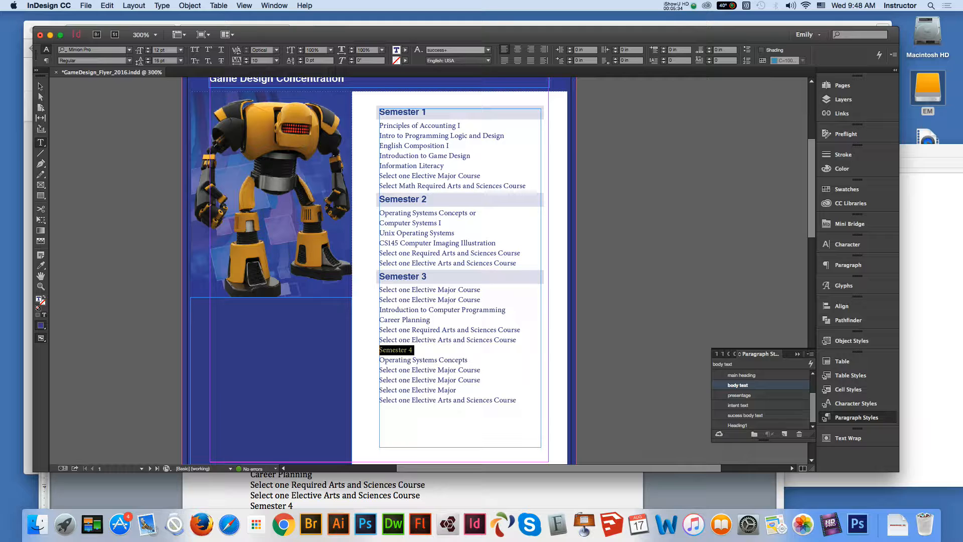
left_click(738, 425)
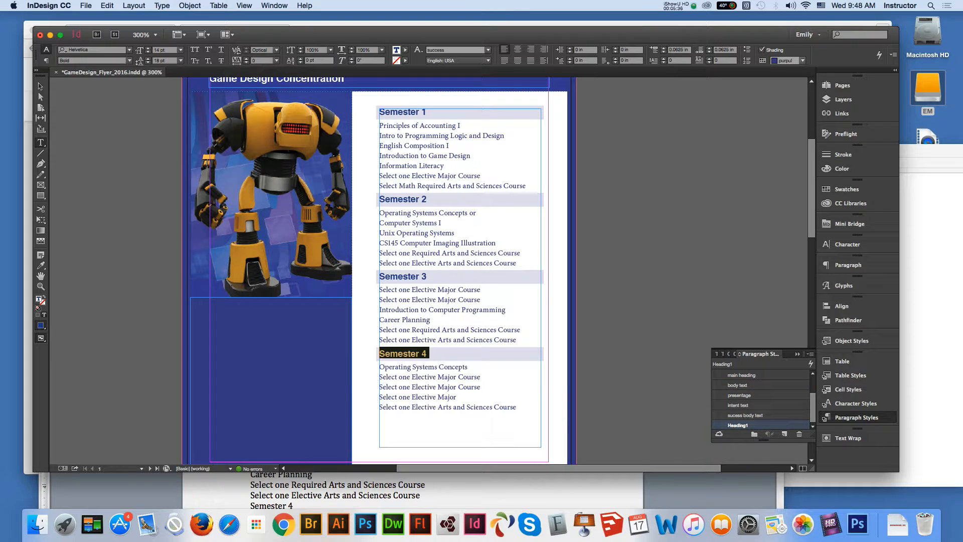
left_click(40, 87)
key("shift+super+a")
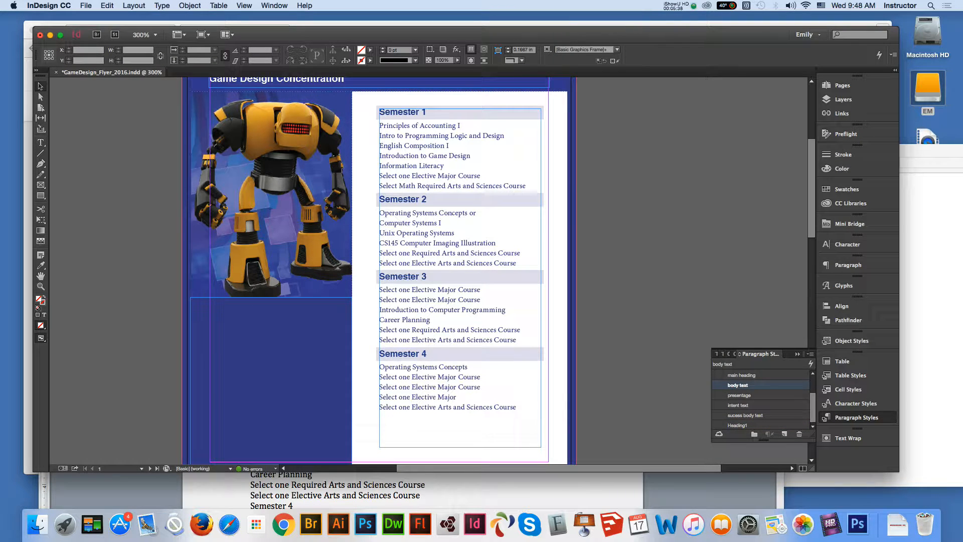
- Switch to content.docx in Word and copy the lines from "Game design & programming certificate" through "Game Engine Architecture"
key("super+minus")
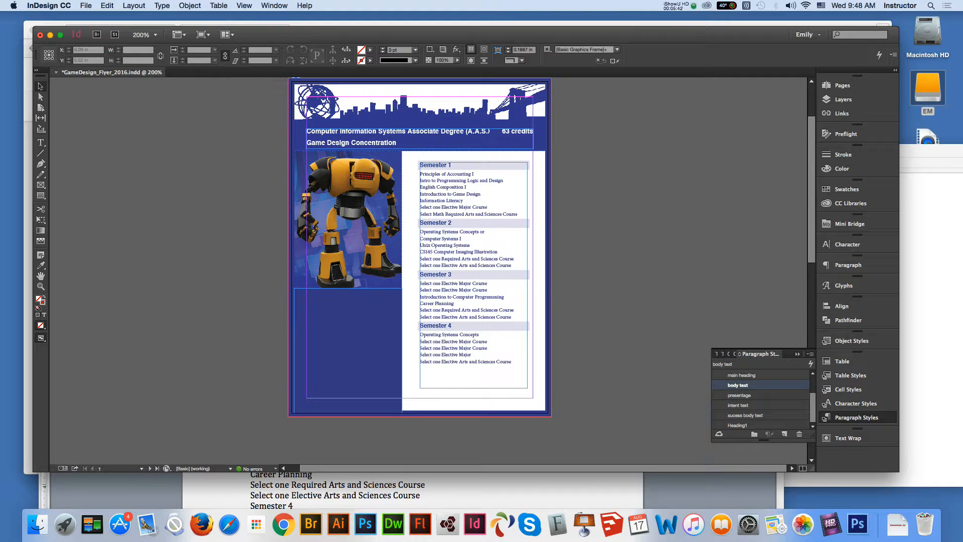
left_click(338, 353)
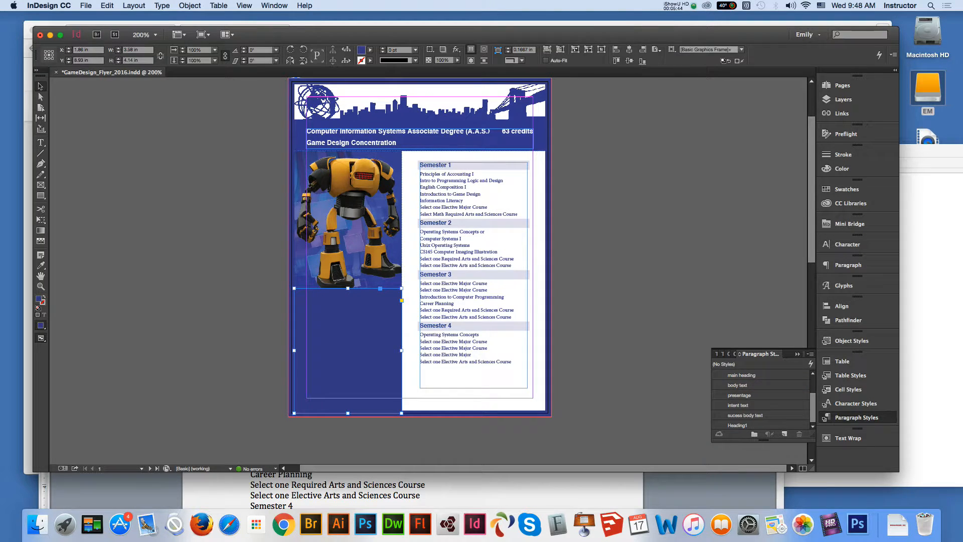
key("super+Tab")
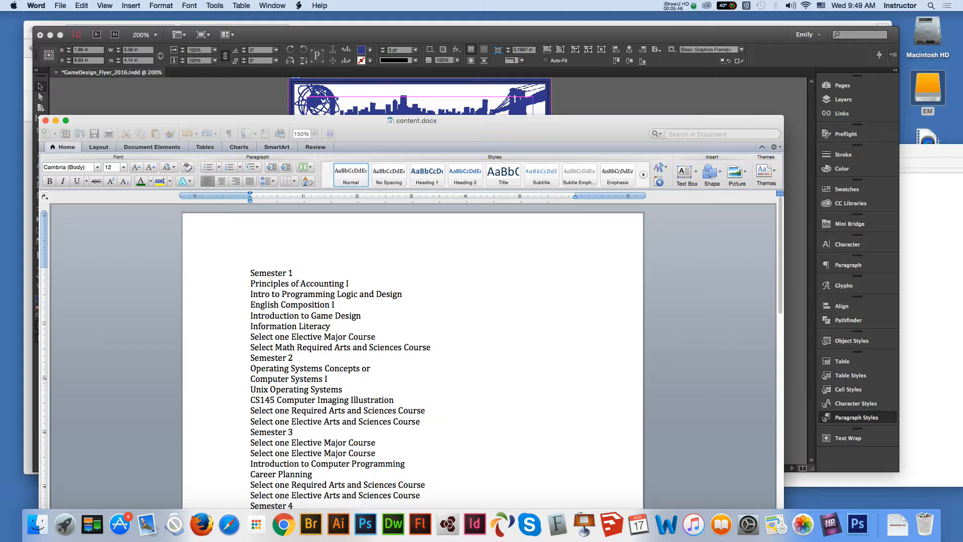
key("super+a")
left_click_drag(780, 273, 780, 384)
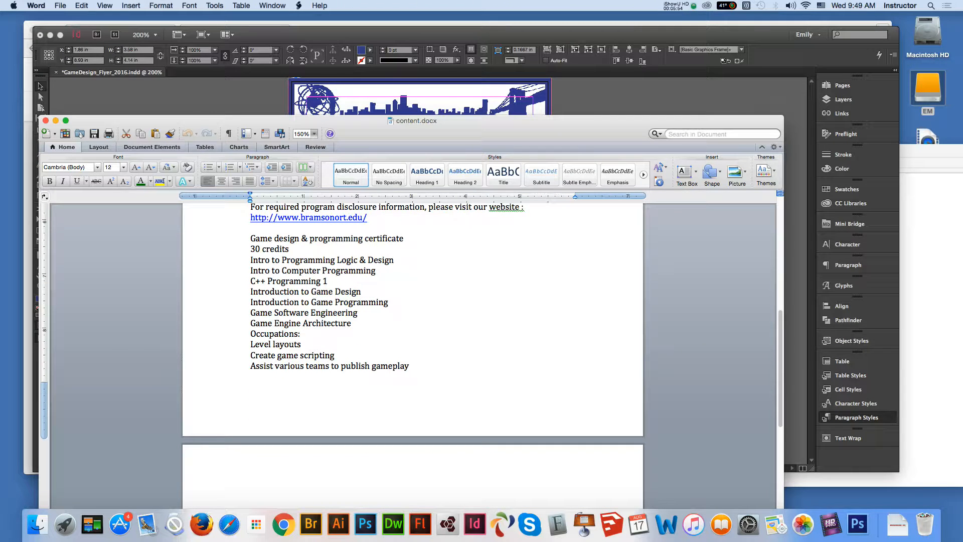
left_click_drag(250, 238, 352, 323)
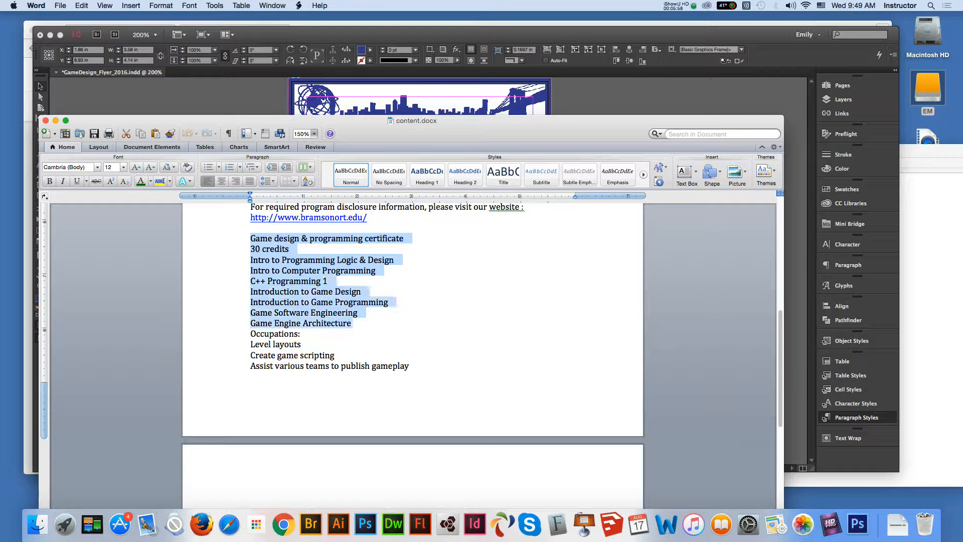
key("super+c")
- Switch back to InDesign, paste the copied certificate text into the purple panel below the robot, and select all of it
key("super+Tab")
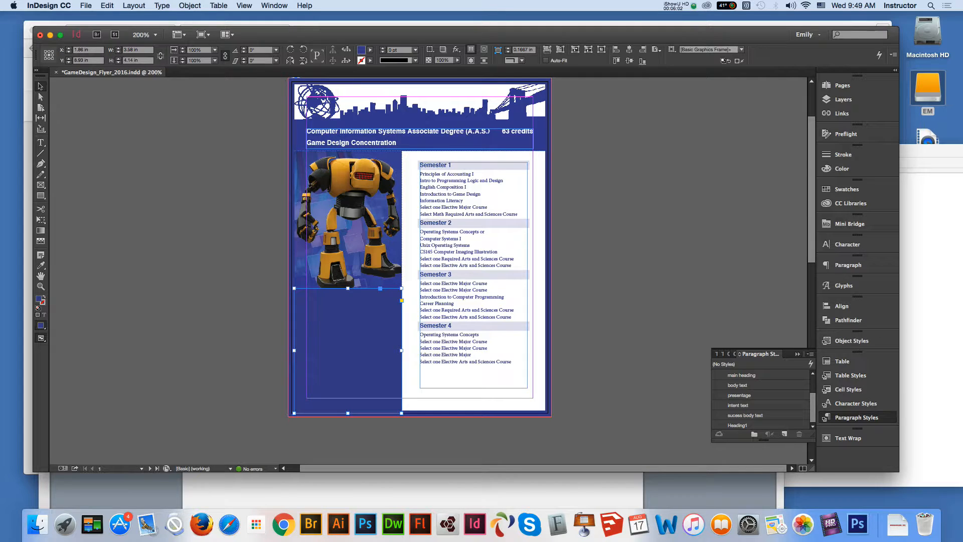
key("t")
left_click(296, 292)
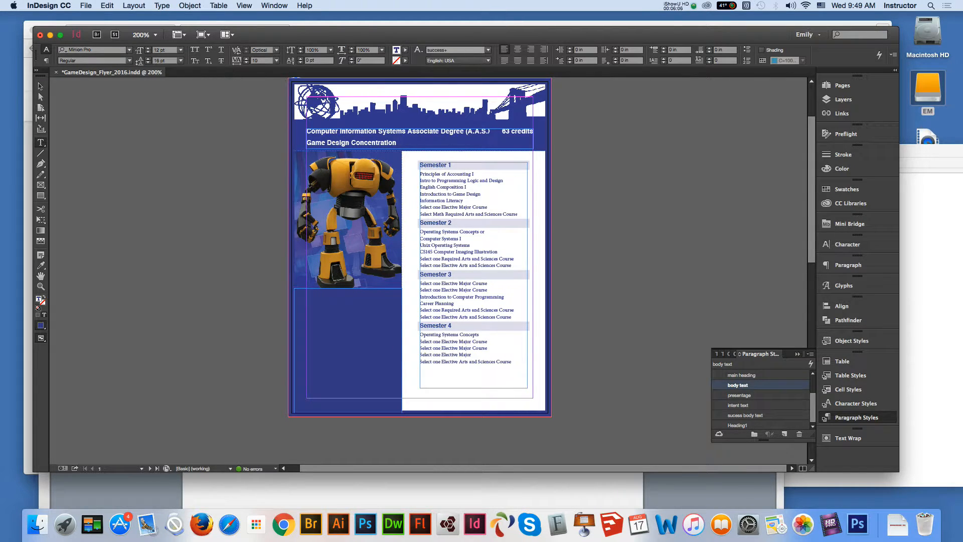
key("Escape")
left_click(294, 351)
left_click_drag(296, 348, 295, 288)
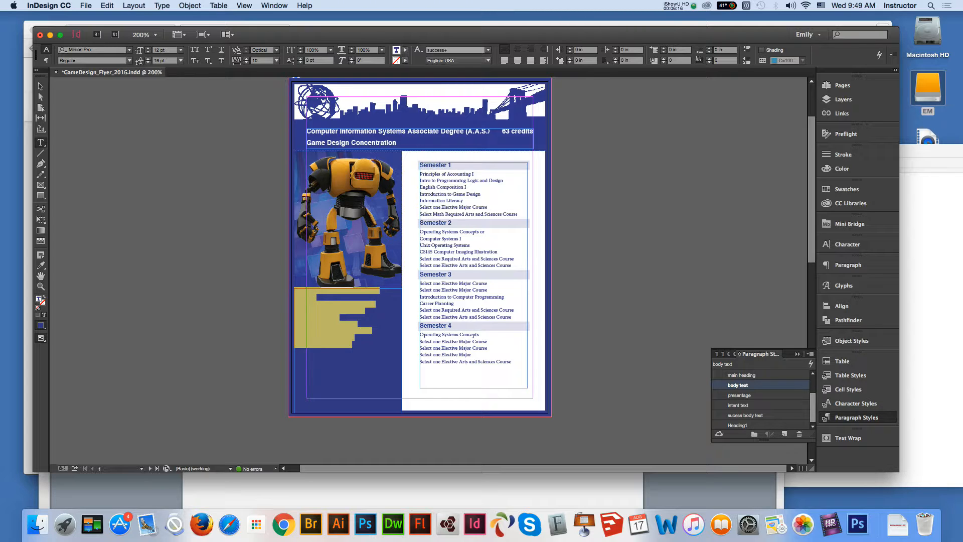
- Create a paragraph style named "text_white" based on "body text", with the character color set to [Paper]
scroll(760, 400, "up", 3)
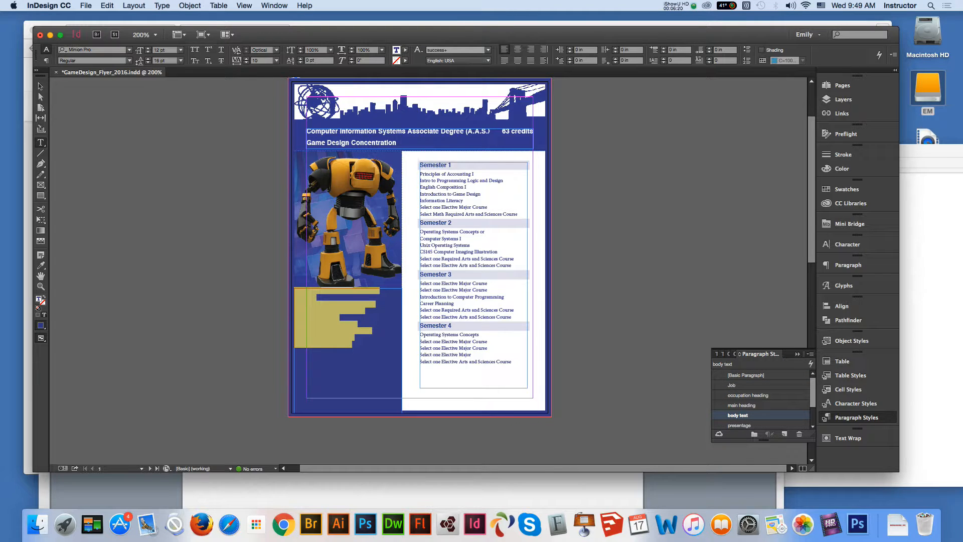
scroll(760, 400, "down", 3)
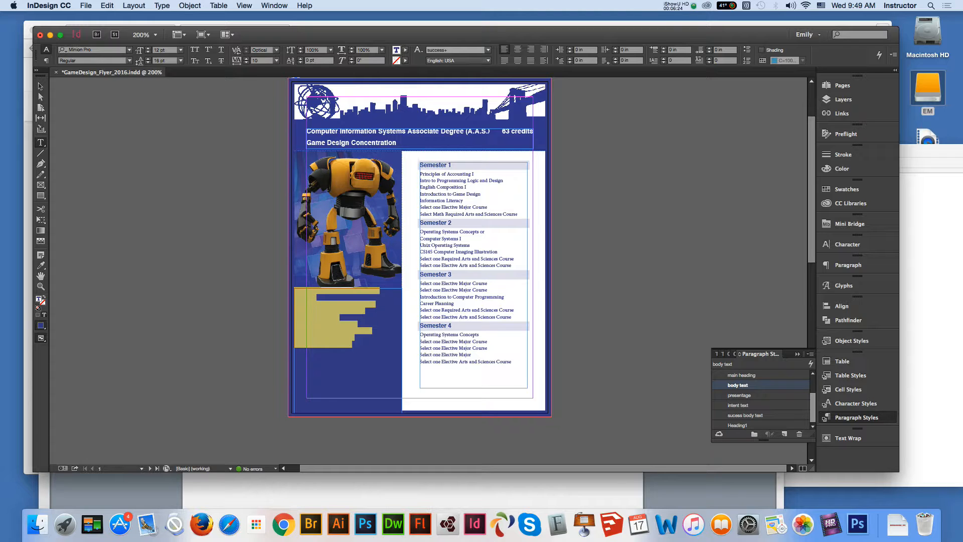
scroll(760, 400, "up", 3)
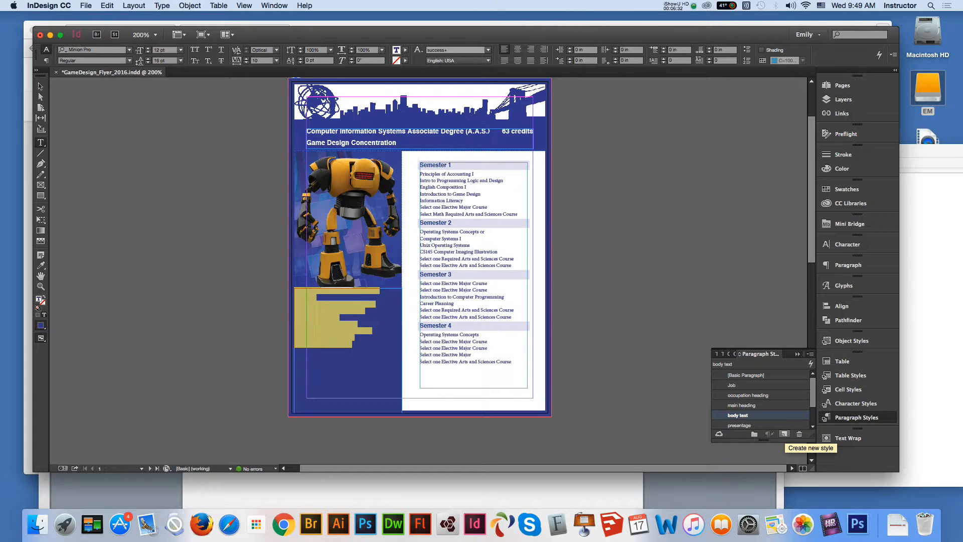
left_click(784, 435, "alt")
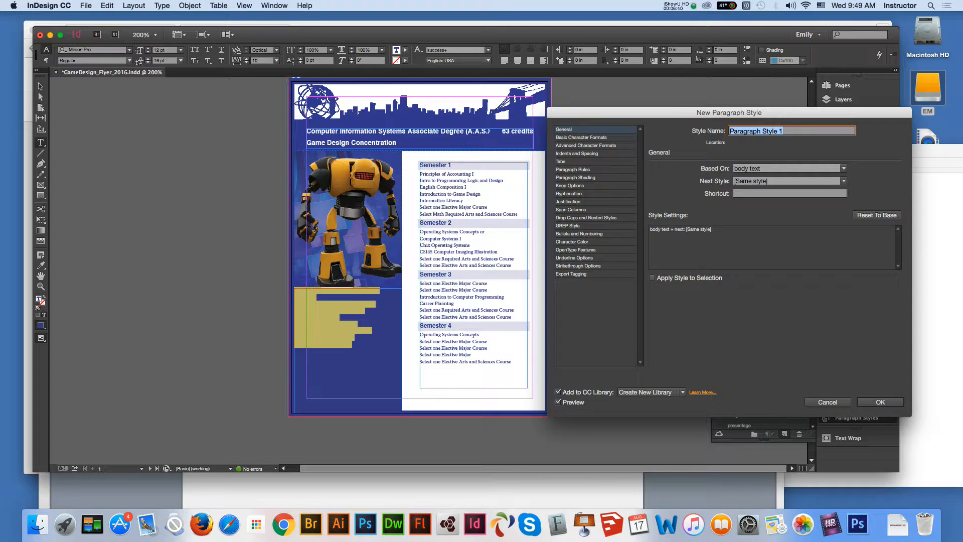
type("text_white")
left_click(581, 137)
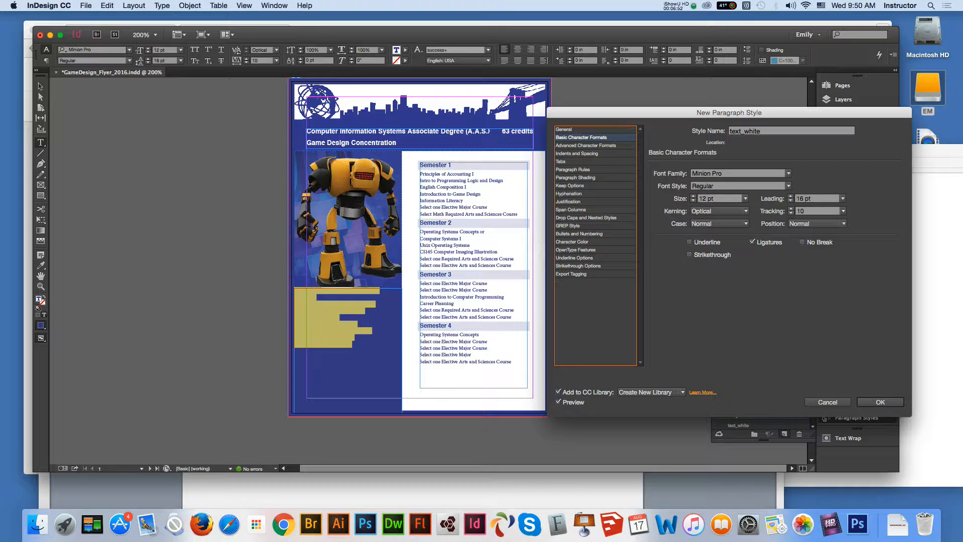
left_click(572, 241)
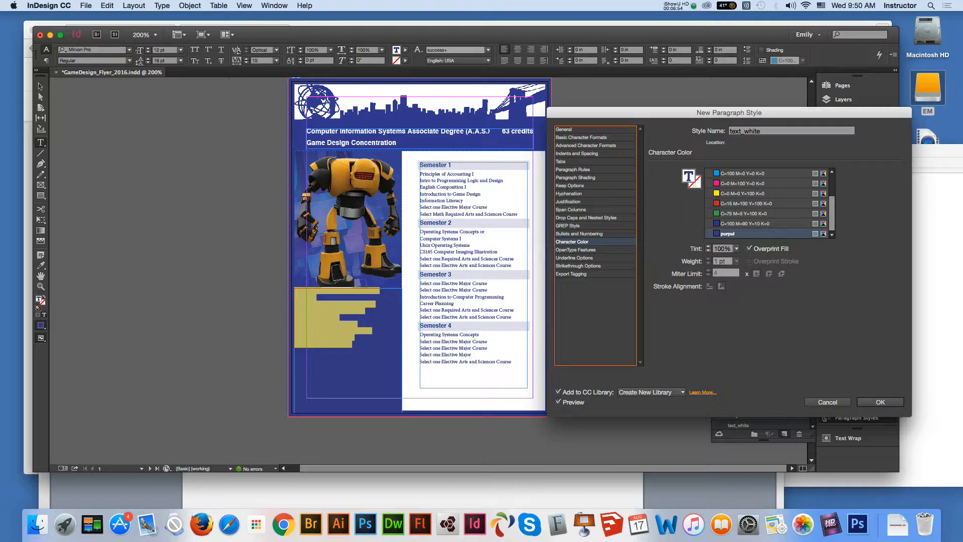
left_click_drag(832, 213, 832, 193)
left_click(728, 193)
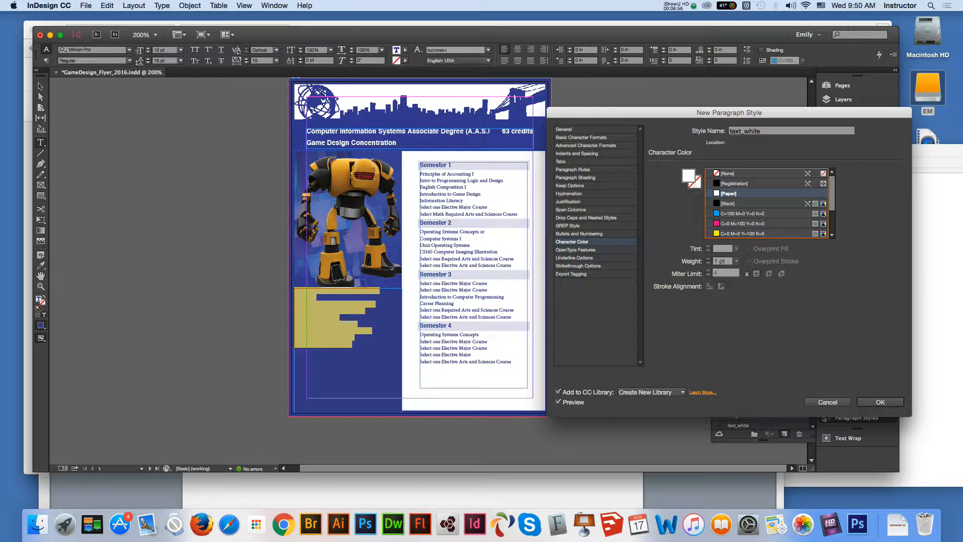
left_click(879, 402)
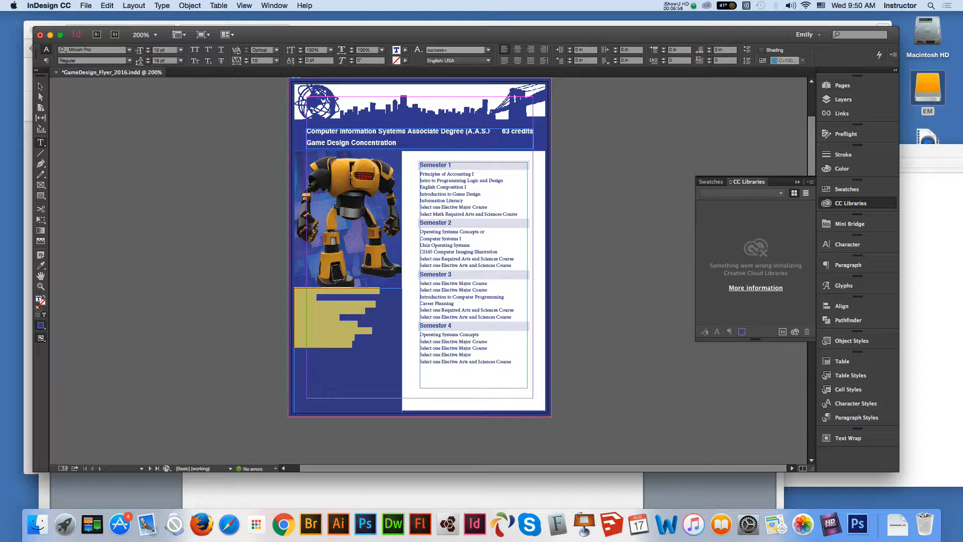
- Apply the "text_white" paragraph style to all the certificate text in the purple panel
left_click(318, 325)
key("super+a")
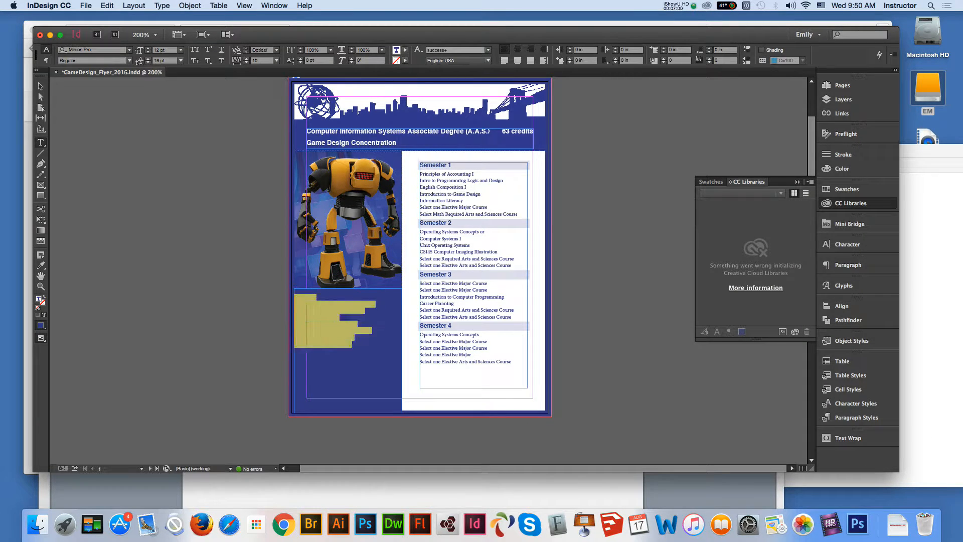
left_click(857, 418)
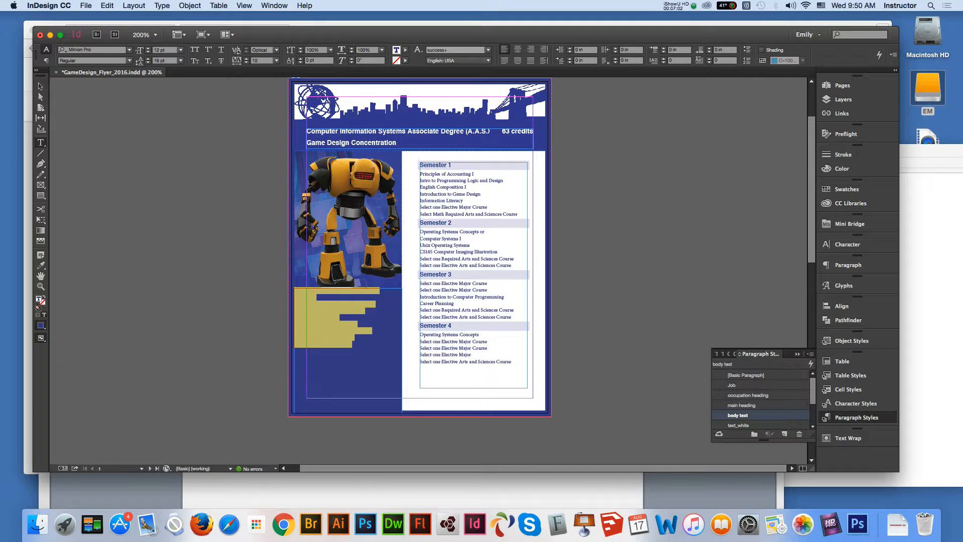
scroll(759, 399, "down", 3)
left_click(739, 393)
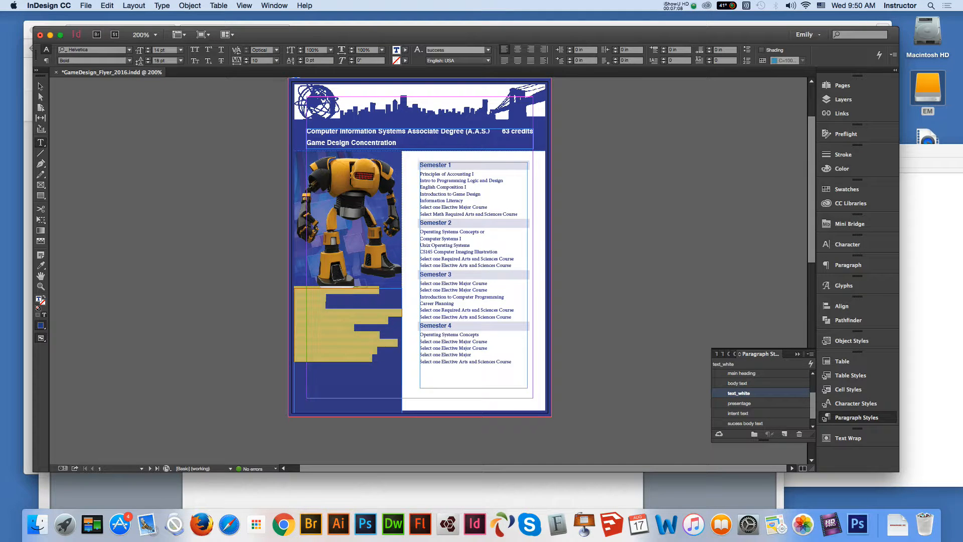
- Select the certificate text in the purple panel and set its fill color to [Paper]
left_click(348, 324)
left_click_drag(371, 357, 295, 290)
left_click(405, 49)
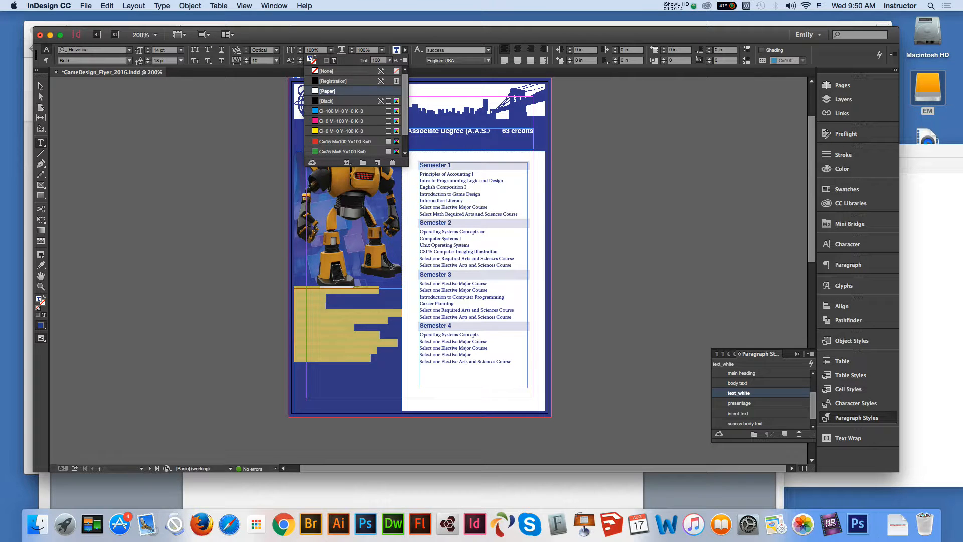
left_click(327, 91)
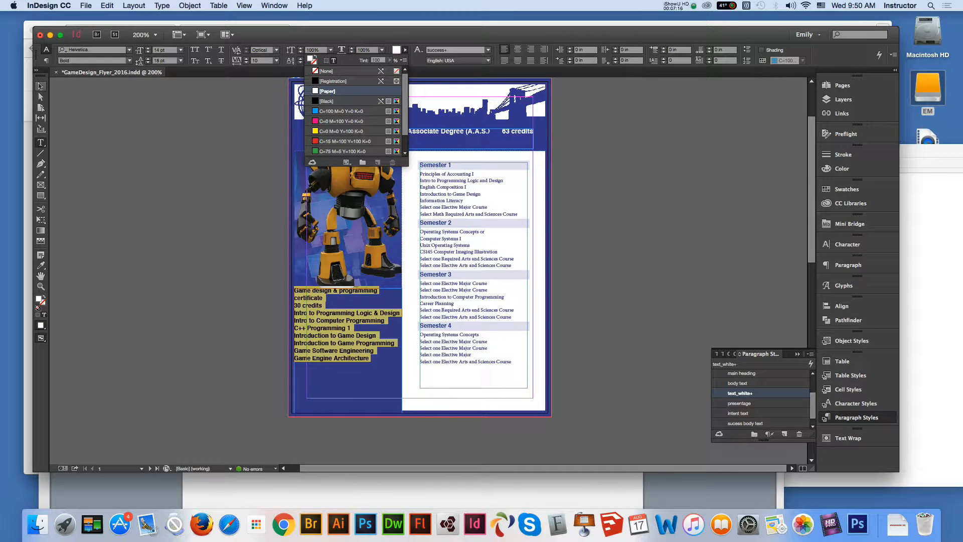
left_click(41, 87)
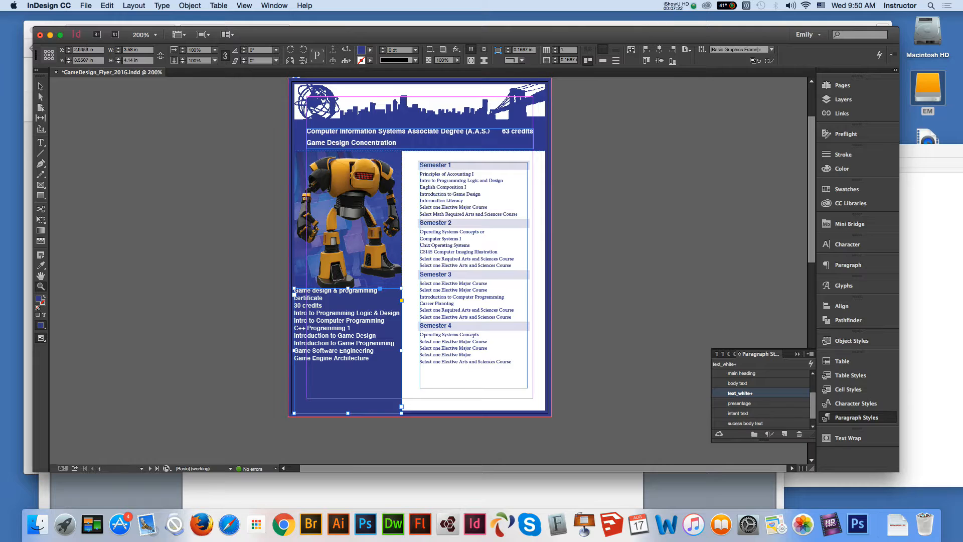
- Open the "text_white" paragraph style's options and base the style on [Basic Paragraph]
key("super+equal")
left_click(40, 87)
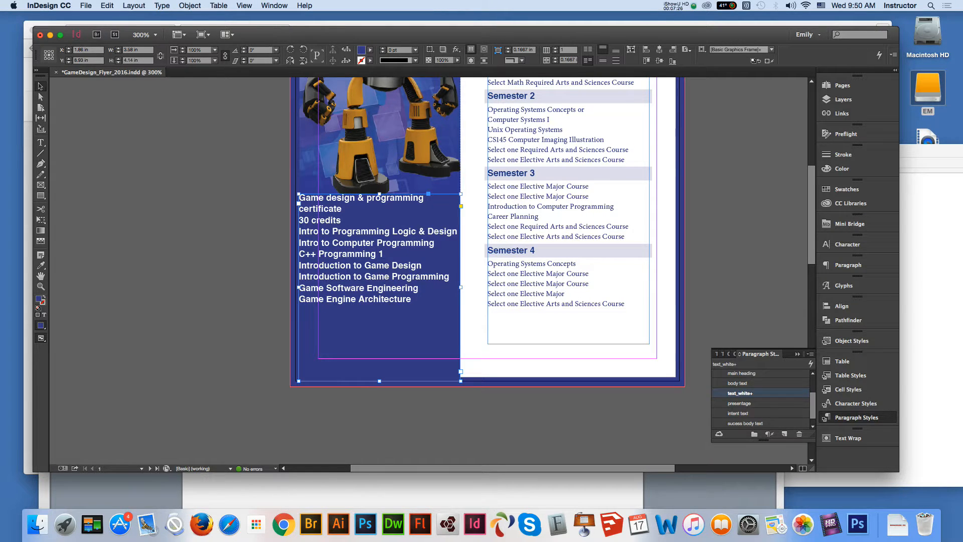
double_click(740, 393)
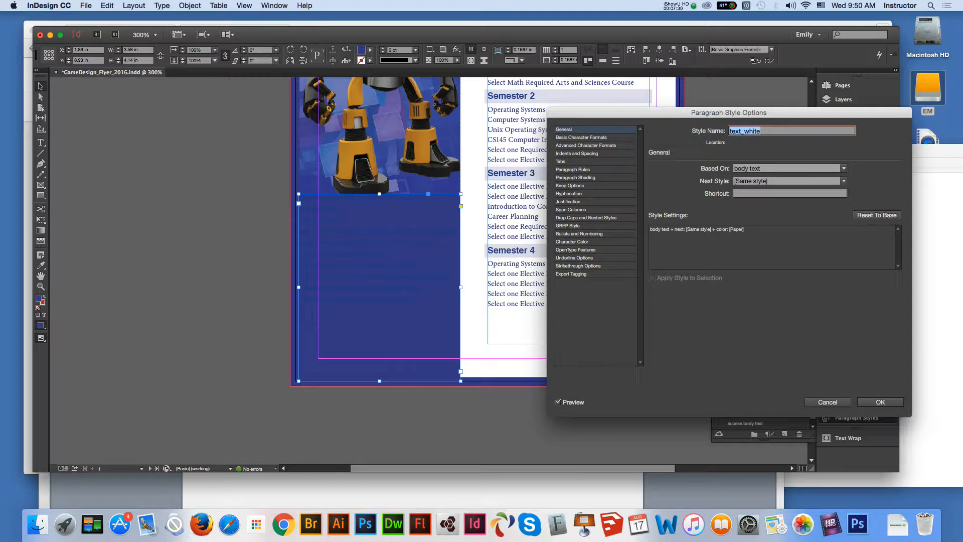
left_click(788, 168)
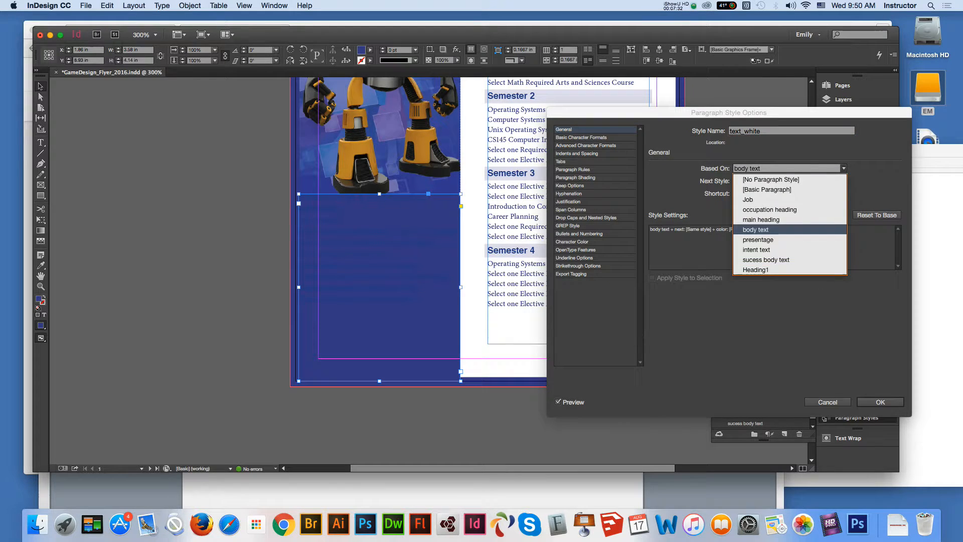
left_click(762, 189)
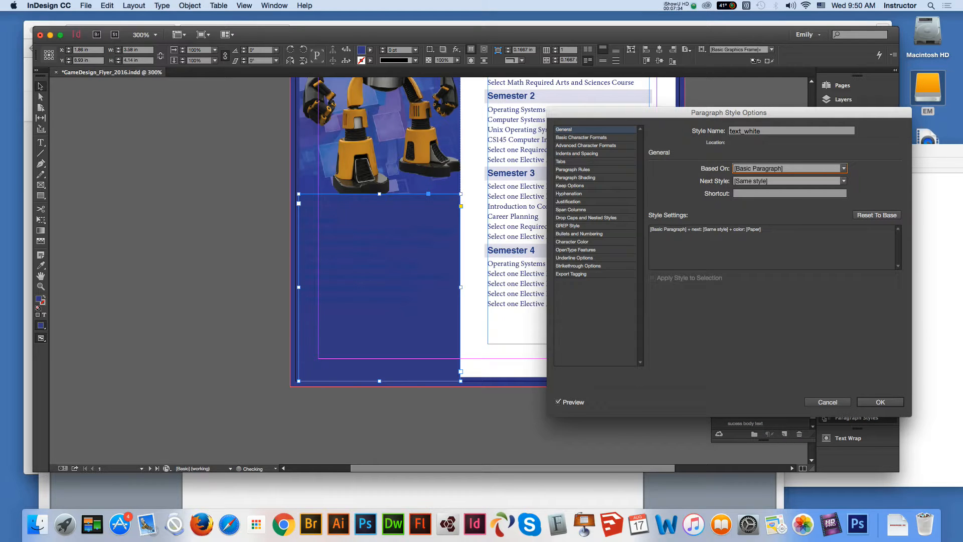
- Review the "text_white" style's settings from Basic Character Formats through the OpenType and underline options, and accept the style options
left_click(581, 137)
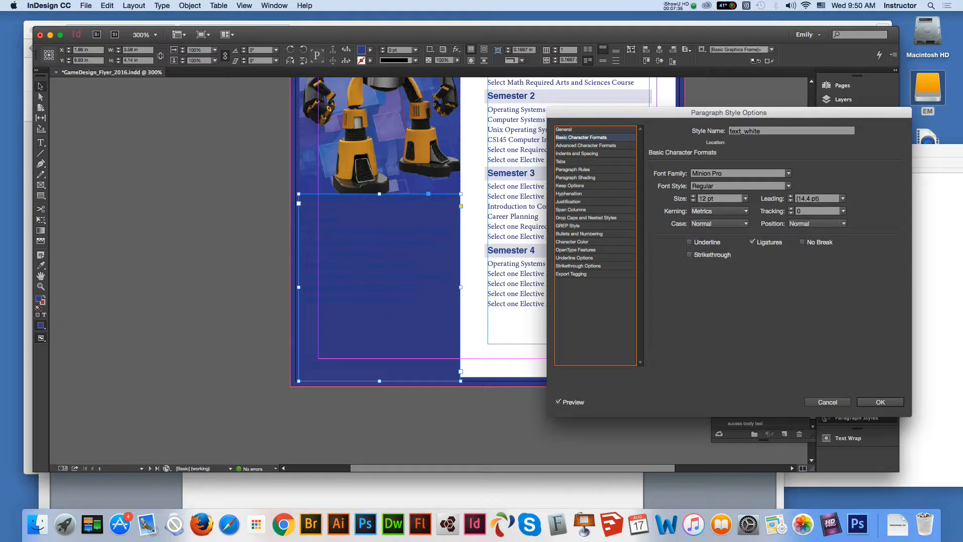
key("Down")
key("Down")
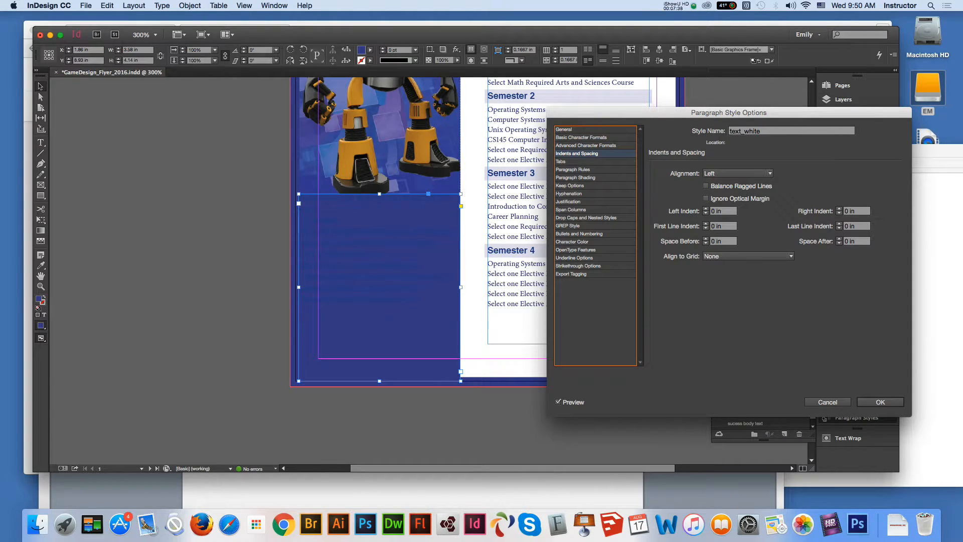
key("Down")
key("Down")
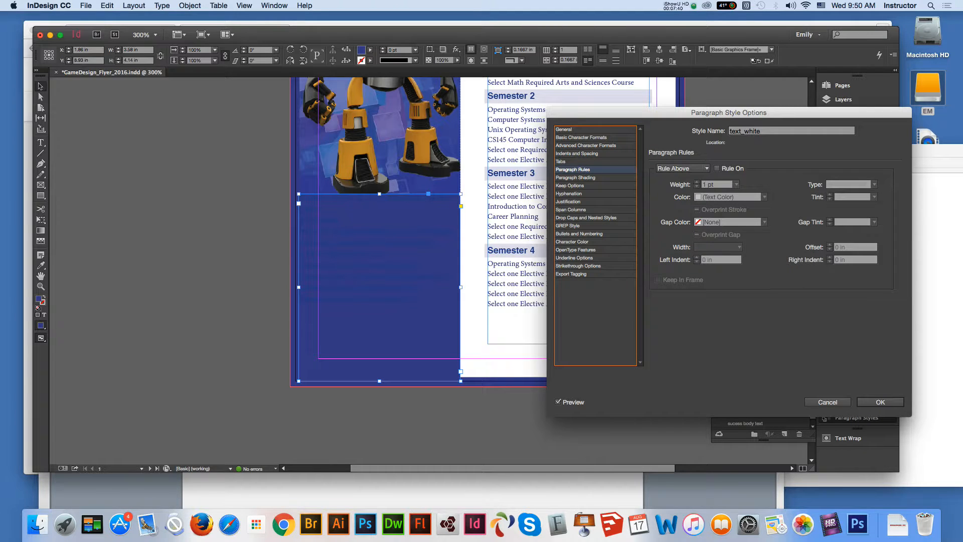
key("Down")
key("Down")
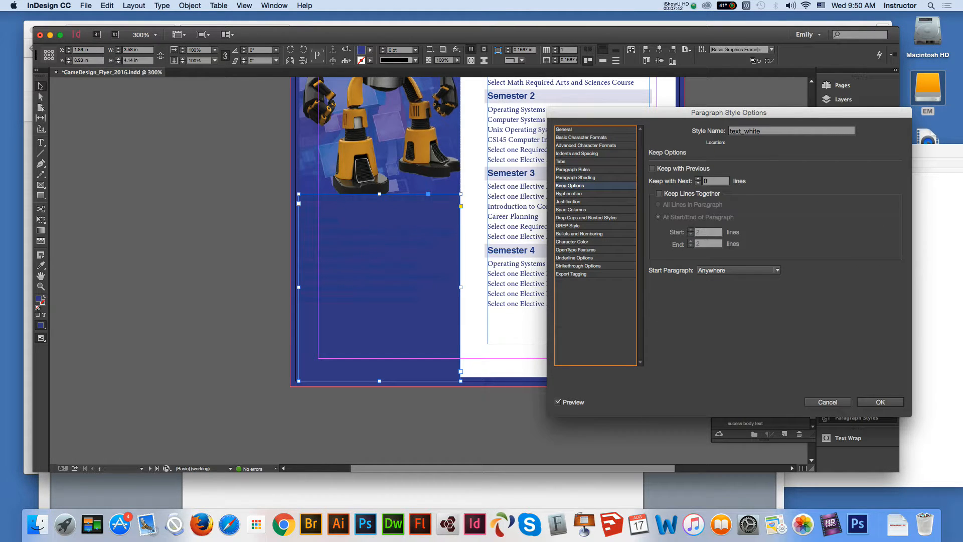
key("Down")
key("Down")
key("Down")
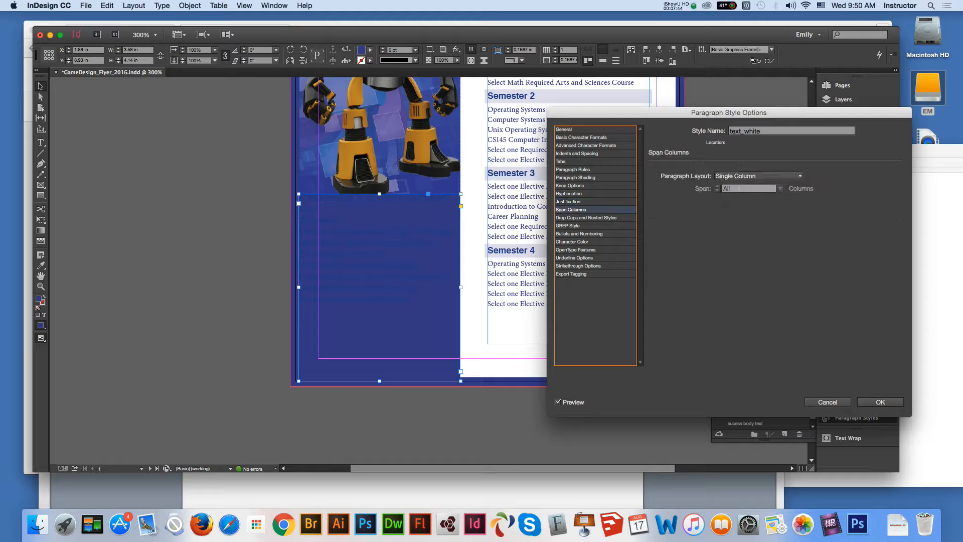
key("Down")
key("Down")
key("Down")
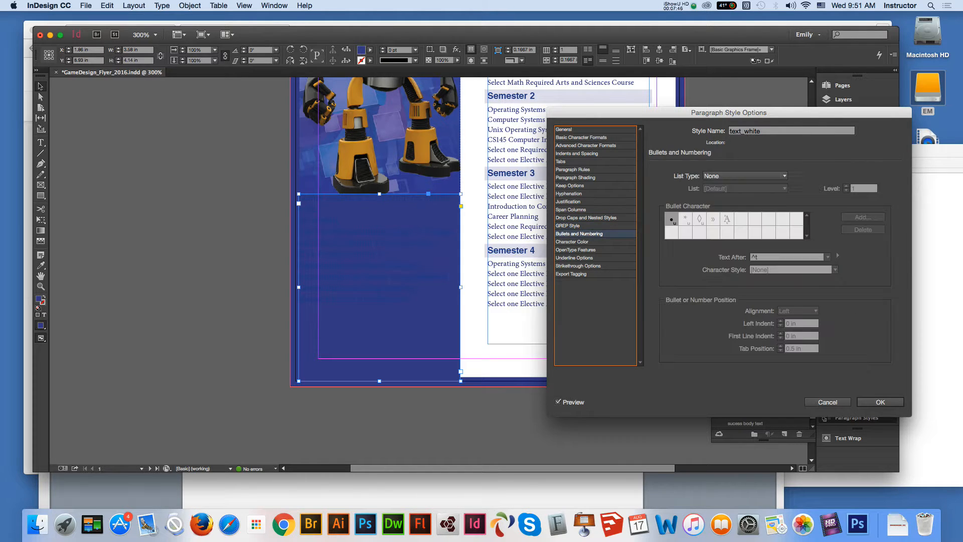
key("Down")
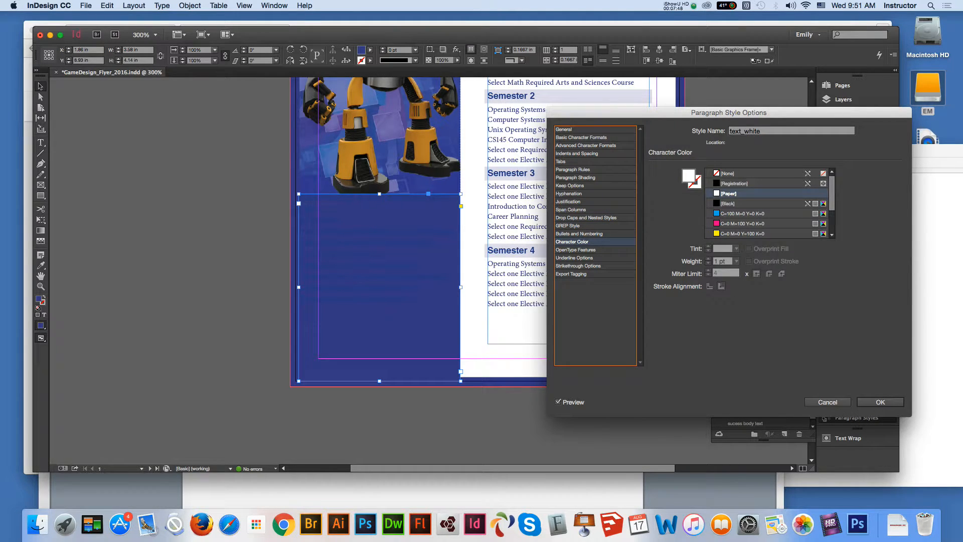
key("Down")
key("Down")
key("Down")
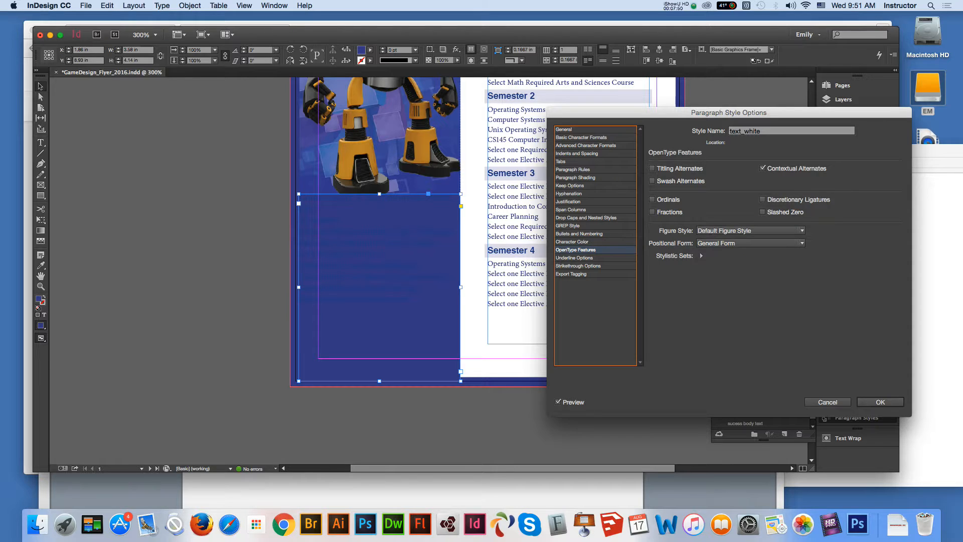
key("Down")
key("Return")
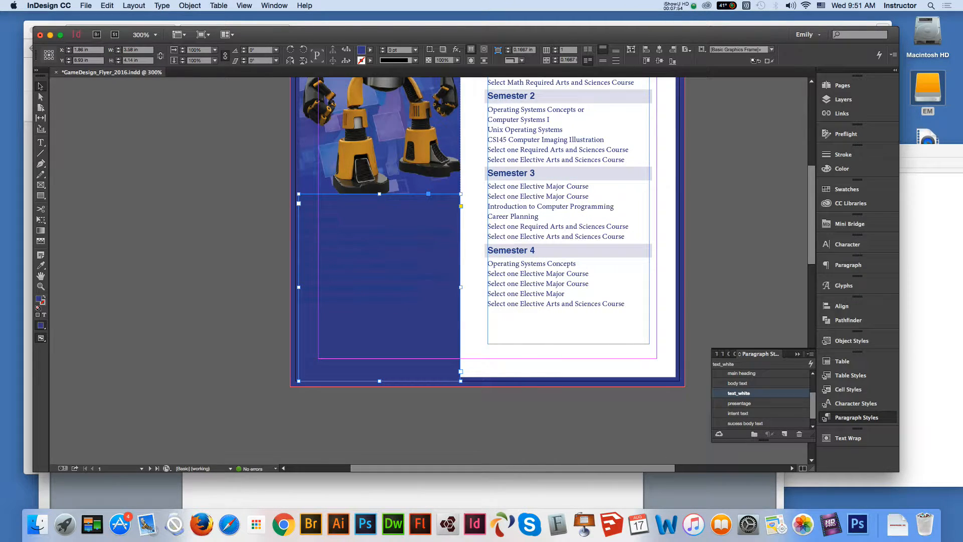
- Try [Paper] as the certificate text frame's fill color, and set the fill back to the purple swatch
left_click(370, 49)
left_click(292, 71)
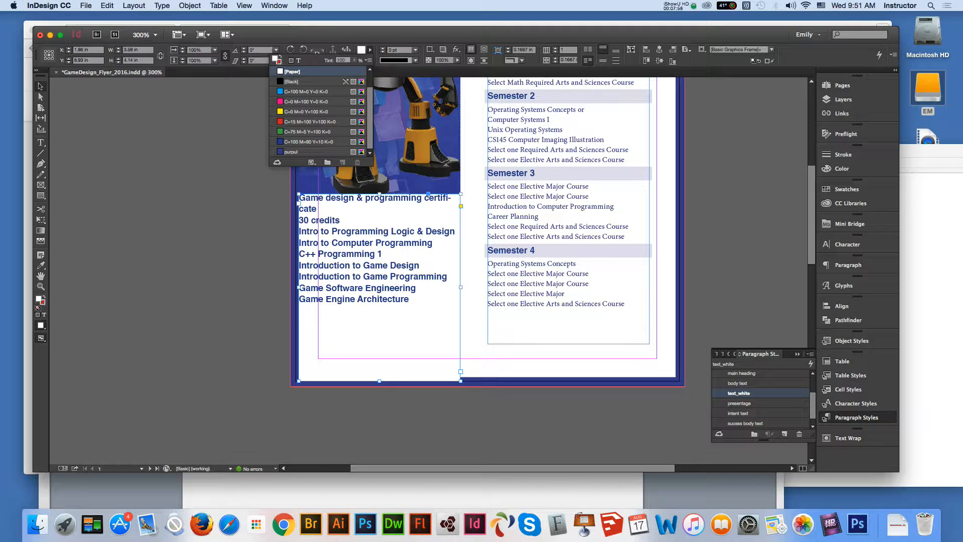
left_click(370, 49)
left_click(370, 49)
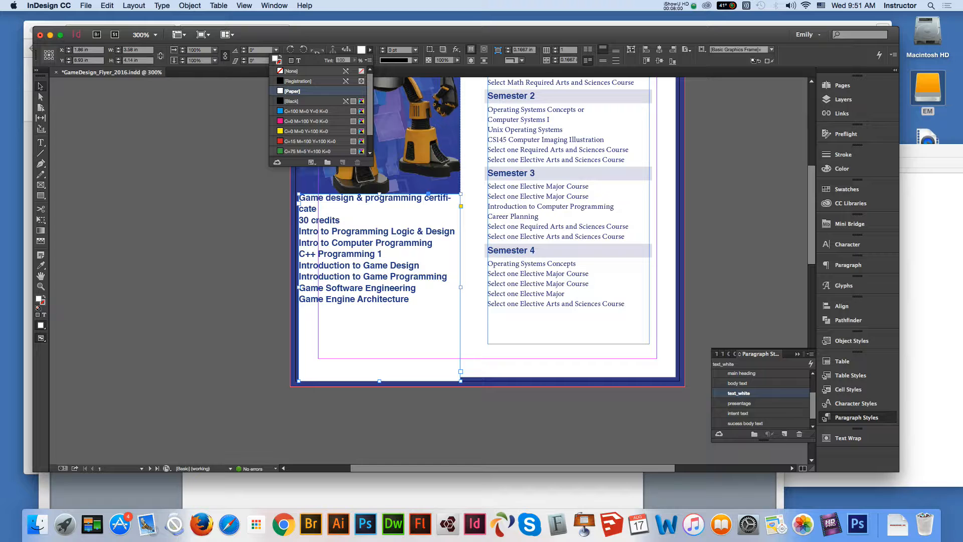
scroll(311, 130, "down", 3)
left_click(311, 151)
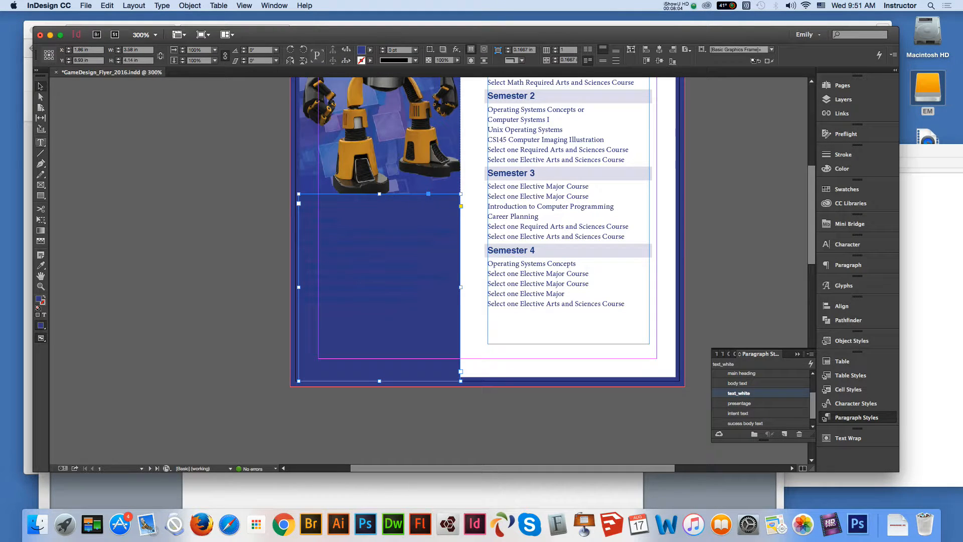
- Select all the certificate text inside the purple frame and set its text fill color to [Paper]
left_click(41, 143)
left_click(445, 361)
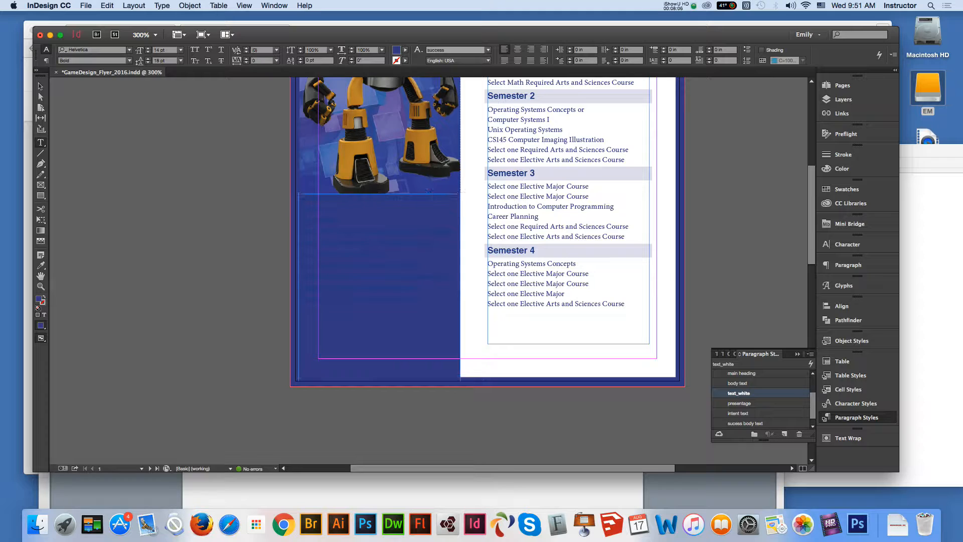
key("super+a")
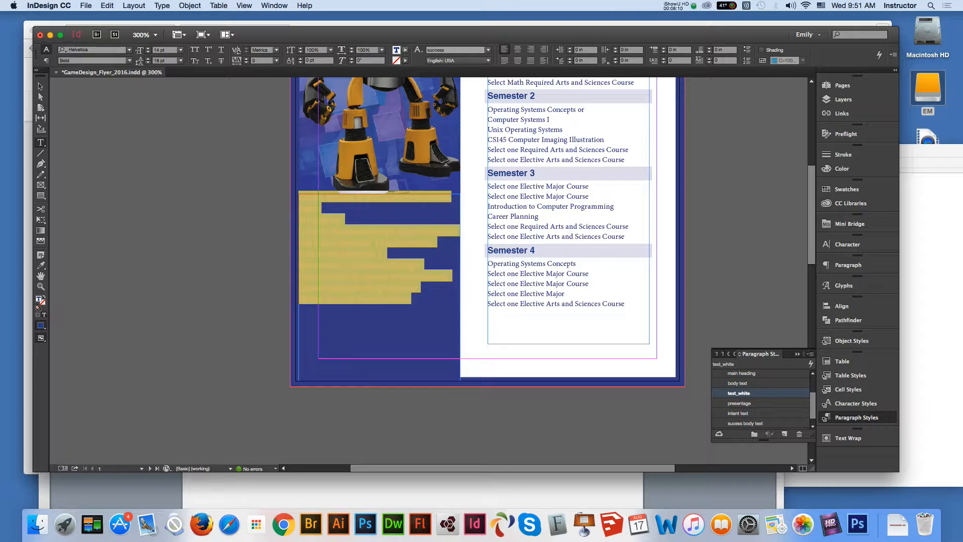
left_click(405, 50)
left_click(327, 90)
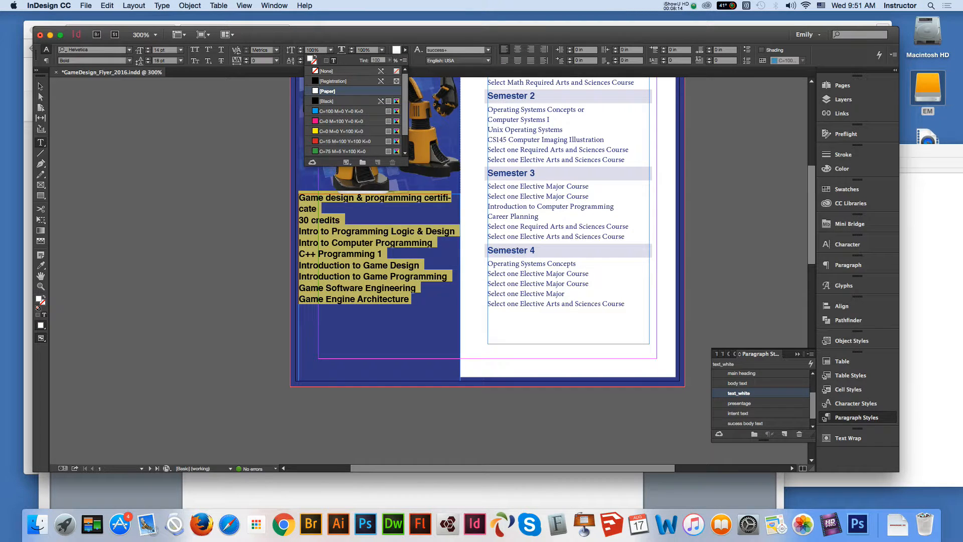
key("Escape")
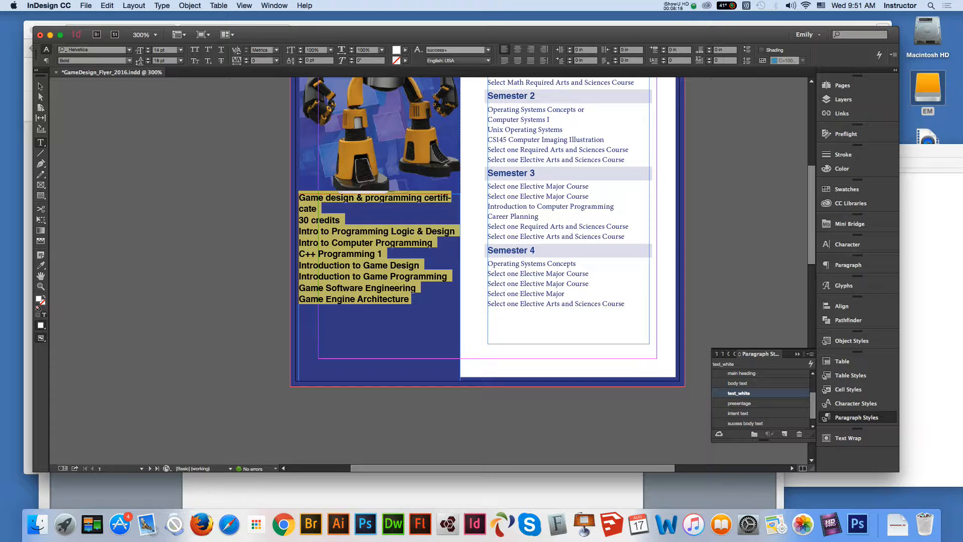
- Change the selected certificate text's font style to Regular and deselect it
left_click(129, 60)
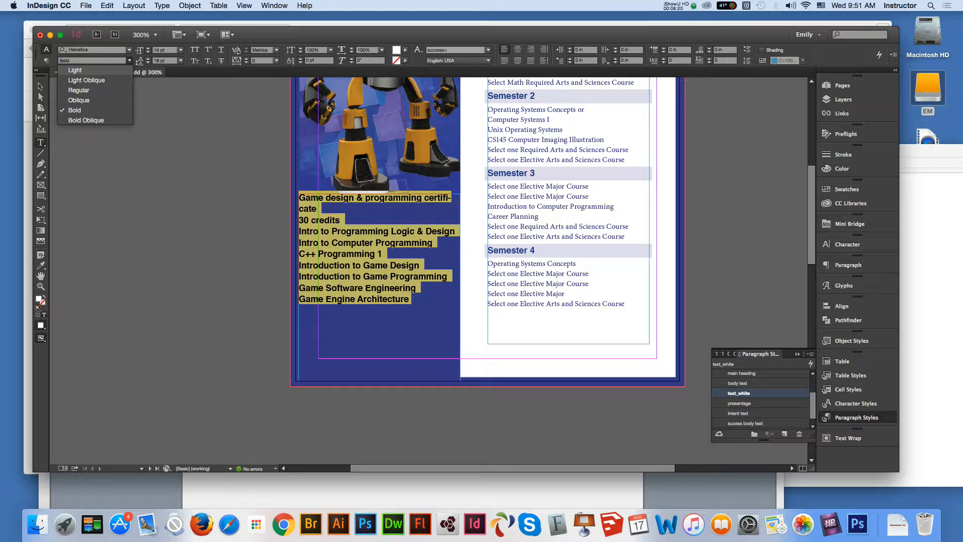
left_click(79, 90)
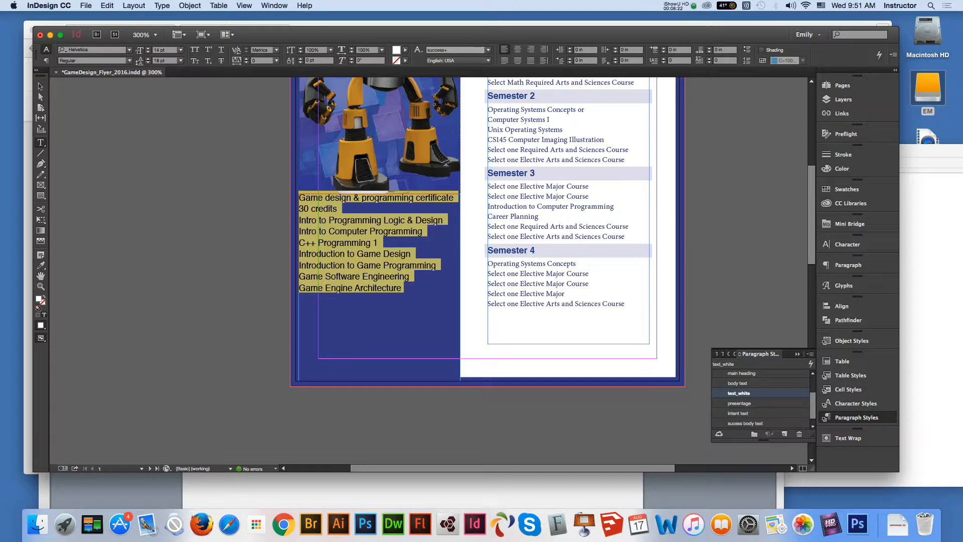
left_click(336, 208)
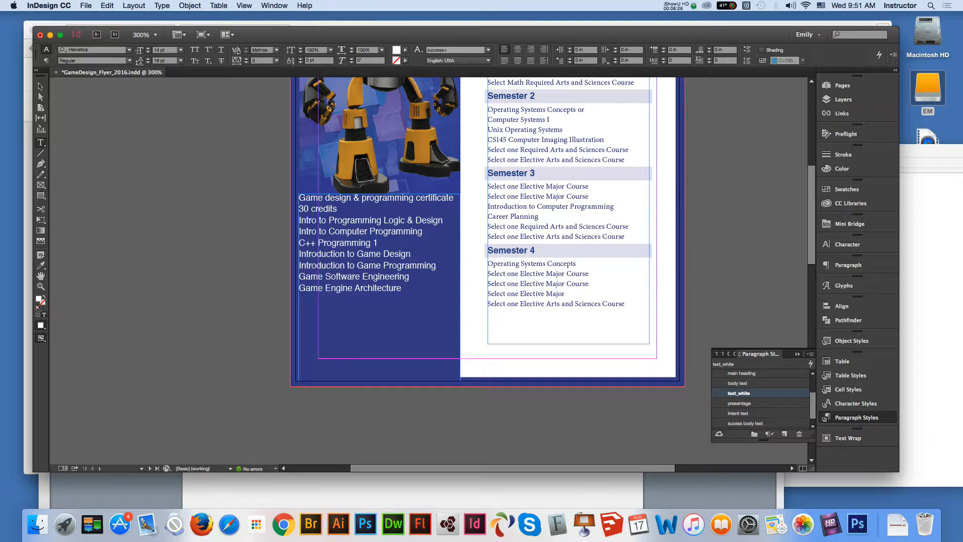
- Select all the certificate text in the purple panel and set its font size to 12 pt
left_click_drag(404, 288, 299, 197)
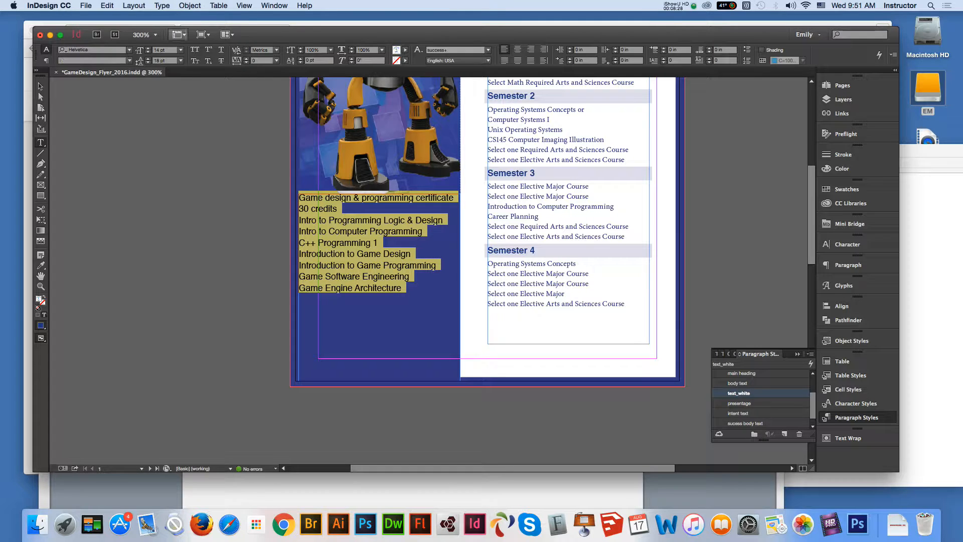
left_click(181, 50)
left_click(168, 122)
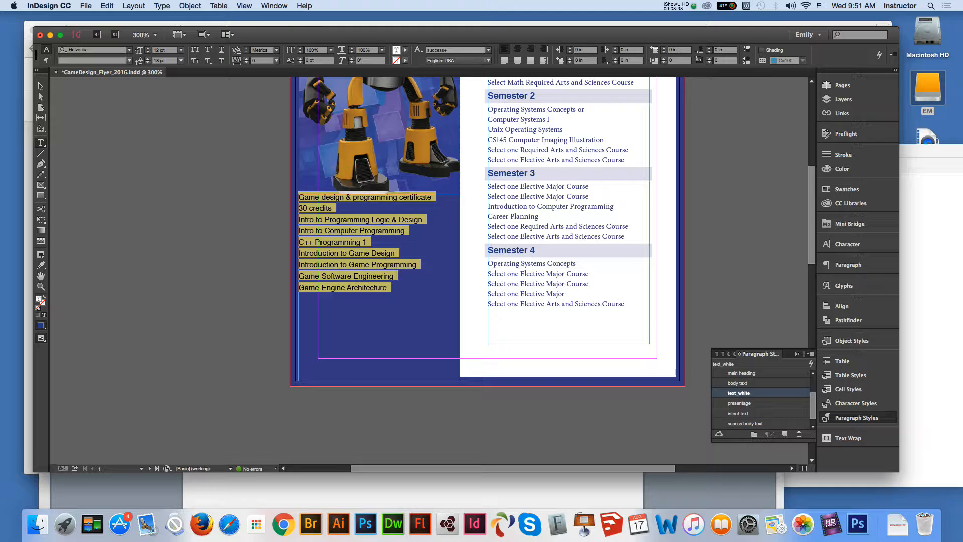
right_click(347, 209)
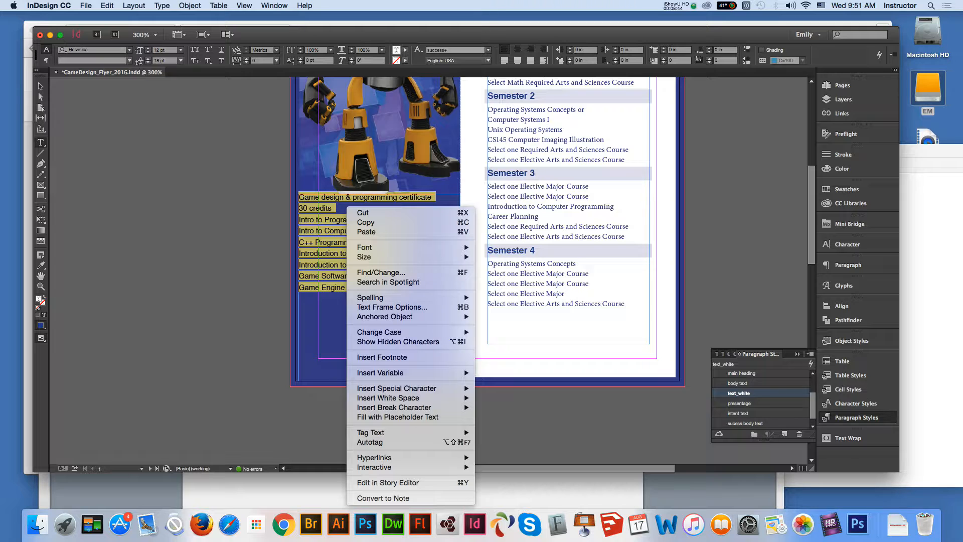
key("Escape")
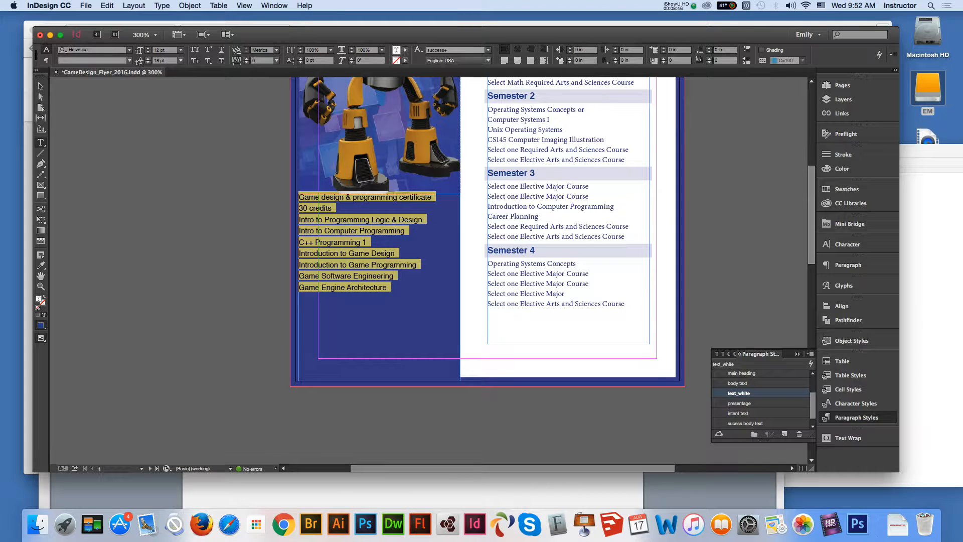
left_click(40, 86)
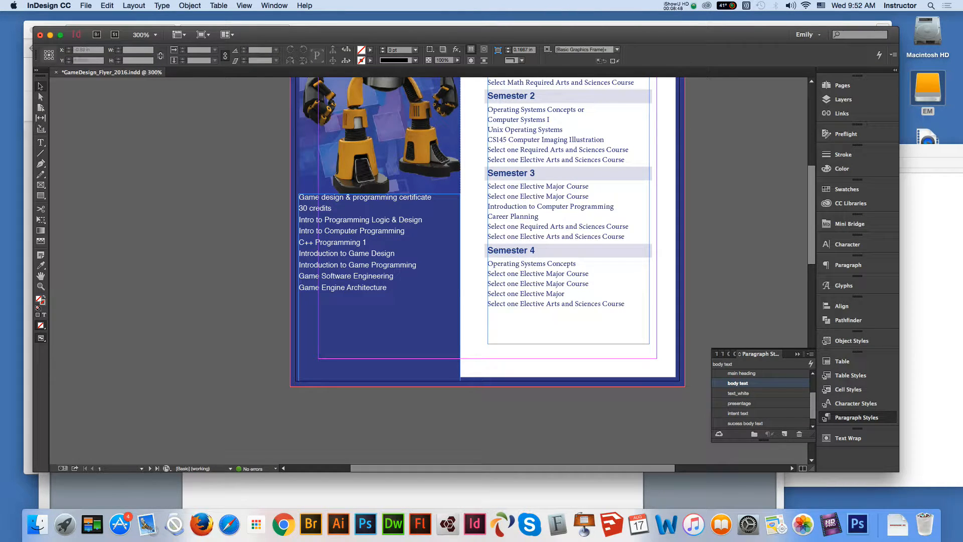
left_click(41, 143)
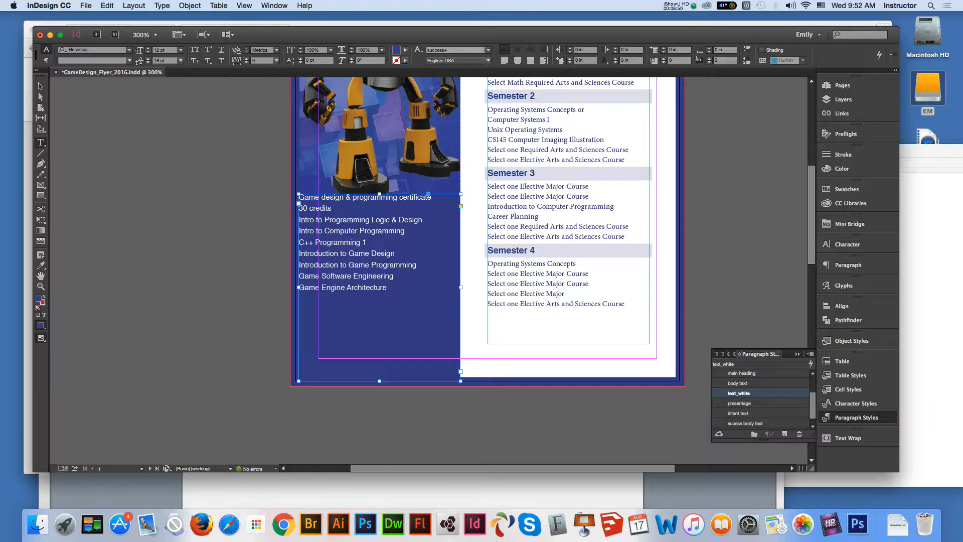
left_click_drag(389, 288, 299, 196)
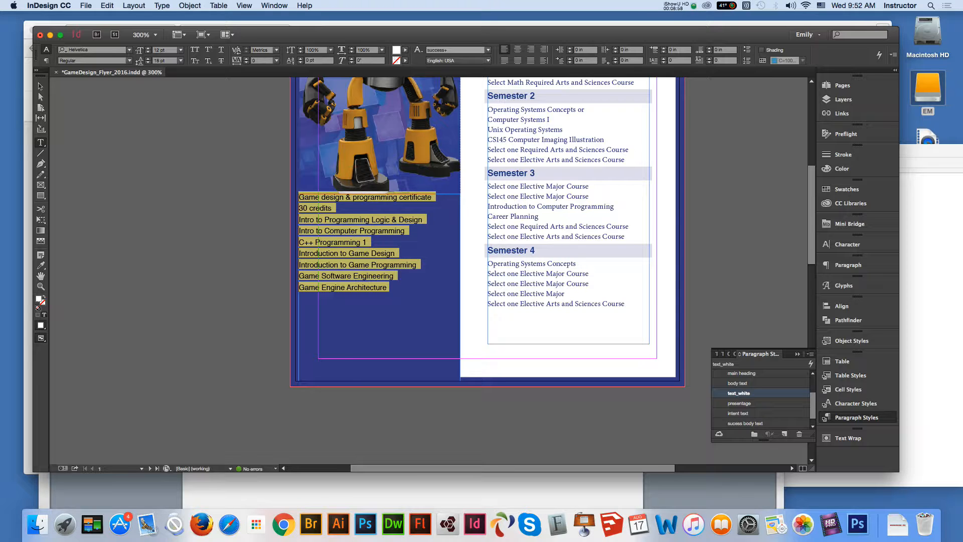
- Apply the "occupation heading" paragraph style to the "Game design & programming certificate" line
left_click(434, 197)
left_click_drag(434, 197, 299, 198)
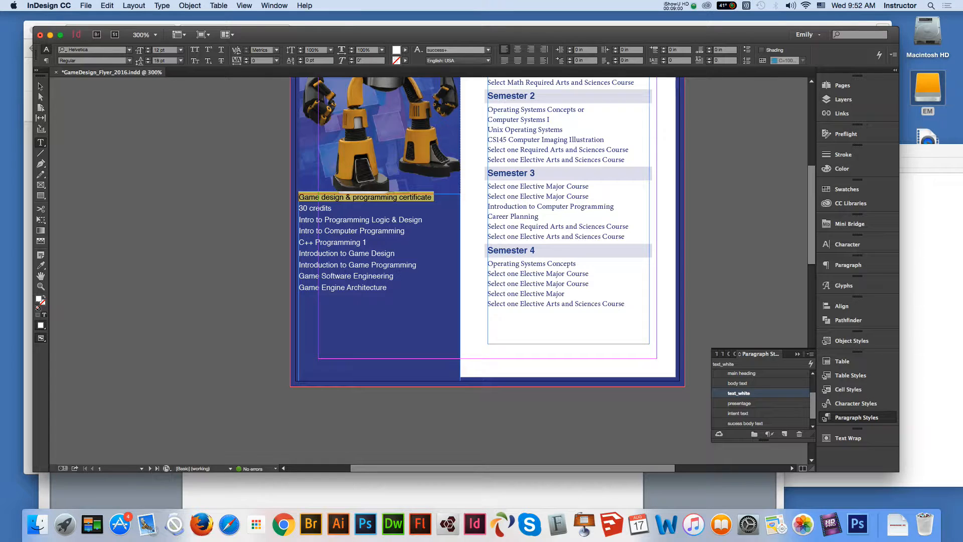
scroll(761, 398, "down", 1)
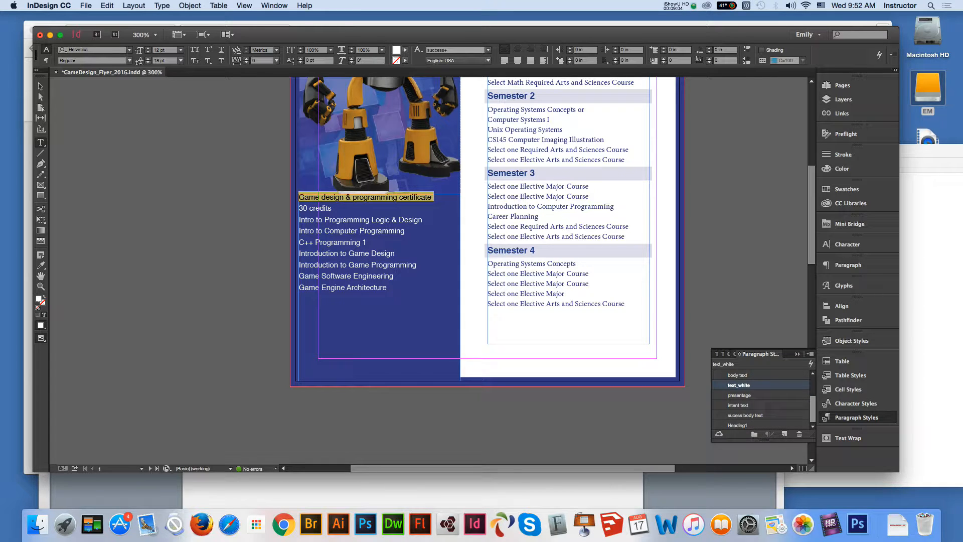
scroll(760, 399, "up", 4)
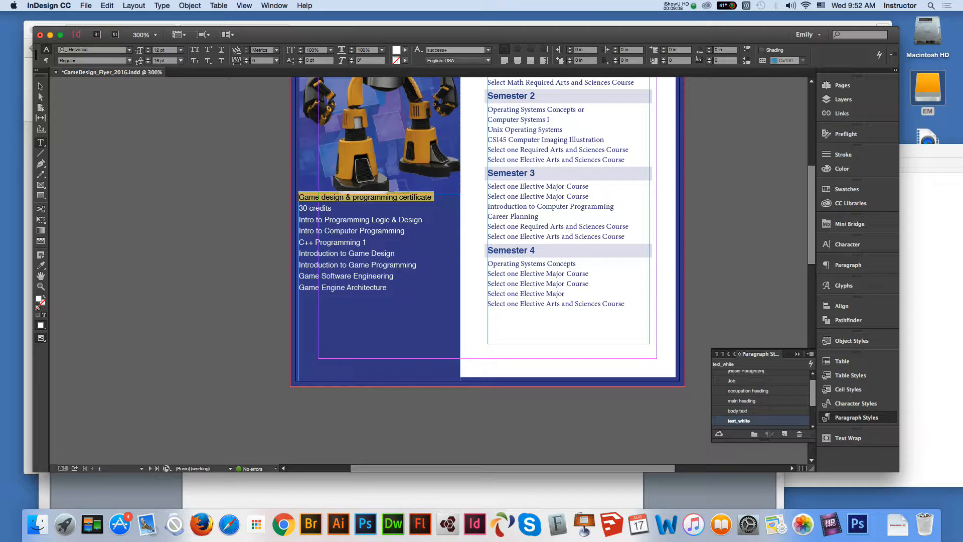
left_click(748, 390)
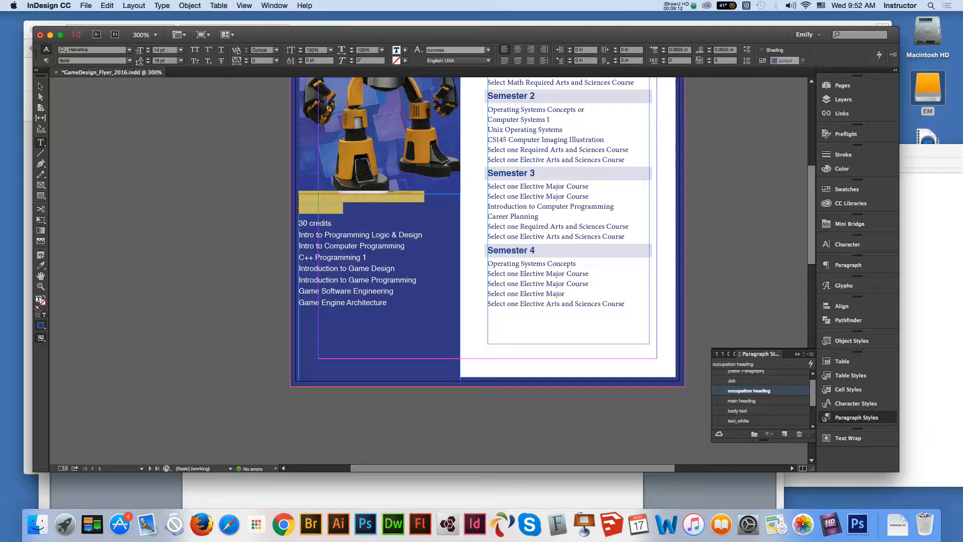
- Set the "Game design & programming certificate" heading's fill color to [Paper] and its font size to 12 pt
left_click(405, 50)
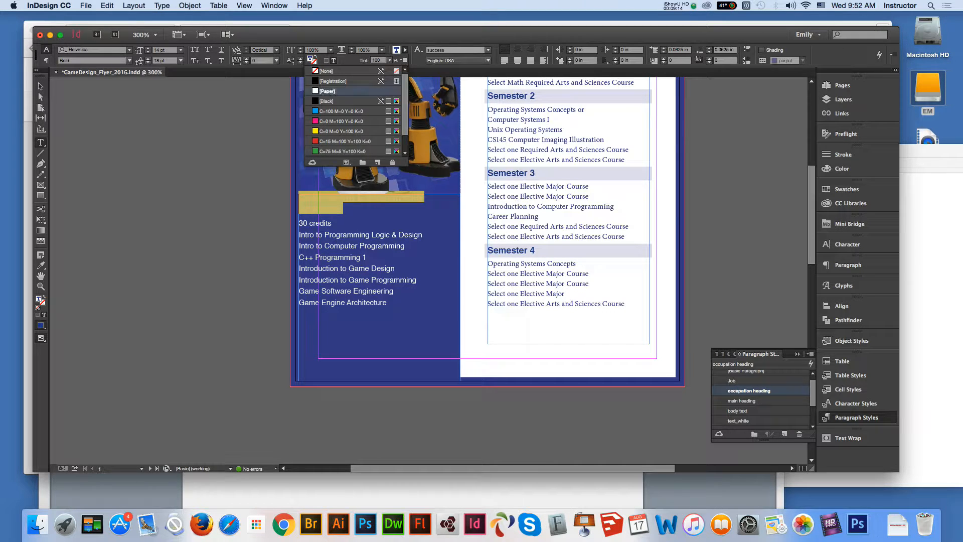
left_click(326, 91)
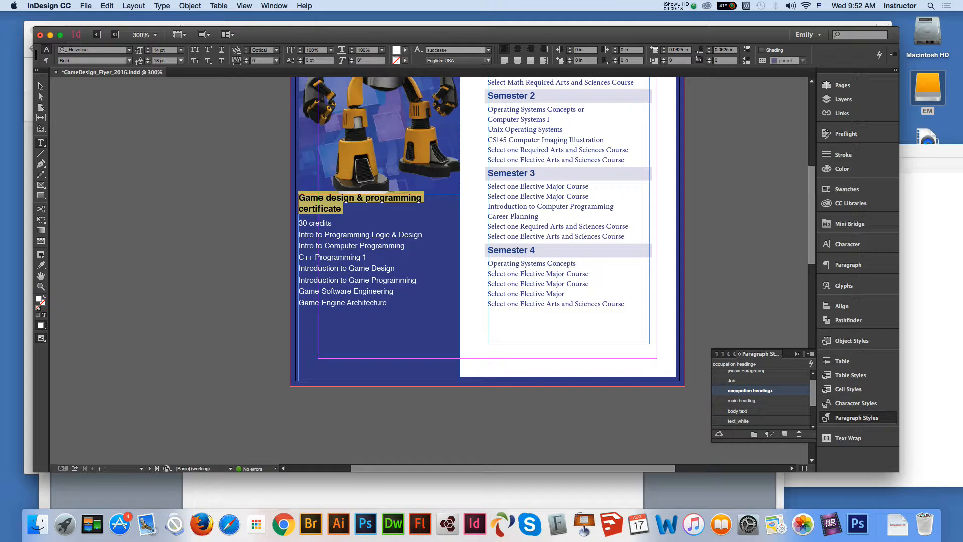
left_click(181, 50)
left_click(169, 122)
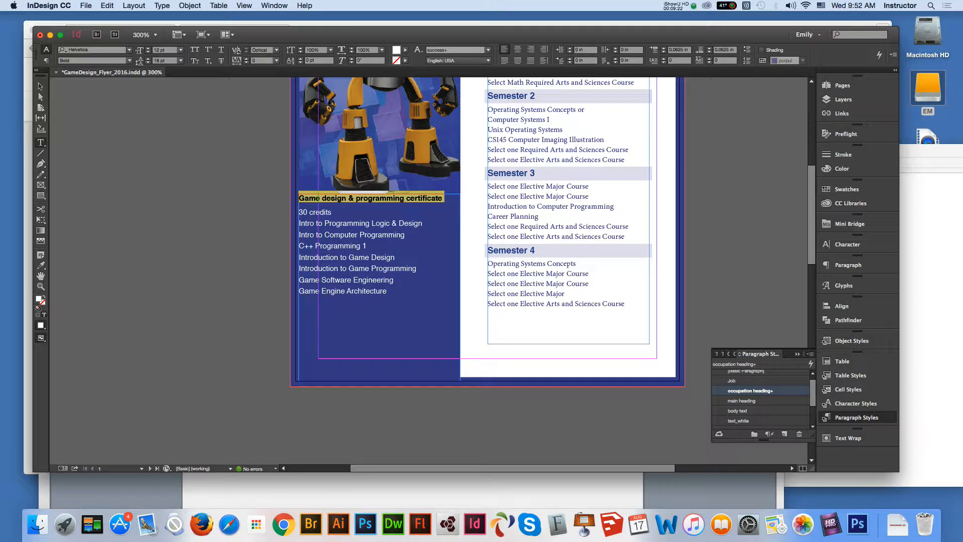
- Set the certificate text frame's inset spacing to 0.1875 in on all sides and deselect the frame
left_click(331, 212)
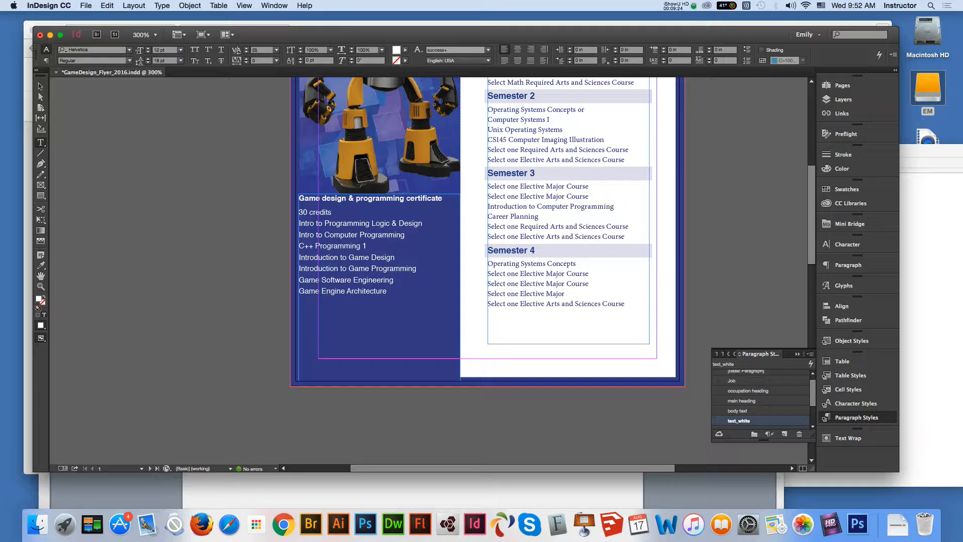
left_click(331, 199)
left_click_drag(444, 198, 298, 198)
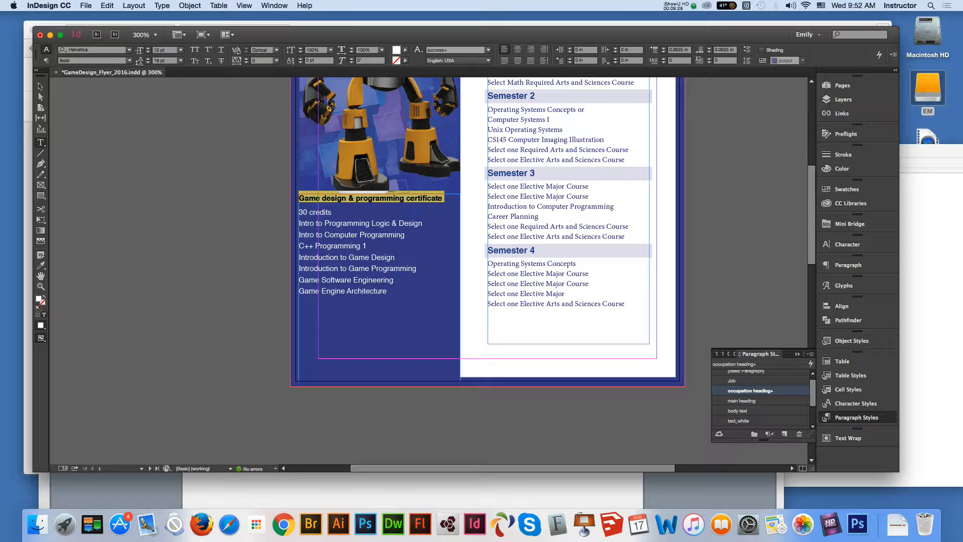
key("Escape")
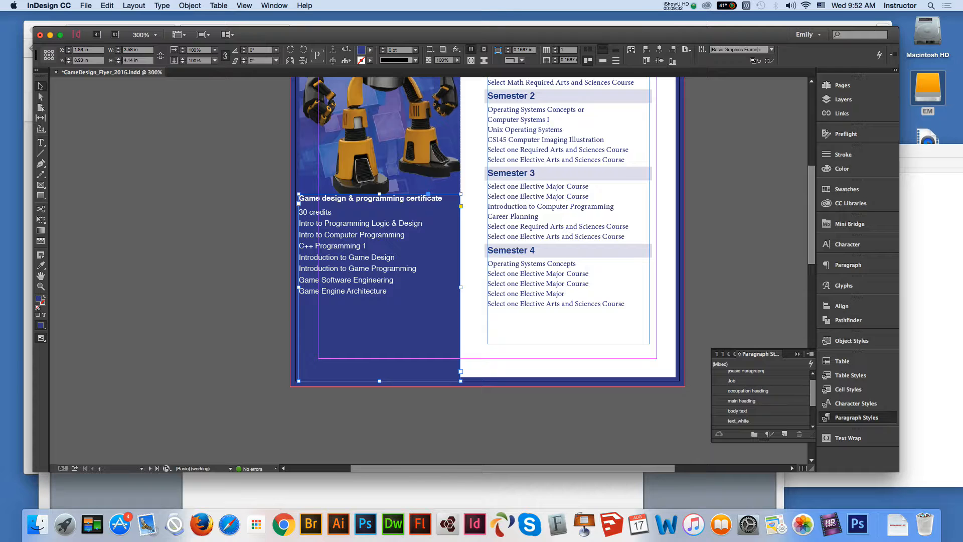
right_click(341, 206)
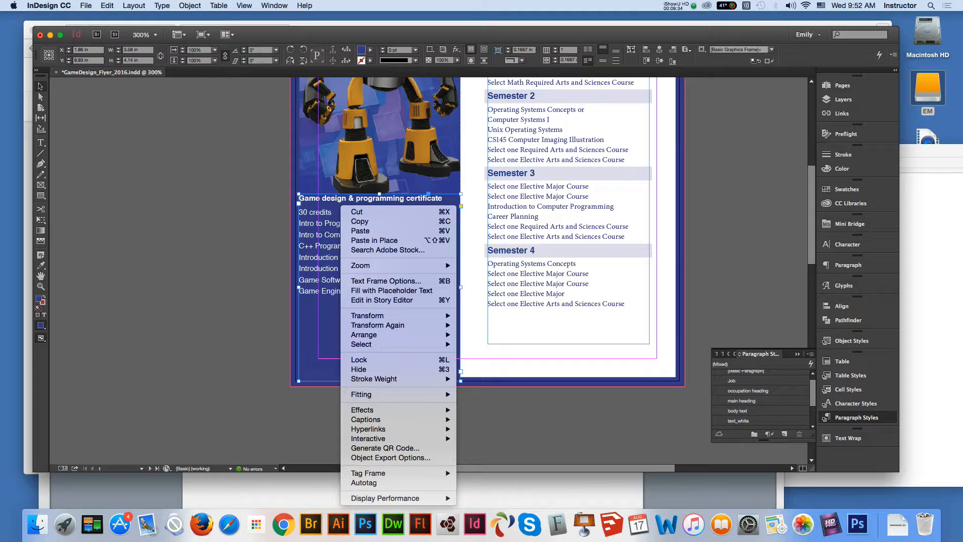
left_click(386, 281)
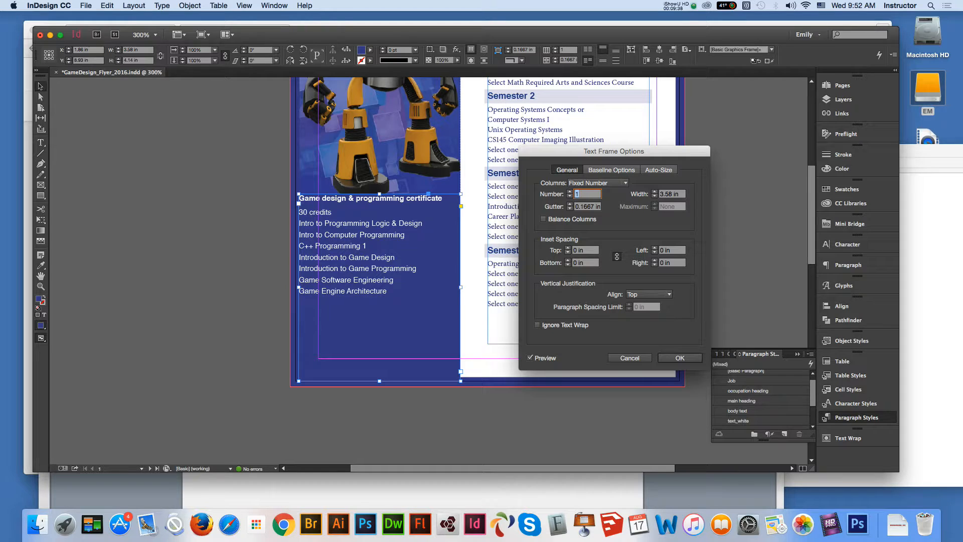
left_click(567, 248)
left_click(568, 247)
left_click(568, 248)
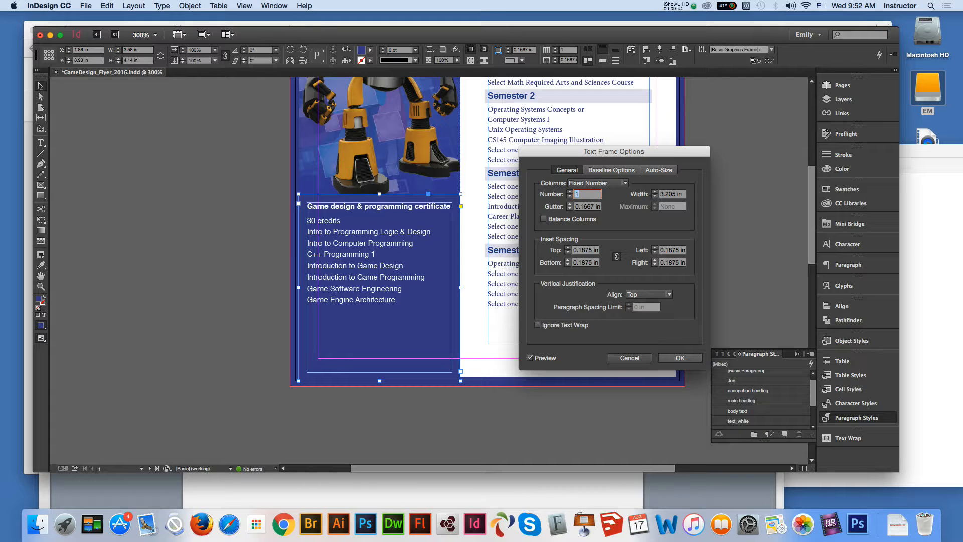
key("Return")
key("super+shift+a")
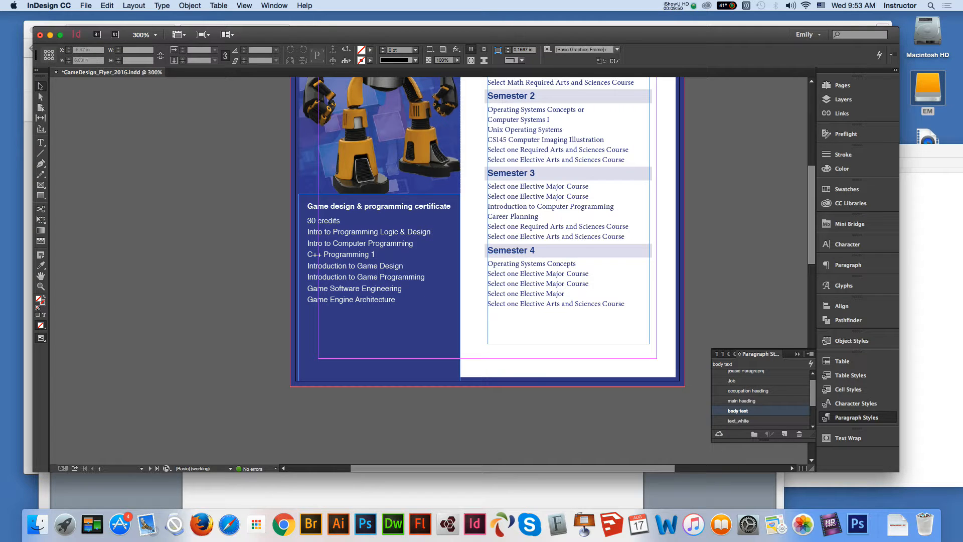
- Right-align the "30 credits" line in the certificate text and deselect it
left_click(41, 143)
left_click(395, 299)
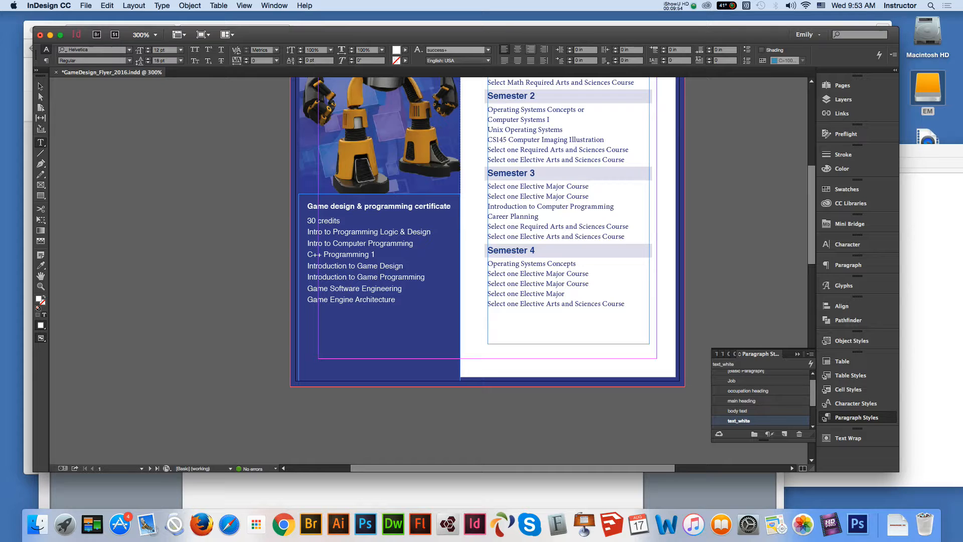
left_click(531, 49)
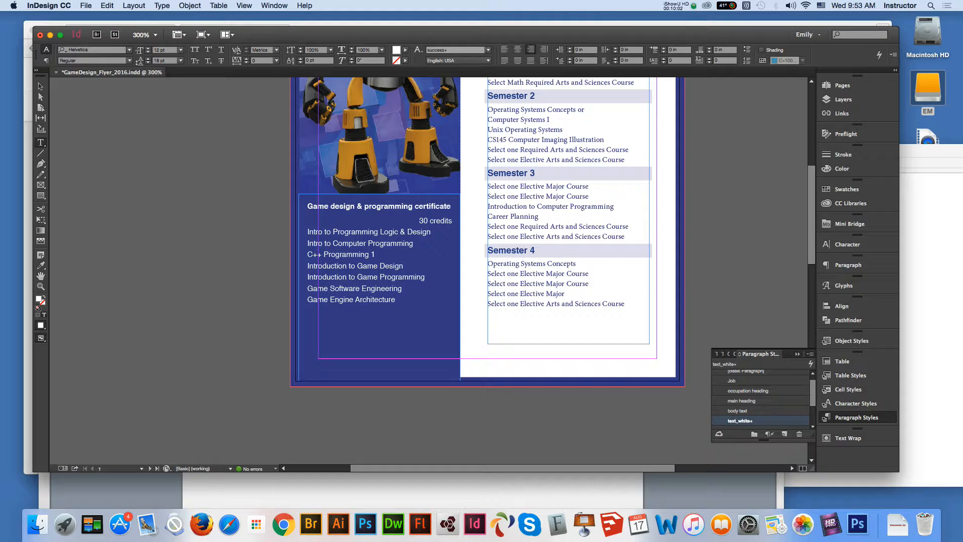
left_click(40, 86)
key("super+shift+a")
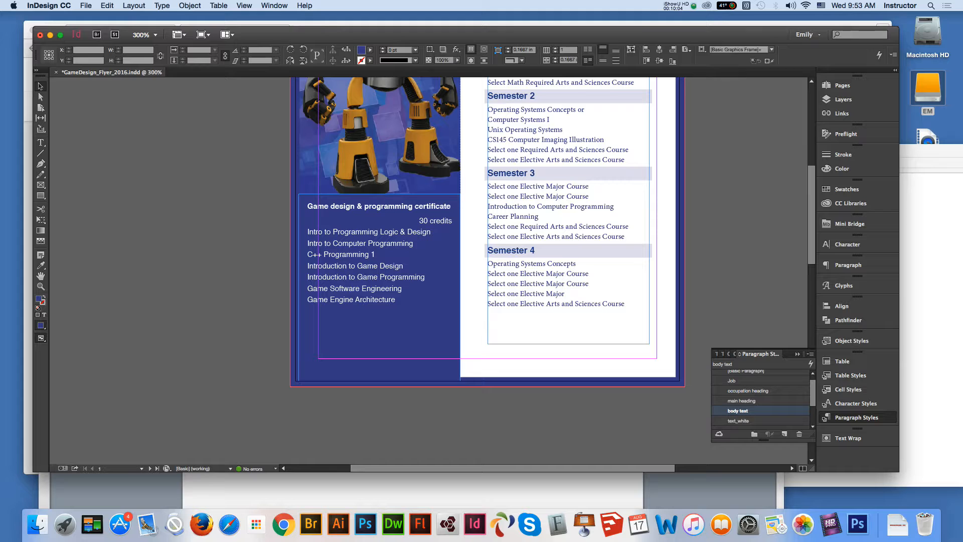
- Place whitelogo.ai in the blue band below the skyline on page 2, about 2.54 in wide, and deselect it
scroll(759, 398, "down", 3)
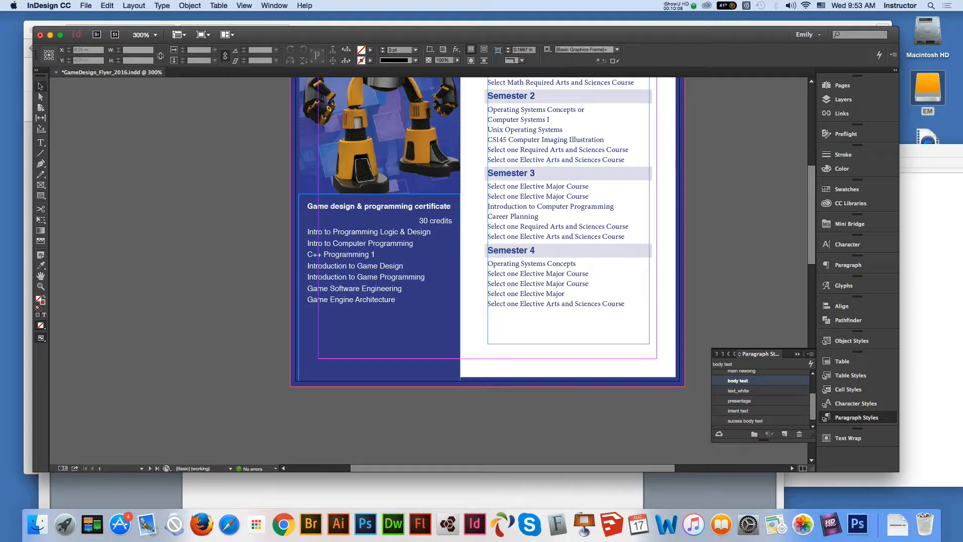
scroll(486, 271, "up", 5)
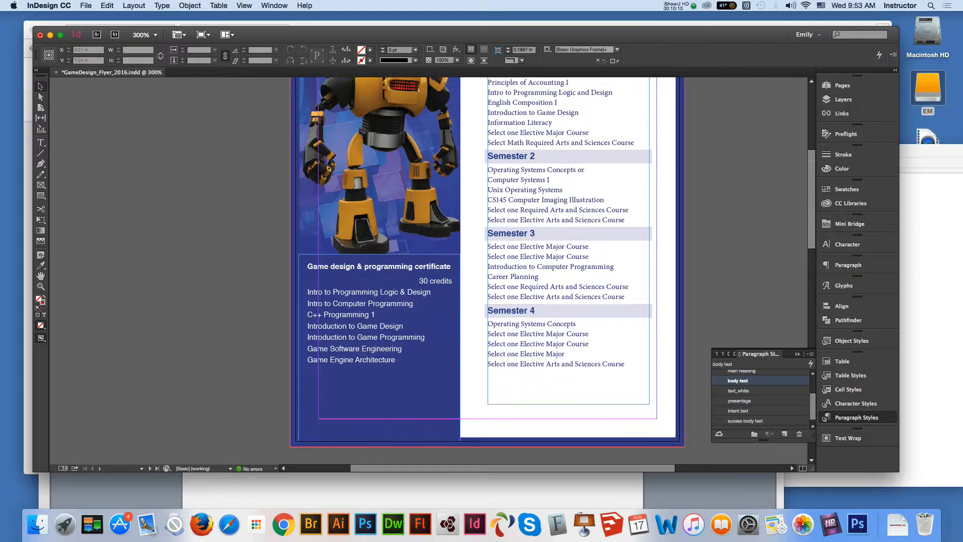
scroll(487, 271, "down", 15)
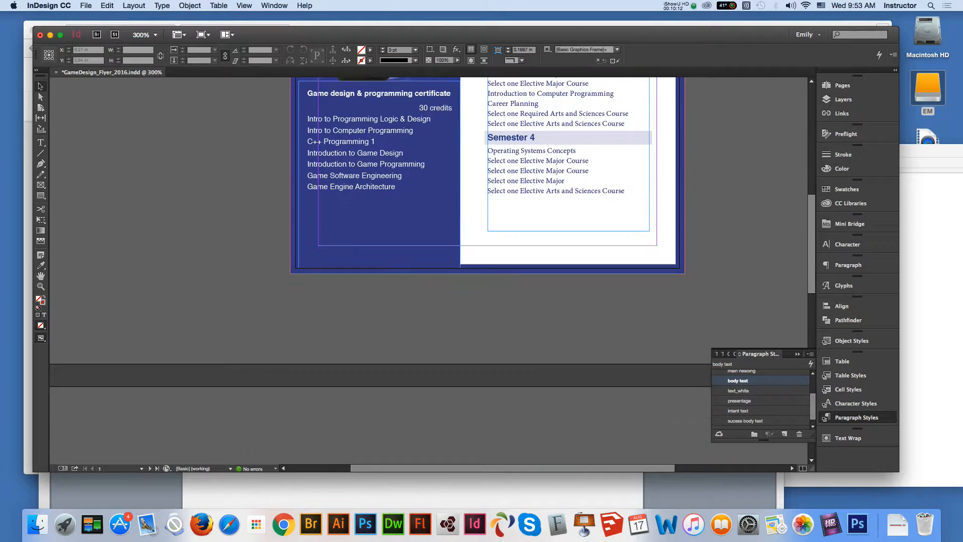
scroll(428, 270, "down", 6)
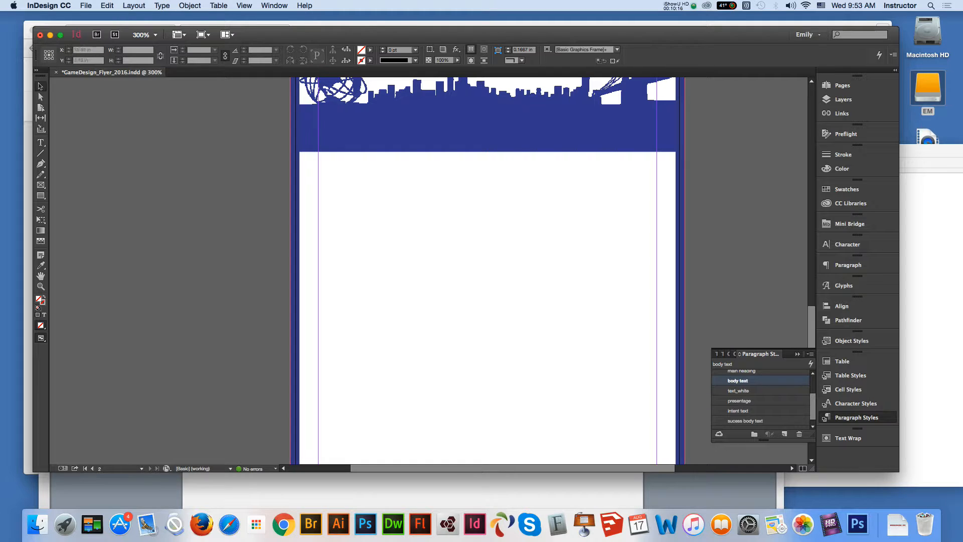
scroll(486, 271, "up", 1)
scroll(486, 271, "up", 1)
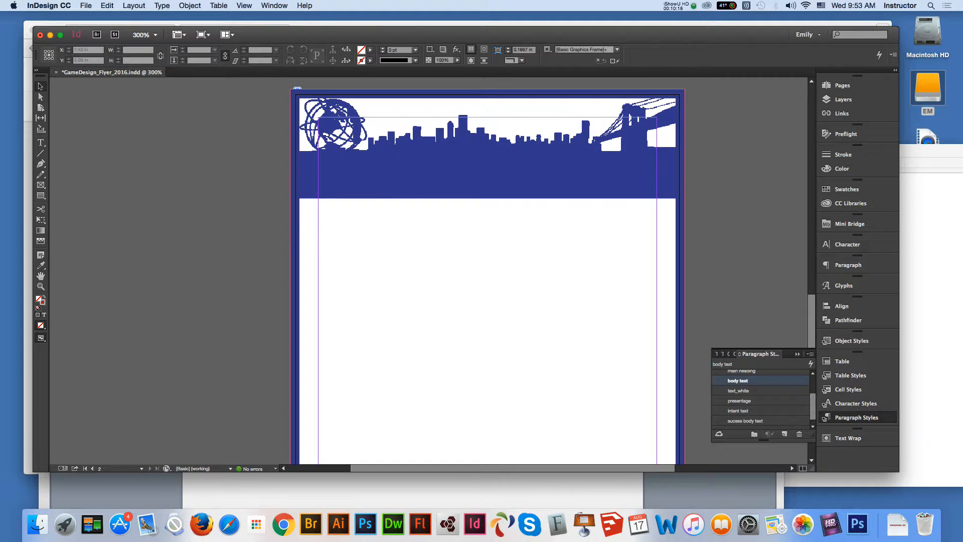
left_click(85, 5)
key("Escape")
left_click(85, 5)
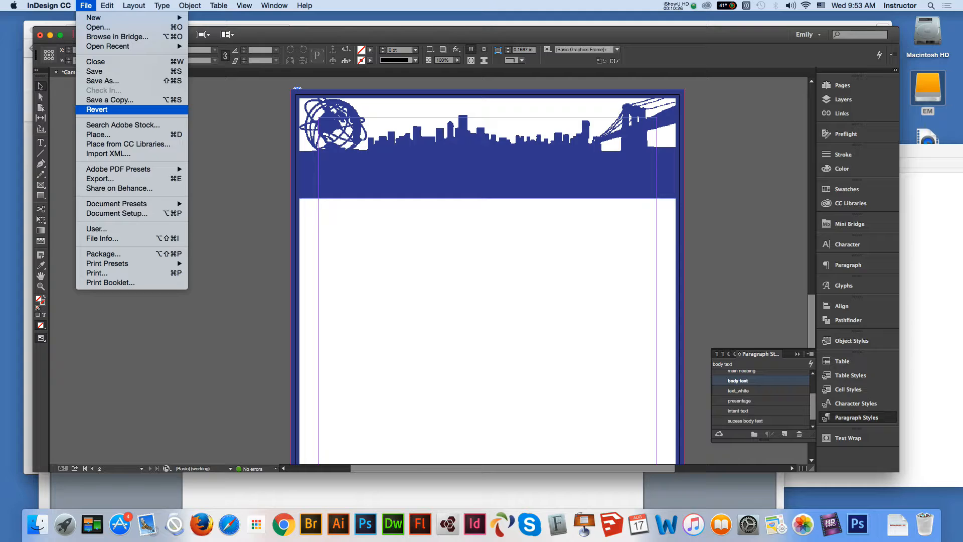
left_click(98, 134)
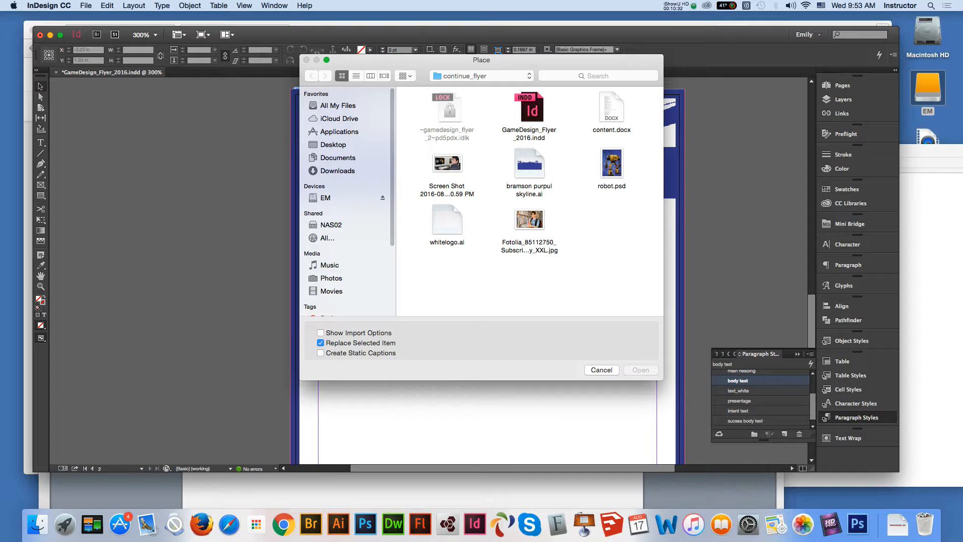
left_click(447, 221)
left_click(641, 370)
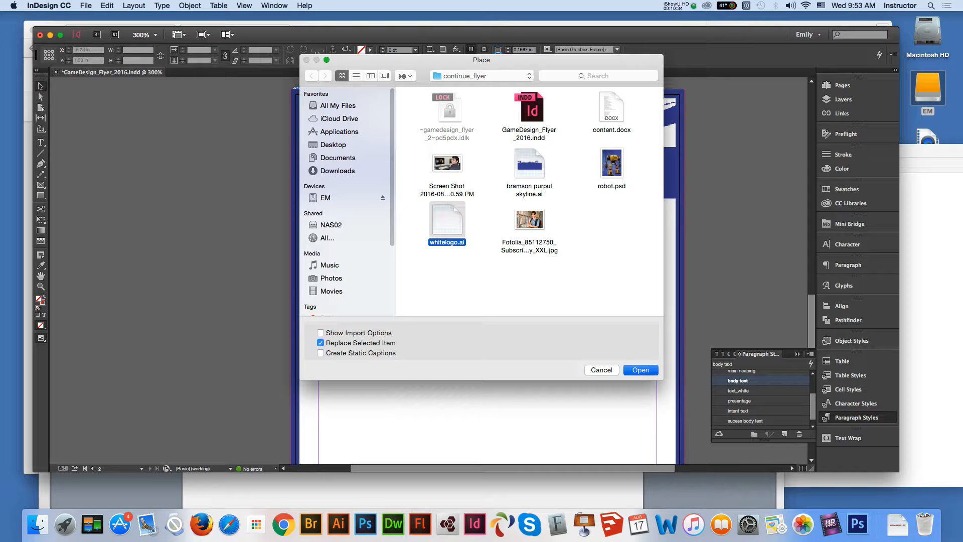
left_click_drag(330, 155, 444, 199)
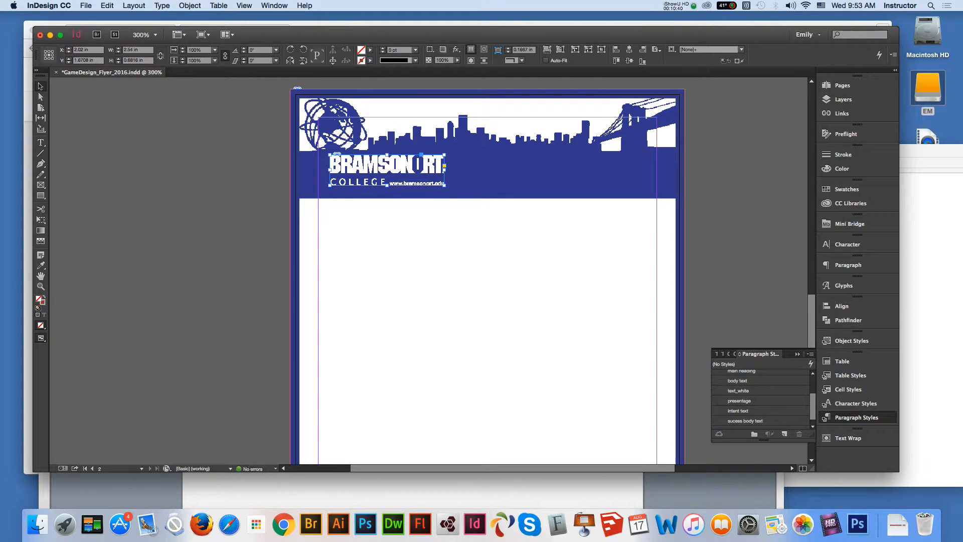
key("super+shift+a")
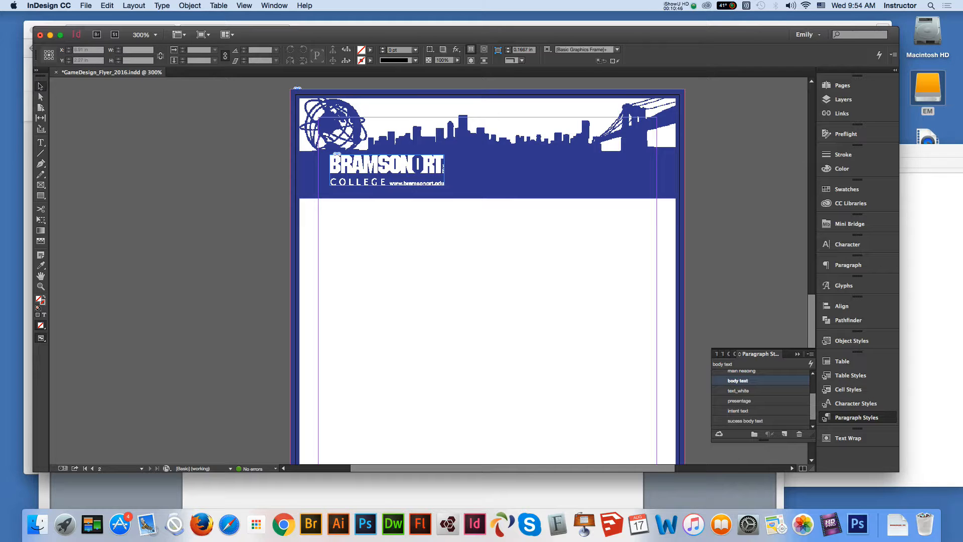
- Switch to content.docx in Word and copy the Queens Campus and Brooklyn Extension Center address lines at the document's end
left_click(615, 489)
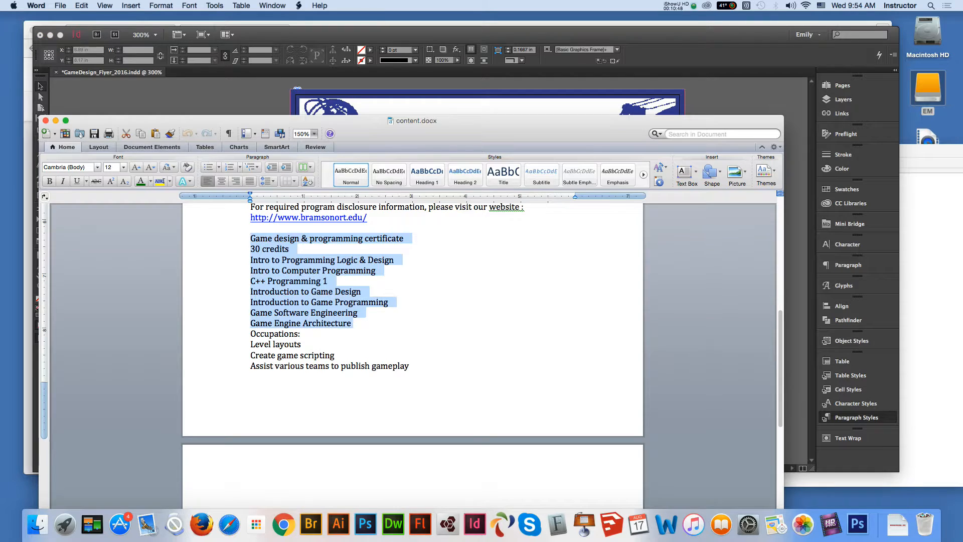
scroll(412, 336, "up", 1)
scroll(412, 336, "down", 10)
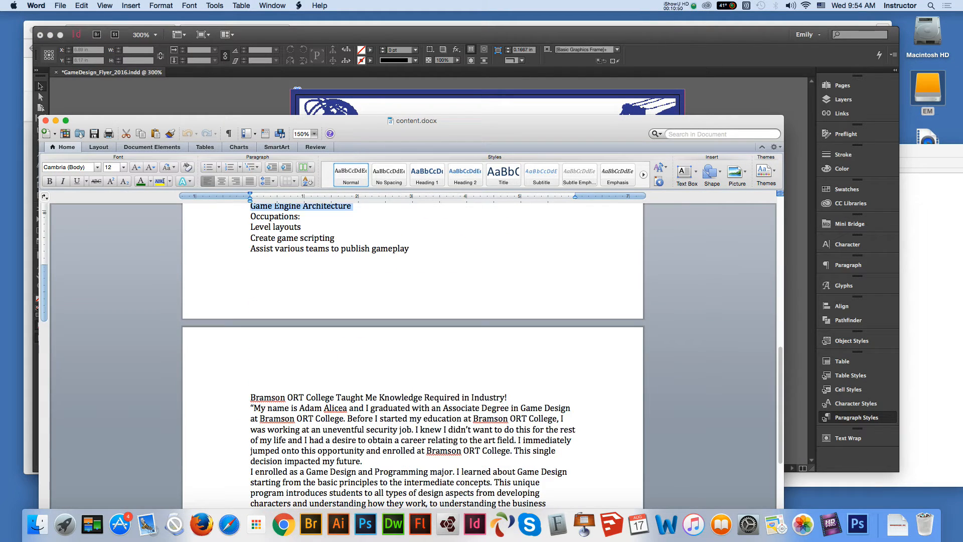
scroll(412, 336, "down", 5)
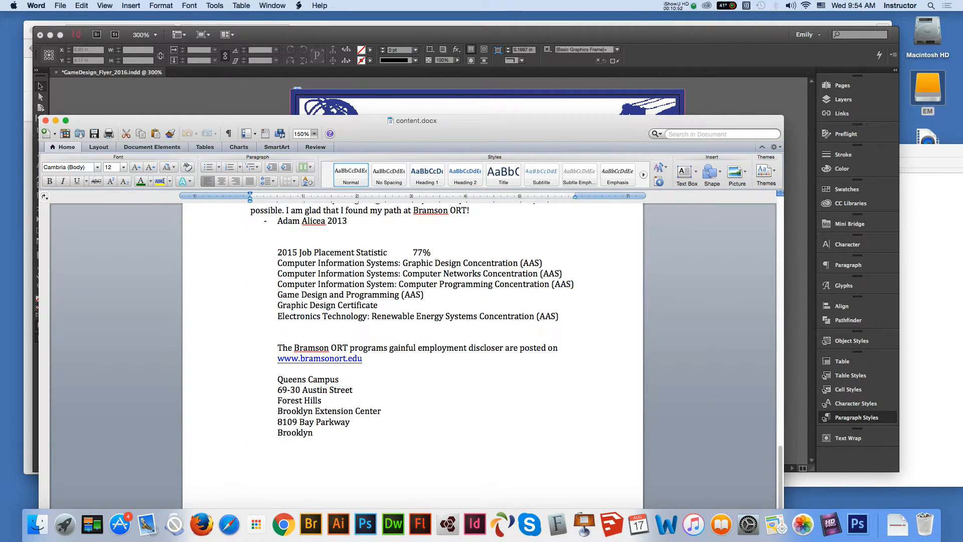
left_click_drag(278, 379, 319, 432)
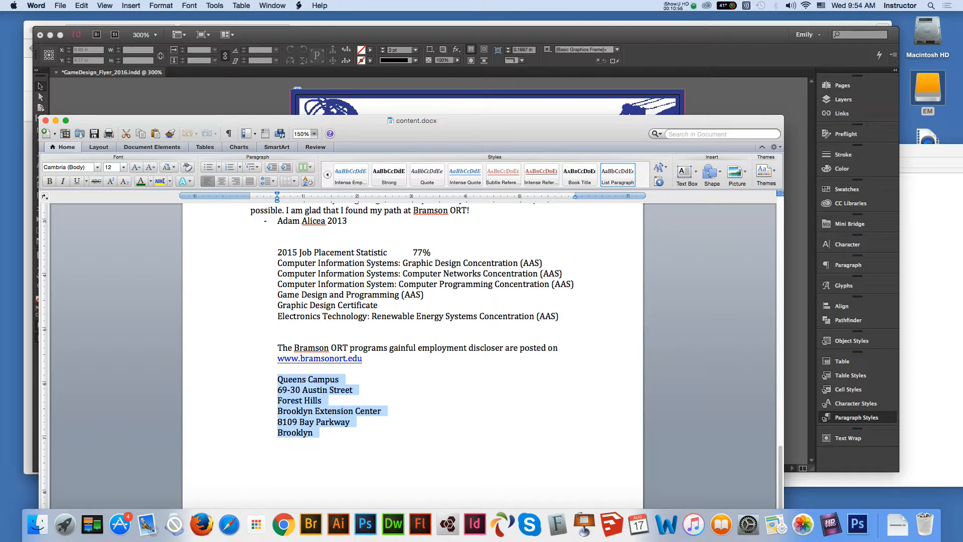
- Back in InDesign, paste the campus addresses with the "text_white" style into a new text frame about 3.38 by 0.74 in beside the logo
key("super+Tab")
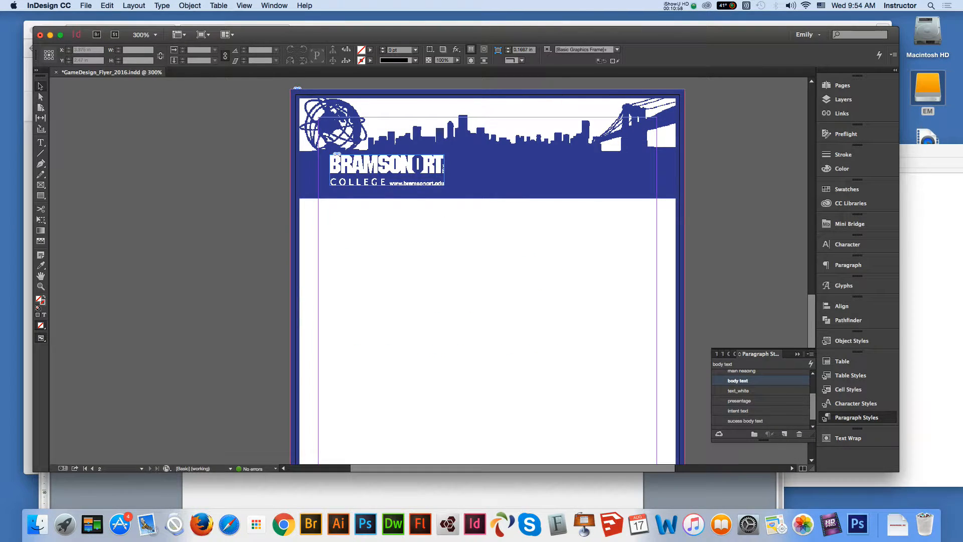
left_click(738, 390)
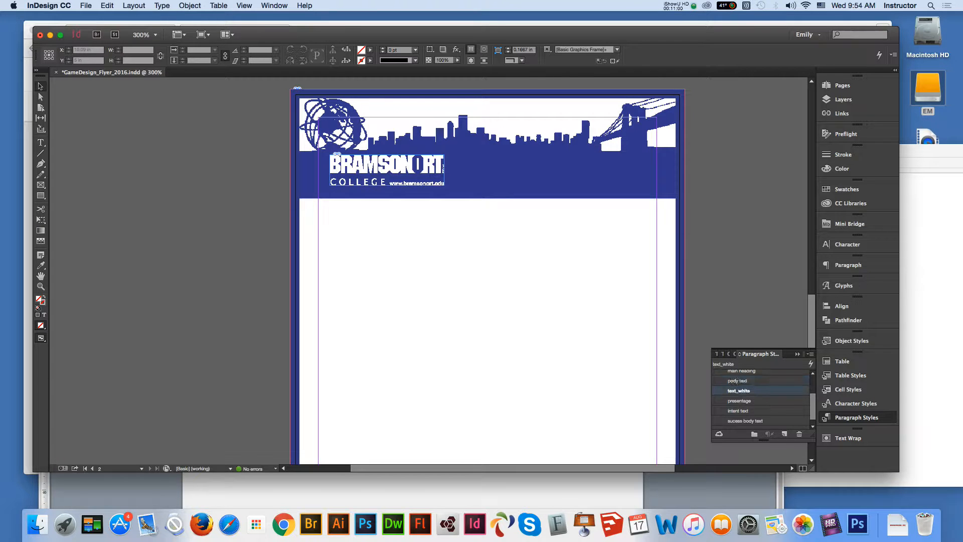
key("t")
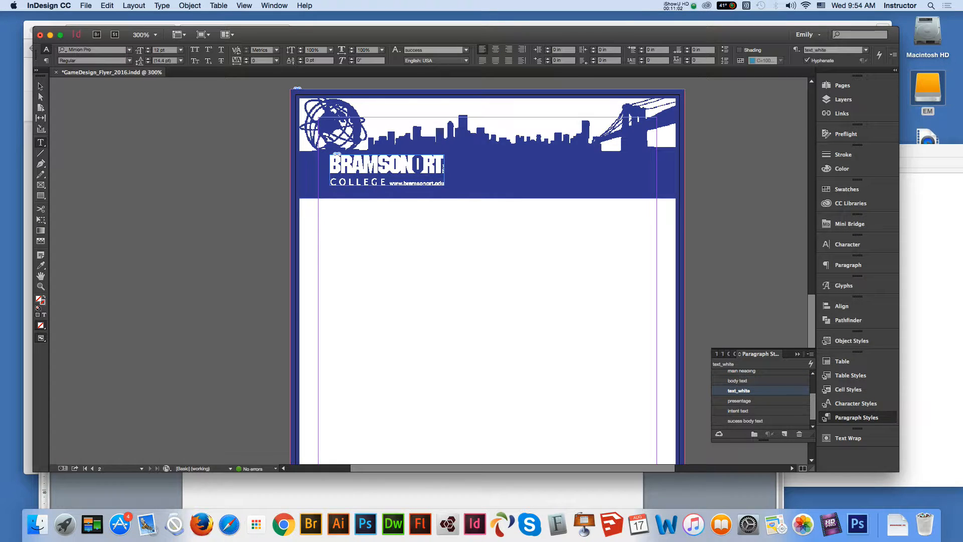
left_click_drag(501, 157, 654, 190)
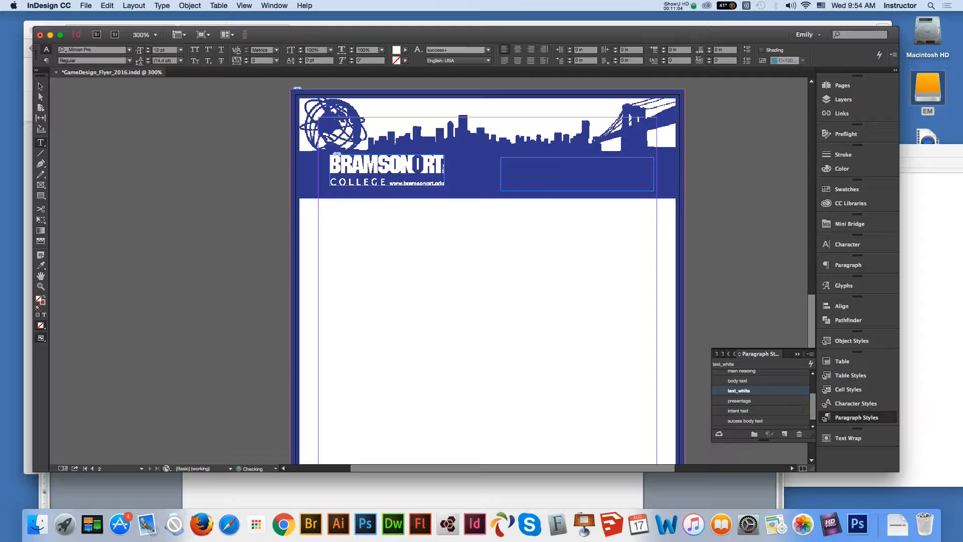
key("super+v")
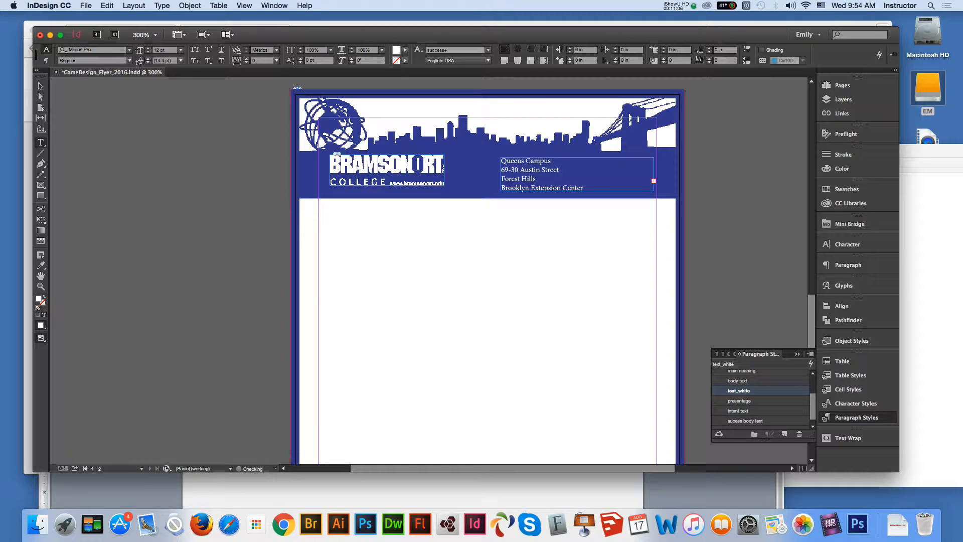
- Set the campus address text frame to two columns in the Text Frame Options
key("Escape")
right_click(573, 180)
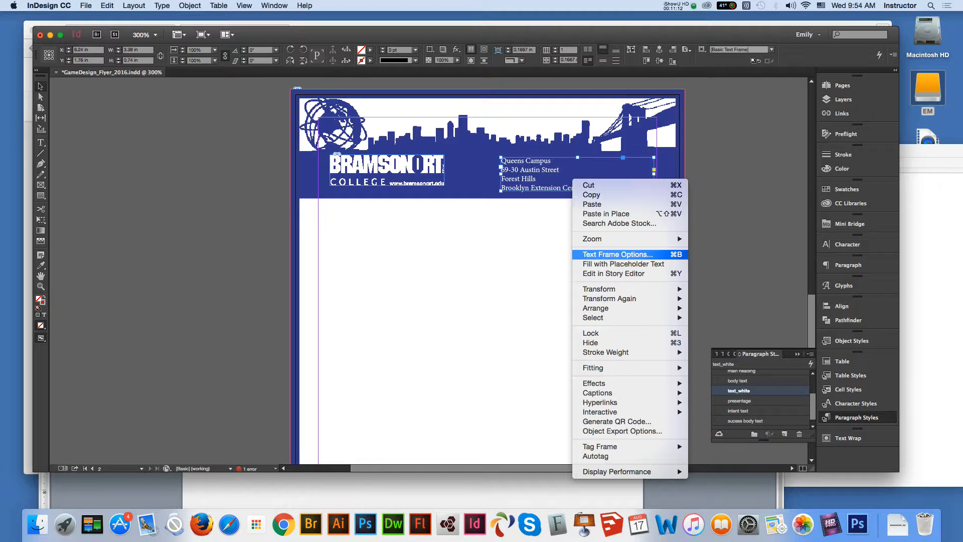
left_click(617, 254)
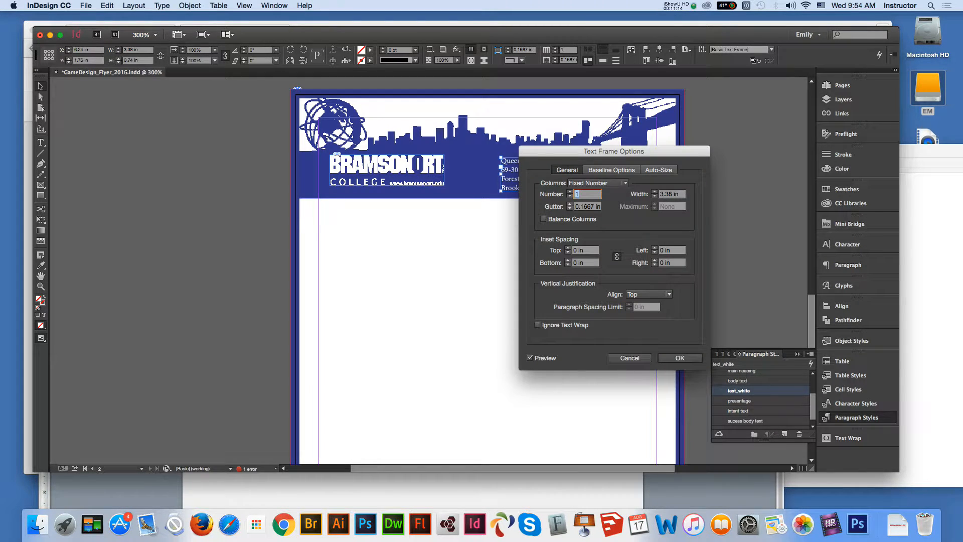
left_click_drag(614, 151, 733, 158)
type("2")
key("Return")
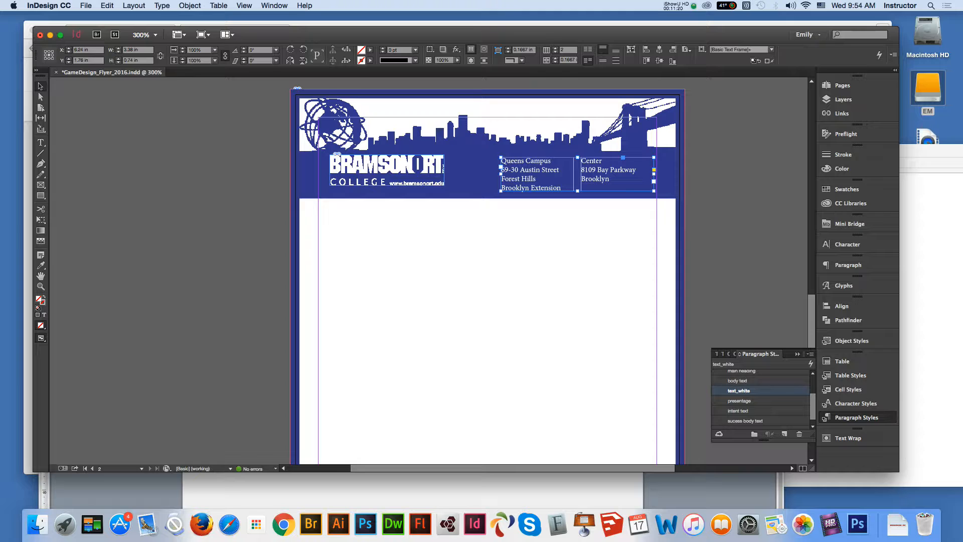
- Resize the campus address frame to about 3.68 in wide and 0.62 in high, and activate the Type tool
left_click_drag(577, 190, 578, 181)
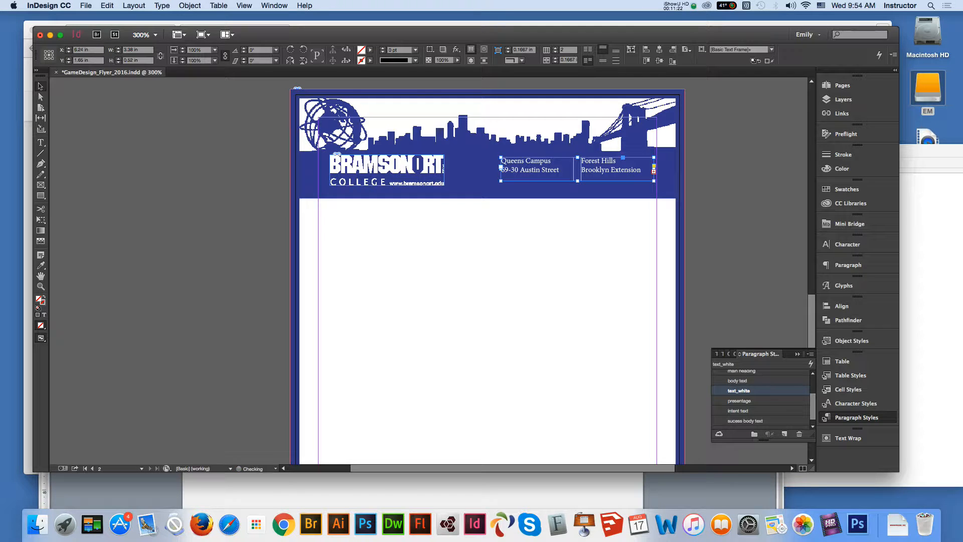
left_click_drag(501, 181, 487, 185)
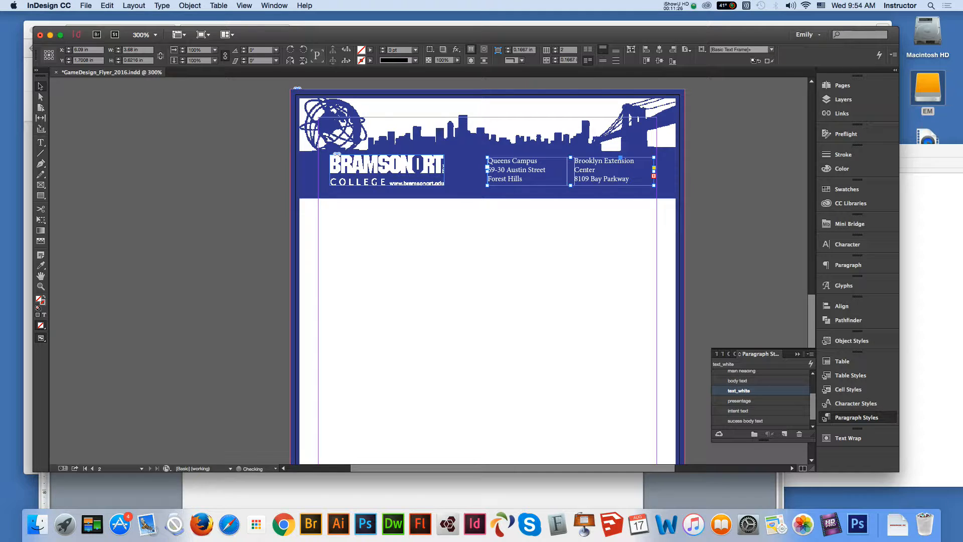
left_click(41, 143)
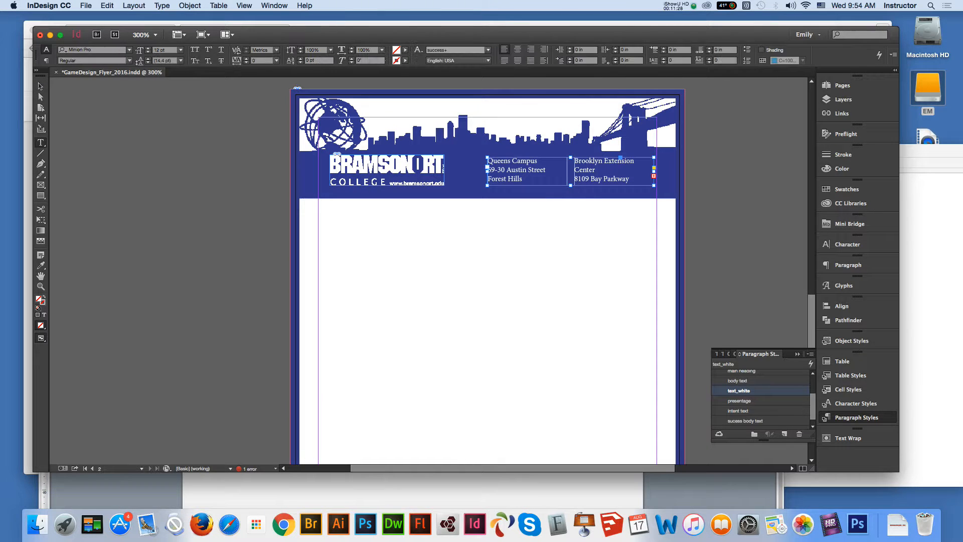
- Right-align the three-line Queens Campus address in the header band and deselect the frame
left_click_drag(488, 160, 522, 180)
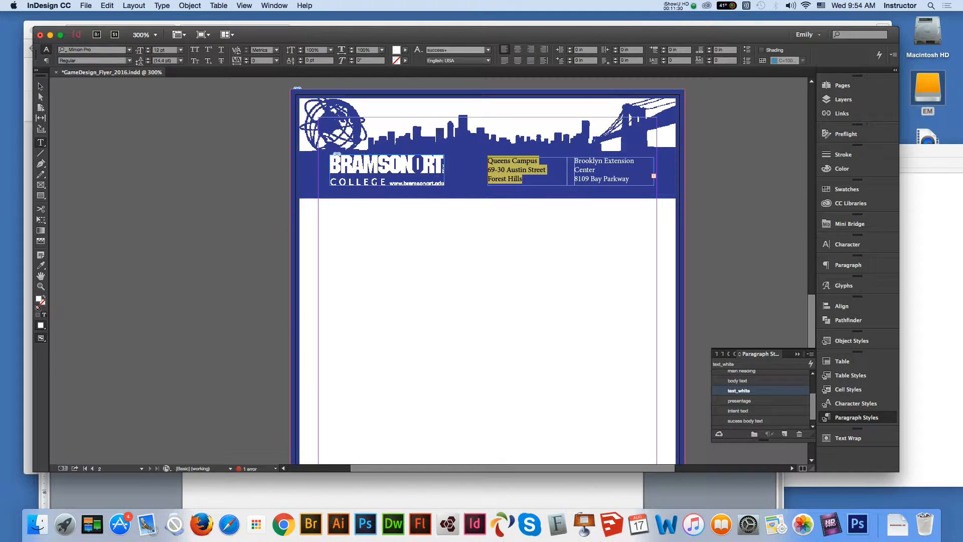
left_click(531, 49)
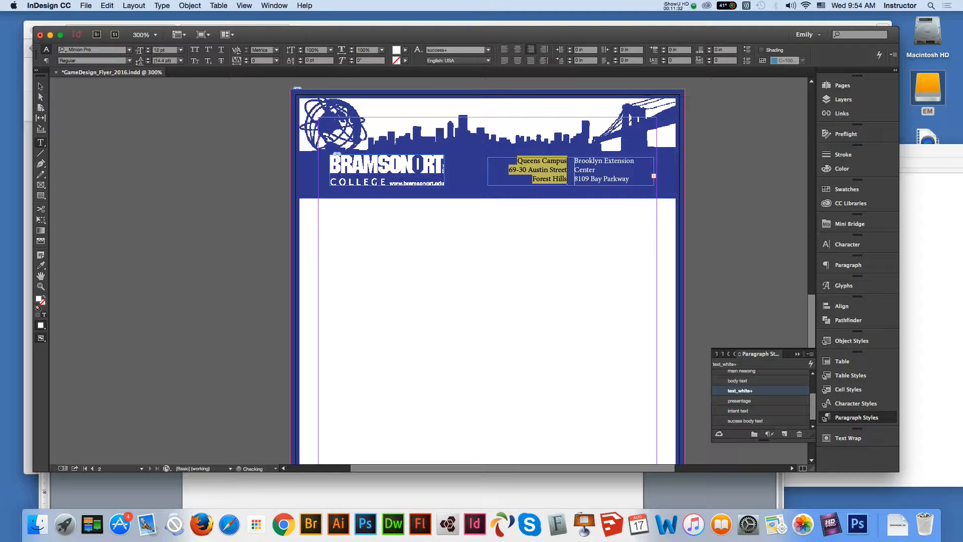
left_click(40, 86)
left_click(527, 207)
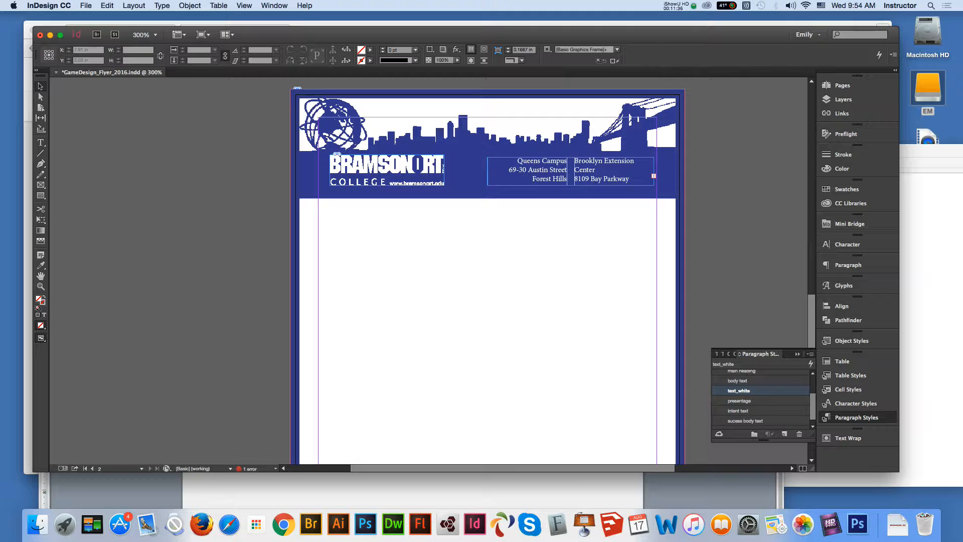
- Resize the campus address frame to about 4.09 in wide and 0.62 in high so each address fits on three lines
left_click(532, 170)
left_click_drag(654, 185, 657, 188)
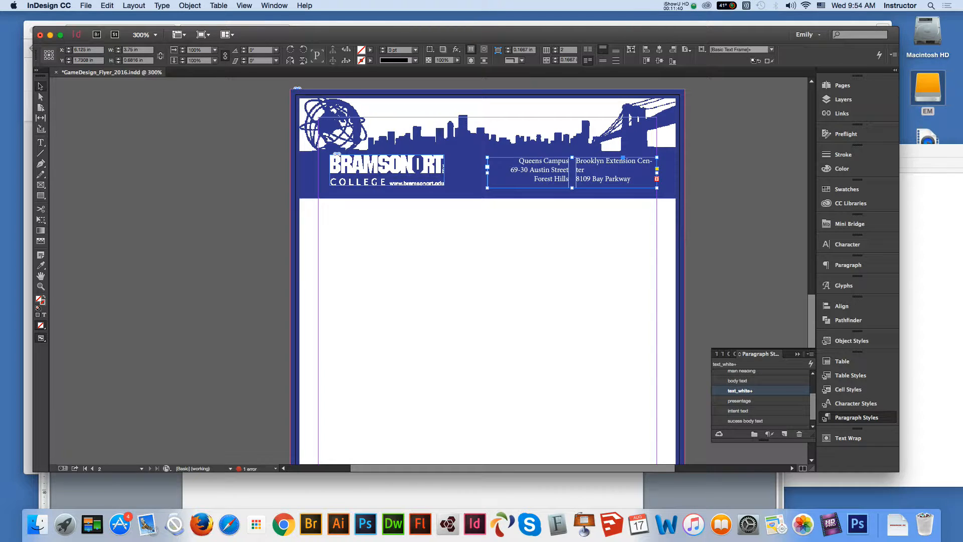
left_click(41, 142)
left_click(602, 169)
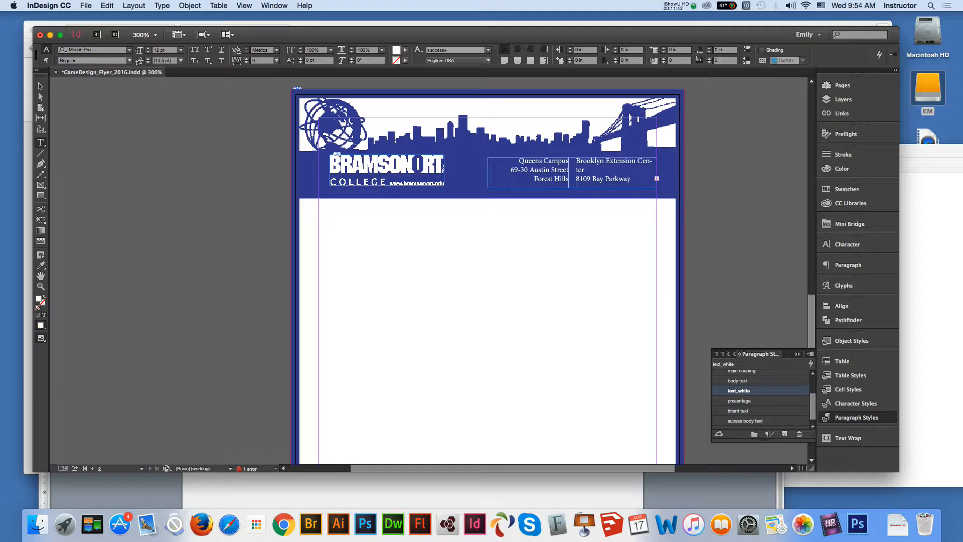
left_click(41, 87)
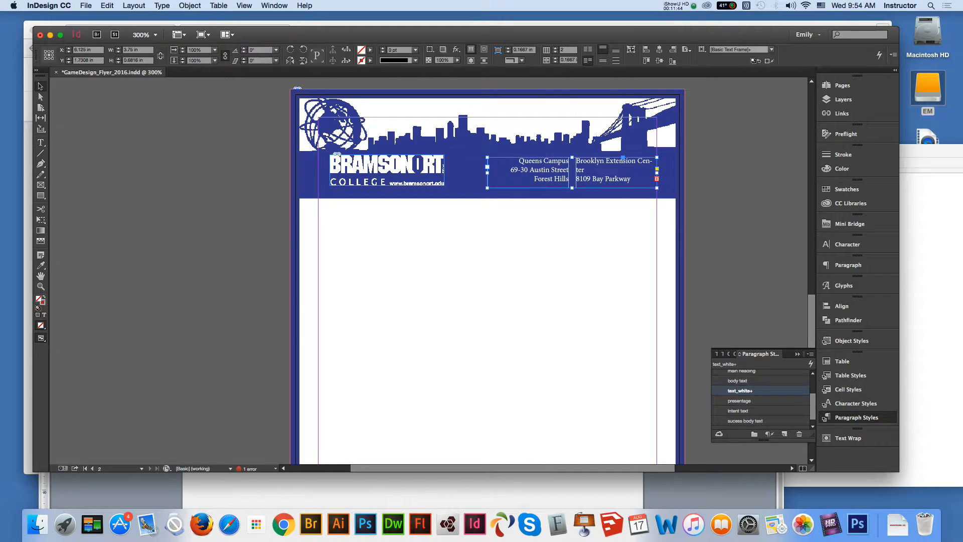
left_click_drag(572, 188, 572, 199)
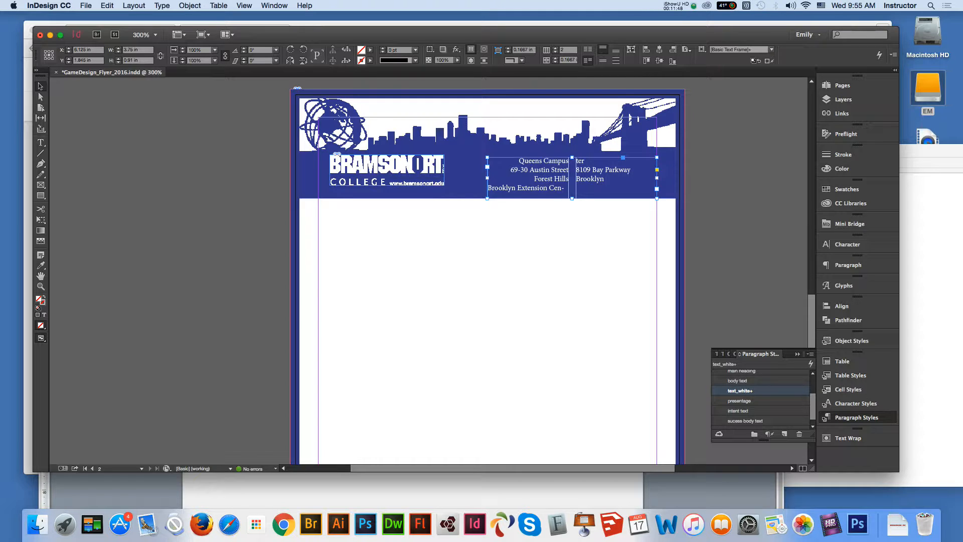
left_click_drag(571, 198, 572, 185)
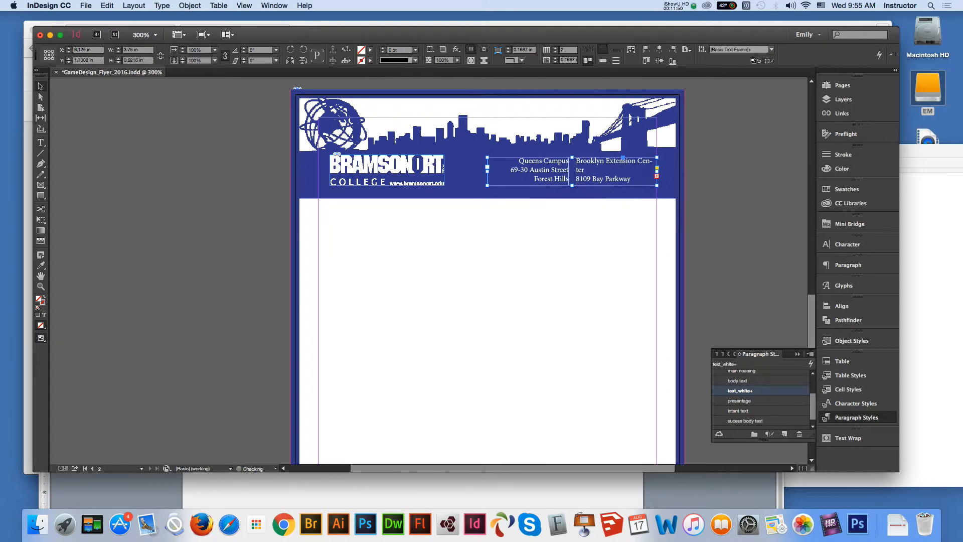
left_click_drag(487, 171, 472, 171)
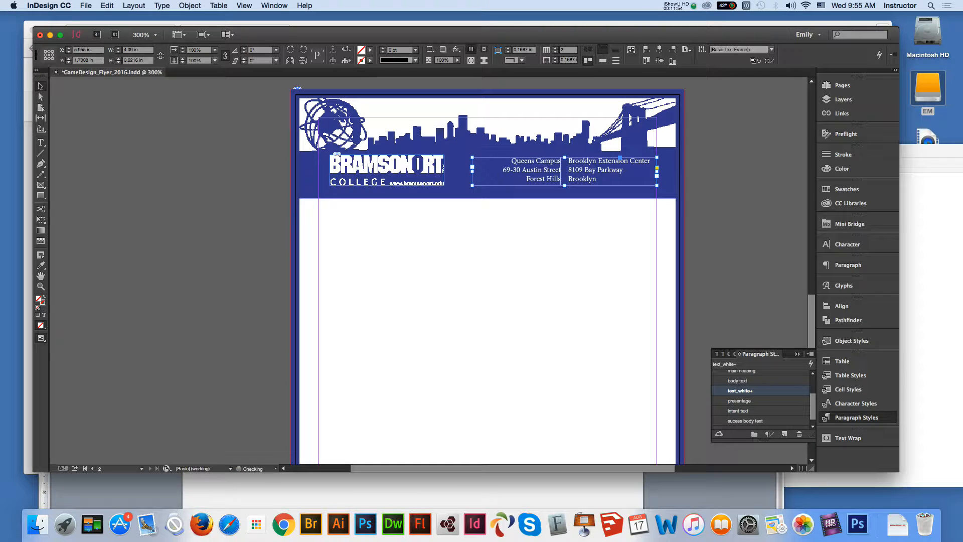
left_click(707, 206)
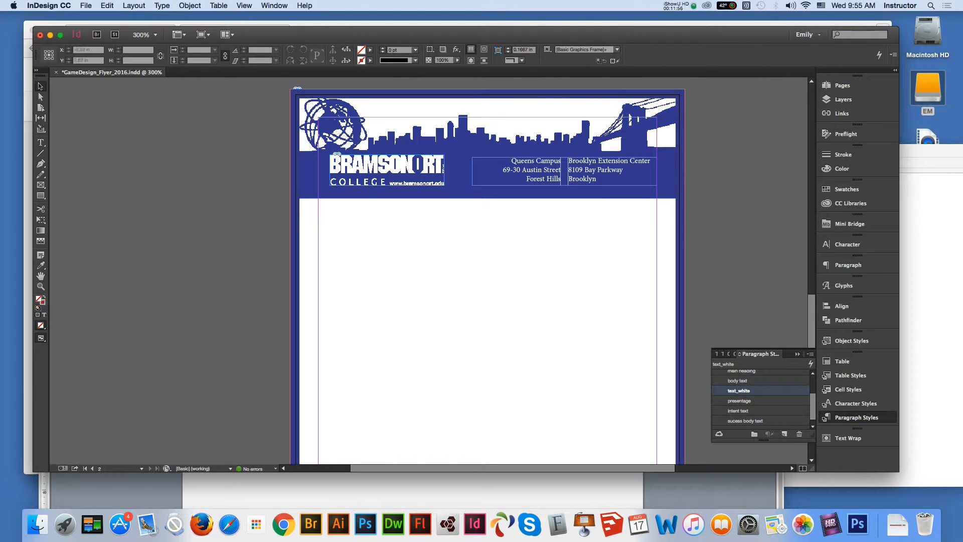
- Draw a vertical divider about 0.62 in long between the two addresses, with a [Paper] fill and 1 pt stroke weight, and deselect it
key("backslash")
left_click_drag(565, 157, 564, 185)
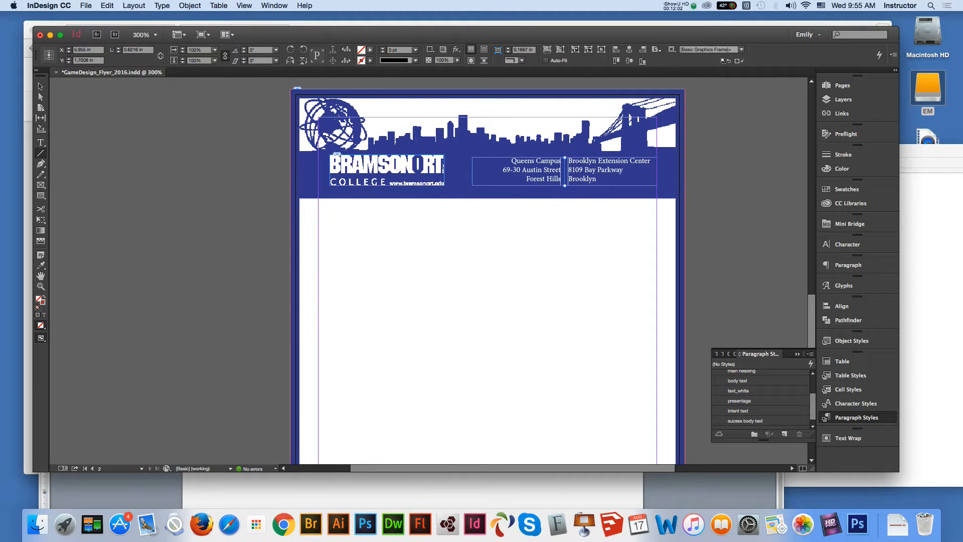
left_click(370, 50)
left_click(300, 92)
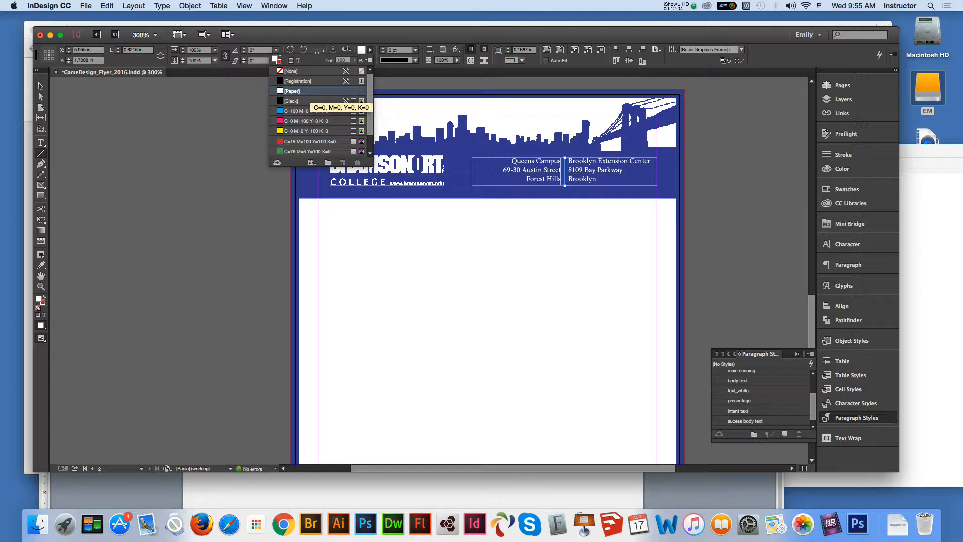
left_click(415, 50)
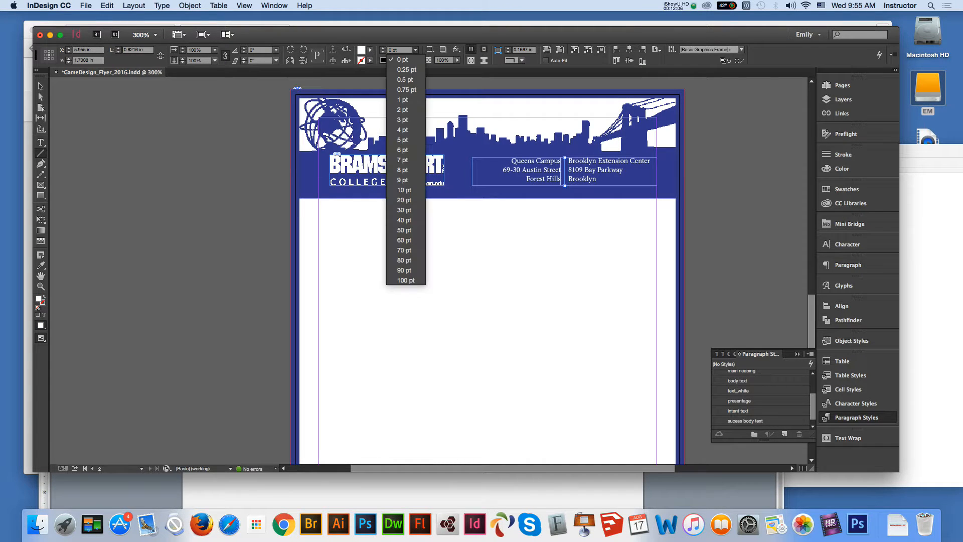
left_click(403, 99)
left_click(40, 87)
key("super+shift+a")
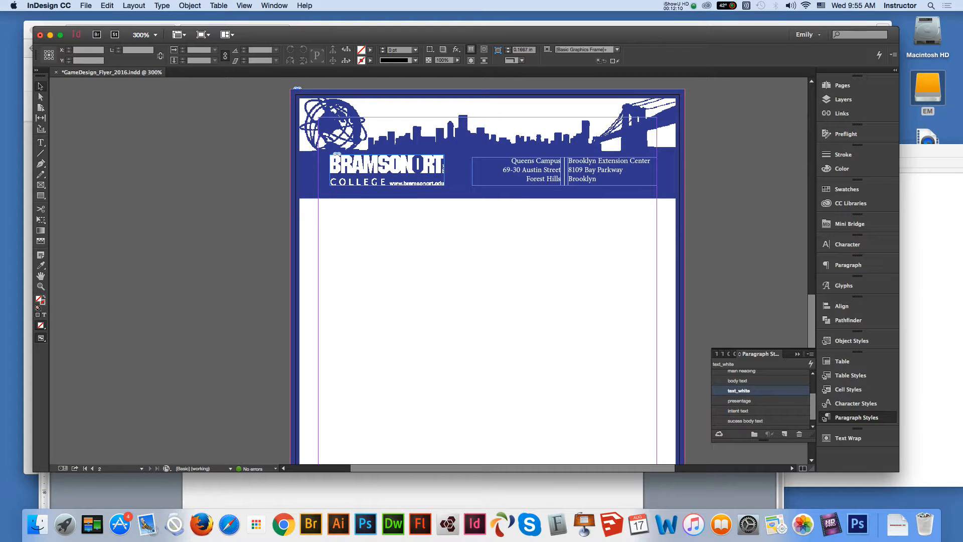
- Review the layout of the whole of page 2, and of its header band and the empty area below
key("super+minus")
left_click(41, 276)
left_click_drag(582, 447, 583, 387)
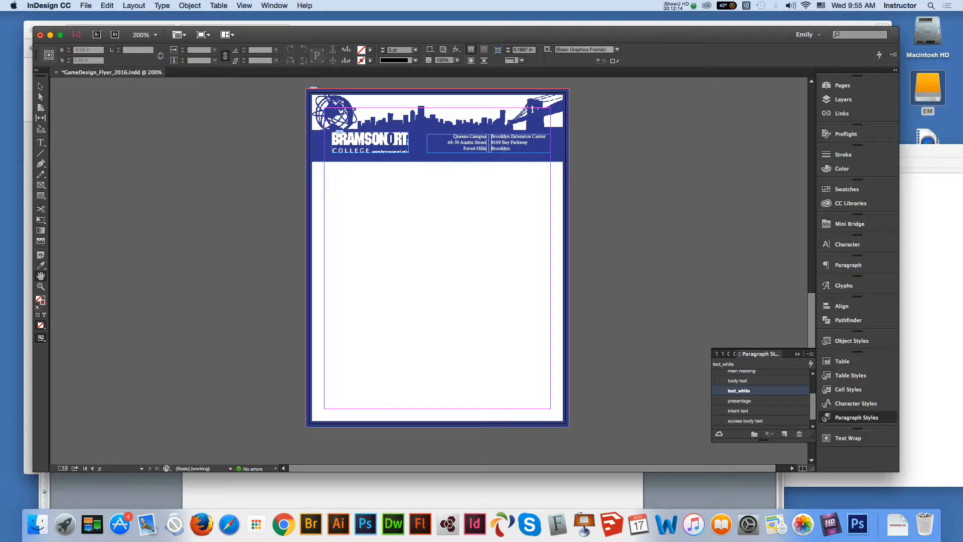
key("z")
left_click(386, 249)
left_click(40, 86)
left_click(41, 276)
left_click_drag(421, 187, 373, 239)
left_click(41, 86)
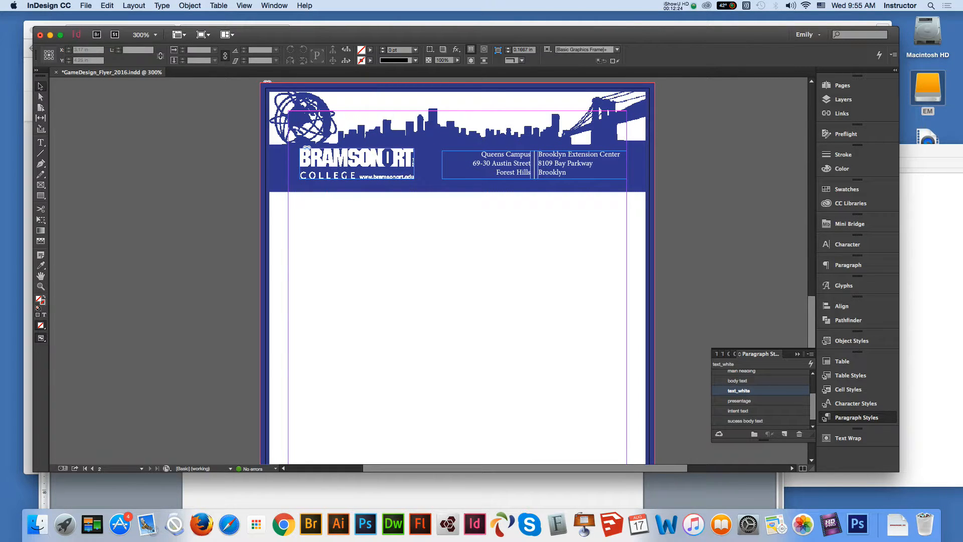
- Create a "success" style table with 6 body rows, 2 columns and 0 header rows, about 6.4 by 3.04 in, below the header band
left_click(219, 5)
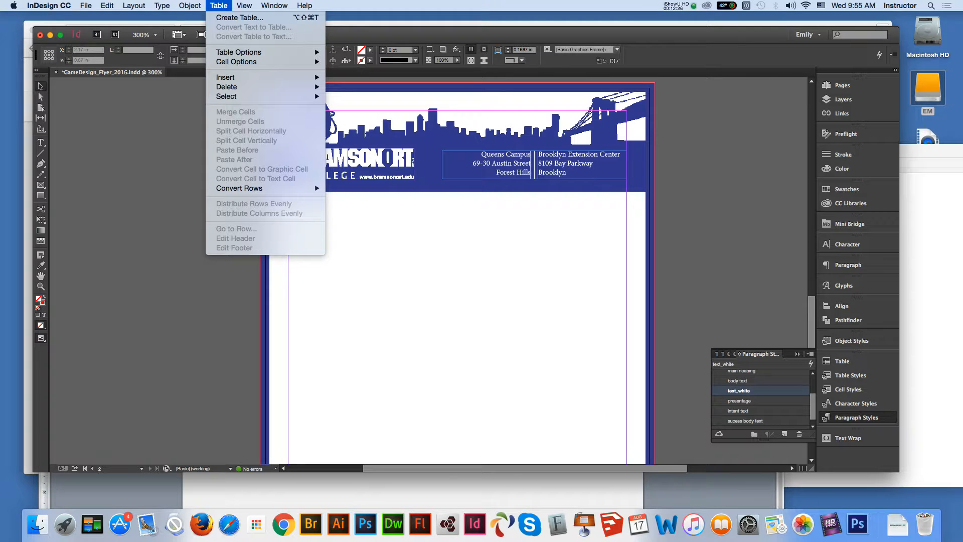
left_click(240, 18)
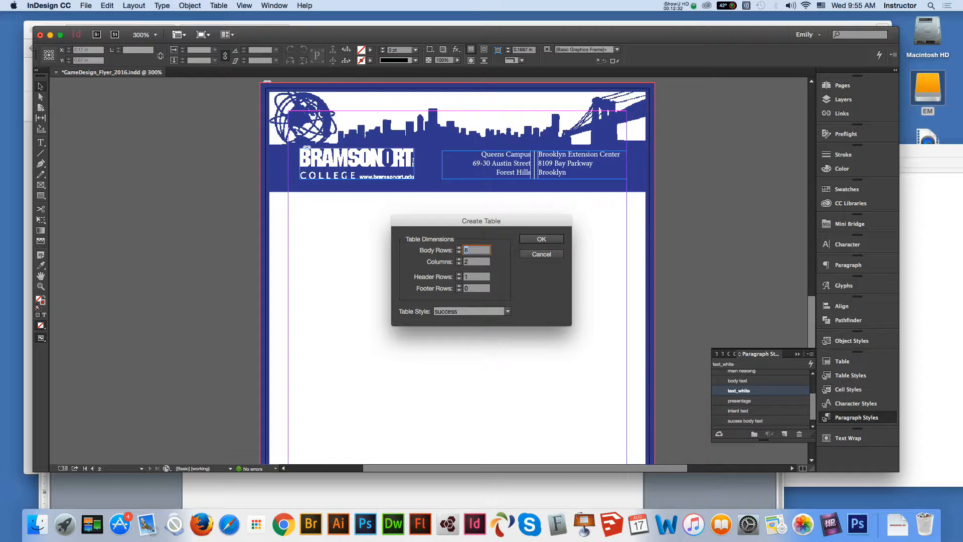
type("6")
key("Return")
key("Tab")
key("Tab")
type("0")
key("Return")
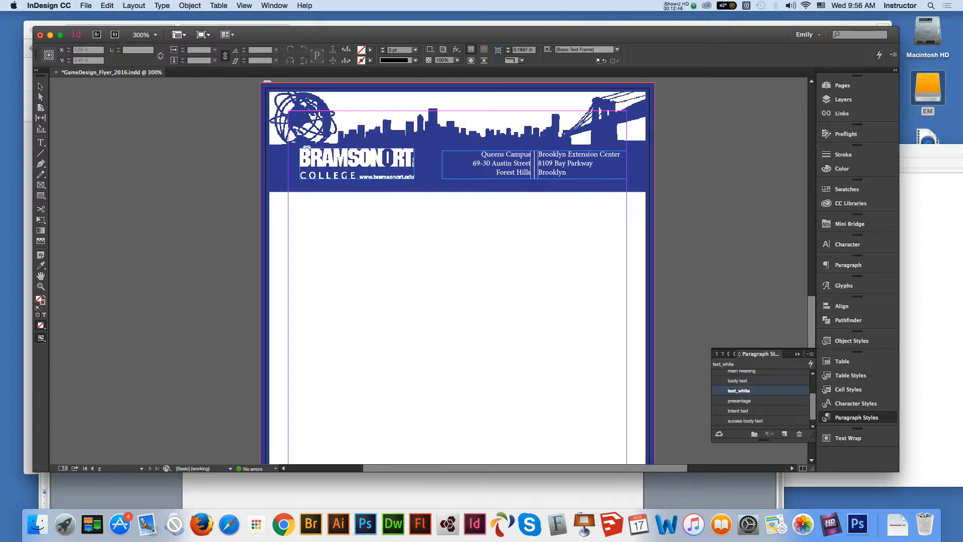
left_click_drag(313, 207, 601, 345)
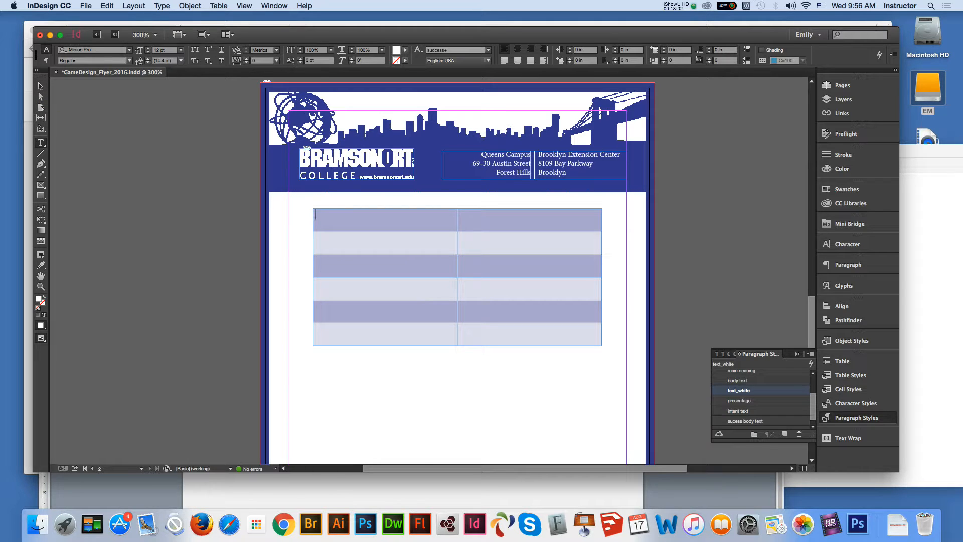
key("Escape")
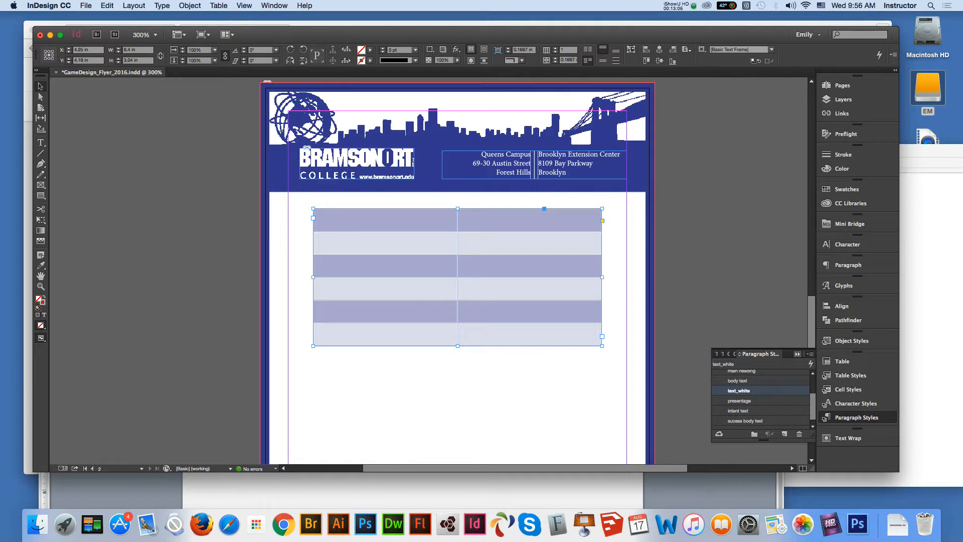
- Review the "Success cell" style's text, graphic, stroke and diagonal line settings, and remove the new table from the page
left_click(798, 354)
left_click(842, 361)
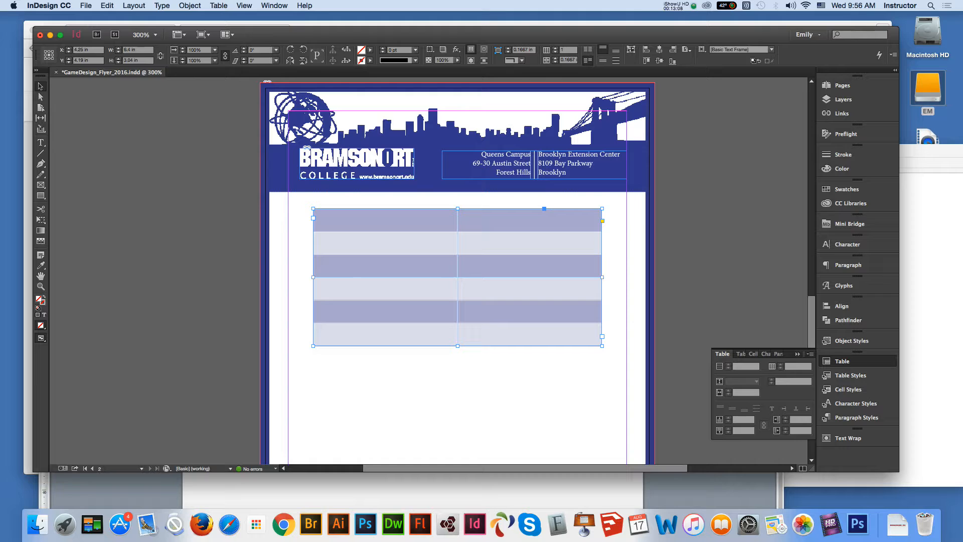
left_click(753, 353)
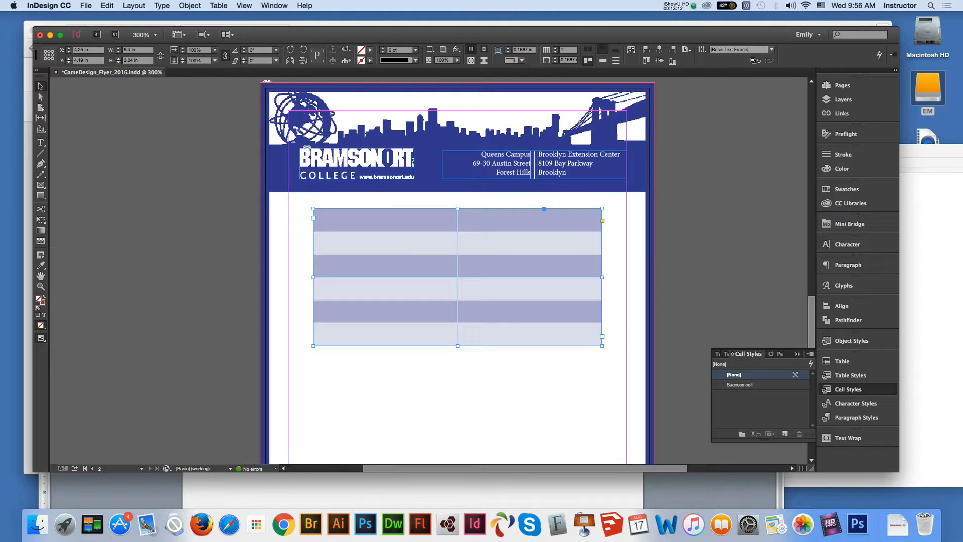
left_click(740, 384)
double_click(740, 384)
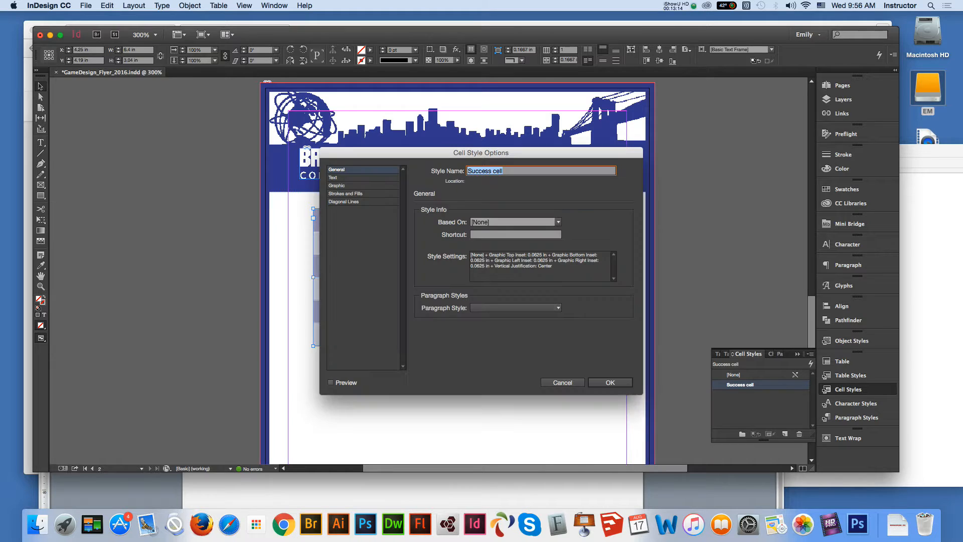
left_click(333, 177)
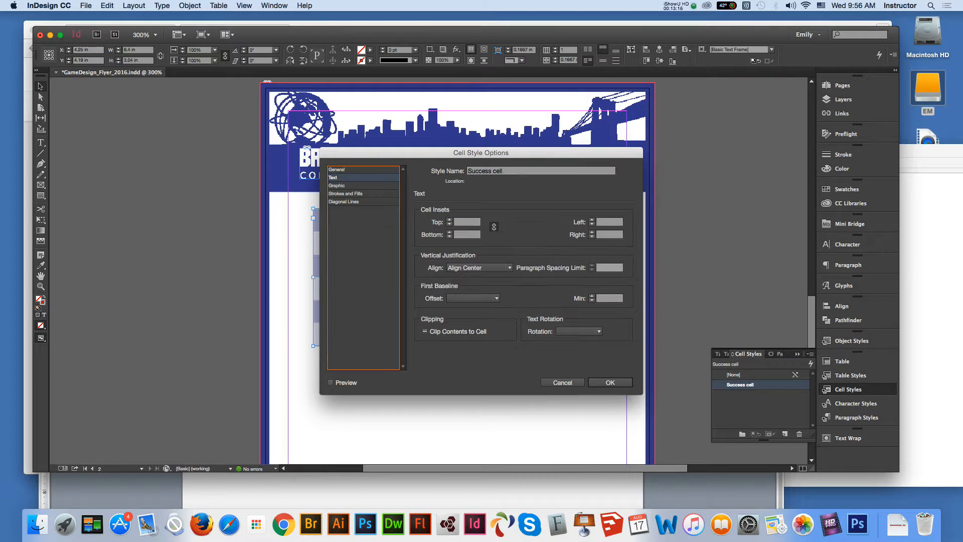
key("Down")
key("Down")
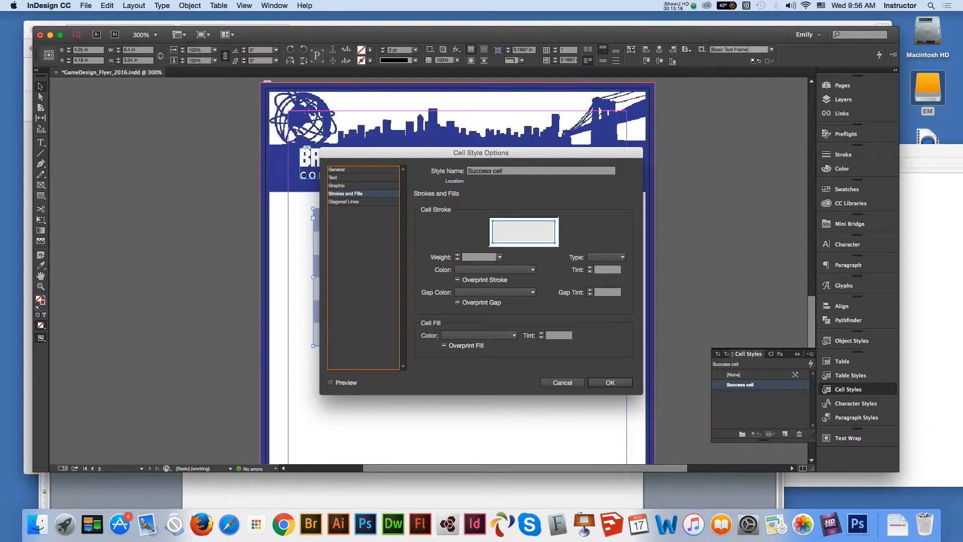
key("Up")
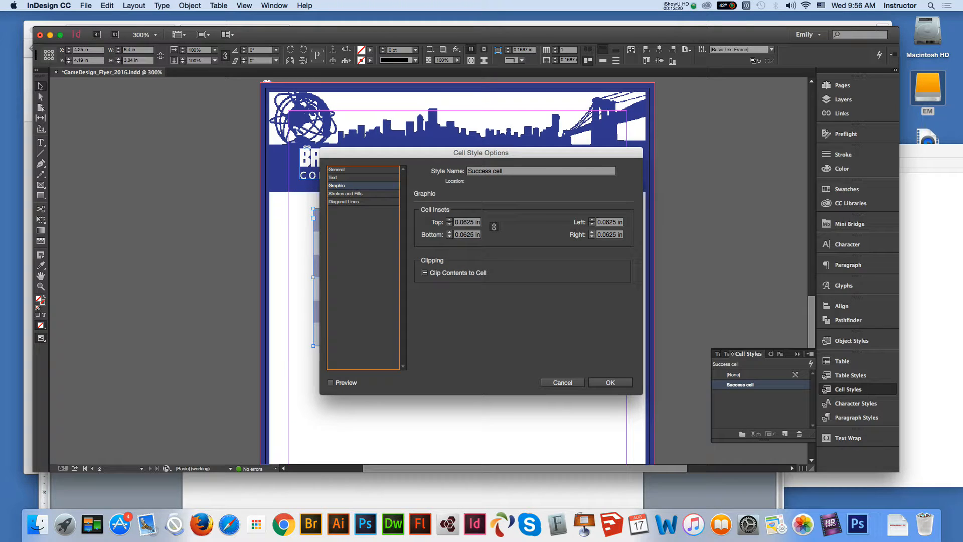
key("Down")
key("Down")
key("Escape")
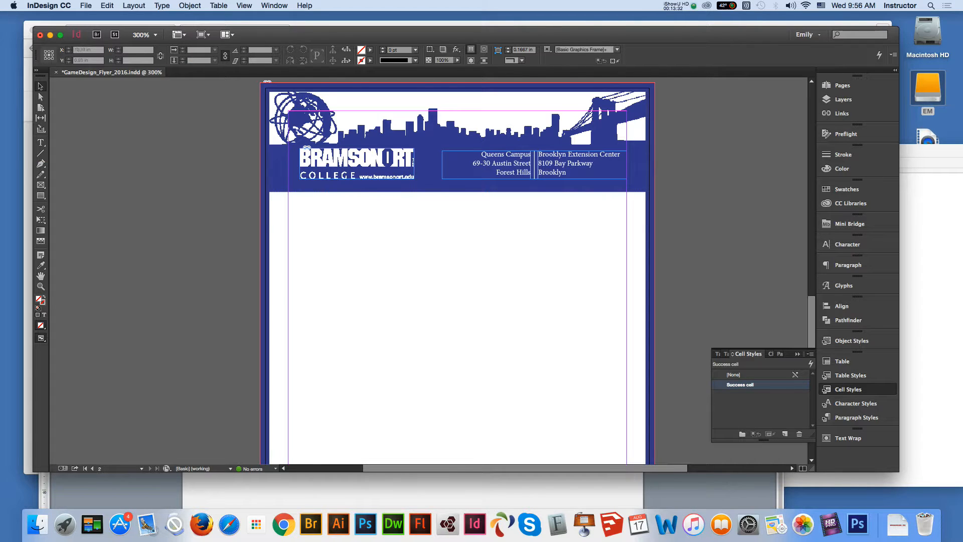
- Delete the "Success cell" cell style
left_click(734, 374)
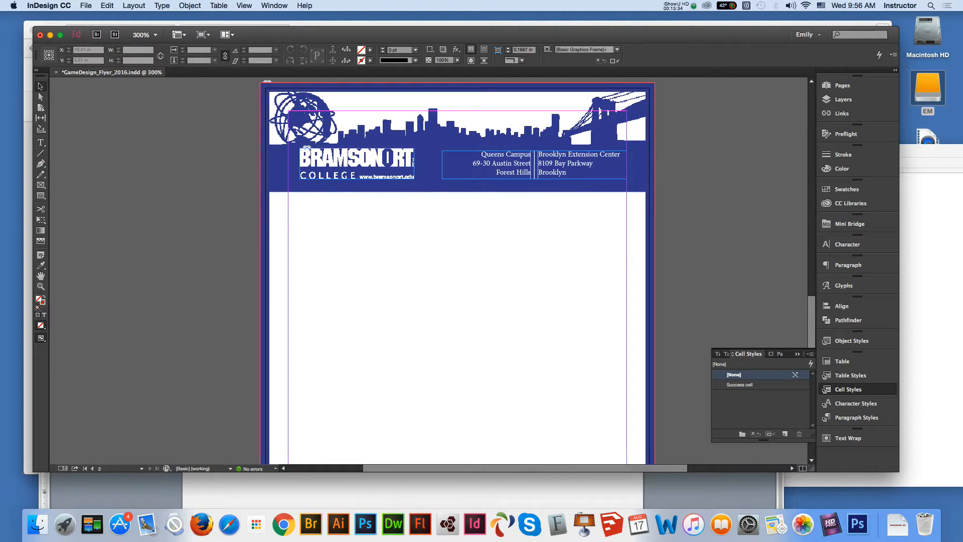
left_click(739, 385)
left_click(799, 433)
- Make "body text" the default paragraph style and create a table of six rows and two columns below the header band
left_click(856, 417)
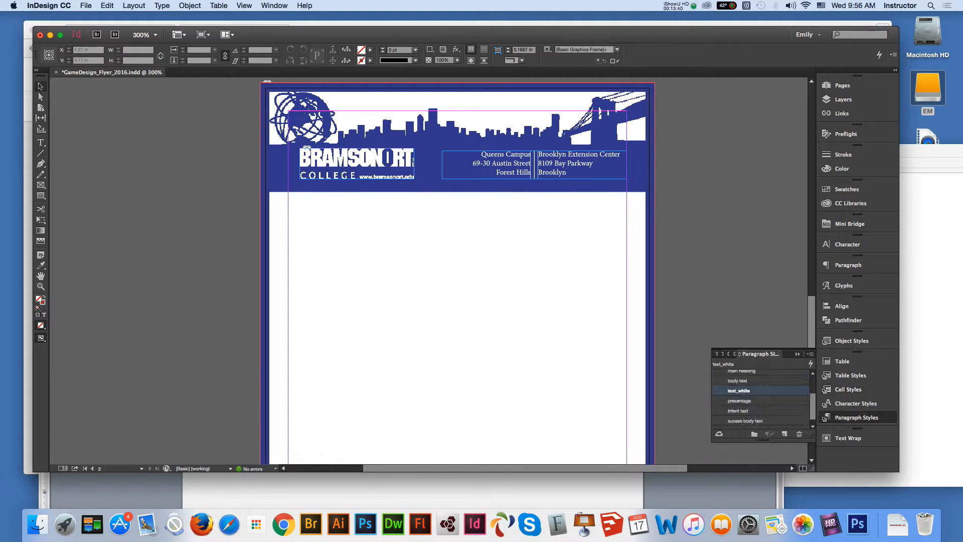
scroll(759, 396, "up", 2)
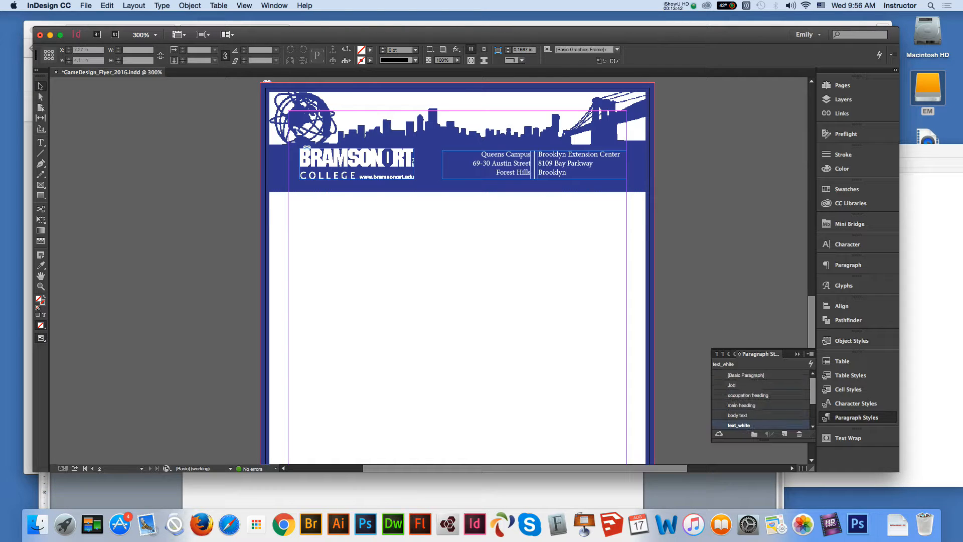
left_click(738, 415)
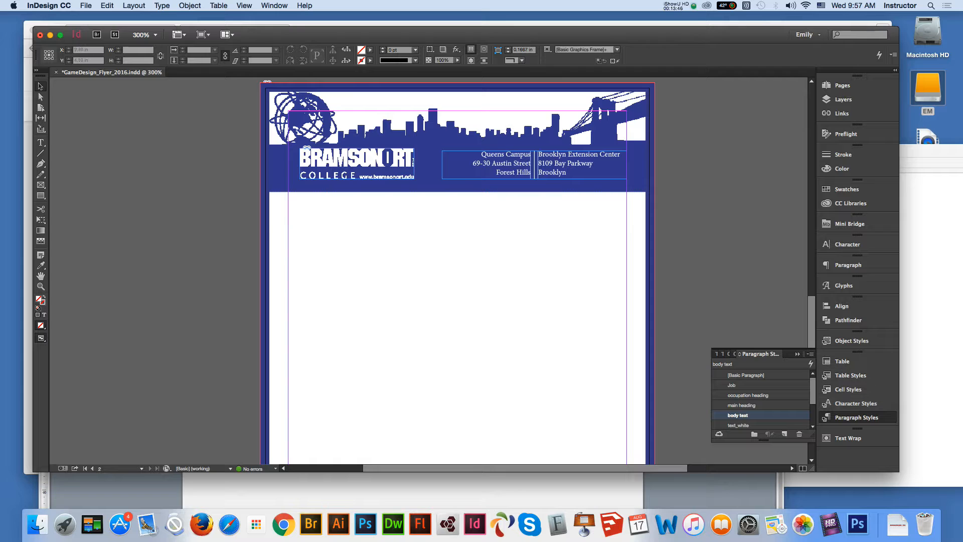
left_click(219, 6)
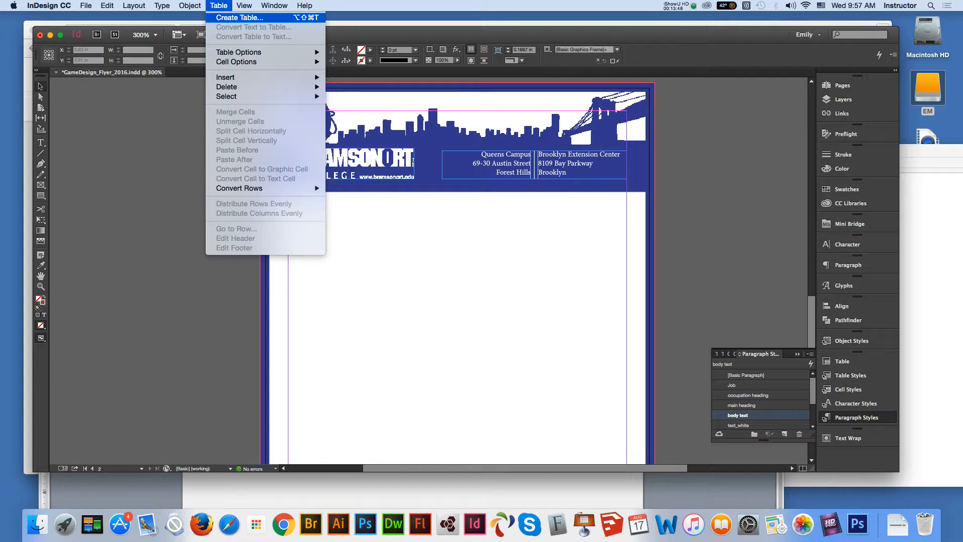
left_click(239, 17)
key("Return")
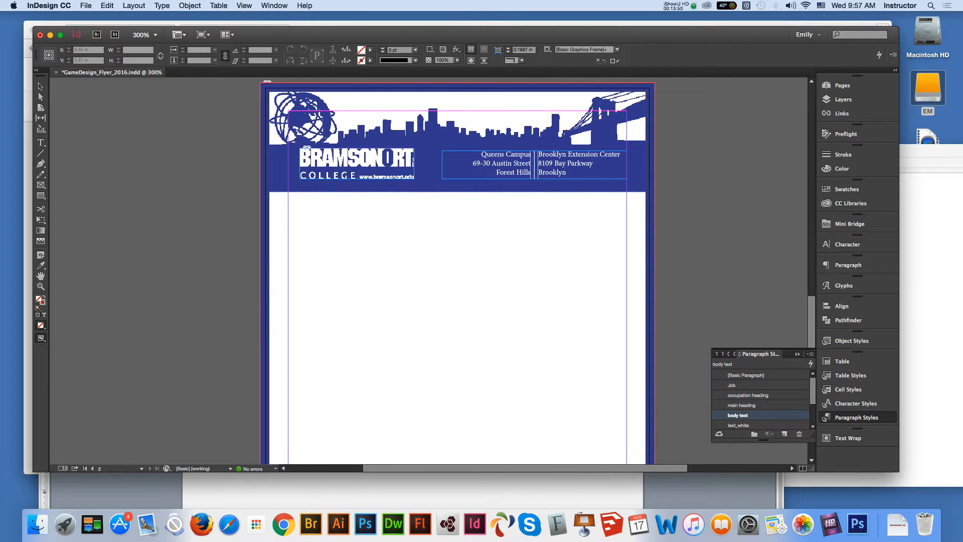
left_click_drag(311, 212, 597, 351)
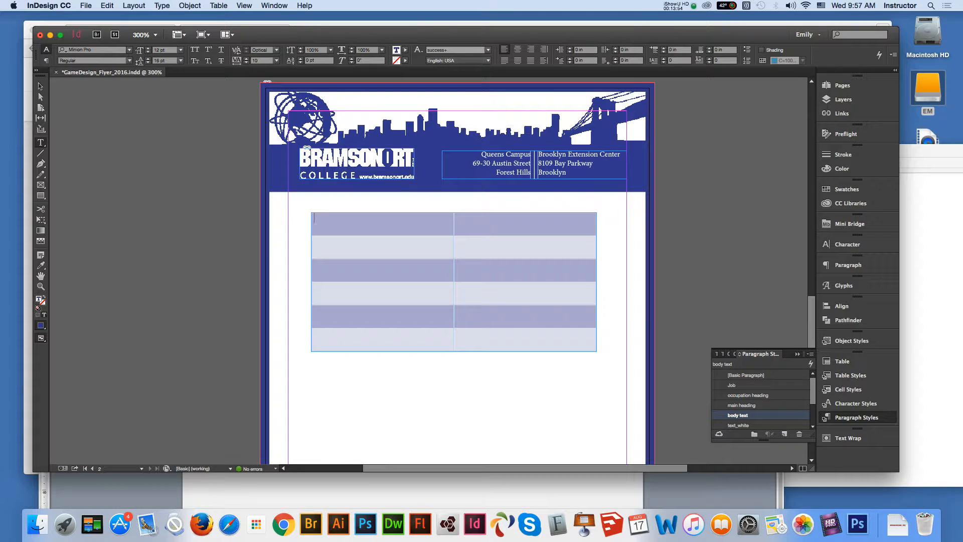
- Insert one column to the left of the table's second column and widen the text frame to about 9.5 in to enclose the table
key("Escape")
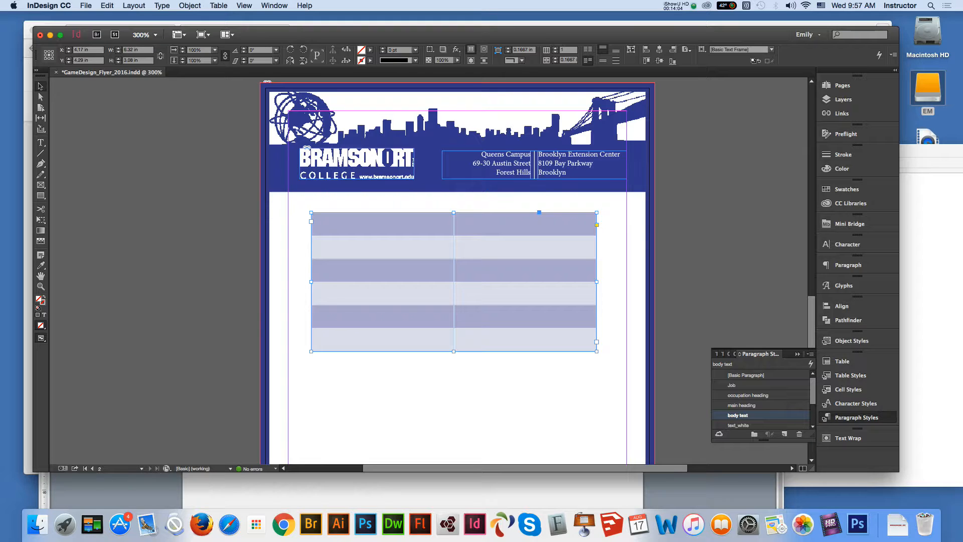
key("t")
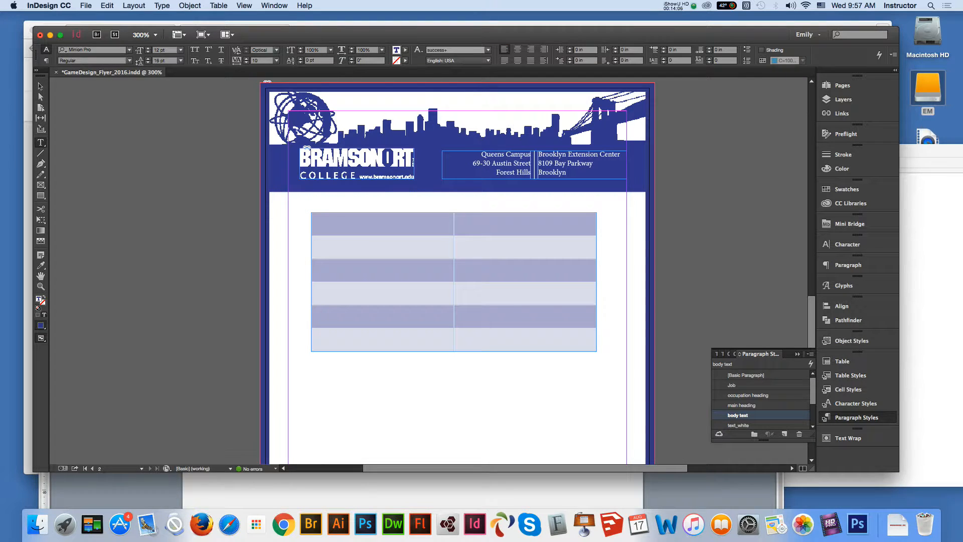
left_click(382, 213)
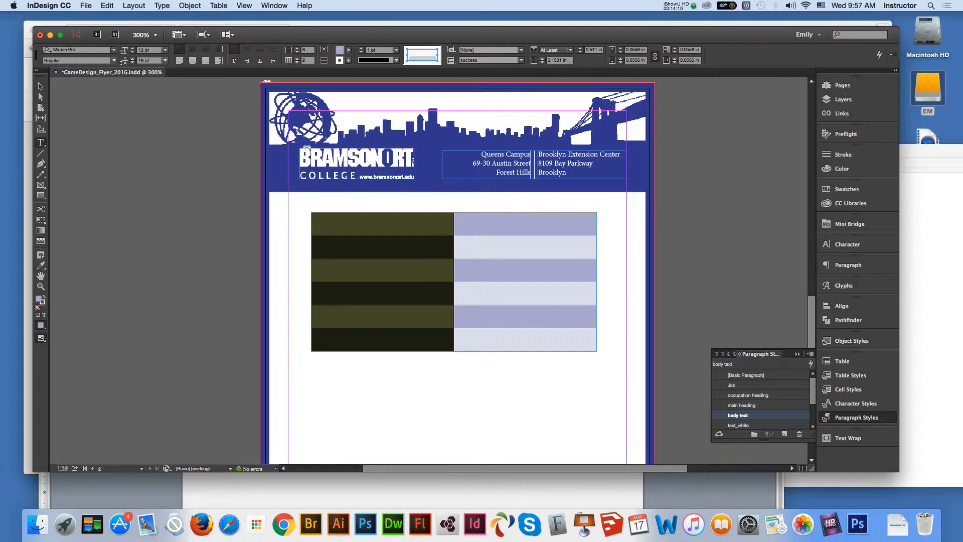
left_click(524, 212)
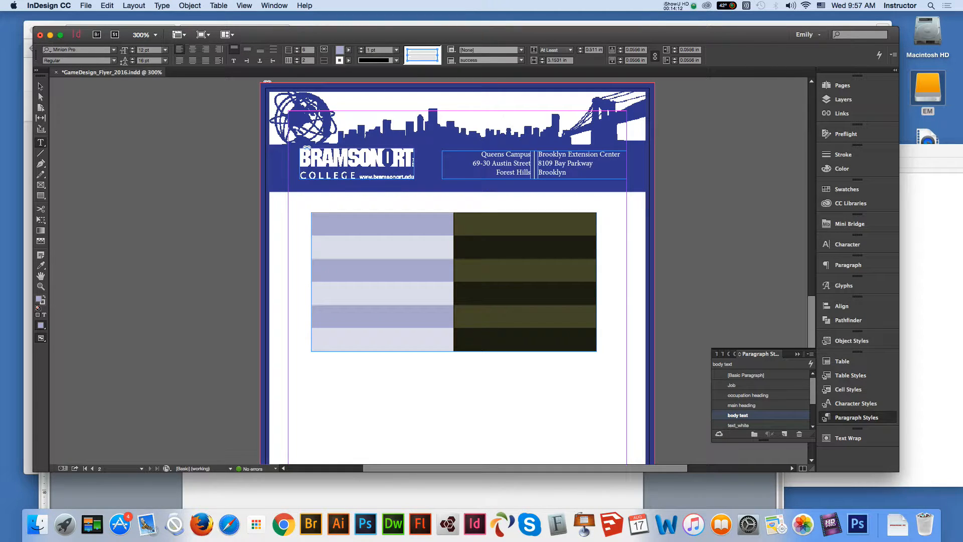
right_click(491, 229)
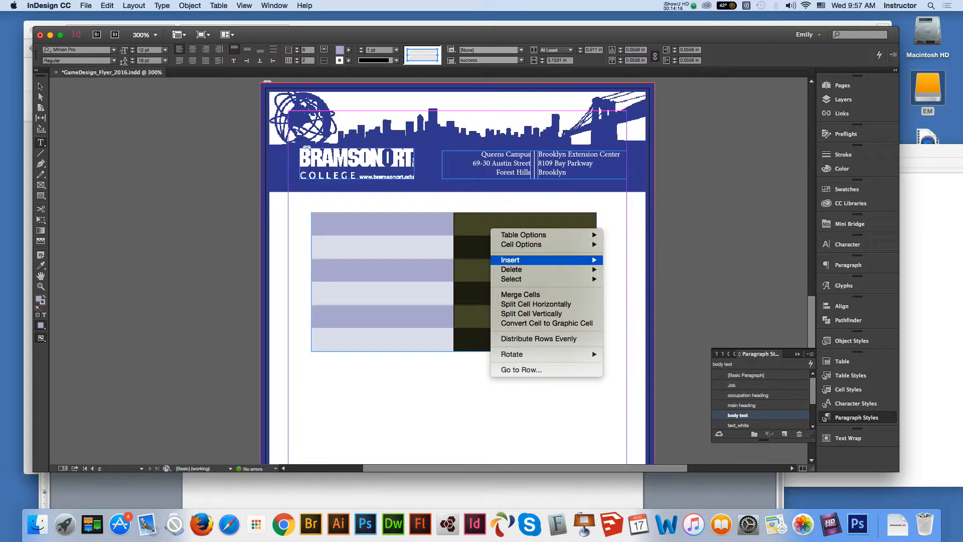
mouse_move(551, 260)
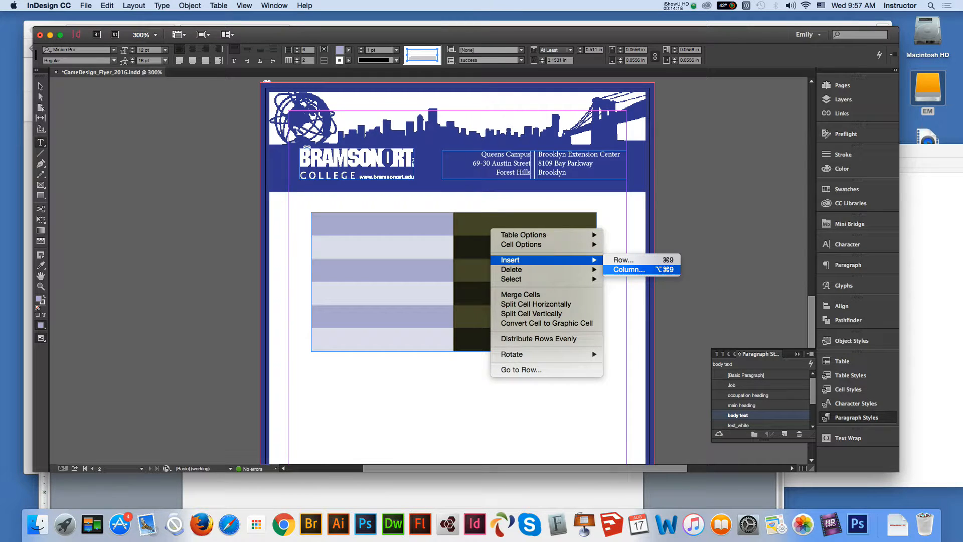
left_click(629, 270)
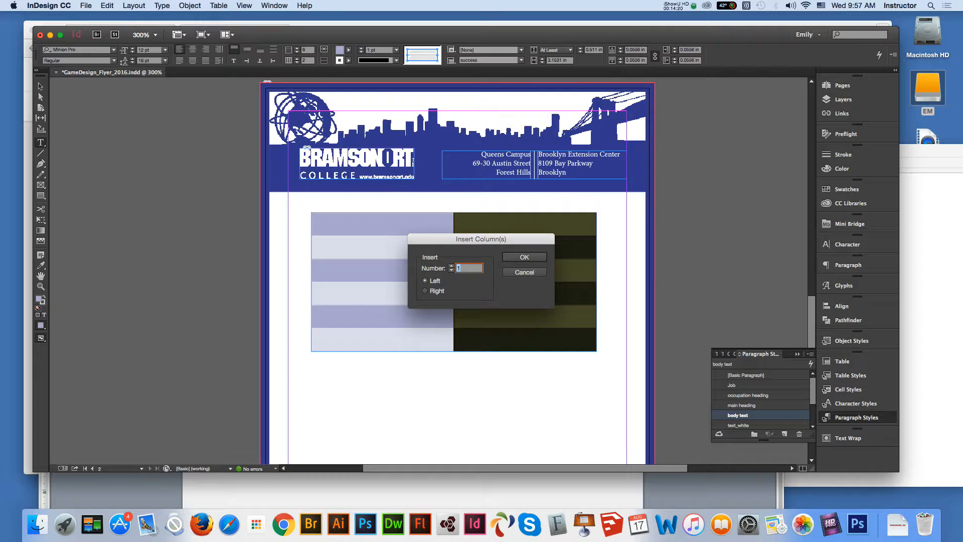
key("Return")
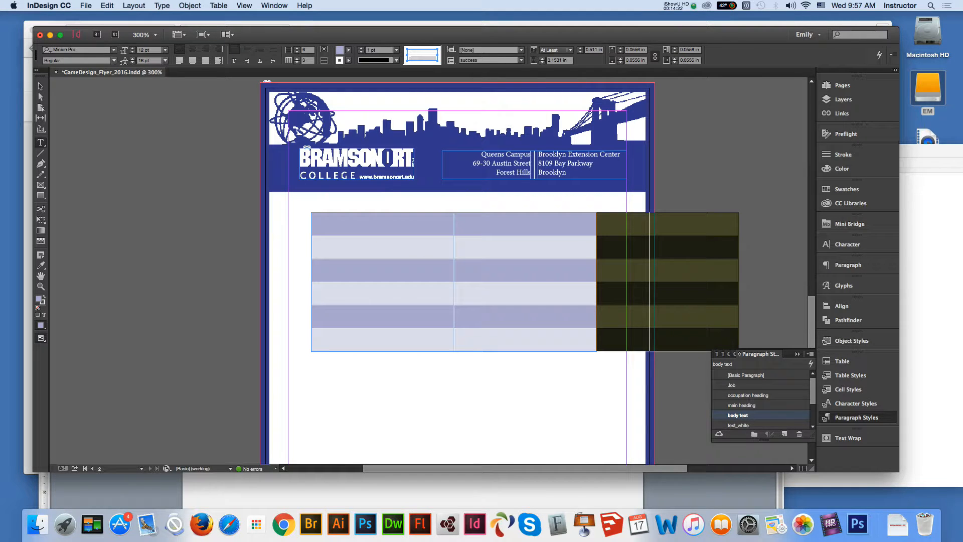
key("Escape")
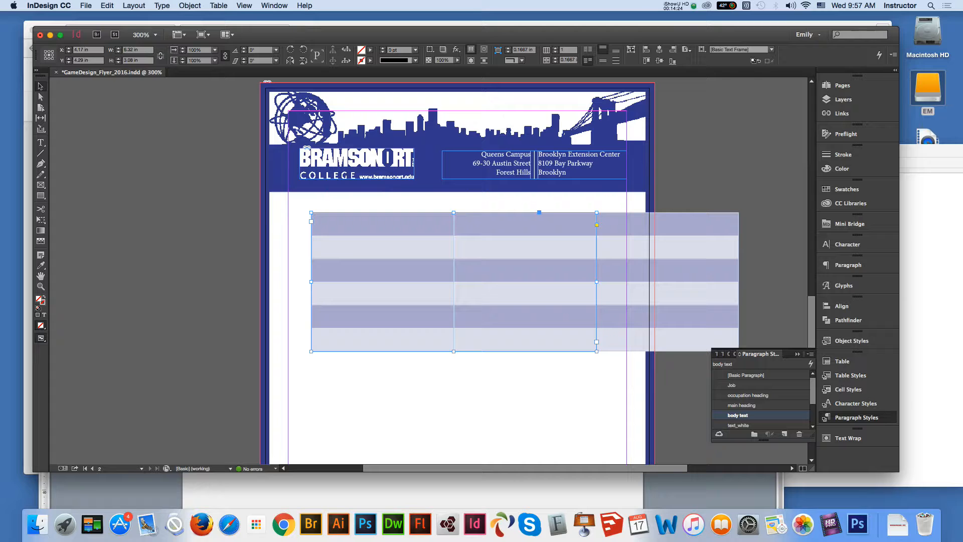
left_click_drag(596, 281, 741, 282)
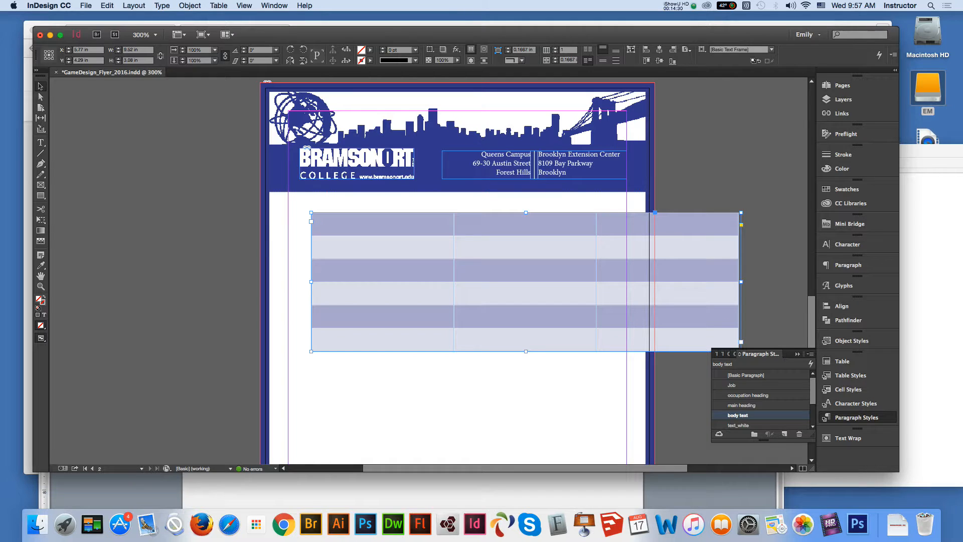
- Shorten the table's first row and narrow its second column to about 1.42 in wide
key("t")
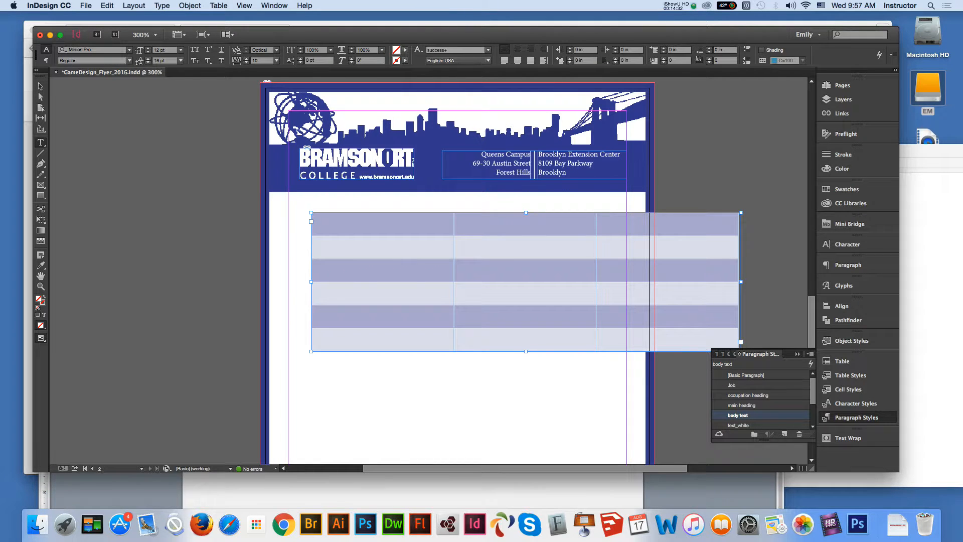
mouse_move(383, 235)
left_mouse_down()
mouse_move(383, 252)
mouse_move(382, 228)
left_mouse_up()
left_click_drag(596, 240, 518, 240)
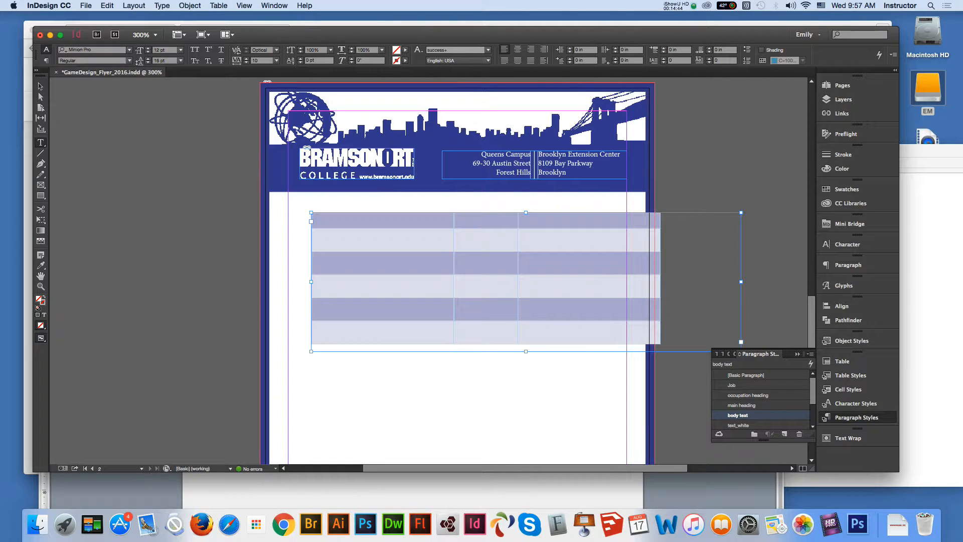
- Delete the table's third column
left_click(589, 213)
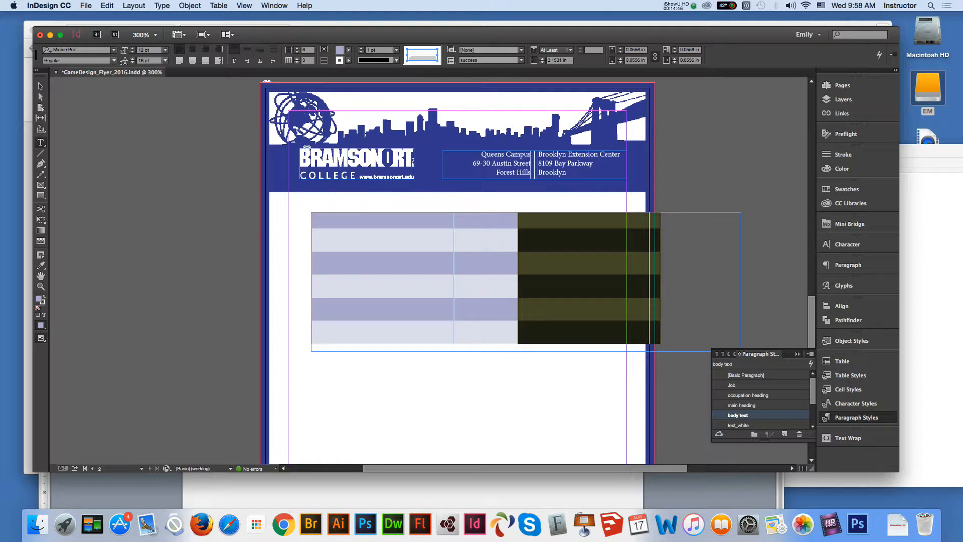
right_click(582, 222)
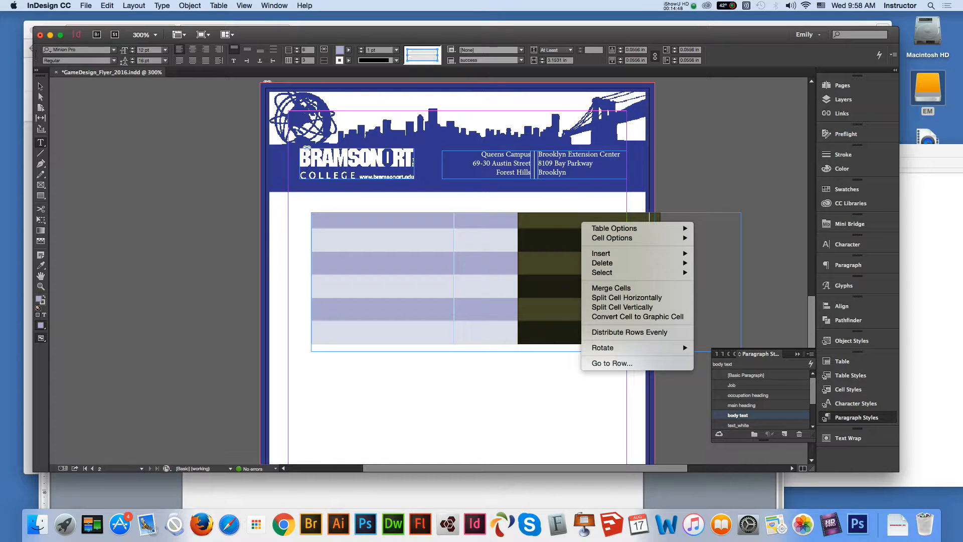
mouse_move(602, 263)
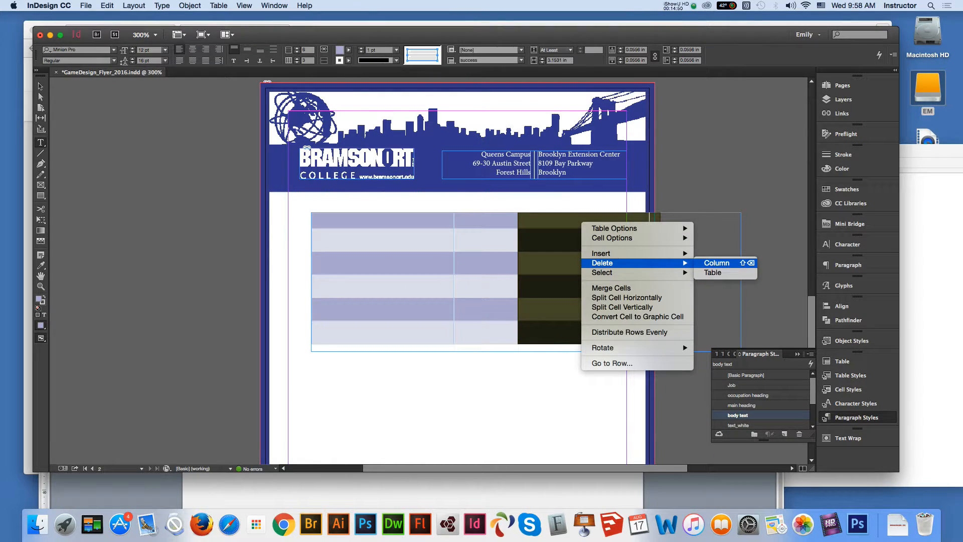
left_click(717, 262)
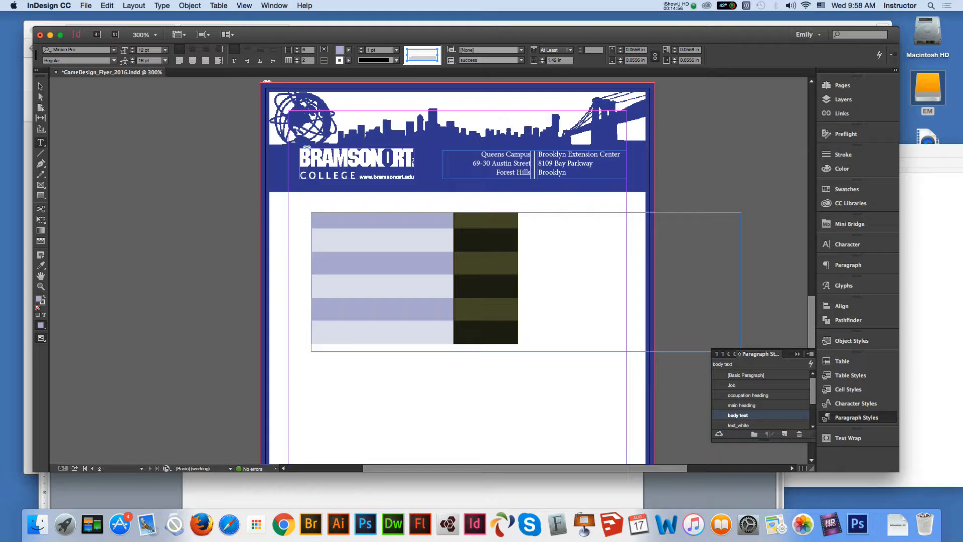
- Widen the table's first column to about 5.31 in and shrink its text frame around the table to about 6.76 by 2.96 in
left_click_drag(454, 263, 551, 263)
key("Escape")
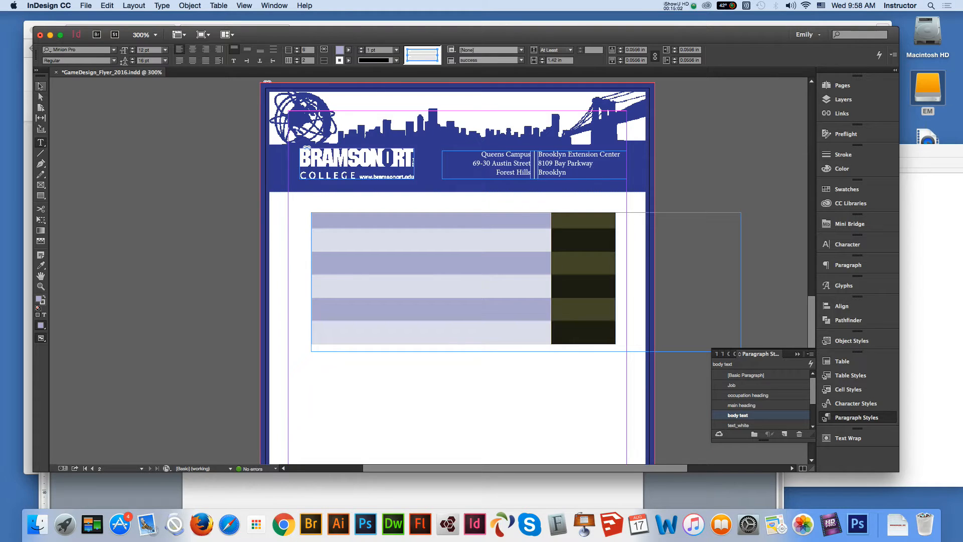
left_click_drag(741, 282, 618, 276)
left_click_drag(618, 351, 620, 346)
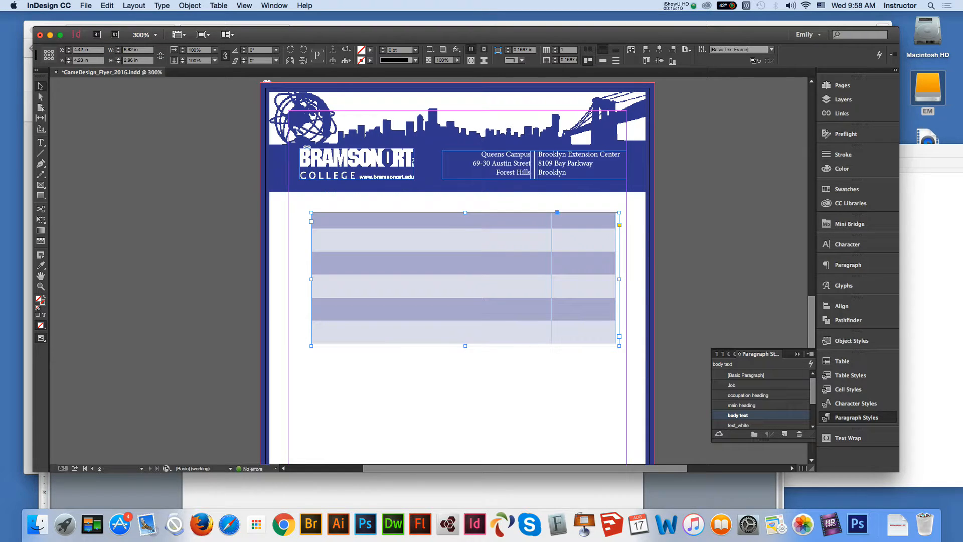
left_click_drag(619, 279, 616, 279)
key("shift+super+a")
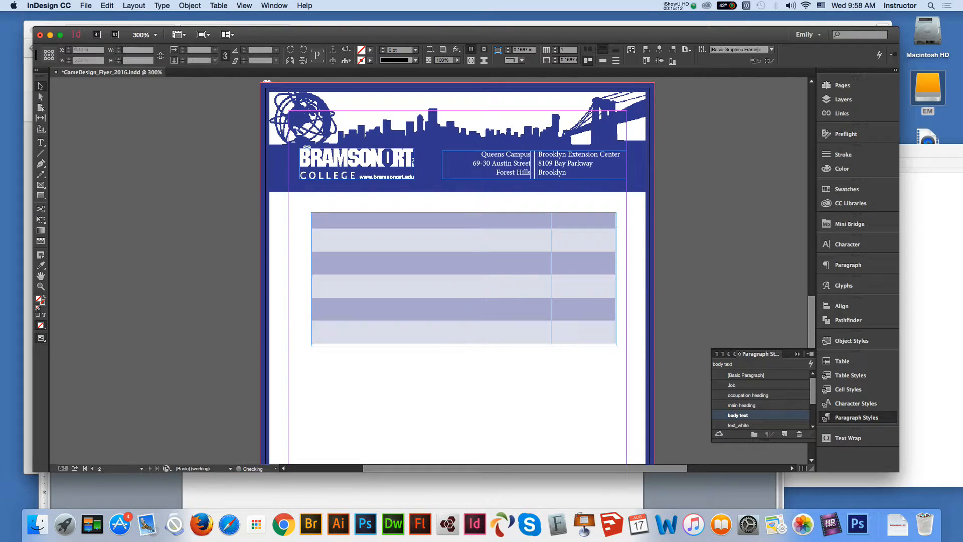
left_click(542, 333)
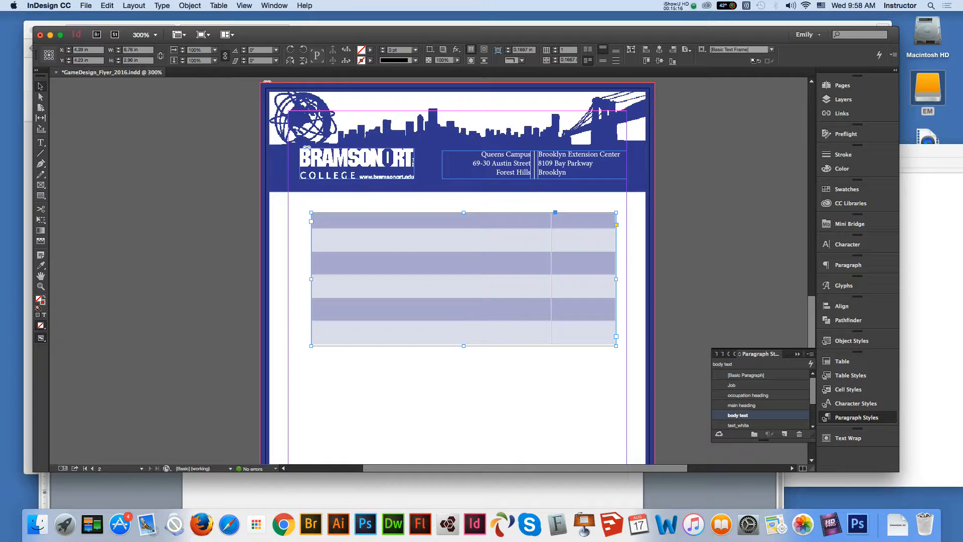
key("t")
left_click_drag(351, 220, 582, 332)
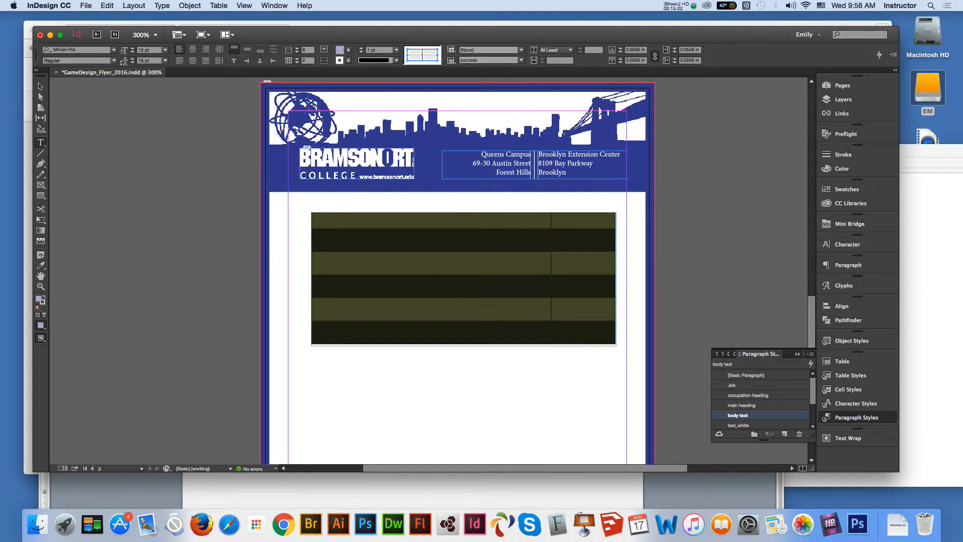
left_click(218, 6)
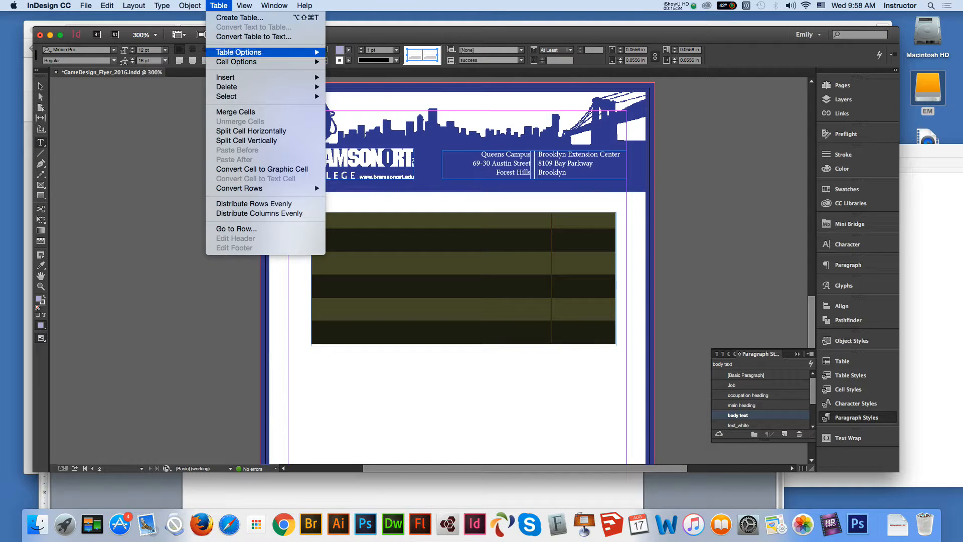
mouse_move(239, 53)
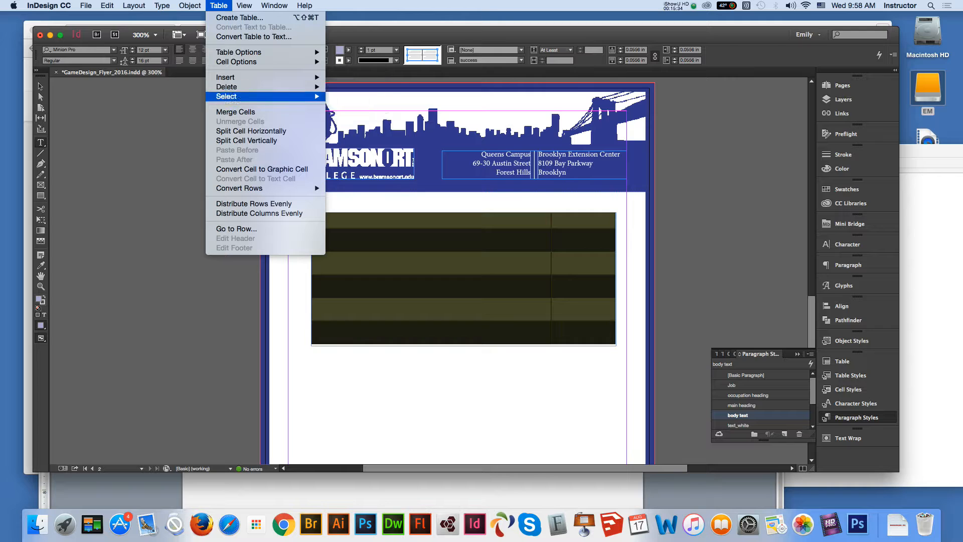
mouse_move(265, 96)
left_click(236, 111)
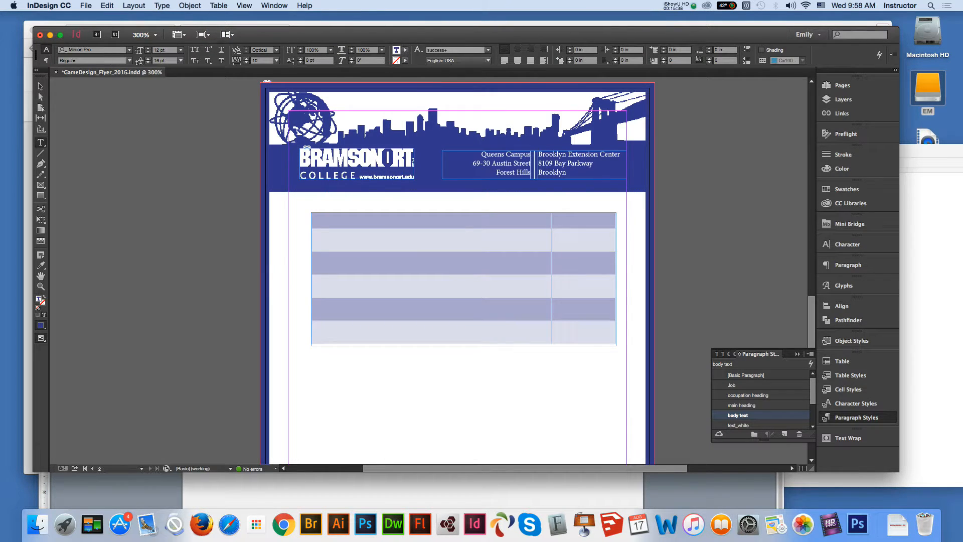
- Merge the two cells of the table's second row and the two cells of its third row
key("super+3")
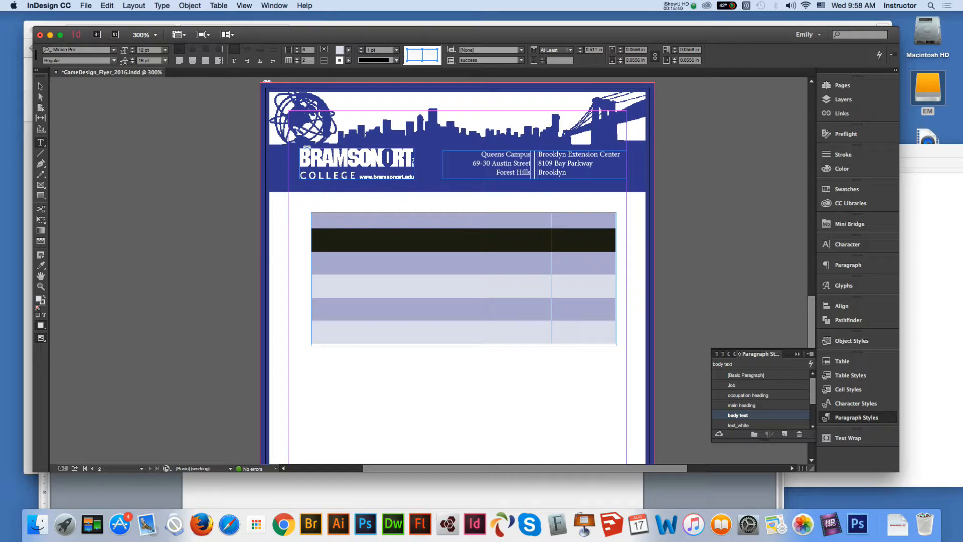
left_click(218, 6)
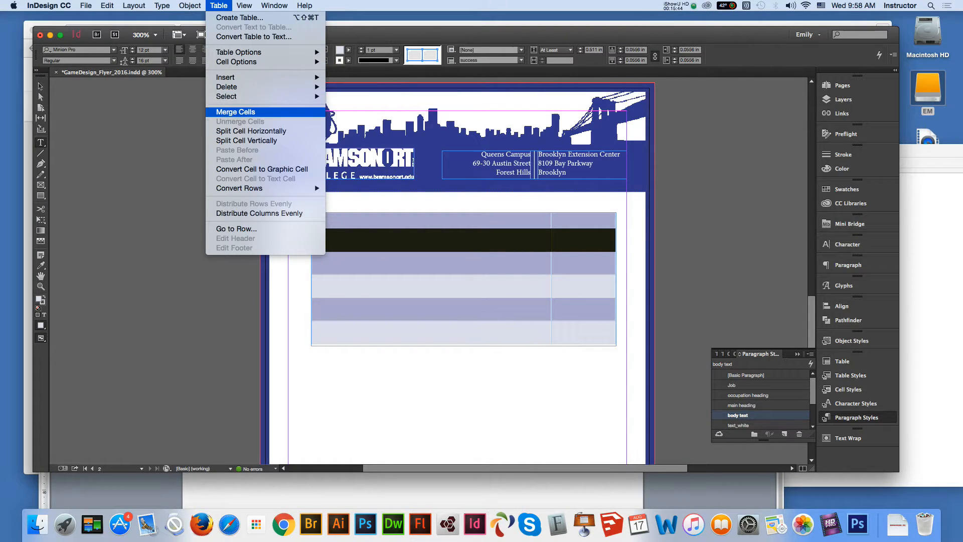
left_click(236, 112)
left_click_drag(351, 262, 581, 263)
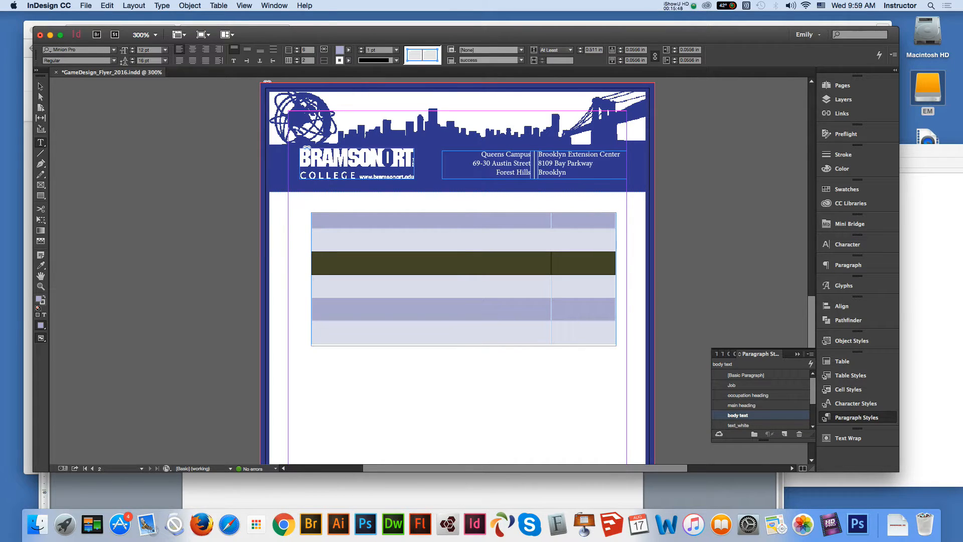
left_click(219, 5)
left_click(235, 111)
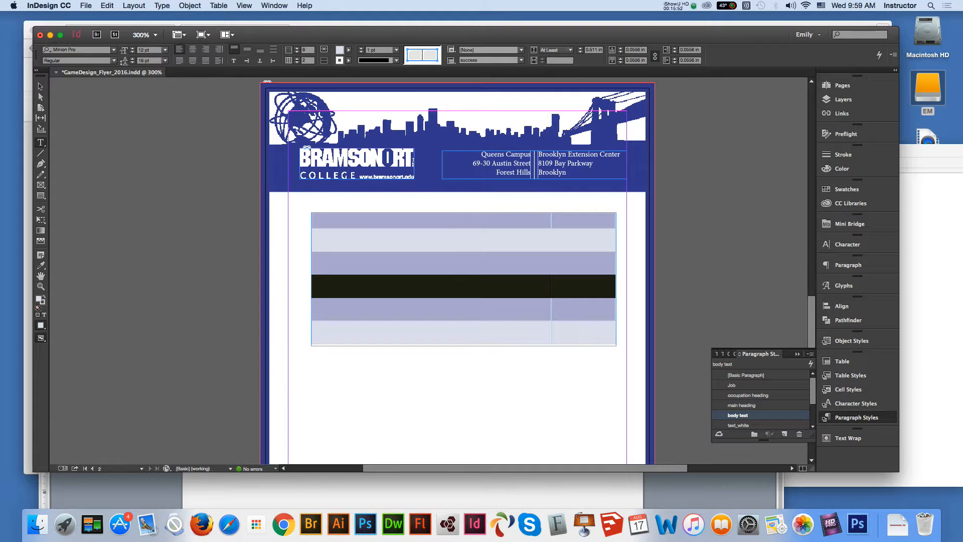
- Merge the two cells in each of the table's fourth, fifth and sixth rows
left_click(219, 5)
left_click(236, 111)
left_click(314, 303)
left_click_drag(314, 303, 582, 307)
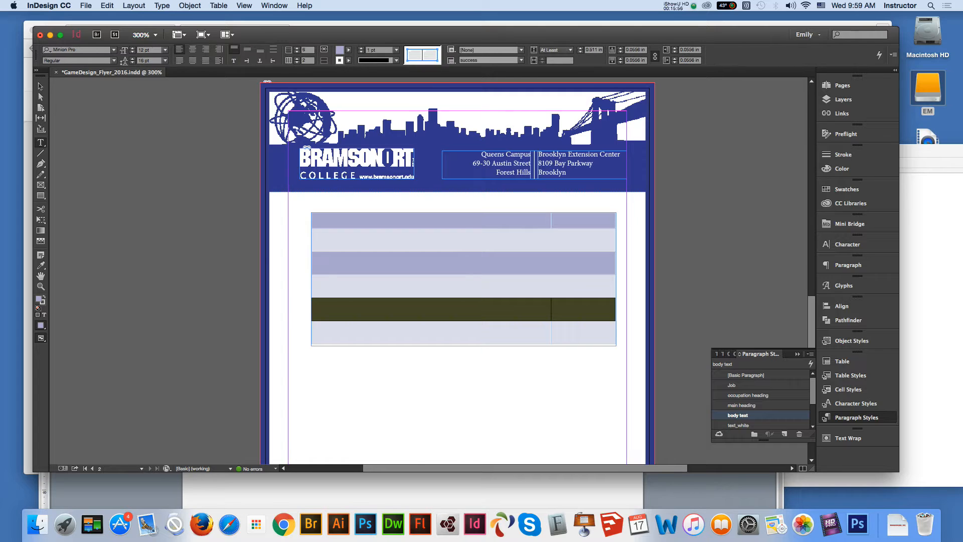
left_click(219, 5)
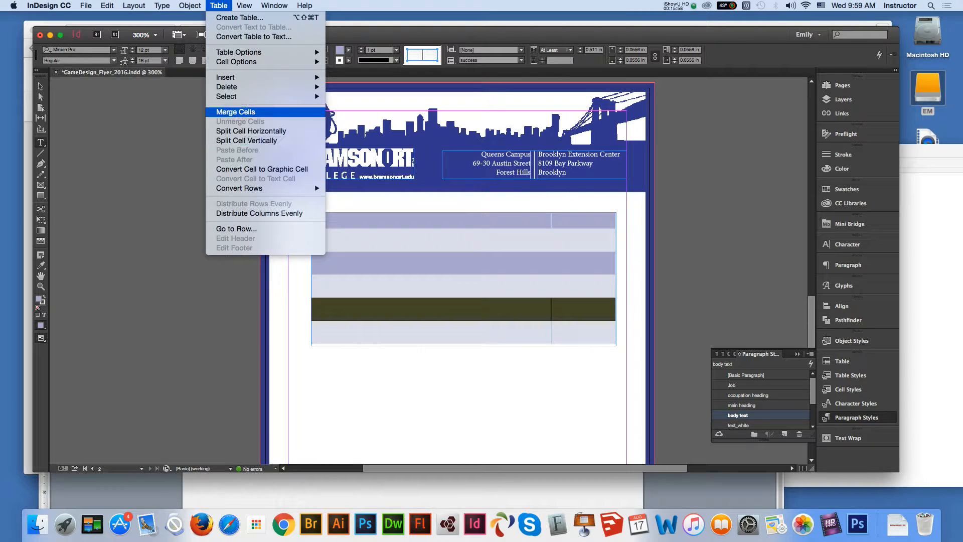
left_click(236, 111)
left_click_drag(314, 332, 582, 332)
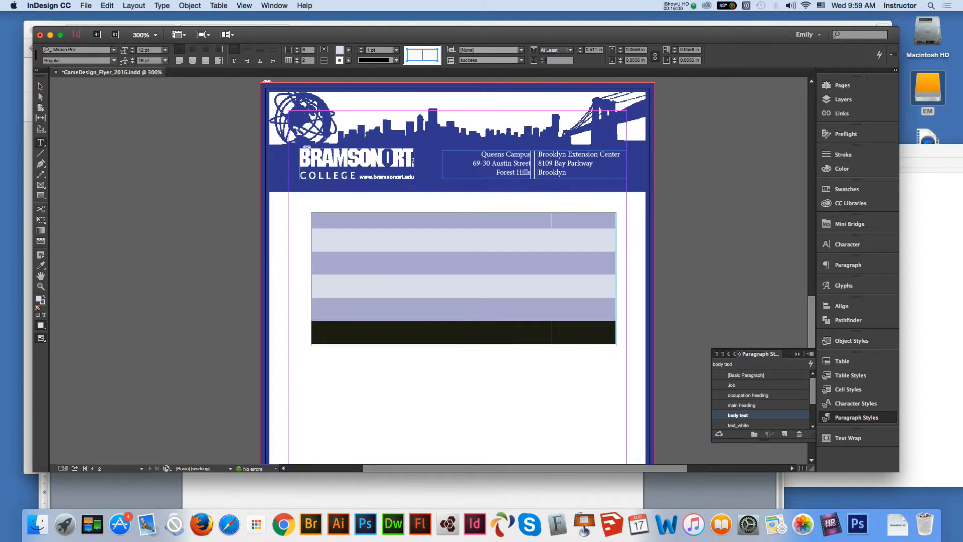
left_click(219, 5)
left_click(235, 112)
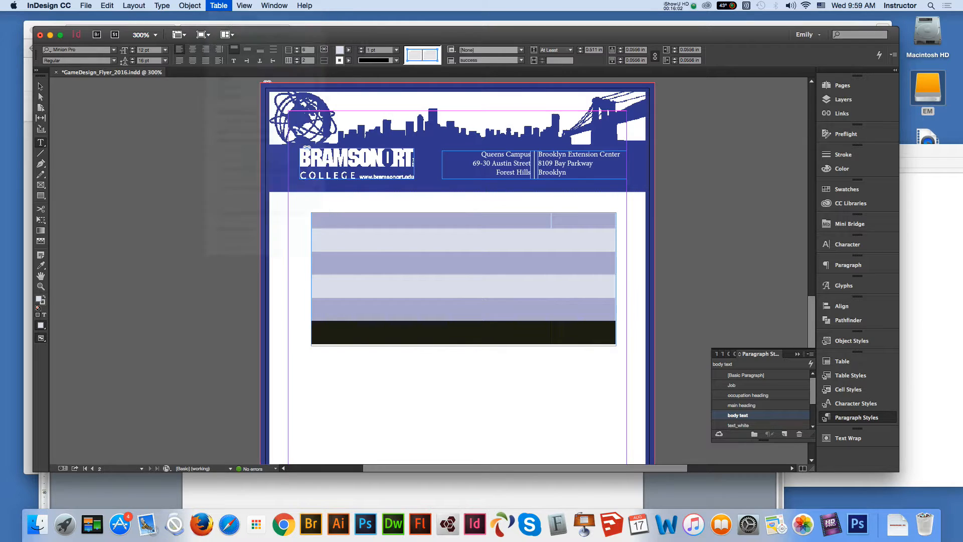
- Review the table's alternating fills, row strokes, column strokes and general setup in its table options
left_click(316, 219)
left_click_drag(316, 219, 323, 332)
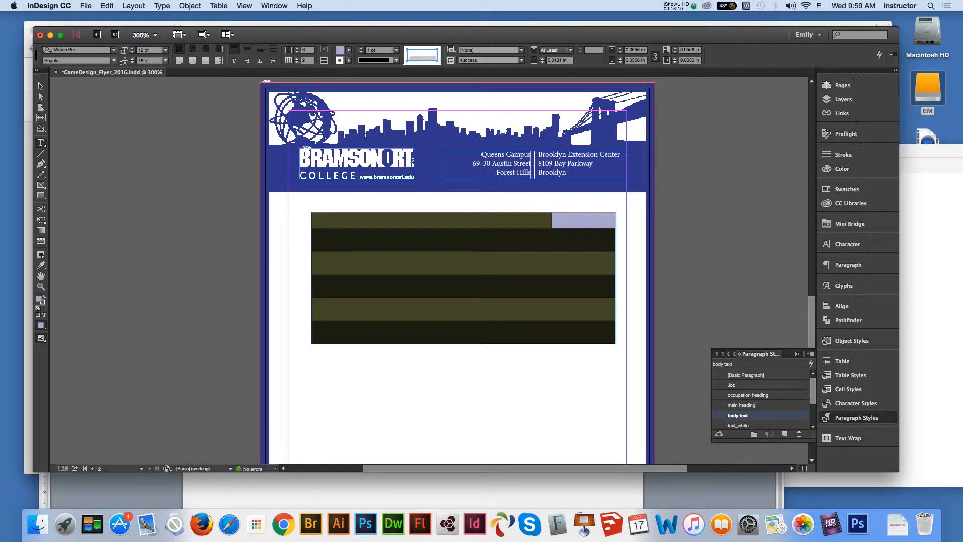
left_click(218, 5)
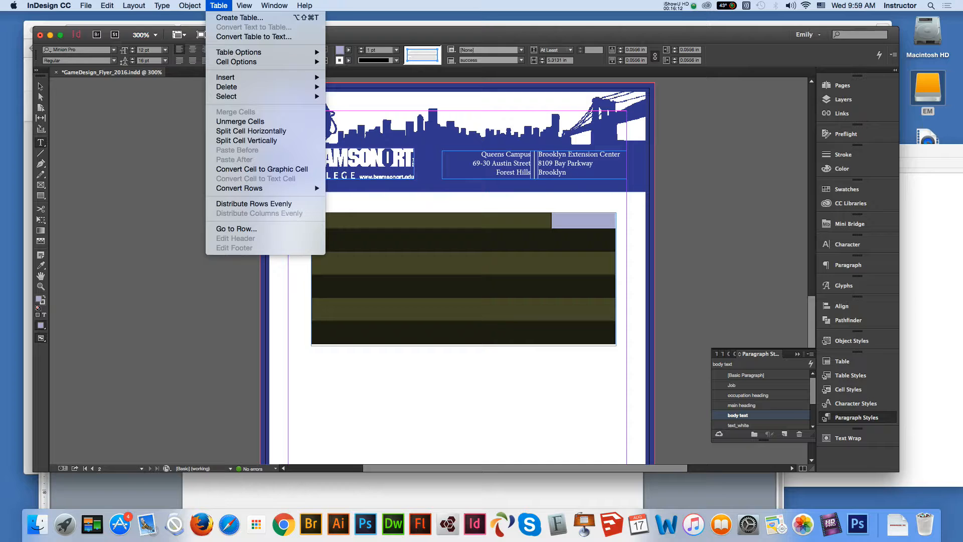
mouse_move(239, 52)
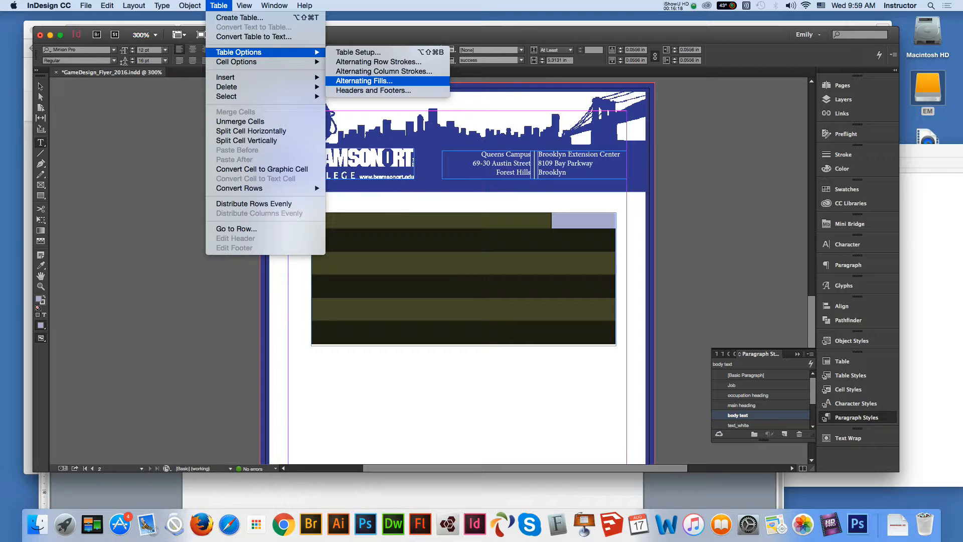
left_click(364, 81)
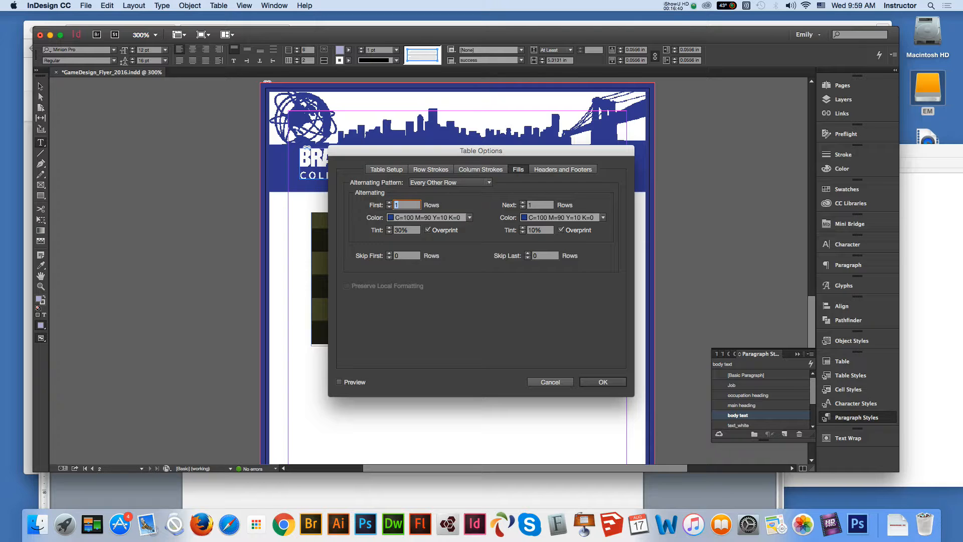
left_click(480, 169)
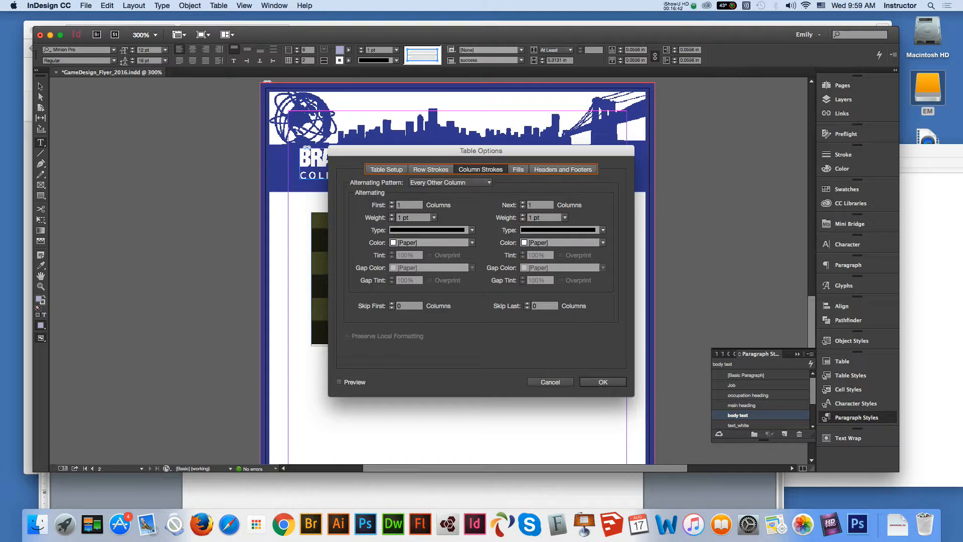
left_click(430, 169)
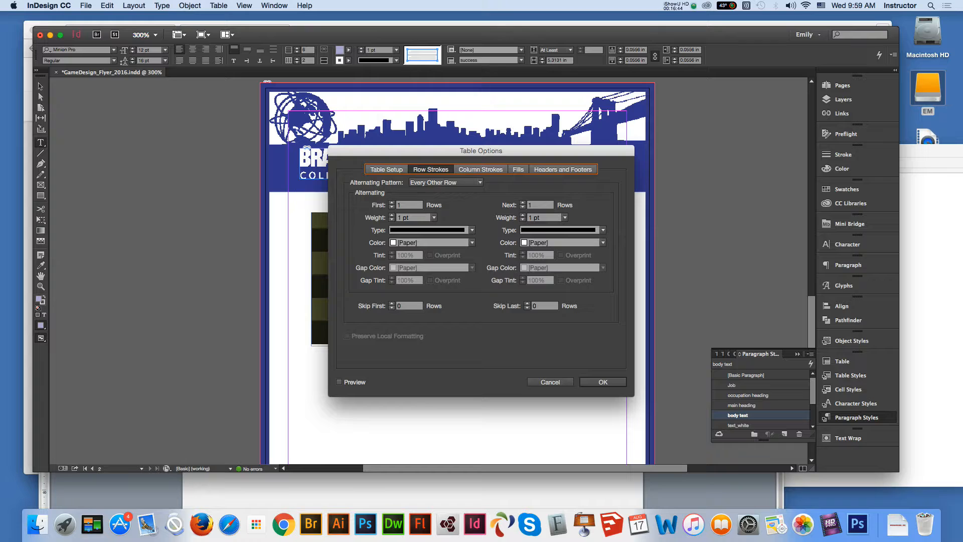
left_click(480, 169)
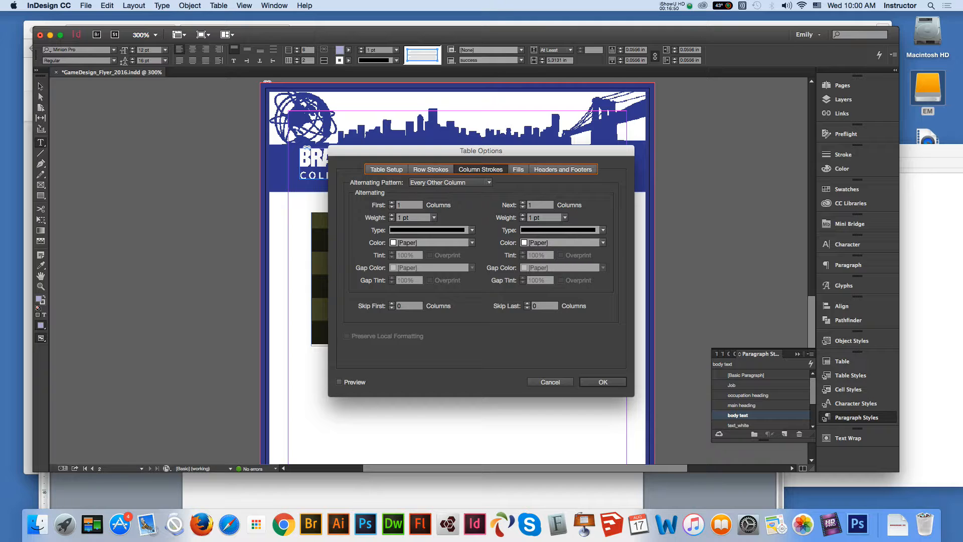
left_click(518, 169)
left_click(430, 169)
left_click(386, 169)
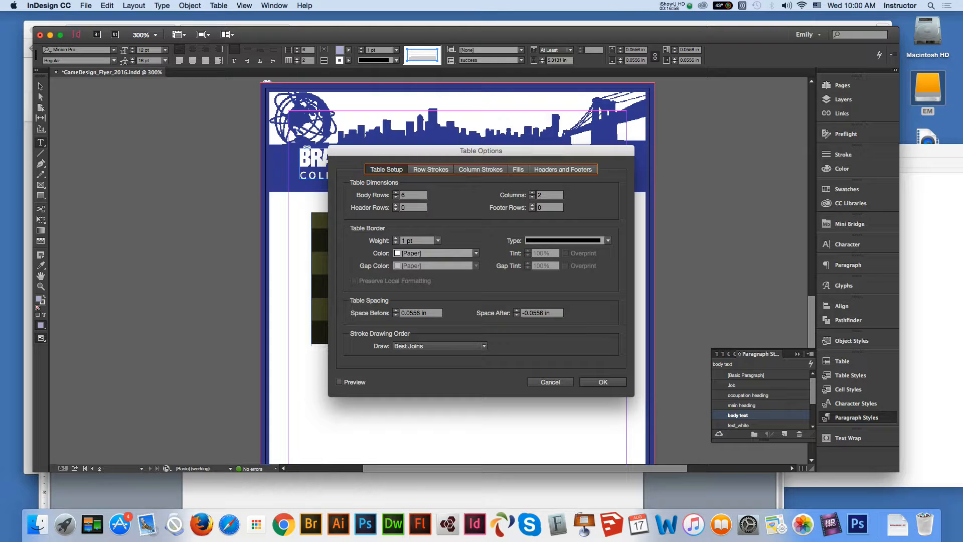
left_click(602, 381)
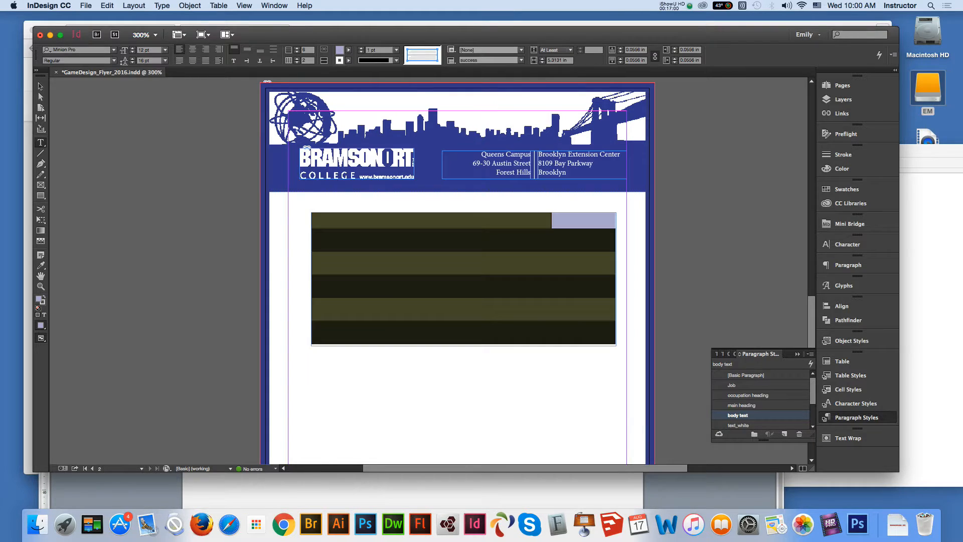
- Select every cell of the table and distribute its rows evenly
left_click(219, 5)
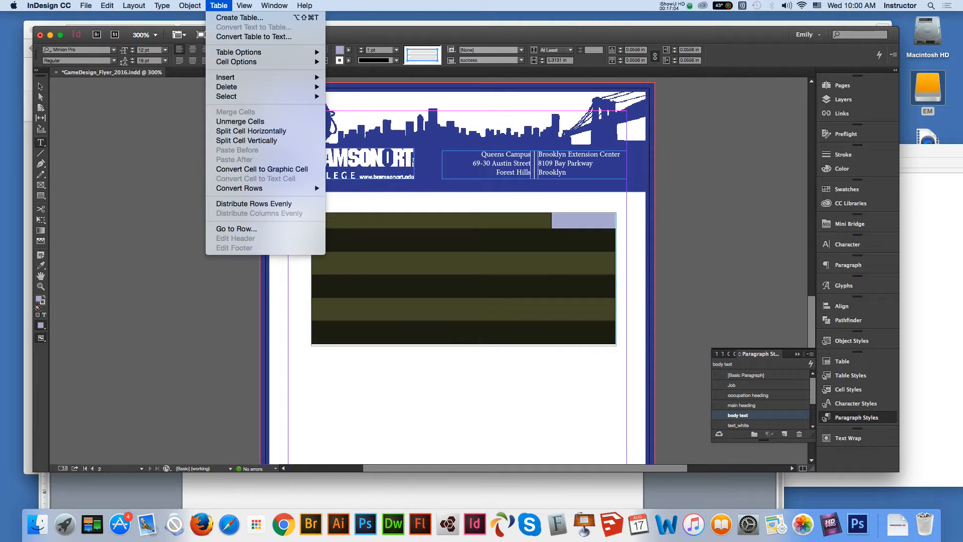
key("Escape")
left_click(314, 258)
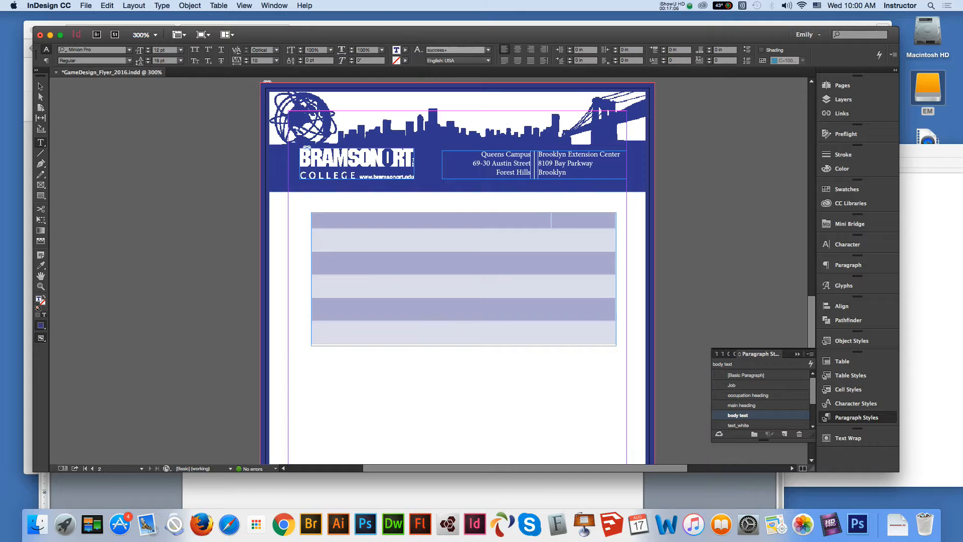
left_click_drag(432, 220, 431, 332)
left_click_drag(431, 220, 581, 332)
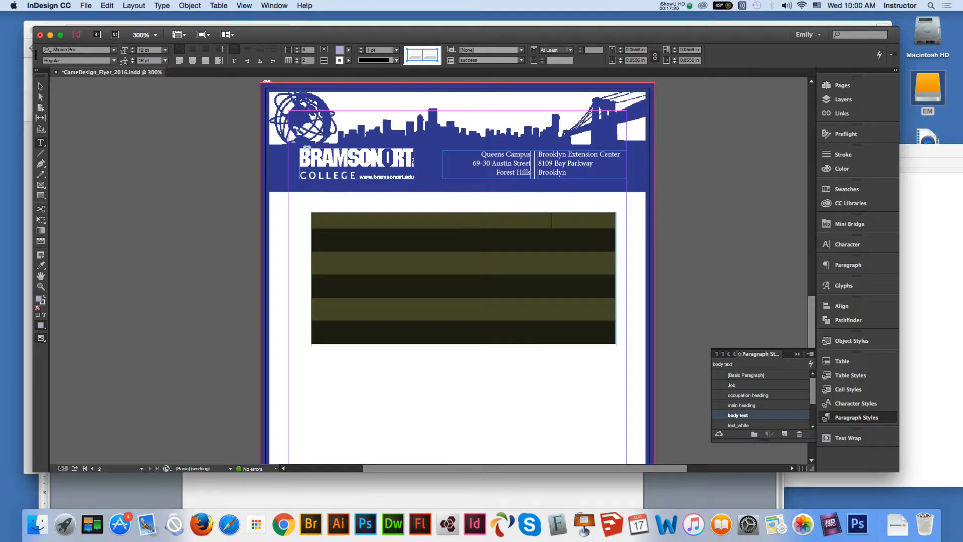
left_click(219, 5)
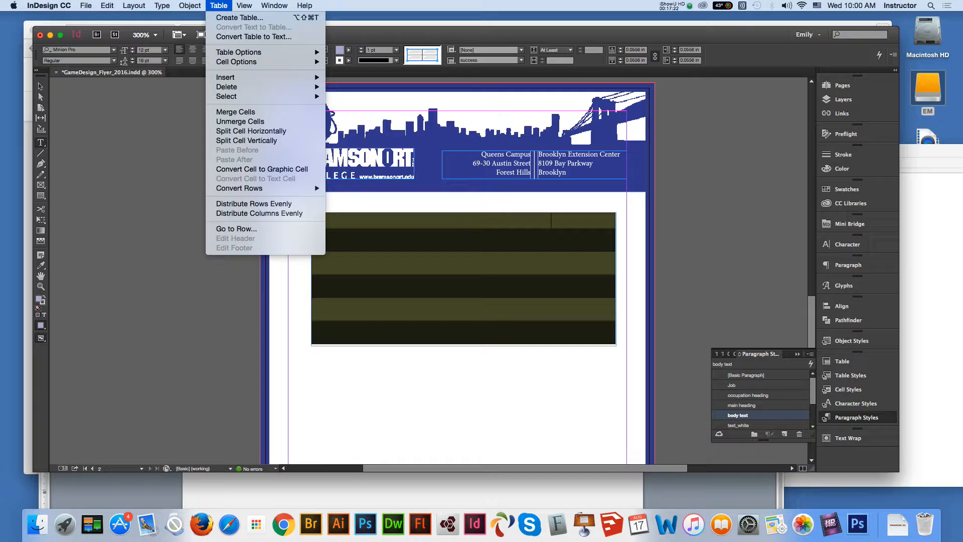
mouse_move(271, 52)
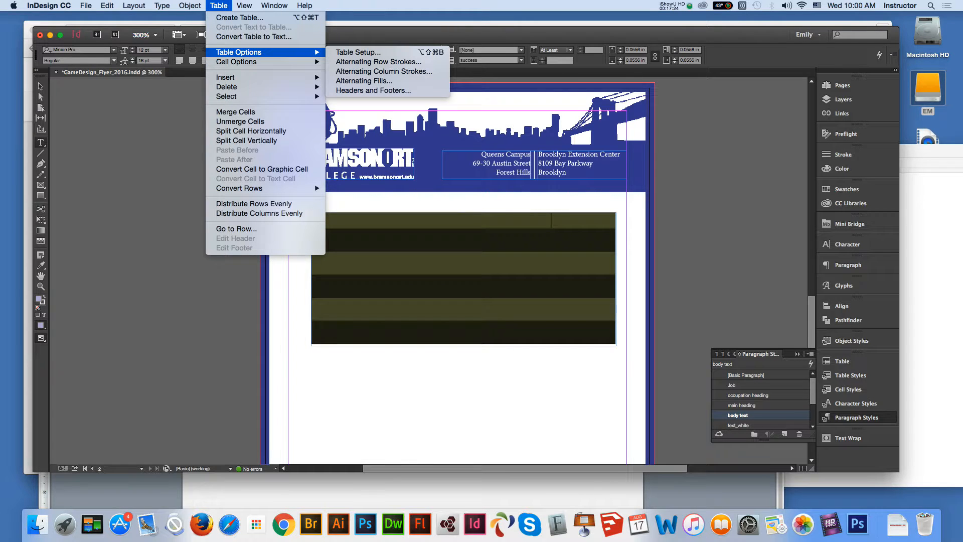
mouse_move(236, 62)
mouse_move(239, 188)
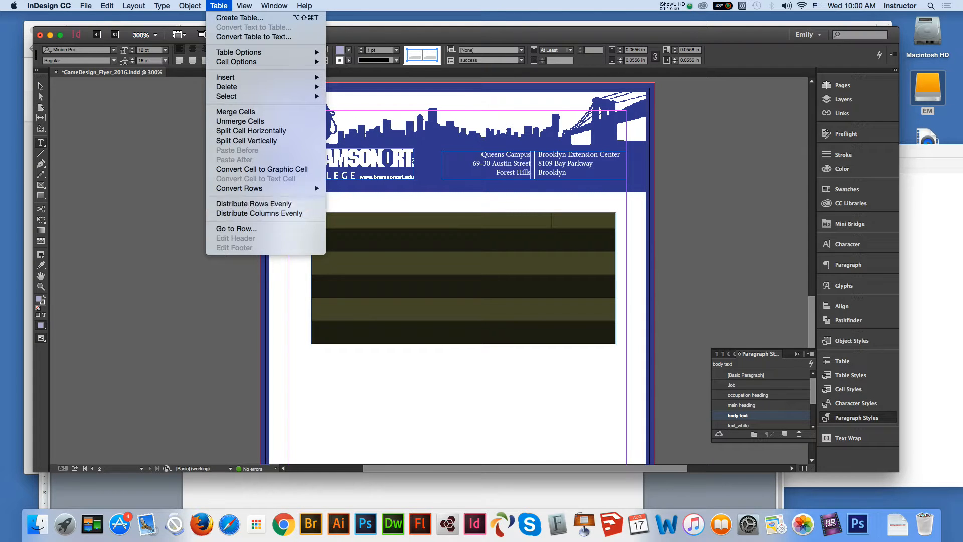
left_click(254, 203)
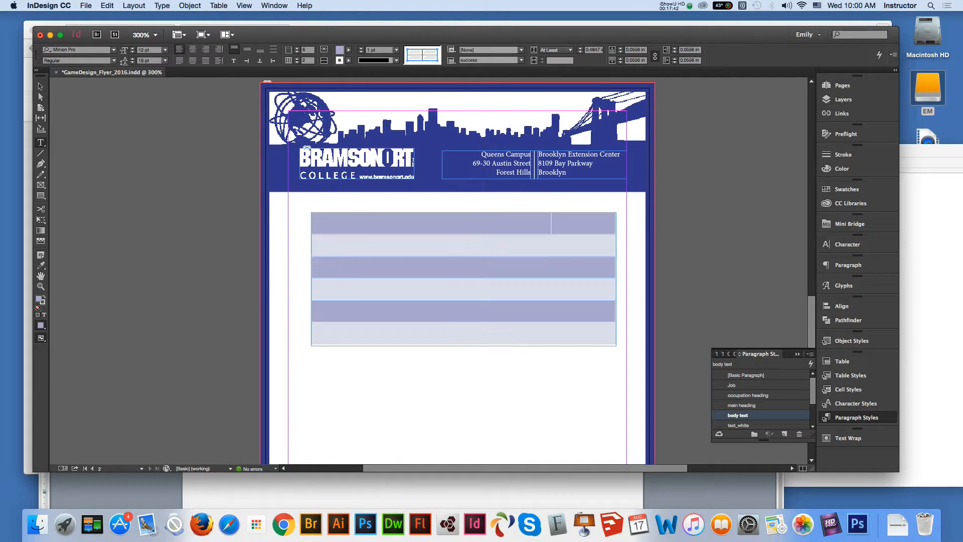
- Select all the table's cells and centre their contents vertically
left_click(314, 218)
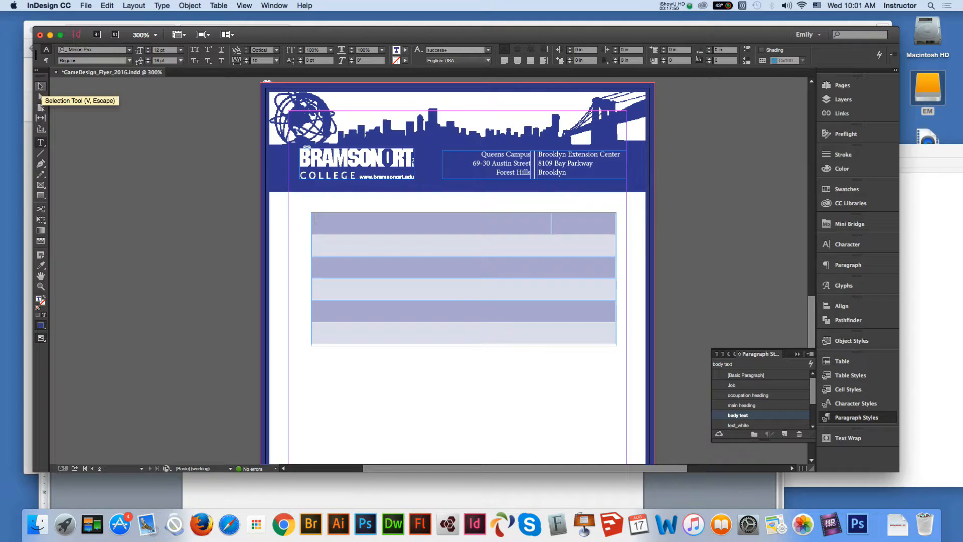
left_click_drag(314, 221, 582, 333)
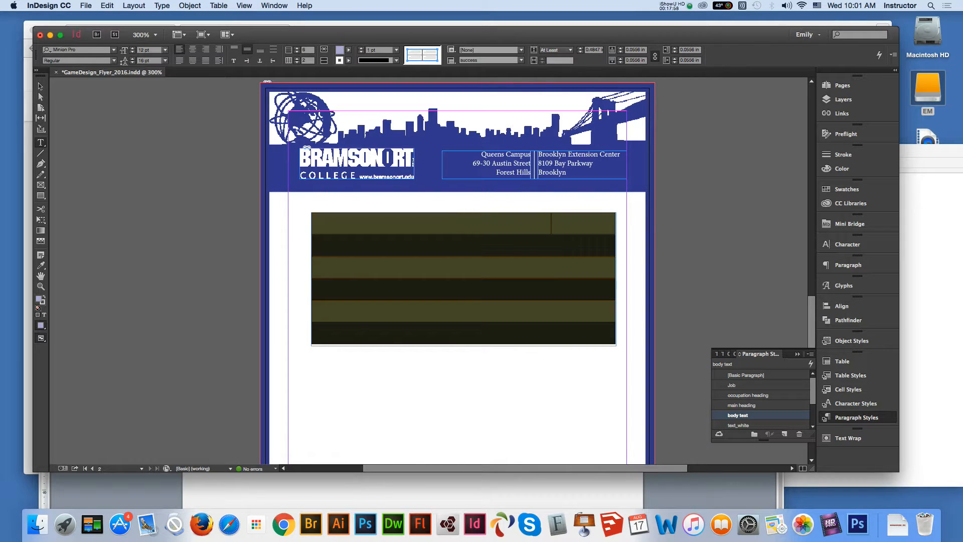
key("Escape")
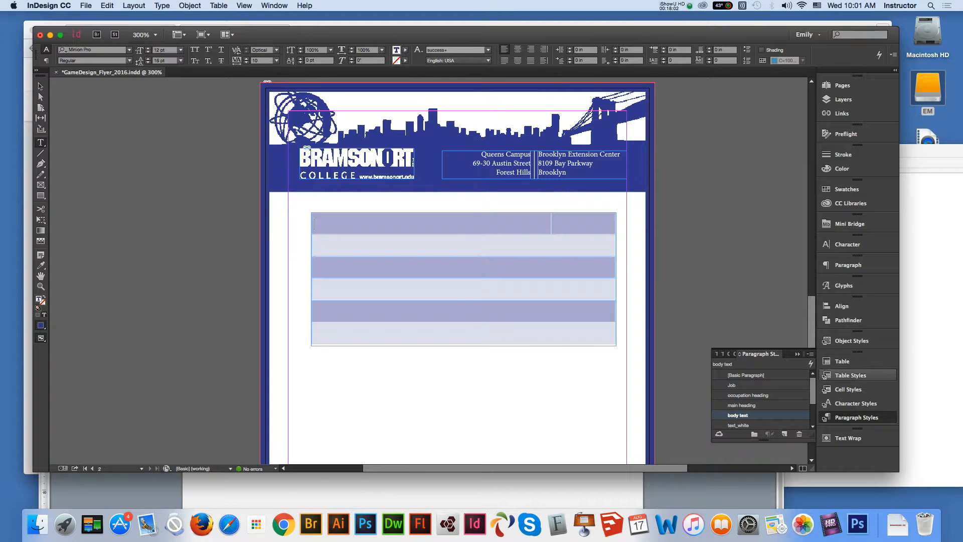
- Copy "2015 Job Placement Statistic" from content.docx in Word and paste it into the first cell of the InDesign table
left_click(851, 375)
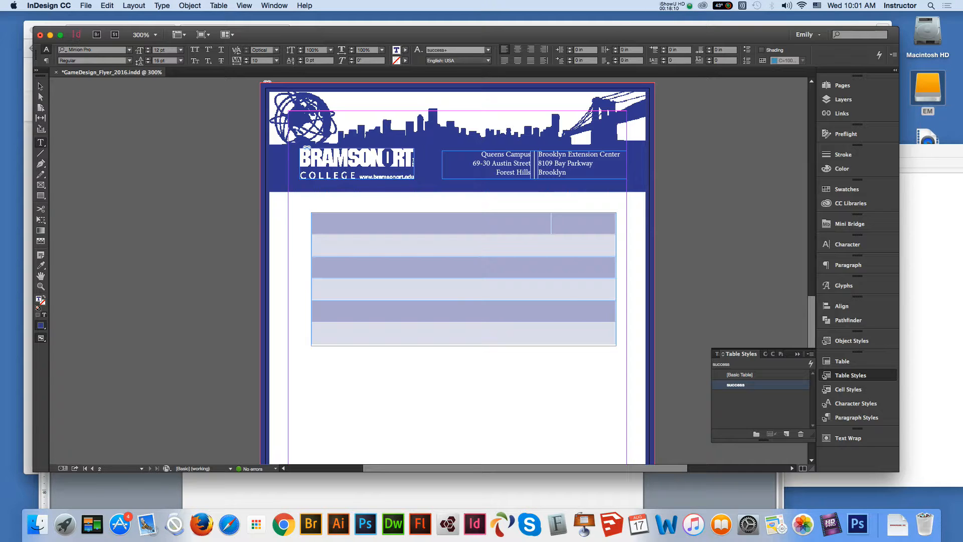
key("super+Tab")
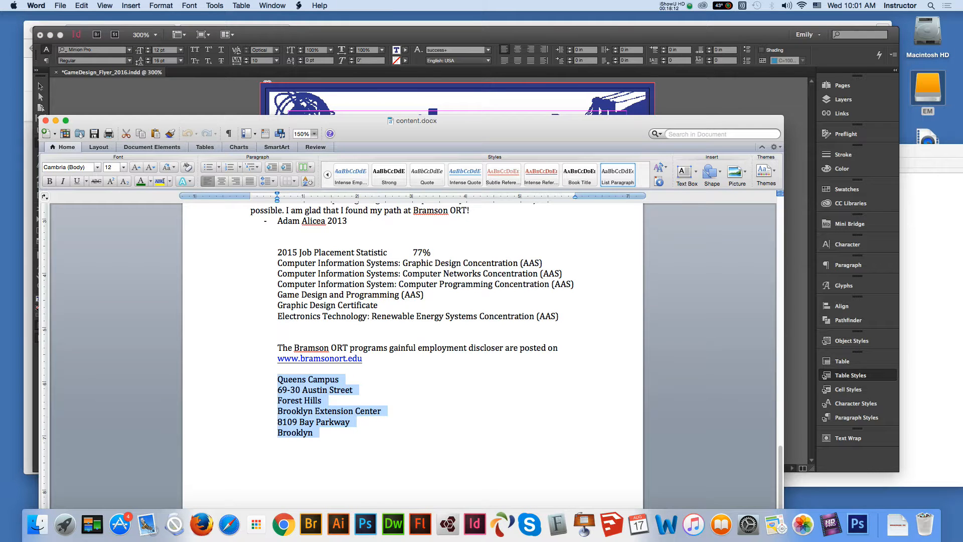
left_click(321, 400)
scroll(322, 400, "down", 1)
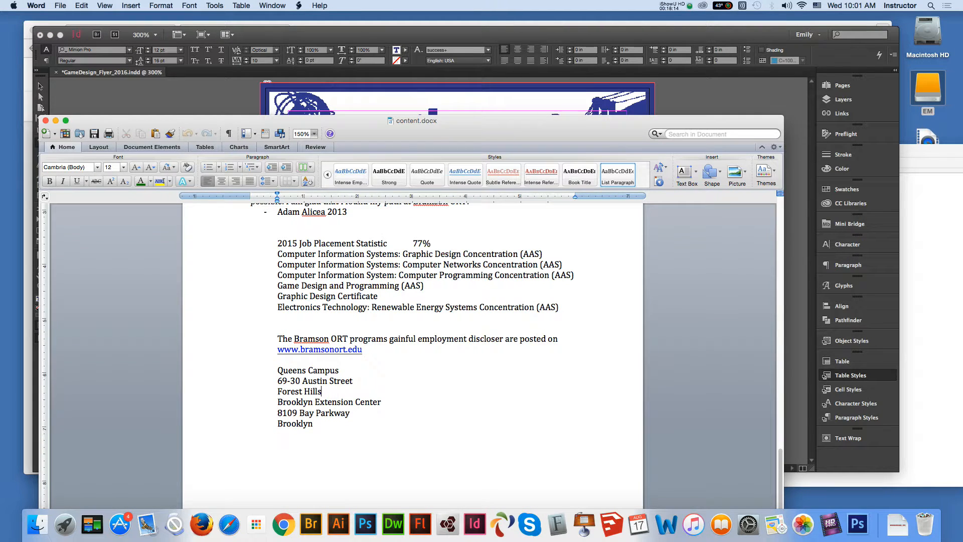
left_click_drag(277, 243, 387, 243)
key("super+c")
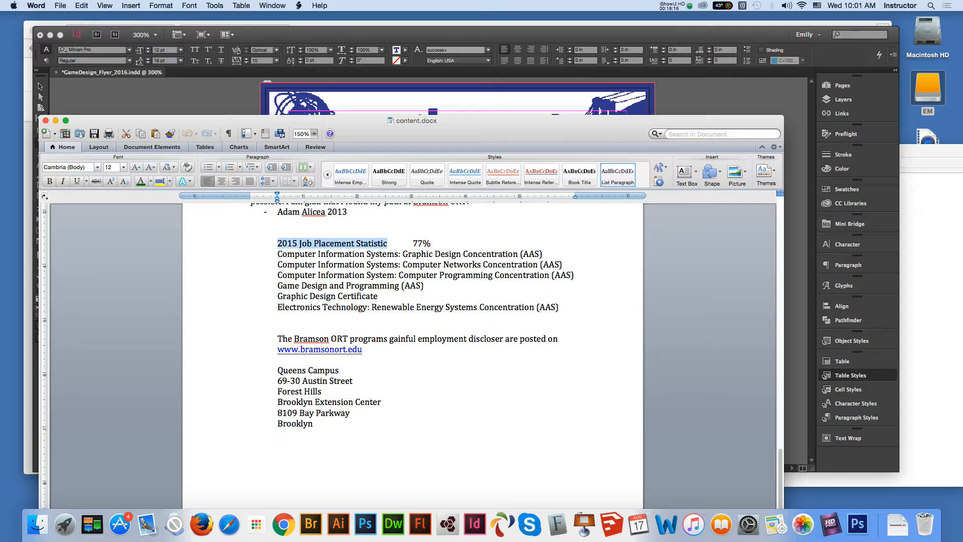
key("super+Tab")
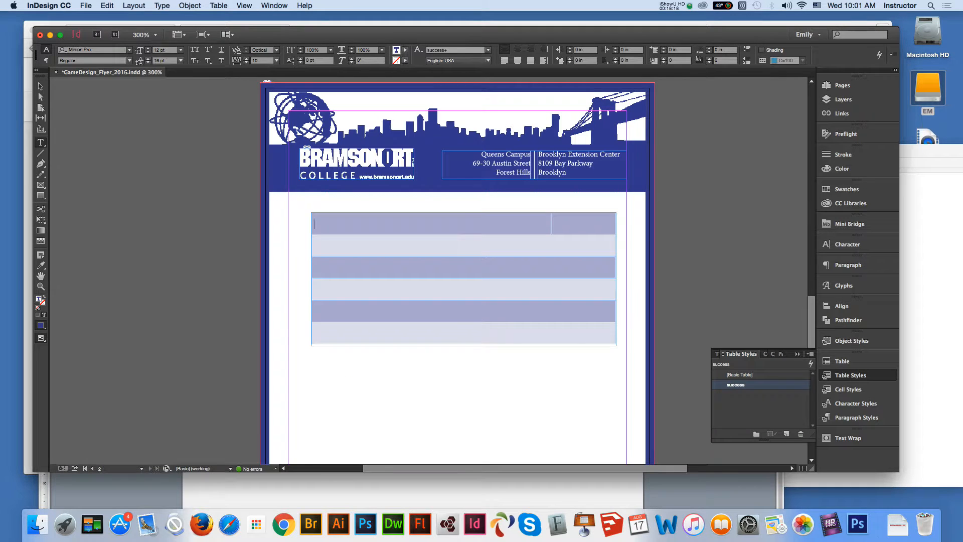
key("super+v")
- Apply the presentage paragraph style to the "2015 Job Placement Statistic" text in the table's first row
left_click_drag(400, 223, 313, 224)
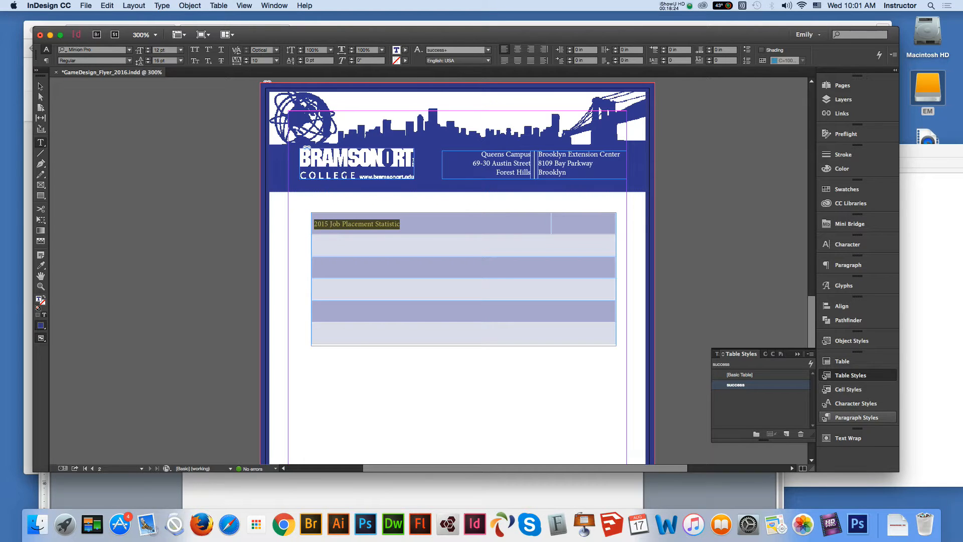
left_click(855, 417)
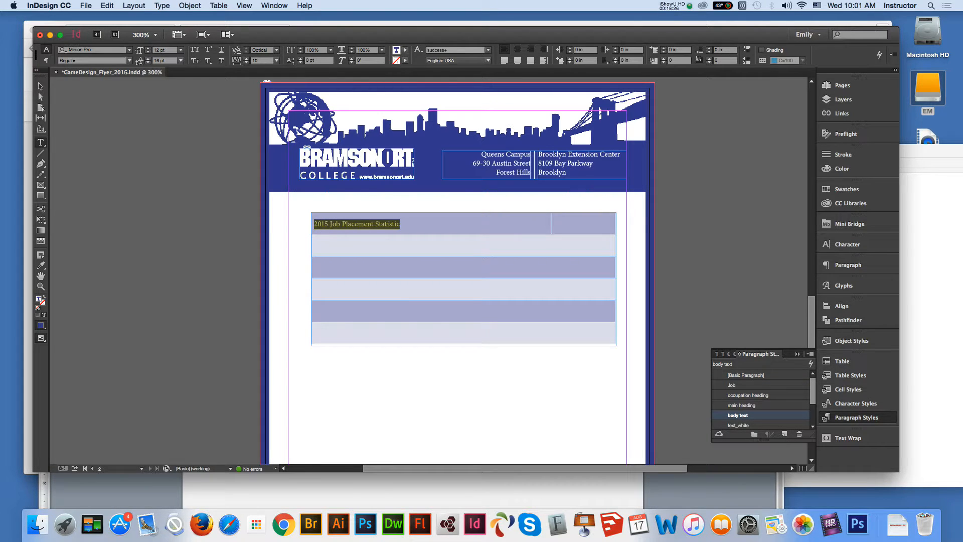
scroll(761, 399, "down", 3)
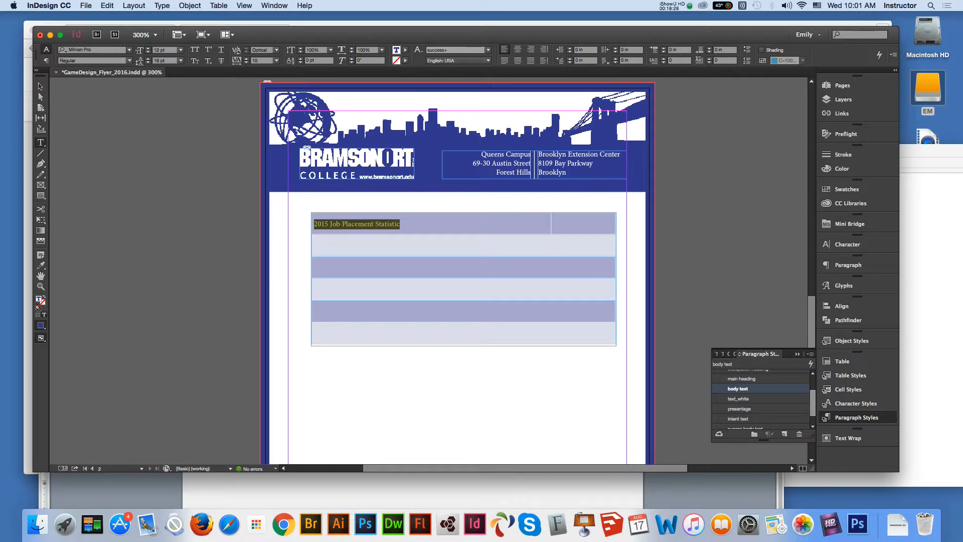
left_click(741, 400)
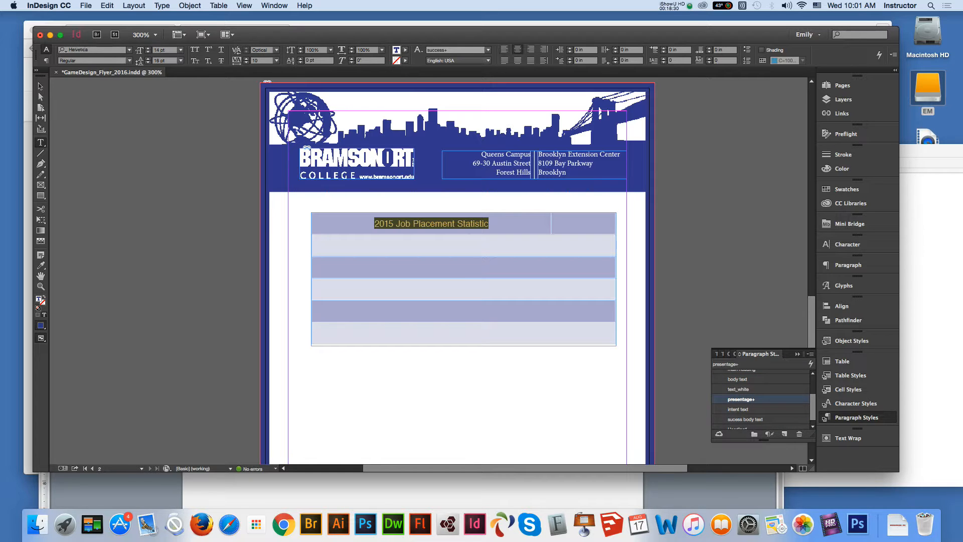
left_click(488, 223)
left_click(489, 253)
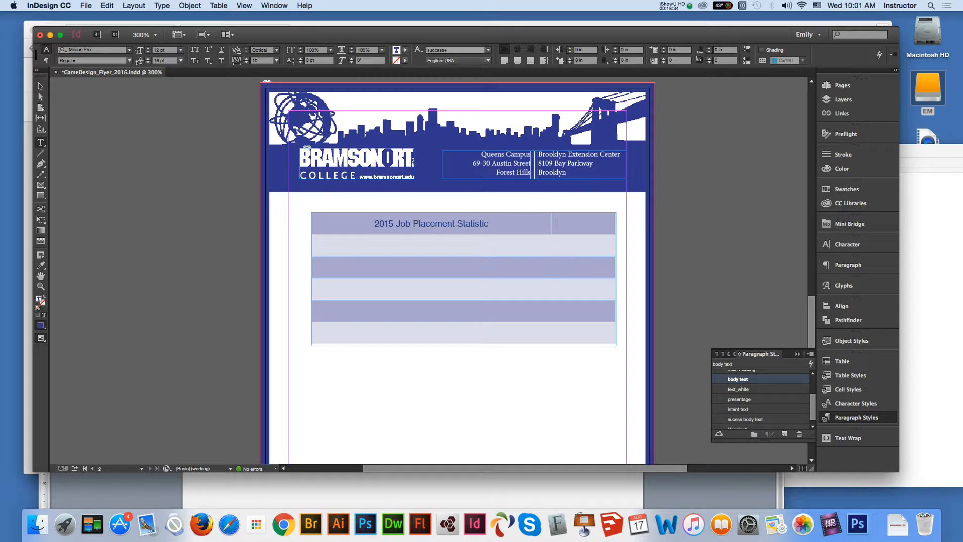
- Enter 77% in the second cell of the table's first row
type("Overr")
key("BackSpace")
key("BackSpace")
key("BackSpace")
key("BackSpace")
key("BackSpace")
type("77%")
- Centre the 77% text and apply the presentage paragraph style to it
left_click_drag(567, 223, 487, 224)
left_click(569, 224)
left_click_drag(568, 224, 554, 223)
left_click(568, 224)
key("super+shift+c")
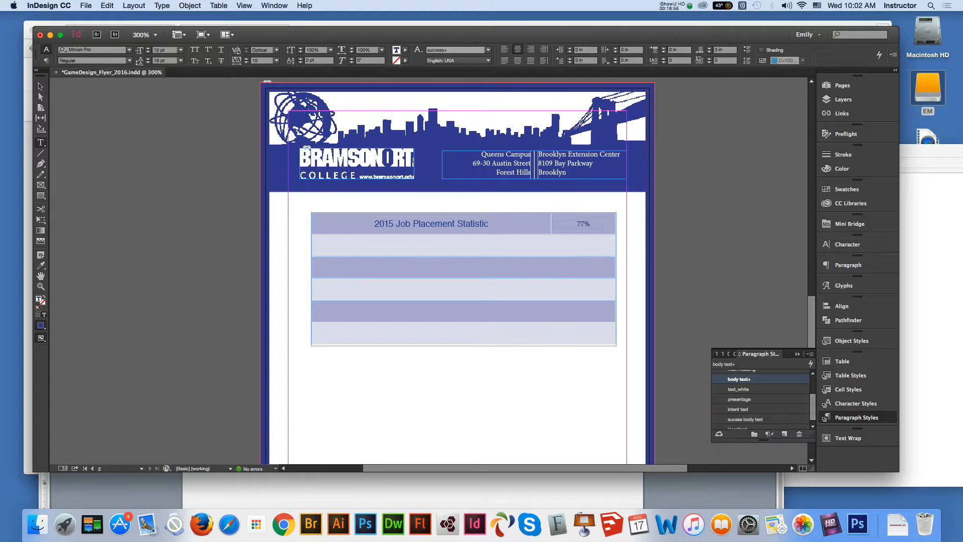
left_click(740, 399)
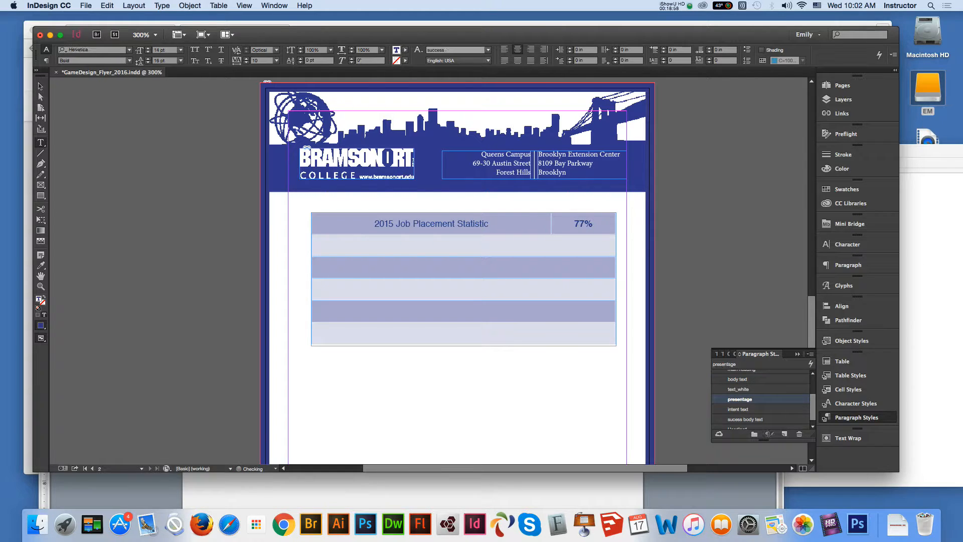
- Set the "2015 Job Placement Statistic" text to the Bold font style
key("shift+Tab")
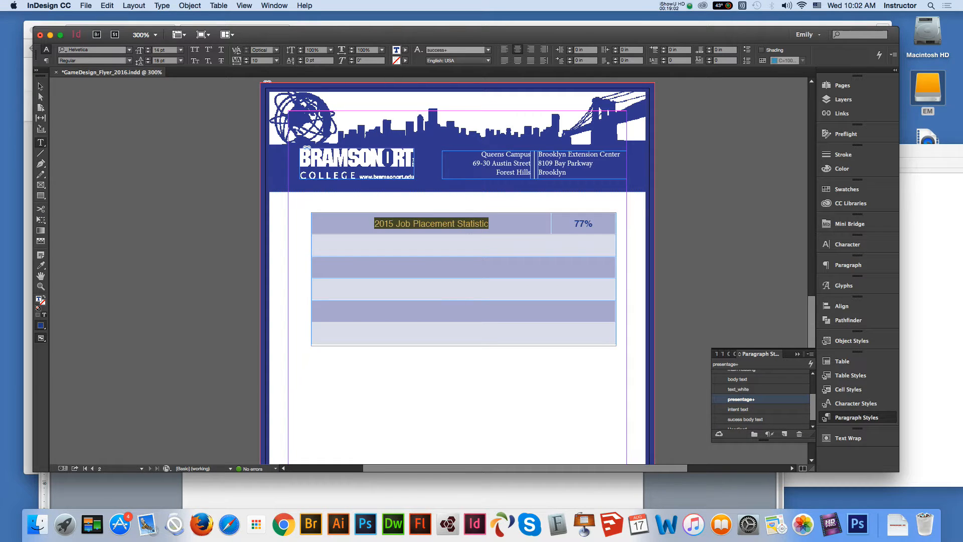
left_click(486, 260)
left_click(592, 223)
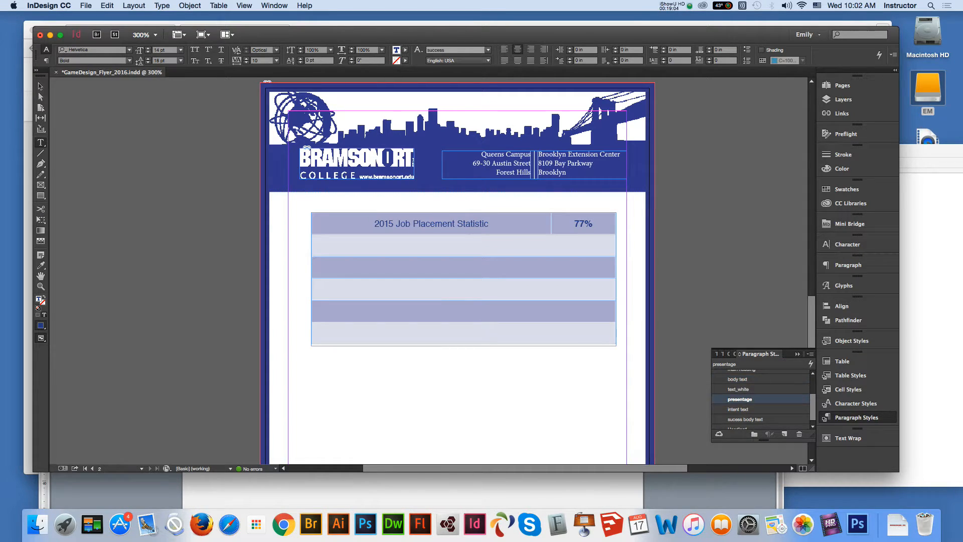
key("shift+Tab")
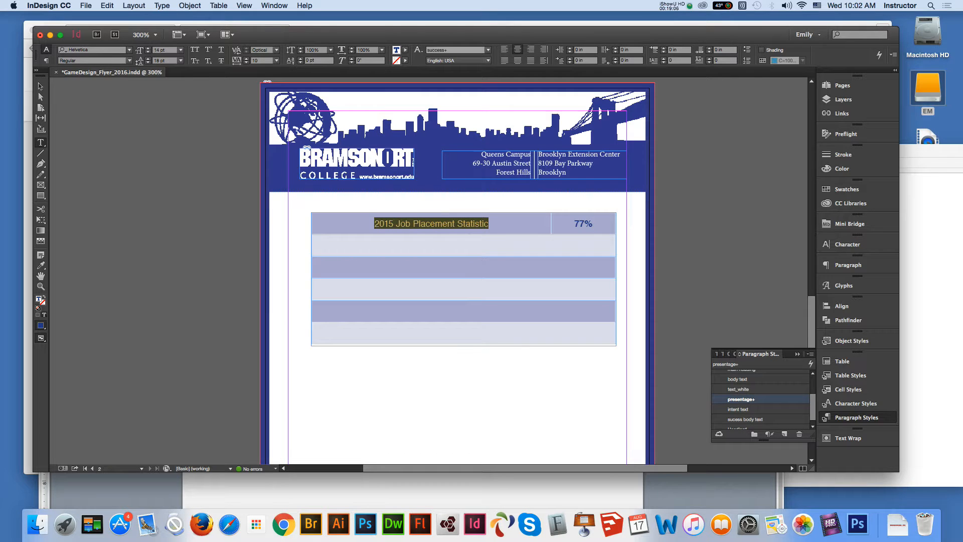
left_click(46, 60)
left_click(46, 50)
left_click(129, 60)
left_click(75, 111)
- Copy "Computer Information Systems: Graphic Design Concentration (AAS)" from the Word document into the InDesign table's second row
left_click(431, 245)
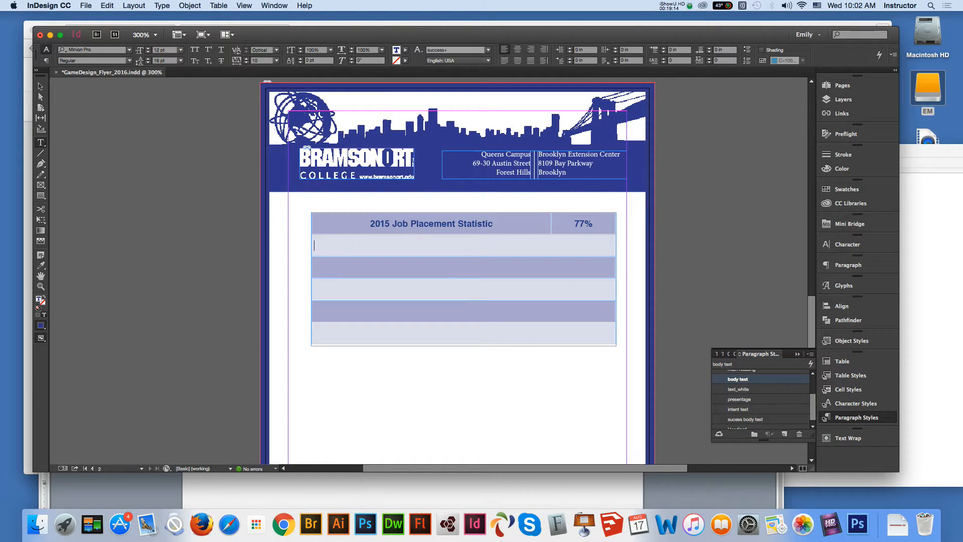
key("super+Tab")
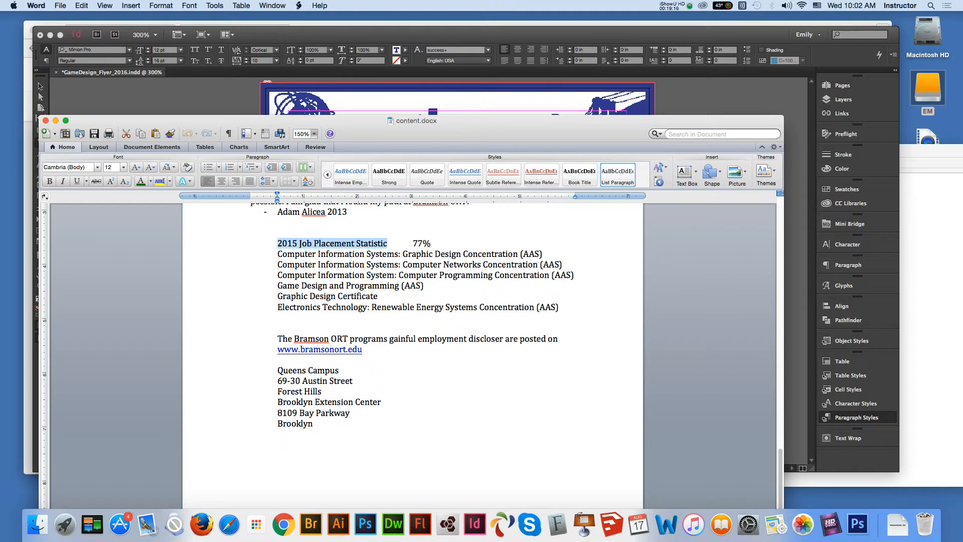
left_click_drag(278, 254, 543, 254)
key("super+c")
key("super+Tab")
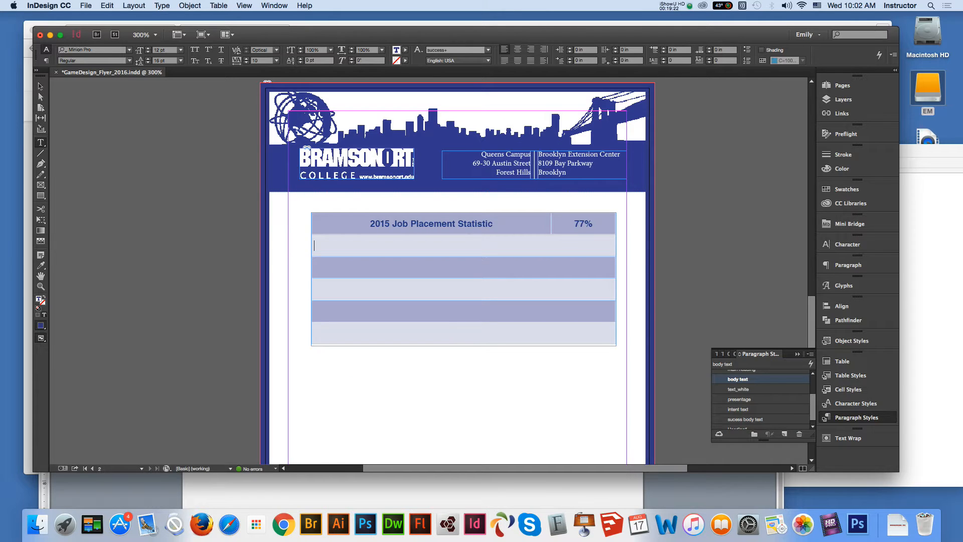
key("super+v")
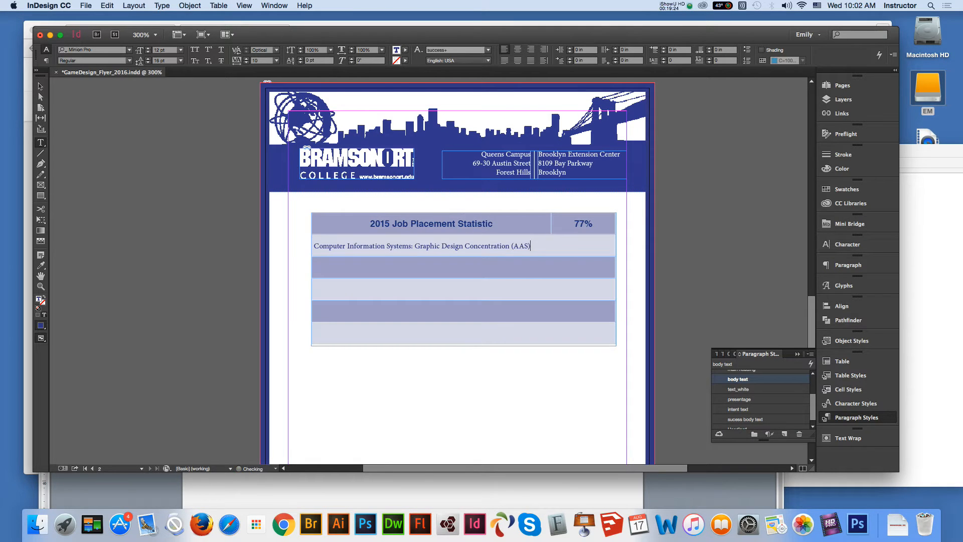
- Copy "Computer Information Systems: Computer Networks Concentration (AAS)" from the Word document into the InDesign table's third row
key("super+Tab")
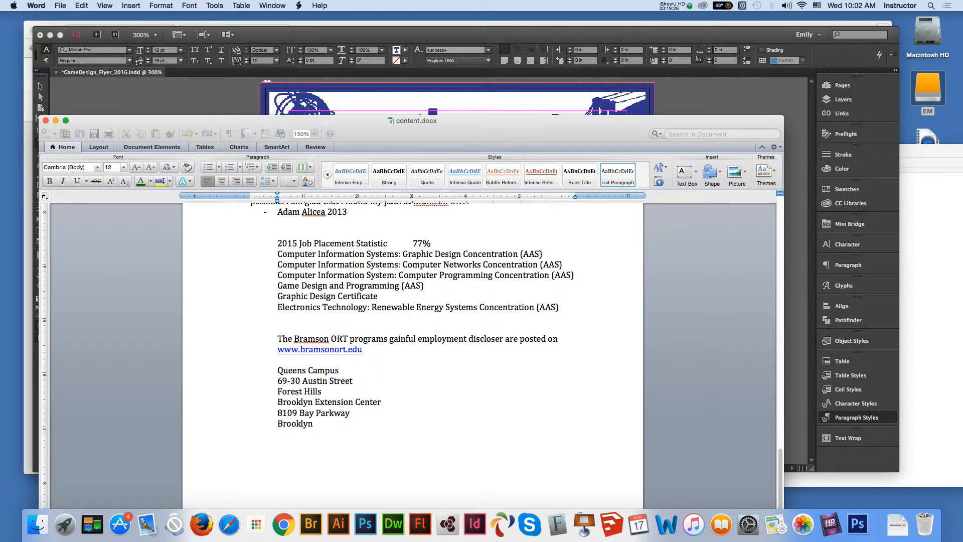
left_click(287, 264)
left_click_drag(279, 264, 569, 265)
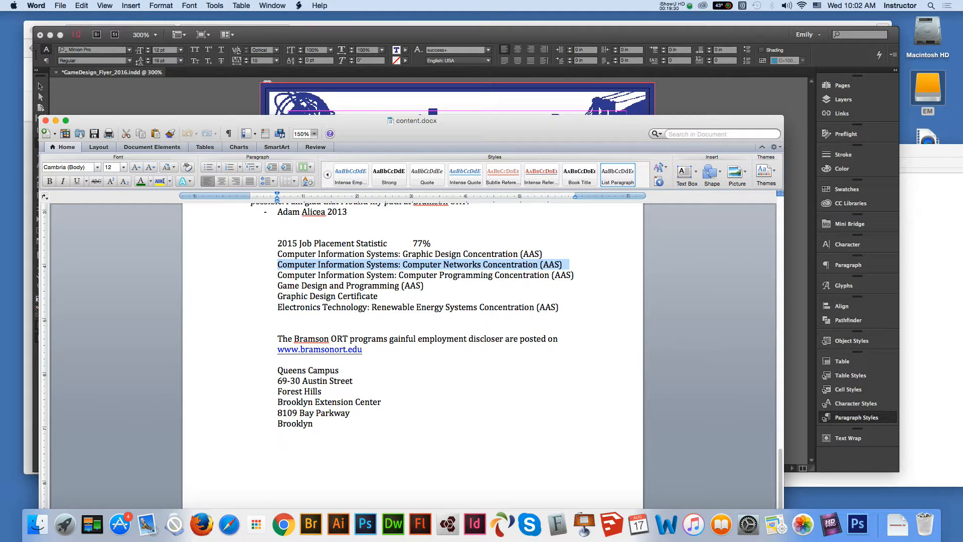
key("super+c")
key("super+Tab")
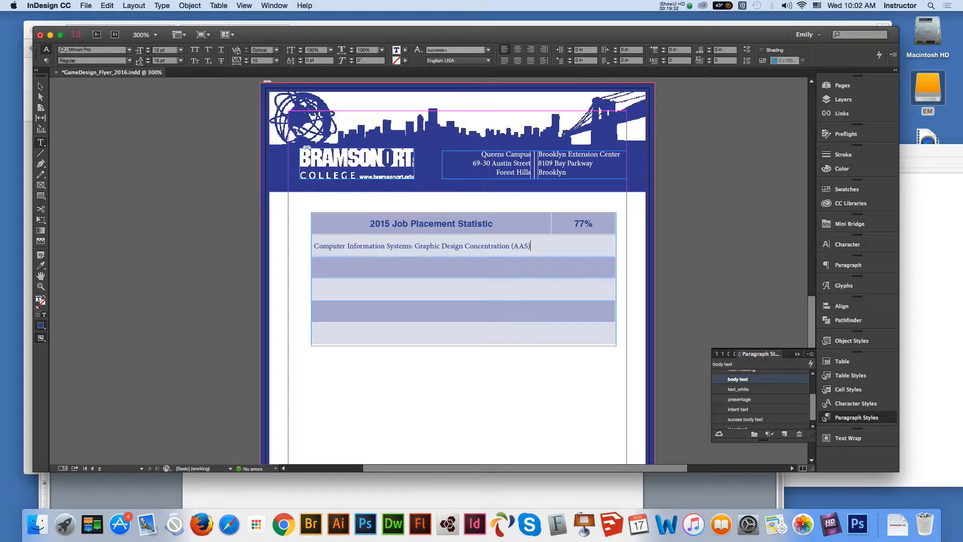
key("super+v")
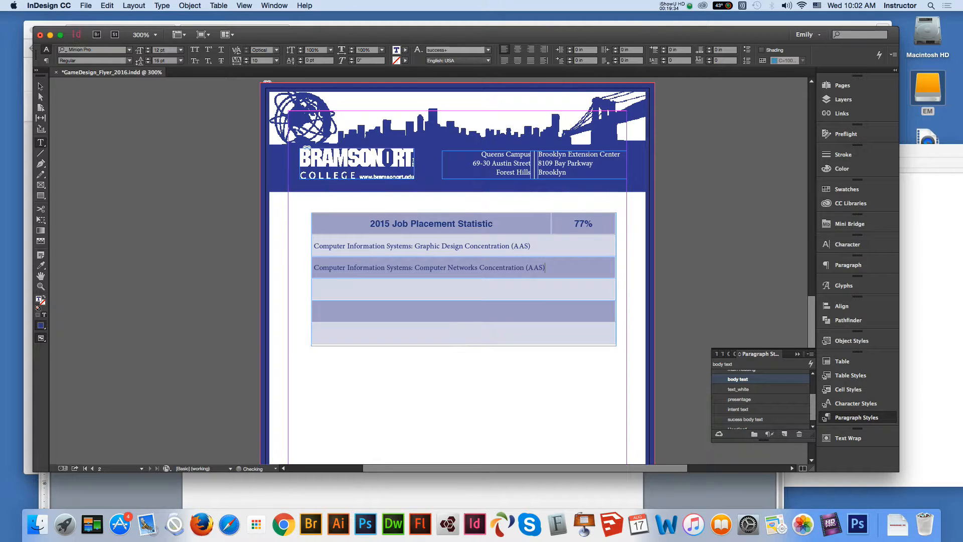
- Copy "Computer Information System: Computer Programming Concentration (AAS)" from the Word document into the InDesign table's fourth row
key("super+Tab")
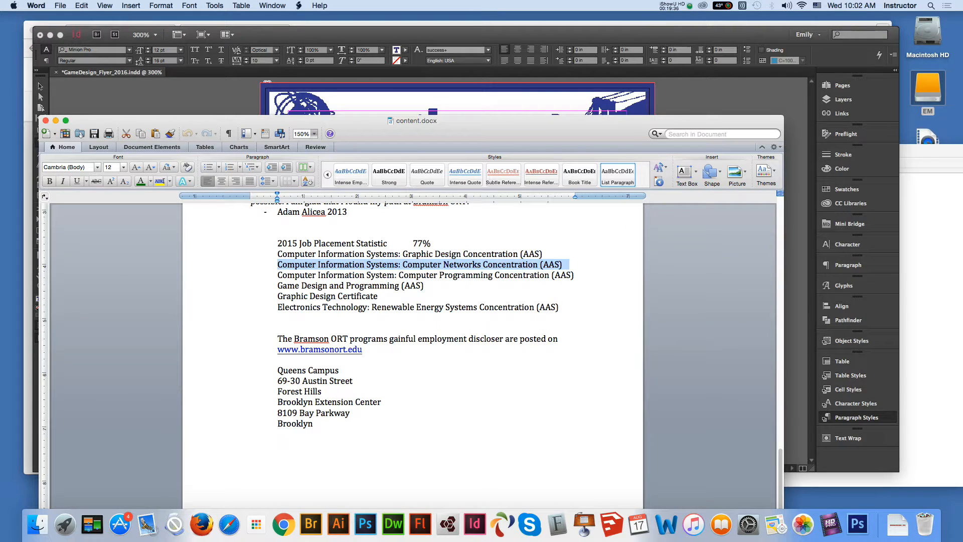
left_click_drag(278, 275, 581, 274)
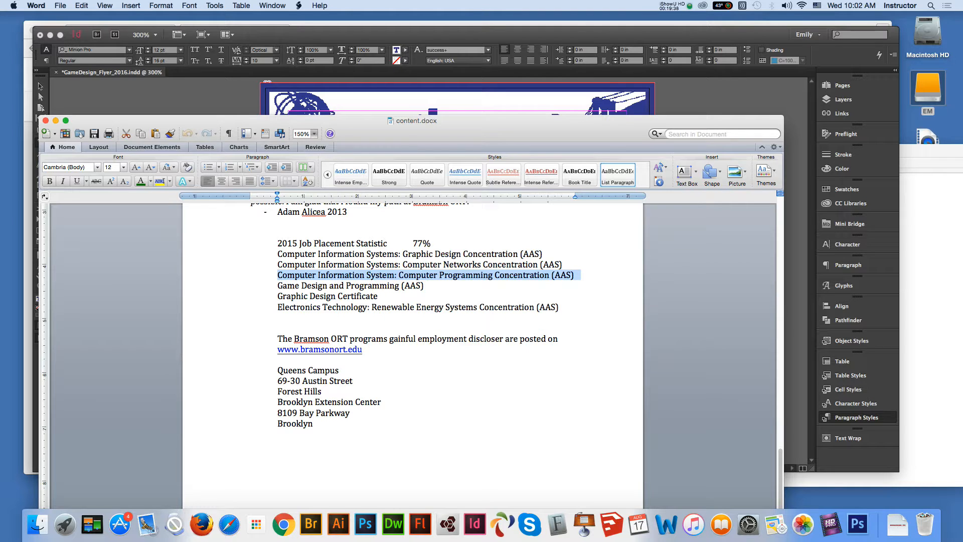
key("super+Tab")
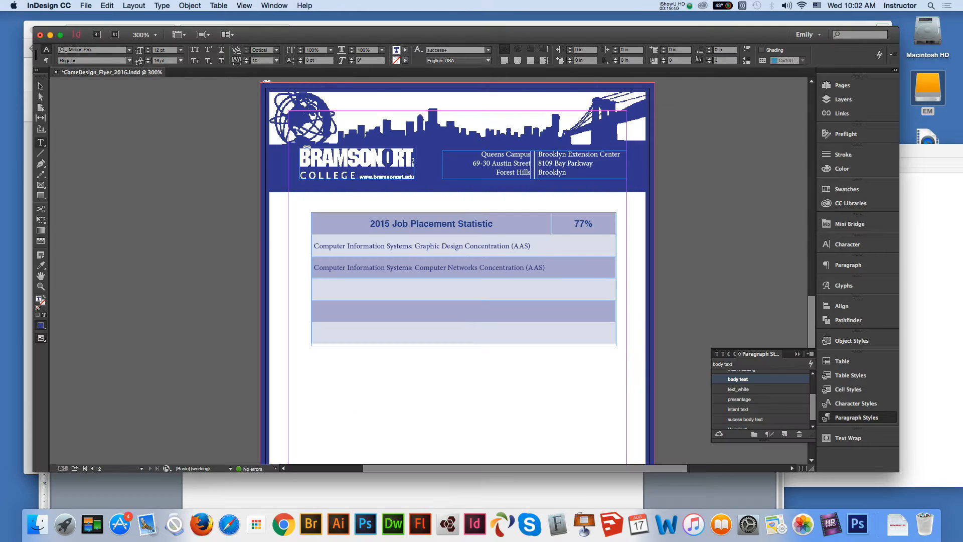
key("super+v")
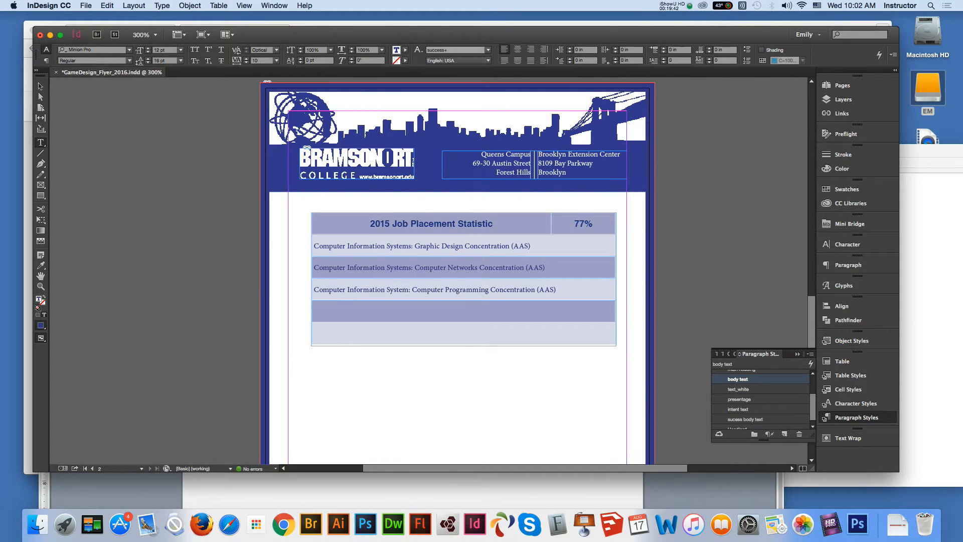
- Copy "Game Design and Programming (AAS)" from the Word document into the InDesign table's fifth row
key("super+Tab")
left_click(277, 285)
left_click_drag(277, 286, 430, 285)
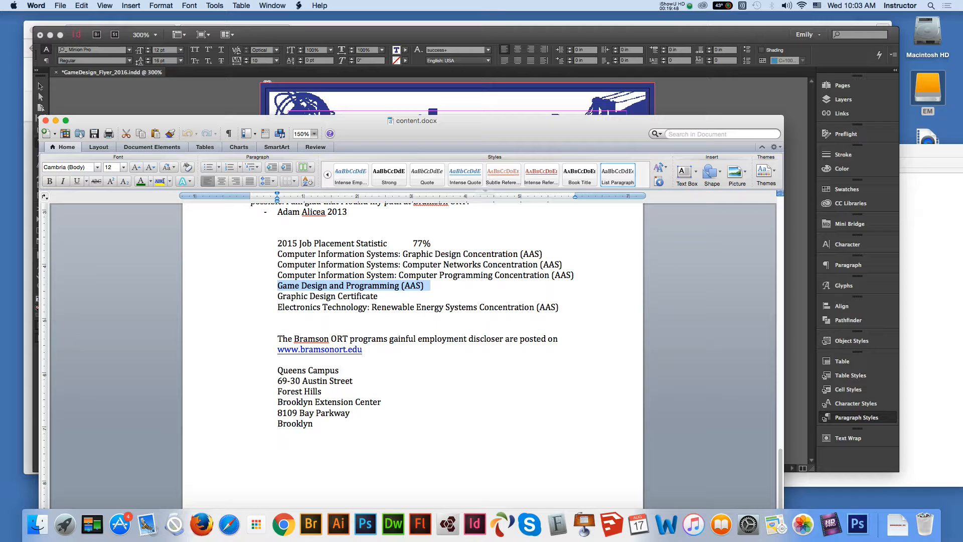
key("super+Tab")
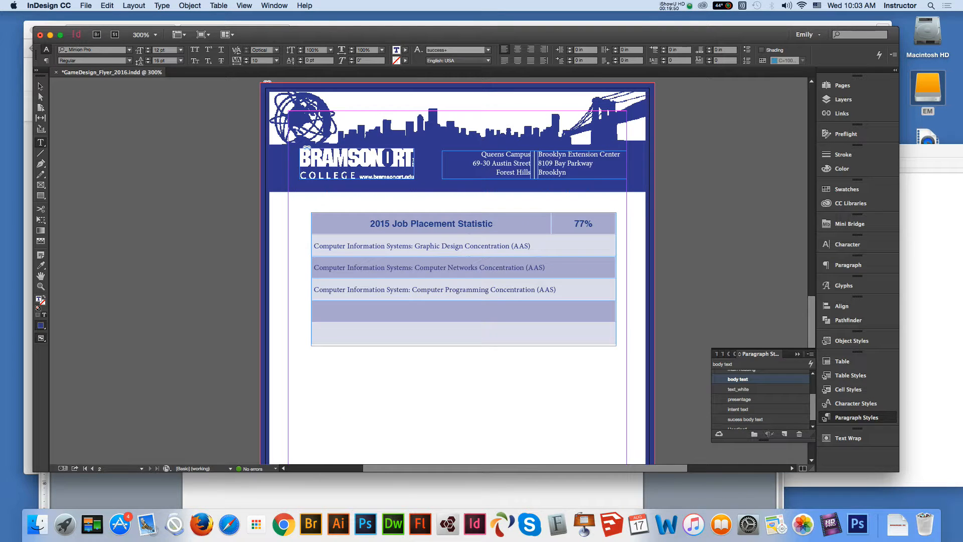
key("Tab")
key("super+v")
- Copy "Graphic Design Certificate" from the Word document into the InDesign table's sixth row
key("super+Tab")
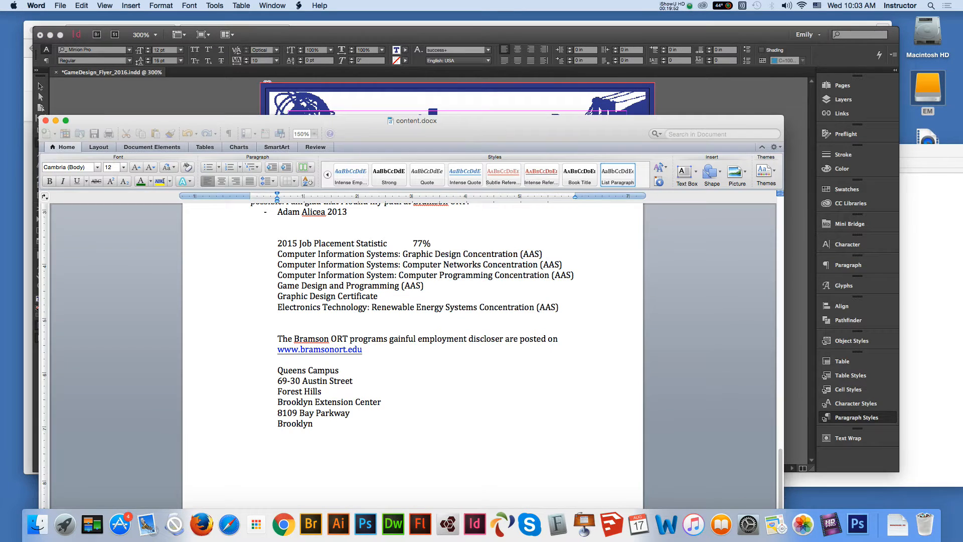
left_click_drag(277, 296, 384, 296)
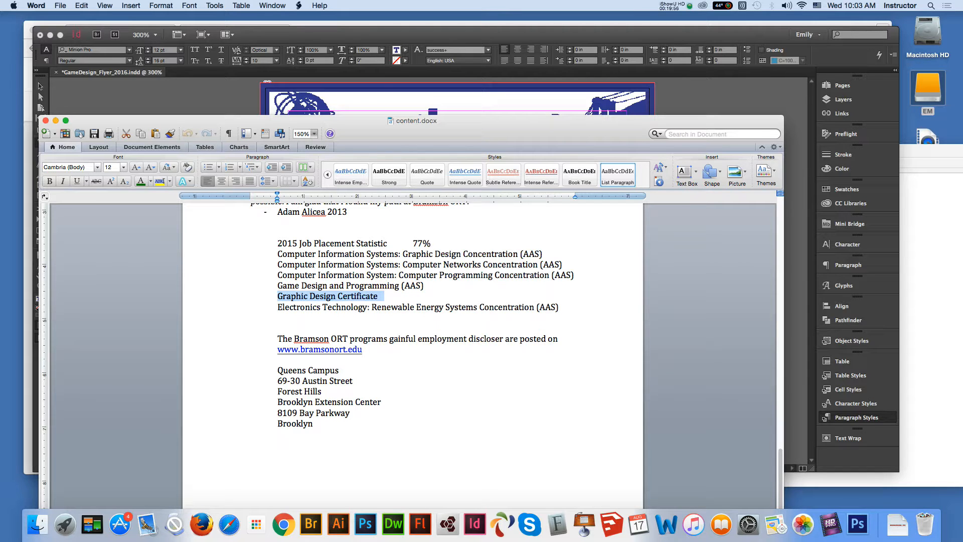
key("super+c")
key("super+Tab")
key("super+v")
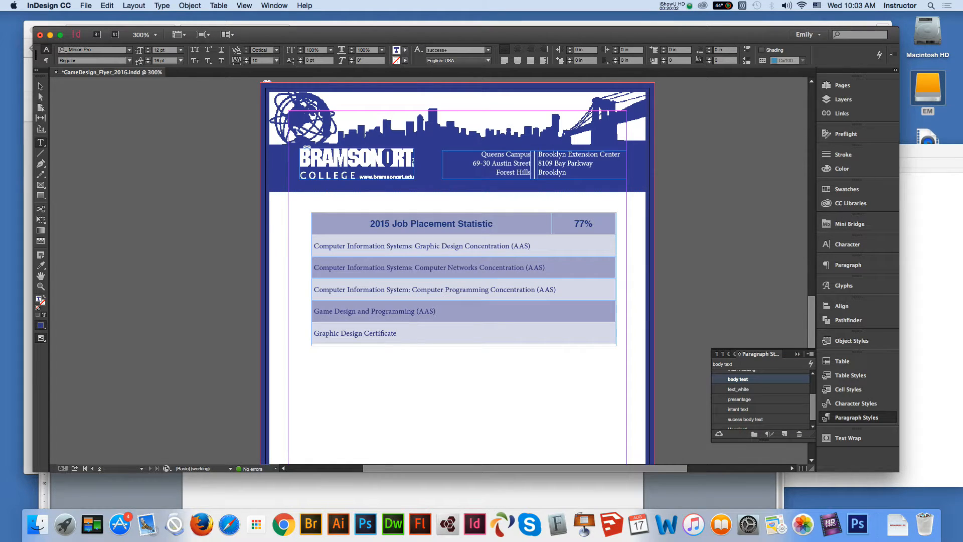
- Insert one row below the table's "Graphic Design Certificate" row
right_click(446, 246)
mouse_move(482, 332)
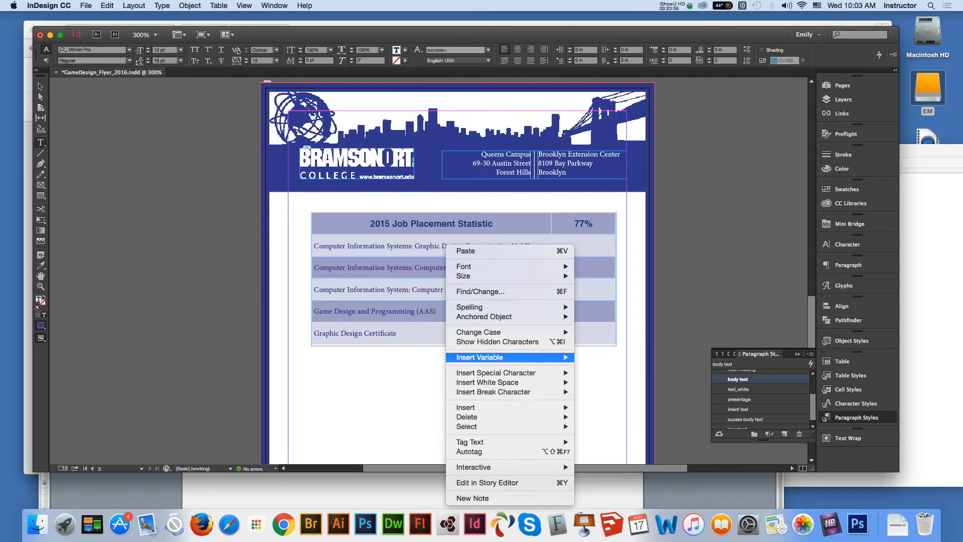
mouse_move(480, 357)
mouse_move(467, 407)
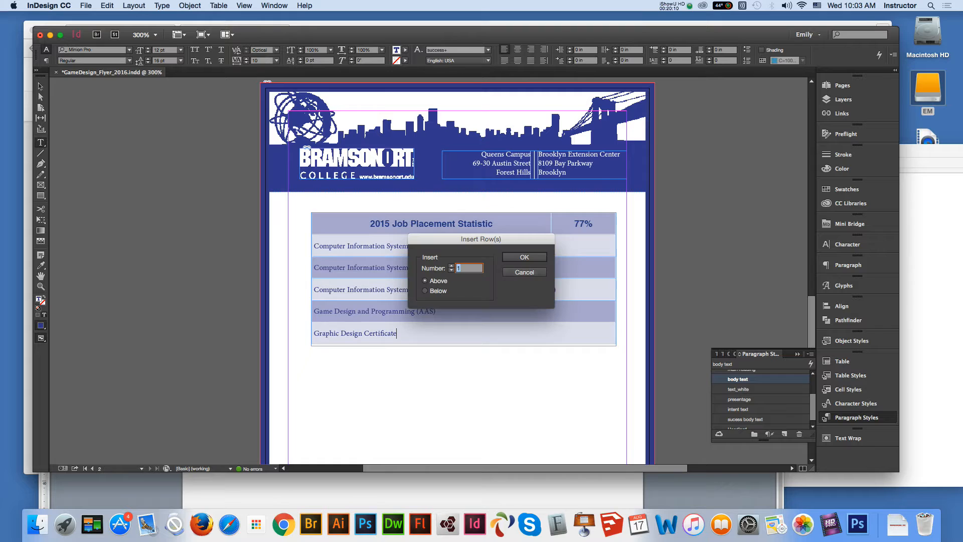
key("Return")
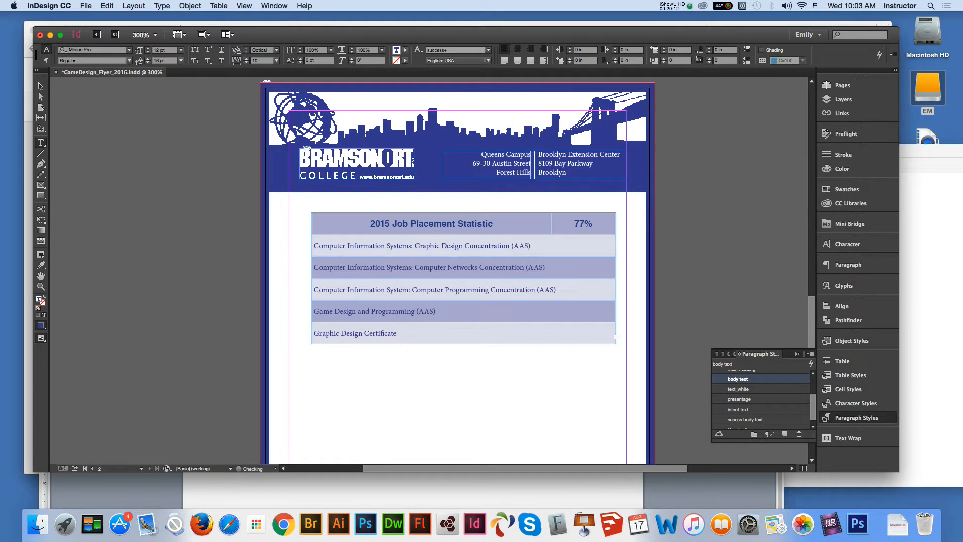
- Extend the table's text frame downward and copy "Electronics Technology: Renewable Energy Systems Concentration (AAS)" from the Word document into the table's empty last row
key("Escape")
left_click_drag(464, 345, 464, 370)
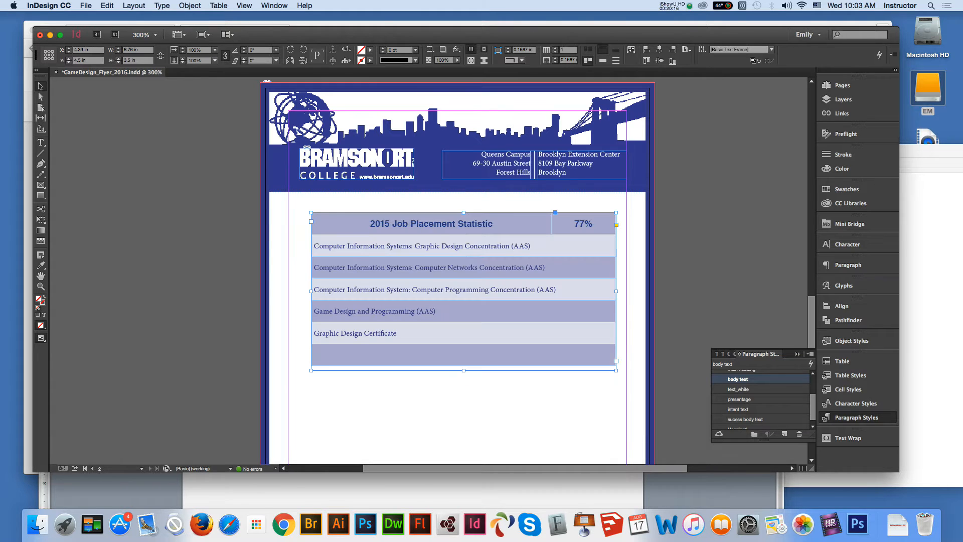
key("super+Tab")
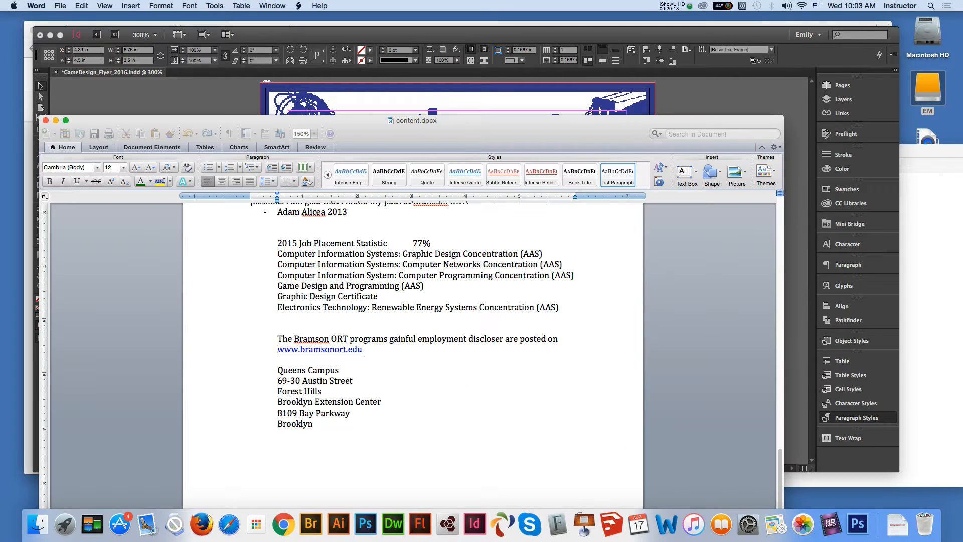
left_click_drag(277, 307, 558, 307)
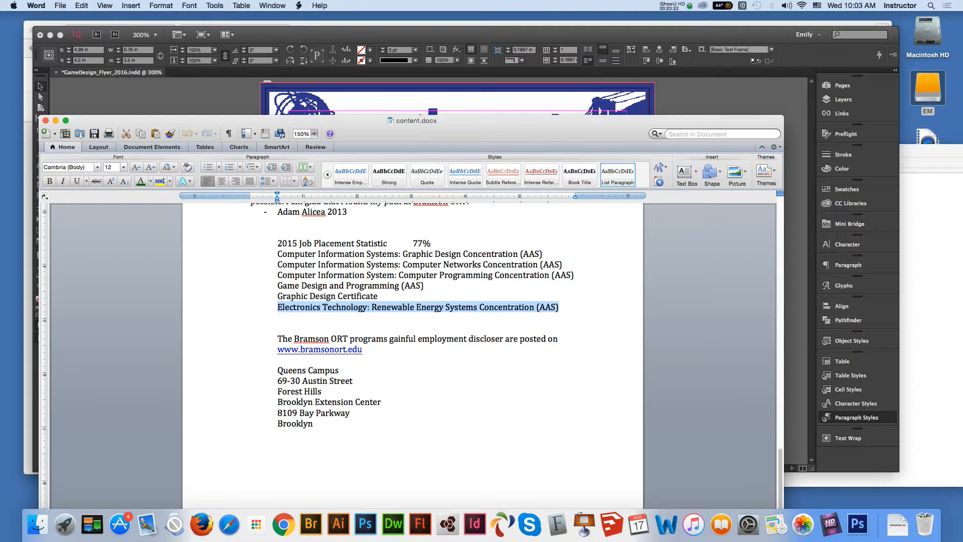
key("super+Tab")
double_click(316, 355)
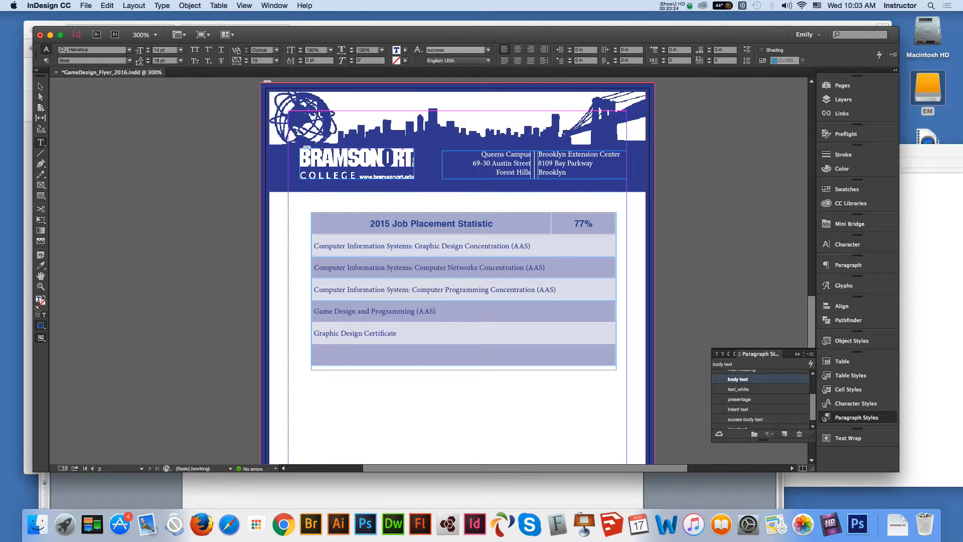
key("super+v")
- Match the last row's text to the formatting of the "Graphic Design Certificate" row with the Eyedropper tool
left_click_drag(339, 361, 313, 350)
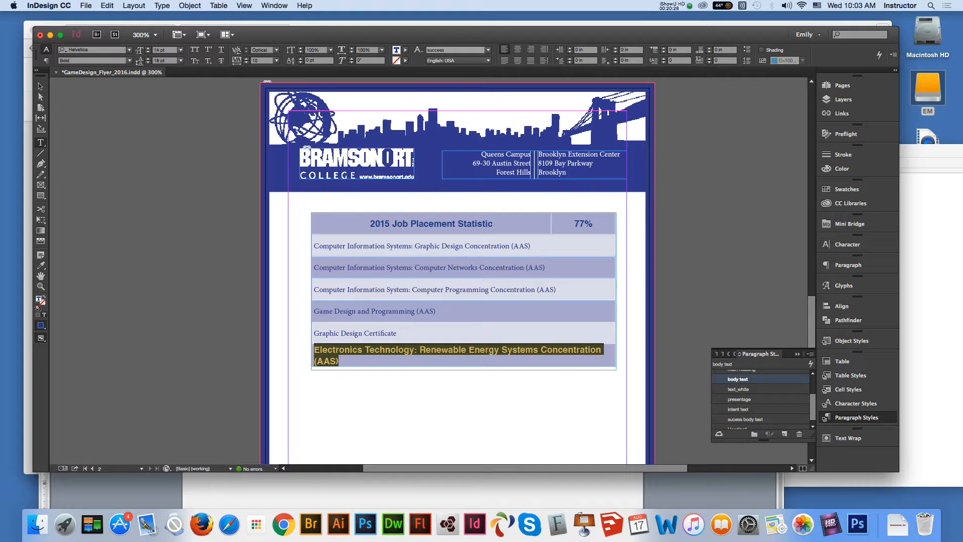
left_click(41, 266)
left_click(355, 333)
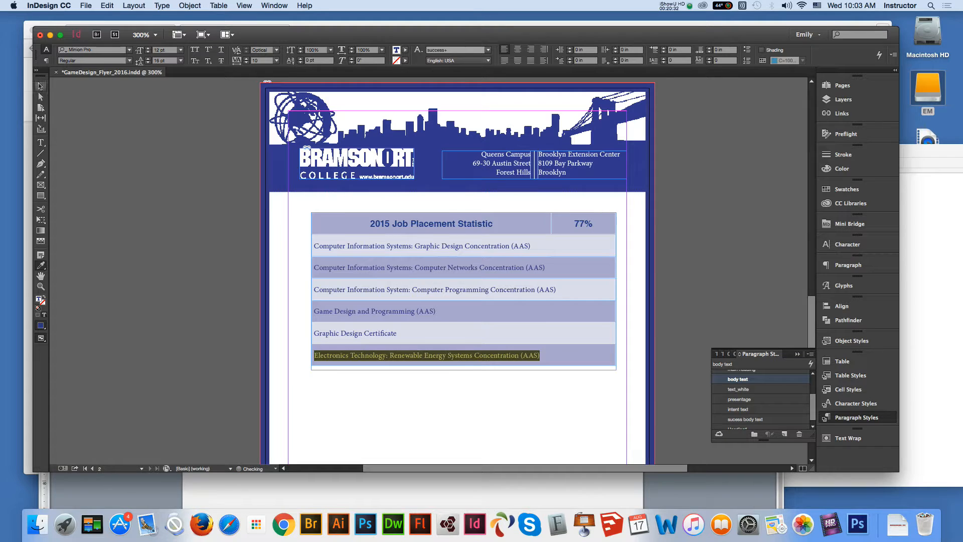
left_click(40, 86)
left_click(122, 240)
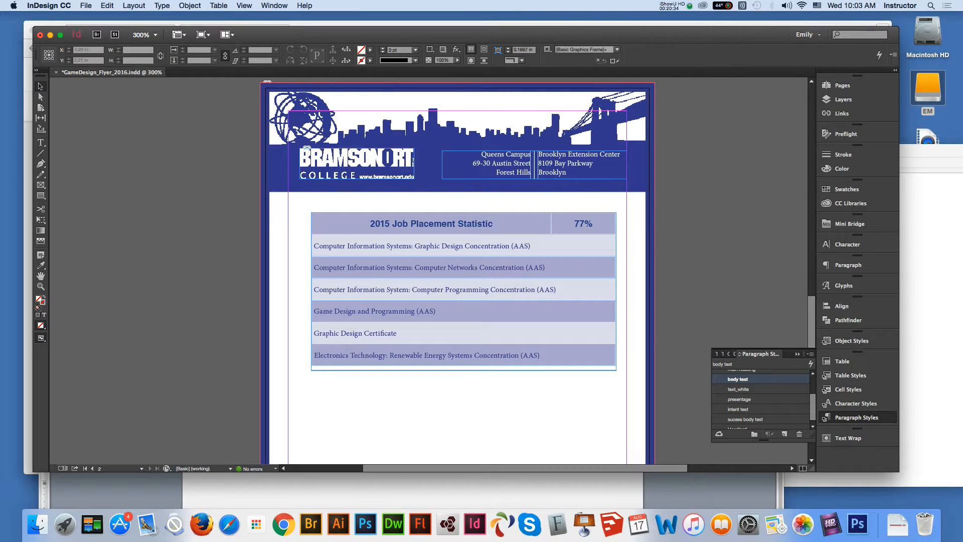
- Shorten the table's text frame to about 3.42 in high and apply a drop shadow with its default settings
left_click(312, 221)
left_click_drag(616, 367, 616, 366)
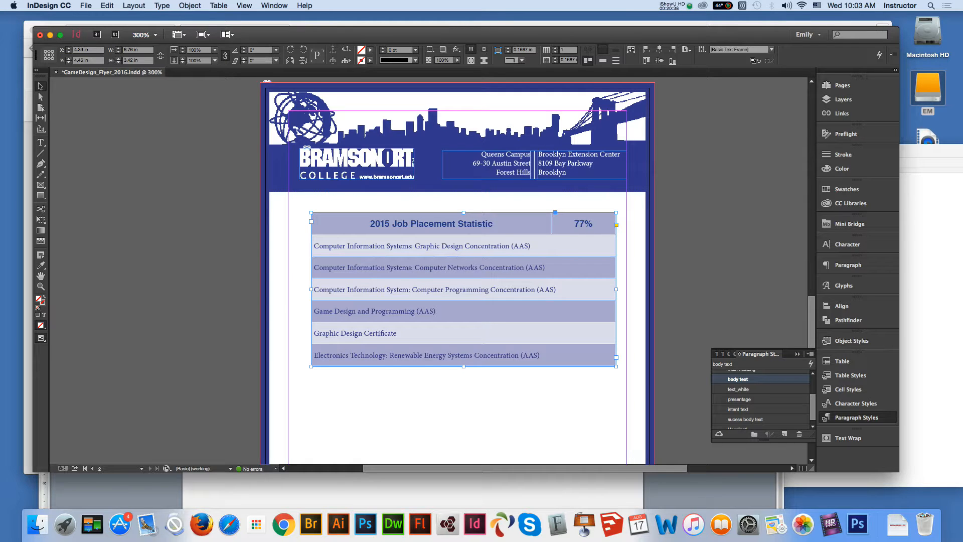
left_click(456, 49)
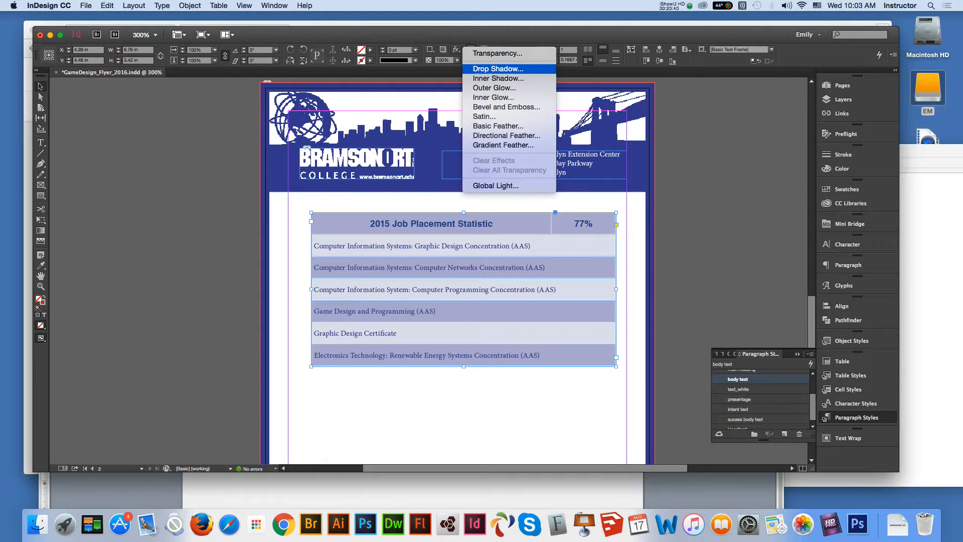
left_click(498, 69)
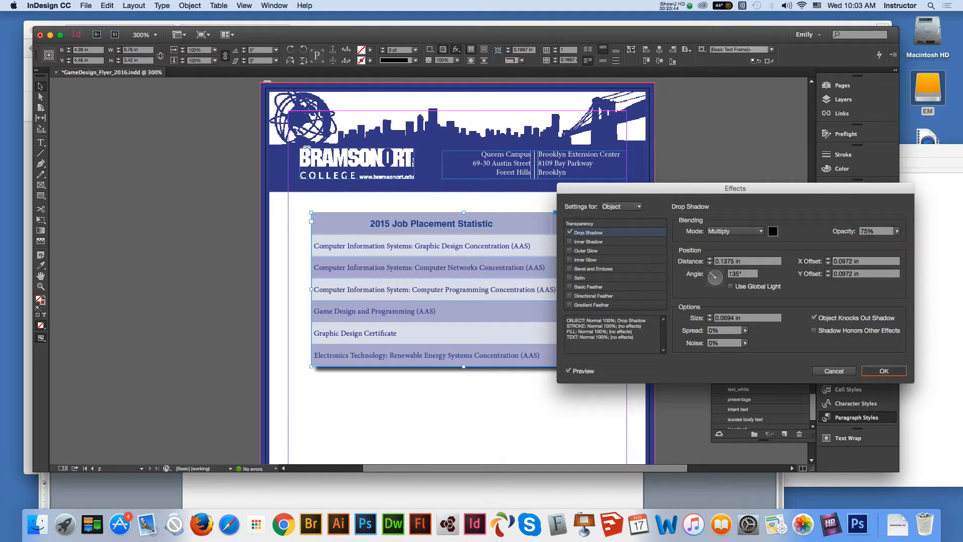
left_click(883, 371)
left_click(82, 101)
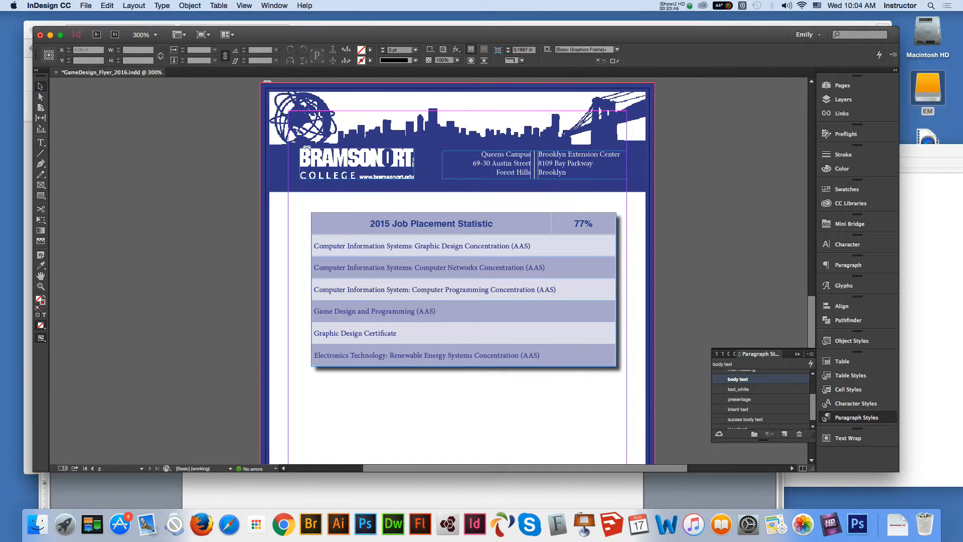
- Nudge the job placement table to the left, to an X position of about 4.25 in
left_click(463, 288)
key("Left")
key("Left")
key("Left")
key("Left")
key("Left")
key("Left")
key("Left")
key("Left")
key("Left")
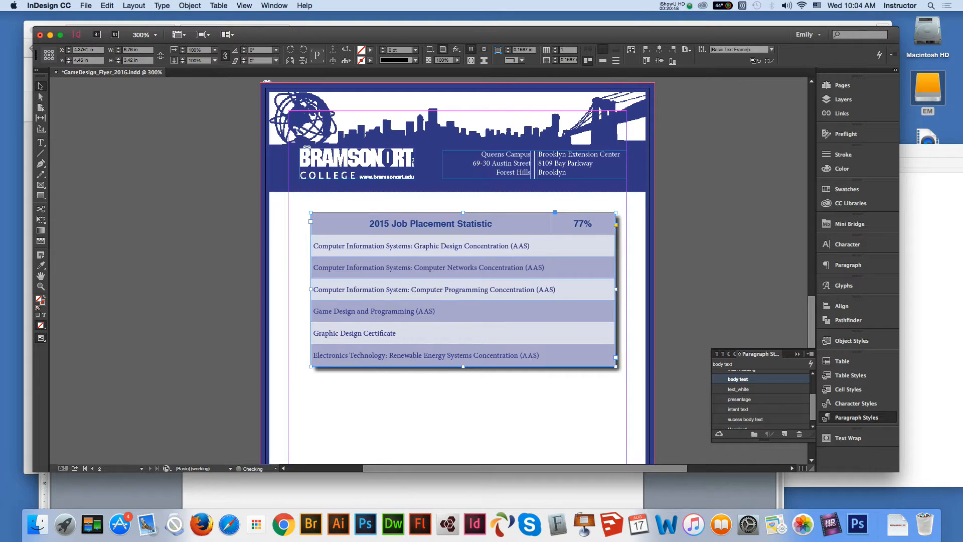
key("Left")
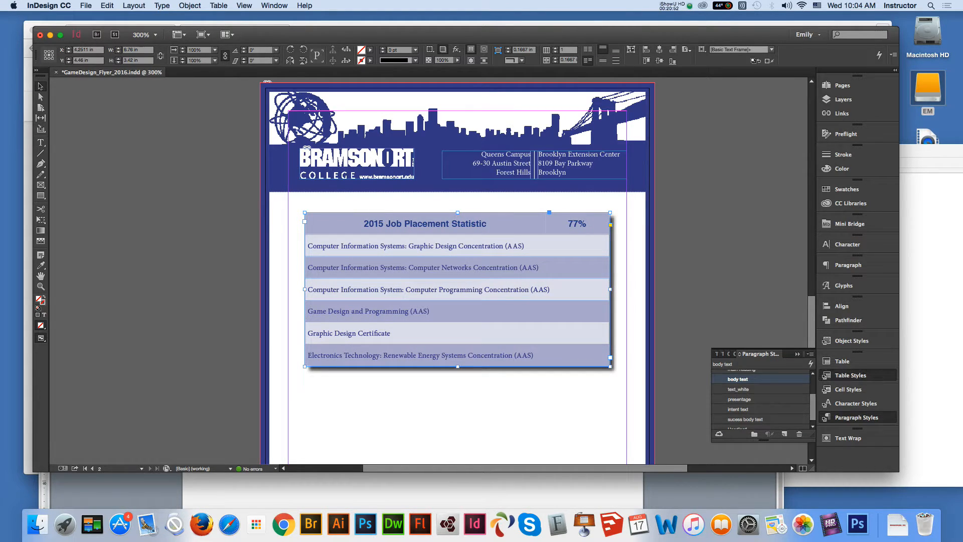
left_click(853, 375)
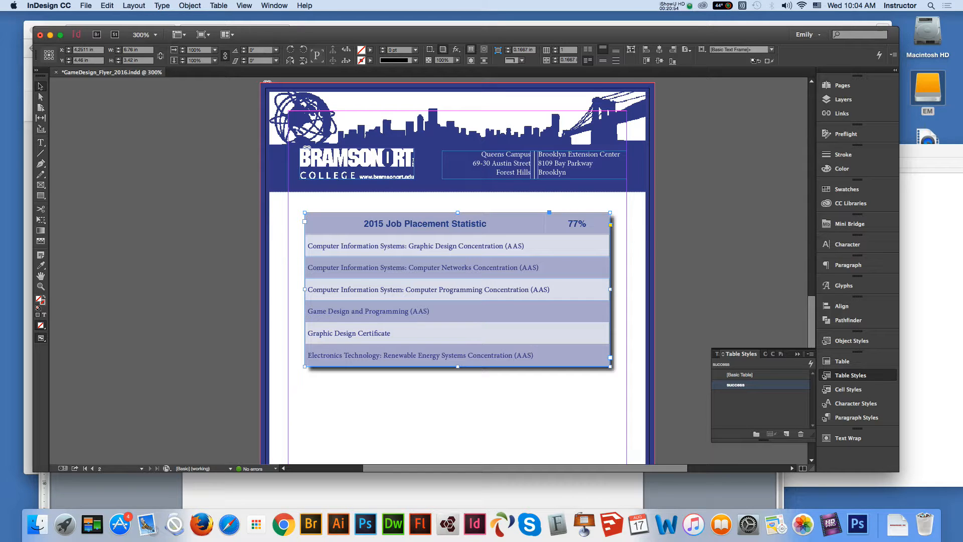
right_click(547, 206)
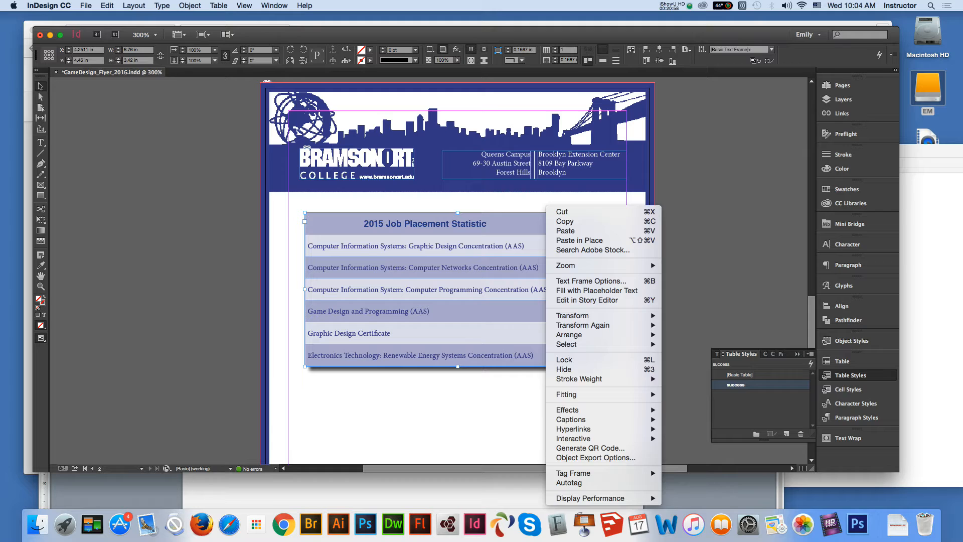
key("Escape")
left_click(809, 354)
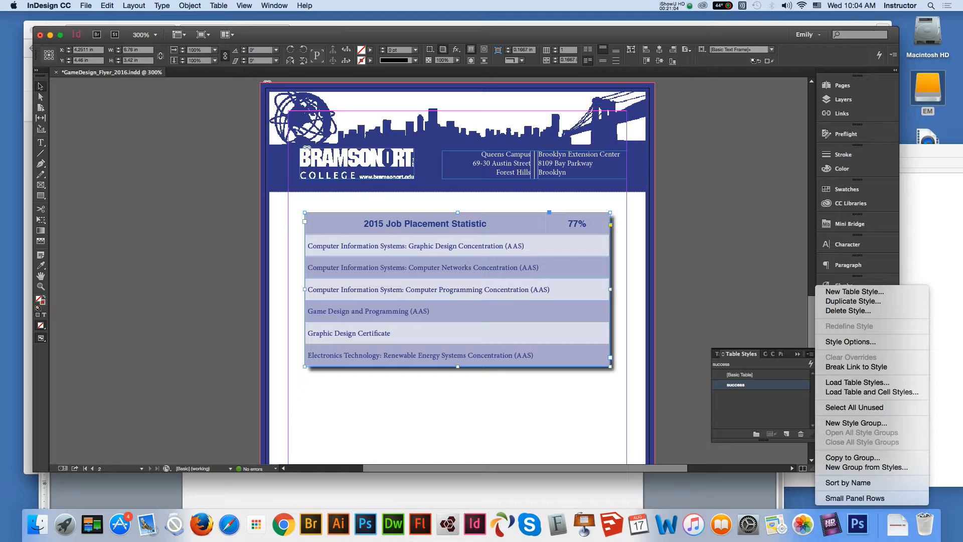
key("Escape")
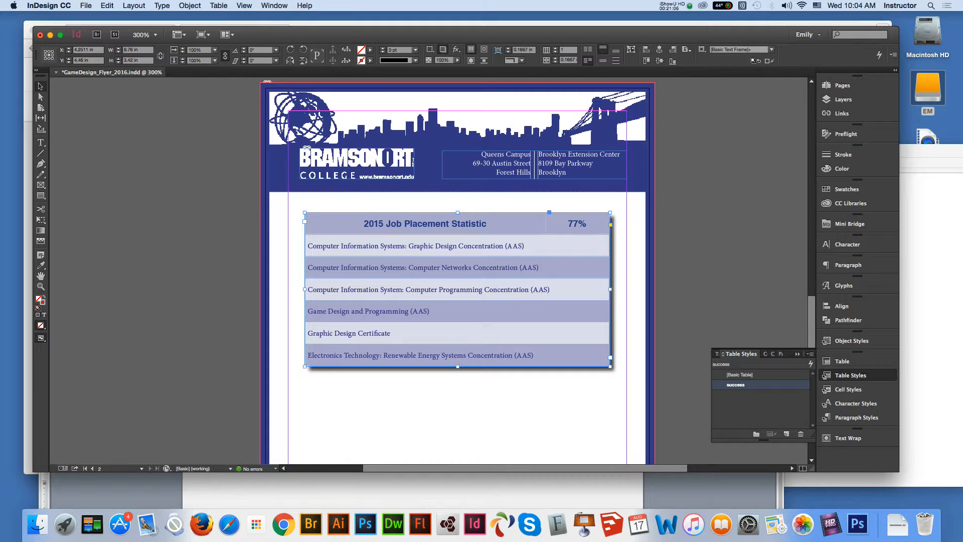
- Draw a text frame about 6.94 in wide and 3.56 in high in the empty area below the table
left_click(41, 275)
left_click_drag(457, 289, 455, 171)
left_click(41, 87)
left_click(402, 319)
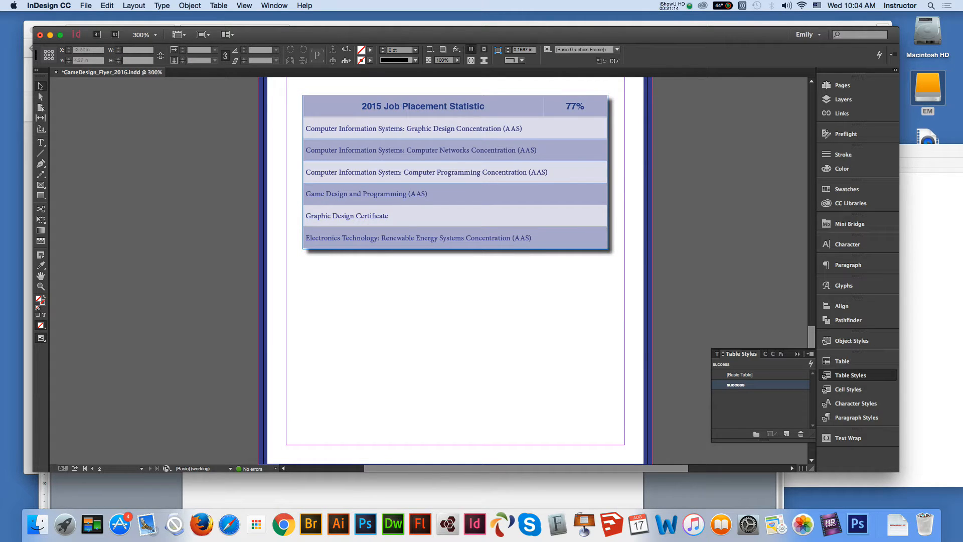
key("t")
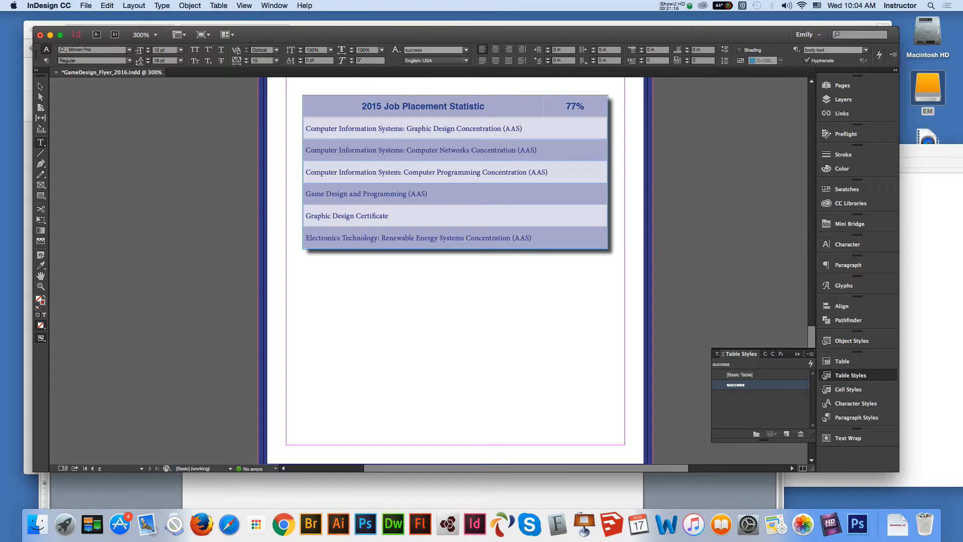
left_click_drag(299, 274, 613, 434)
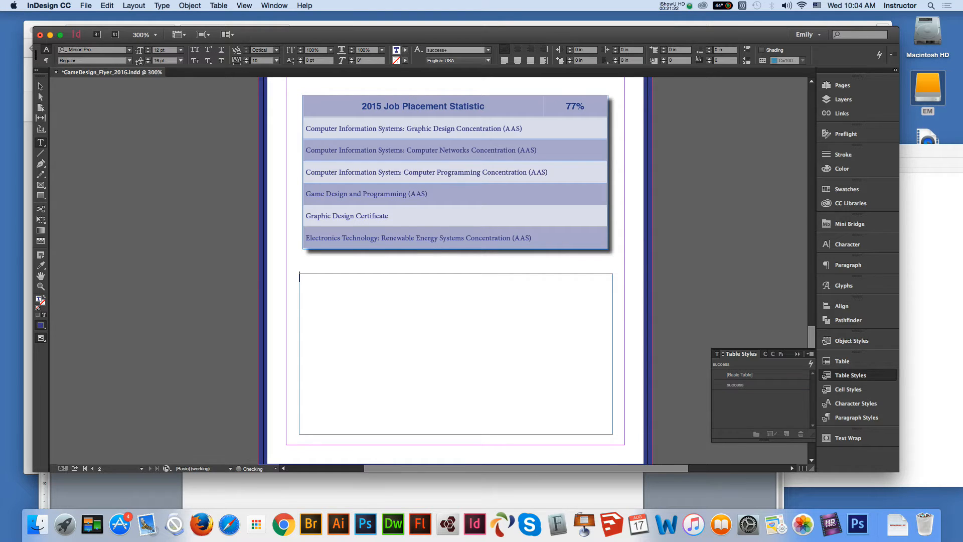
- Divide the new text frame below the table into 3 columns
key("Escape")
right_click(399, 294)
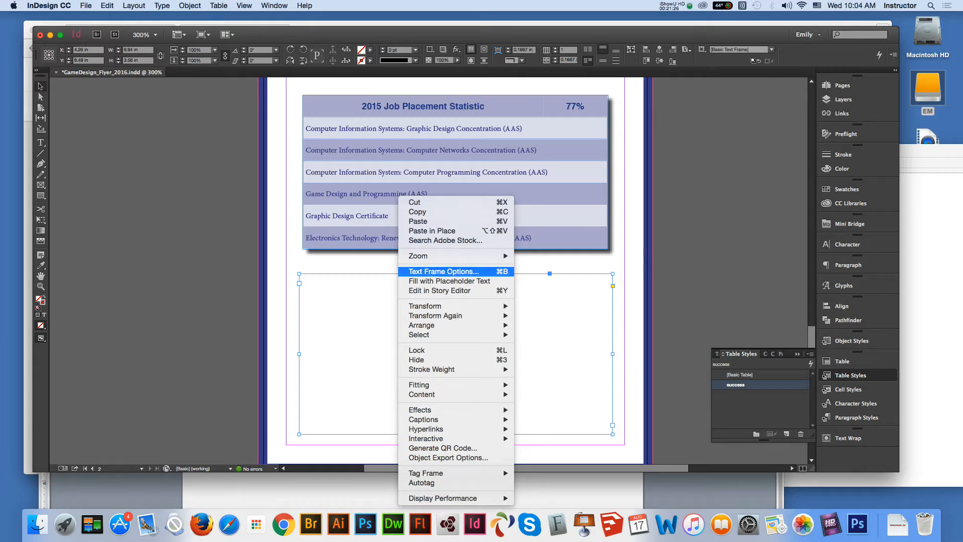
left_click(431, 272)
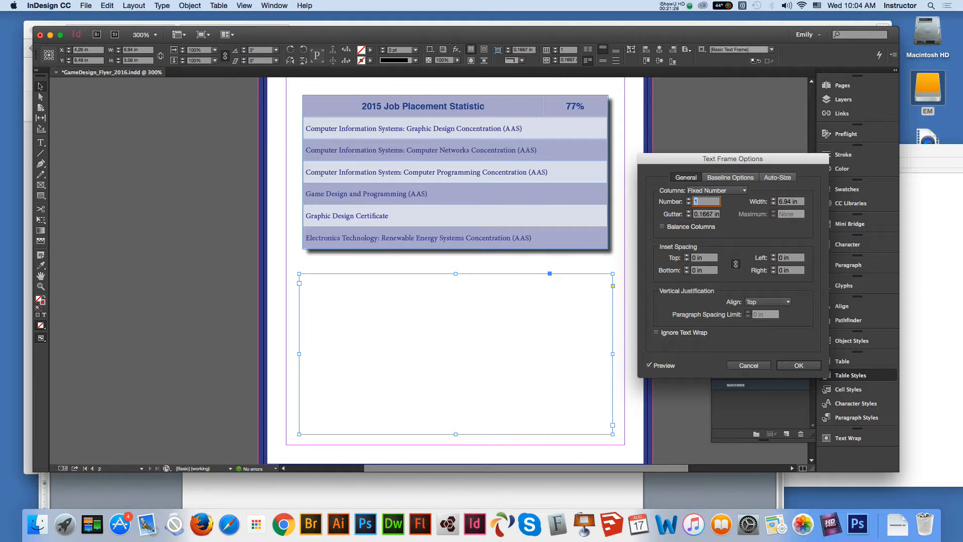
type("3")
key("Return")
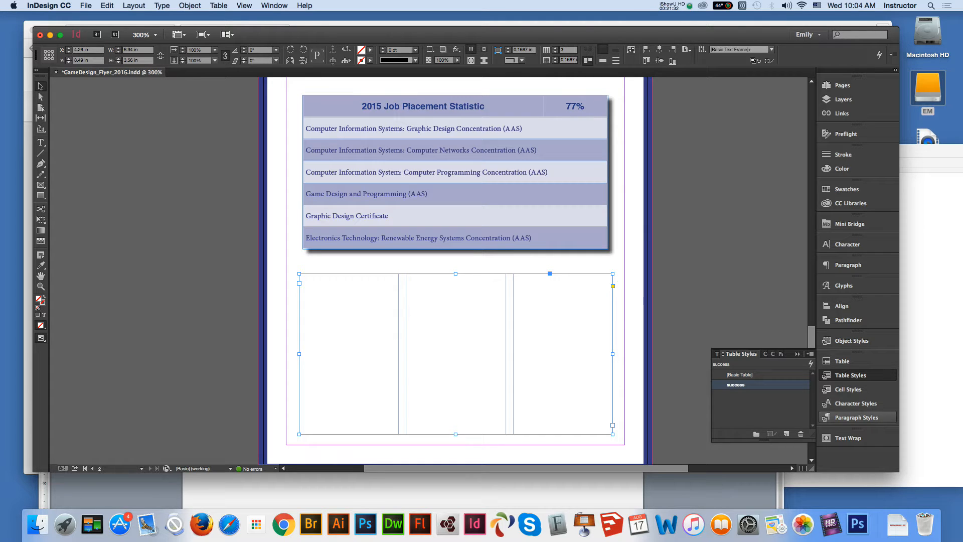
- Apply the "sucess body text" paragraph style to the three-column text frame
left_click(855, 418)
scroll(760, 399, "down", 1)
left_click(746, 415)
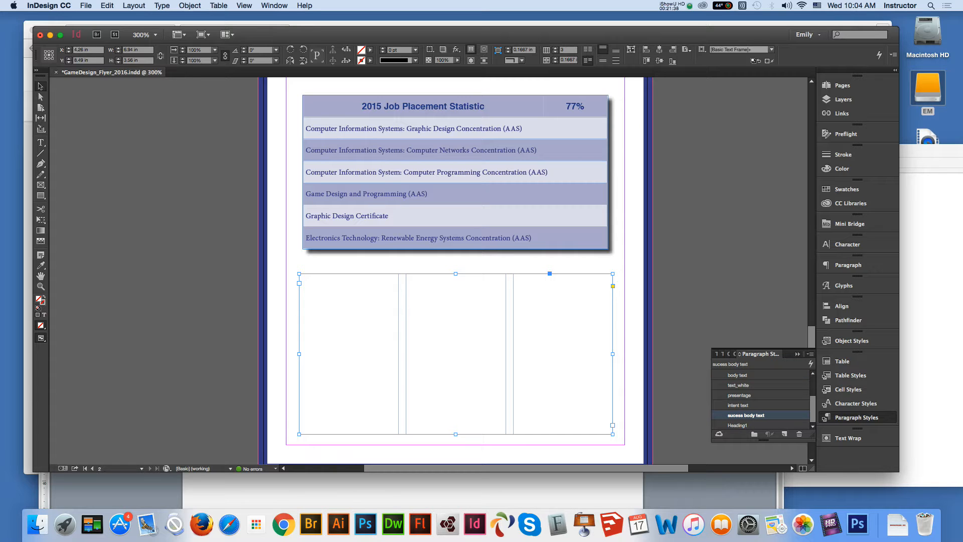
- Copy the graduate's testimonial from the Word document, from the heading "Bramson ORT College Taught Me Knowledge Required in Industry!" through the signature line
key("super+Tab")
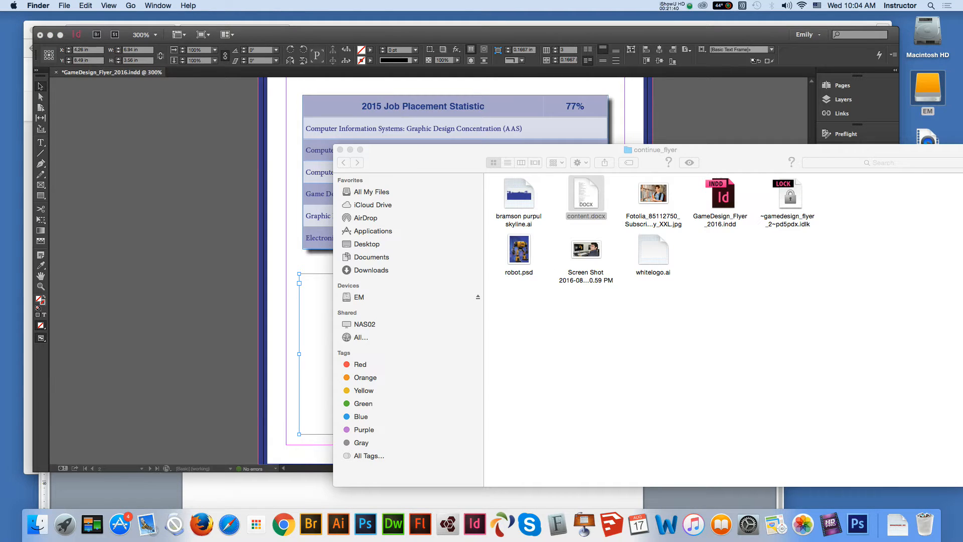
left_click(665, 523)
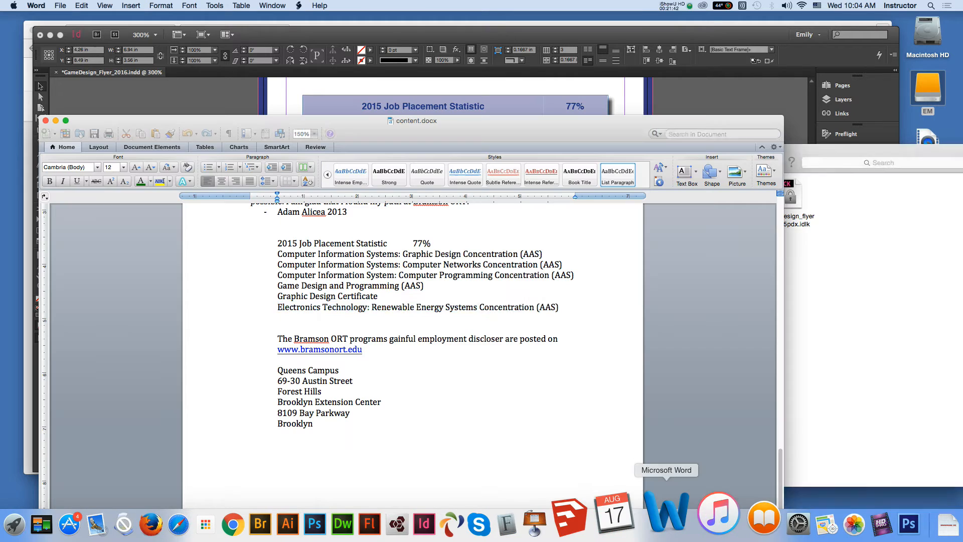
scroll(412, 351, "up", 15)
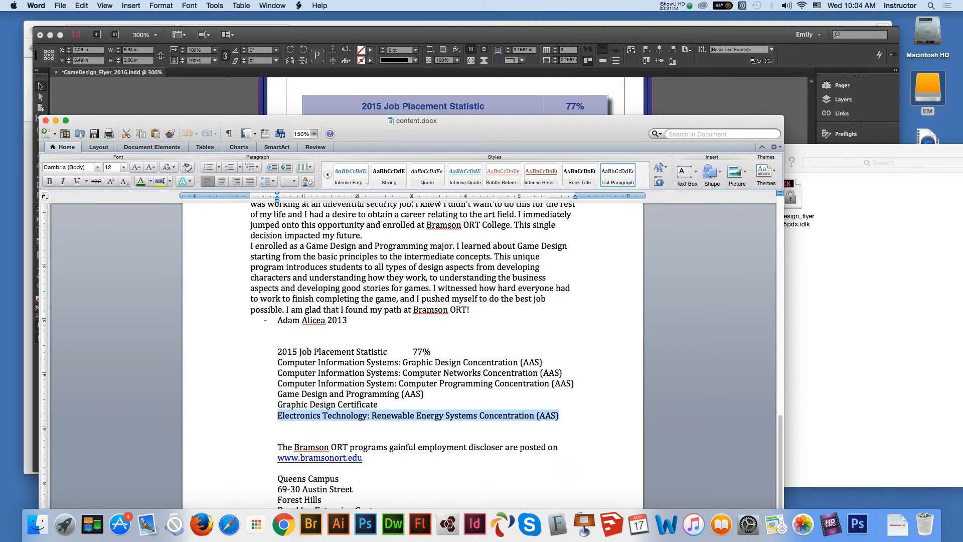
scroll(412, 351, "down", 5)
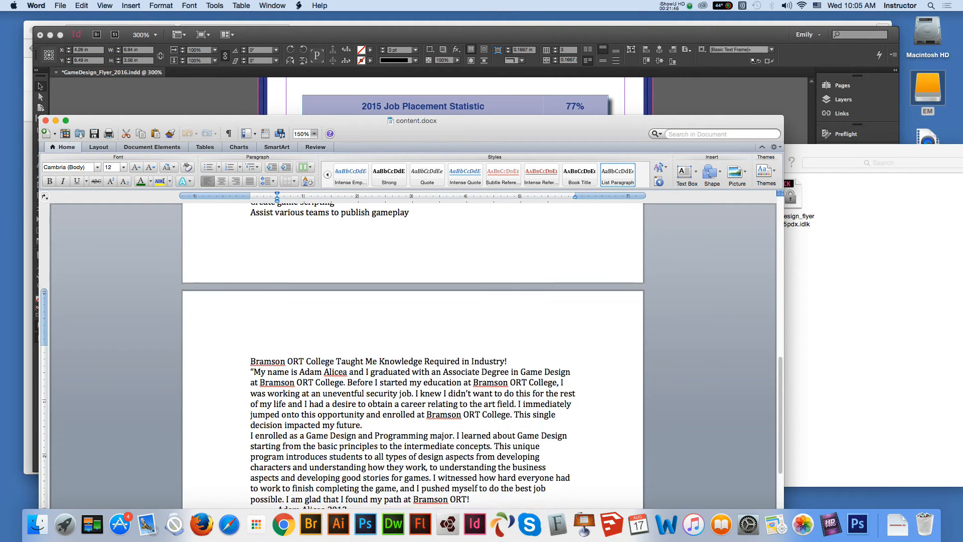
left_click_drag(250, 271, 354, 419)
key("super+c")
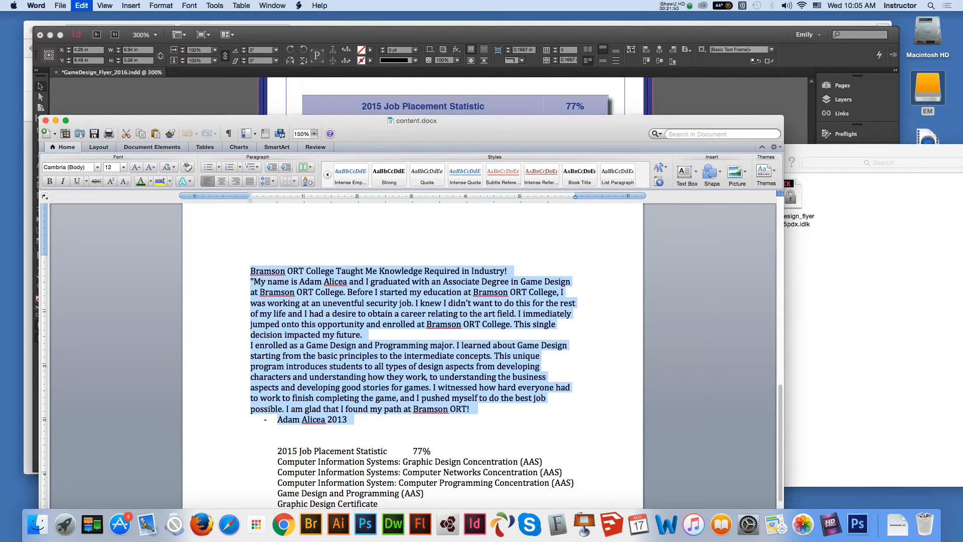
- Try pasting the copied testimonial into the three-column text frame in InDesign
key("super+Tab")
double_click(305, 283)
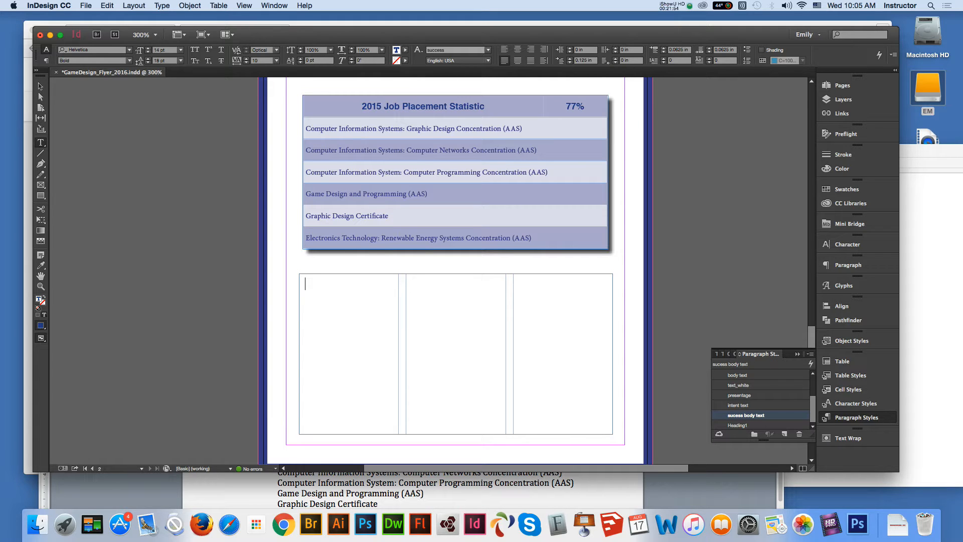
key("super+v")
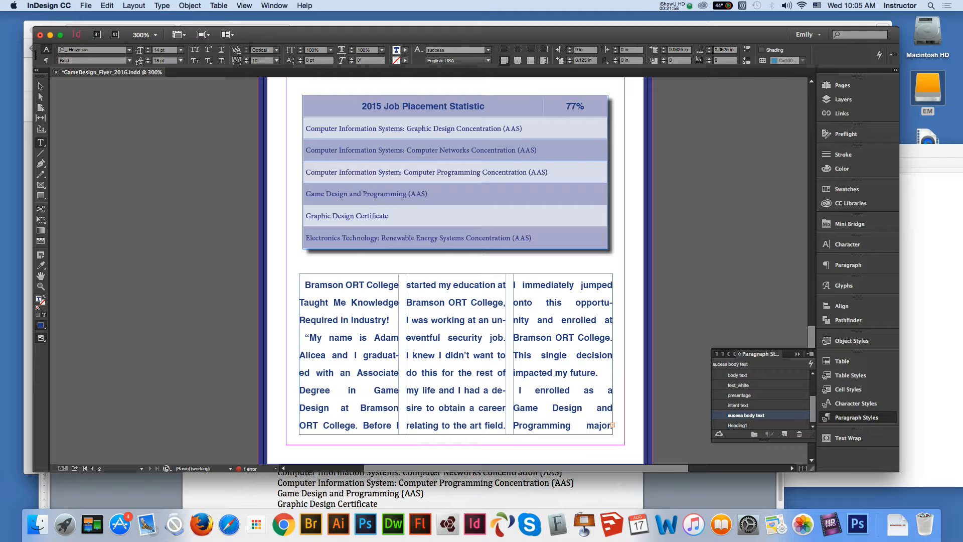
key("super+z")
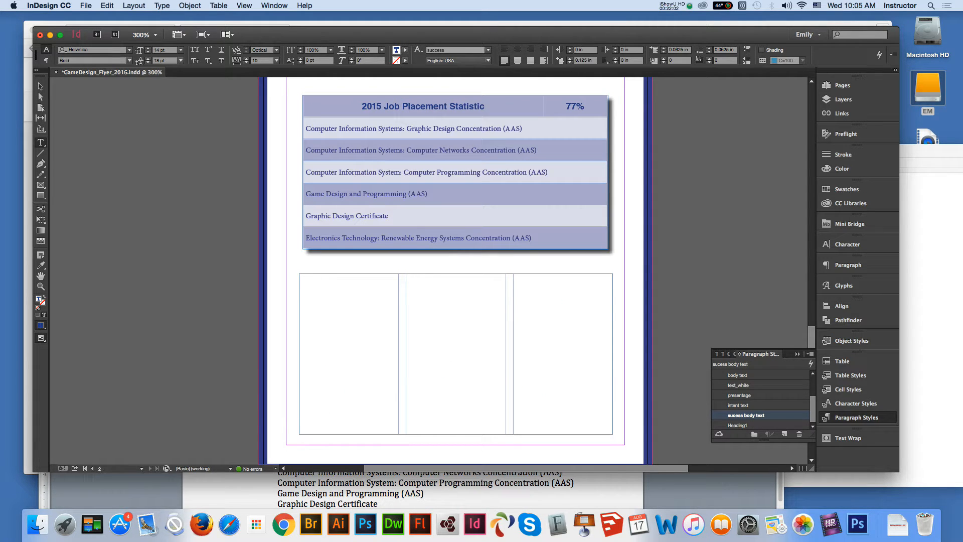
- Check the basic and advanced character format settings of the "sucess body text" paragraph style
double_click(746, 414)
left_click(581, 137)
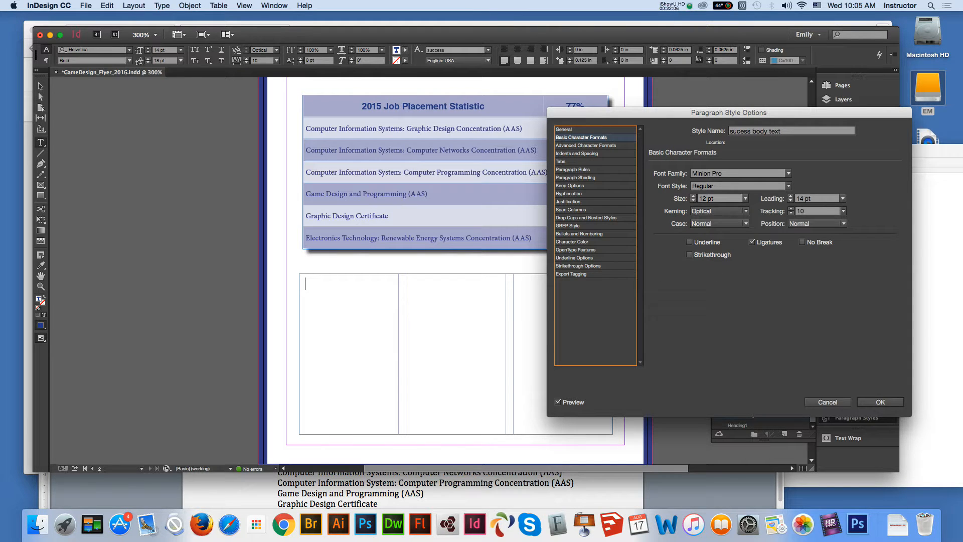
left_click(585, 145)
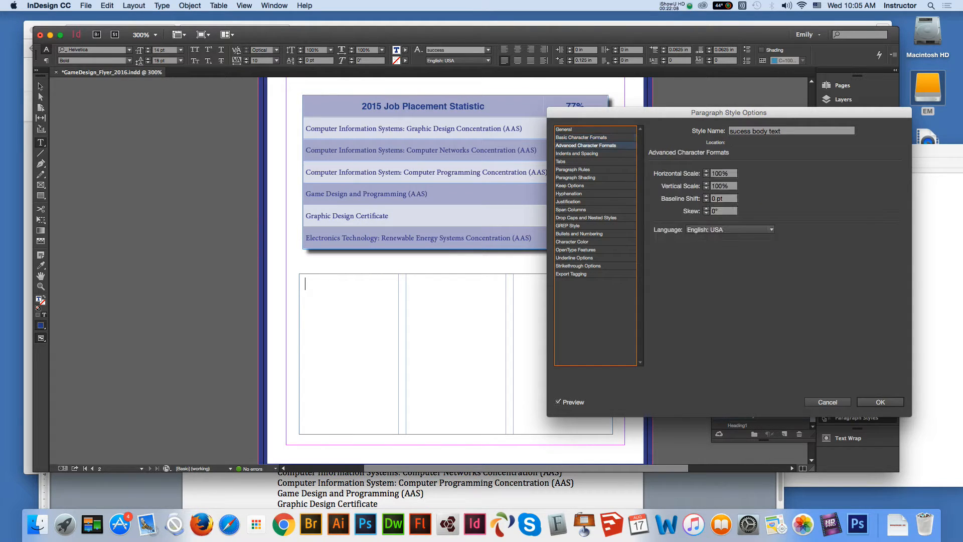
left_click(827, 402)
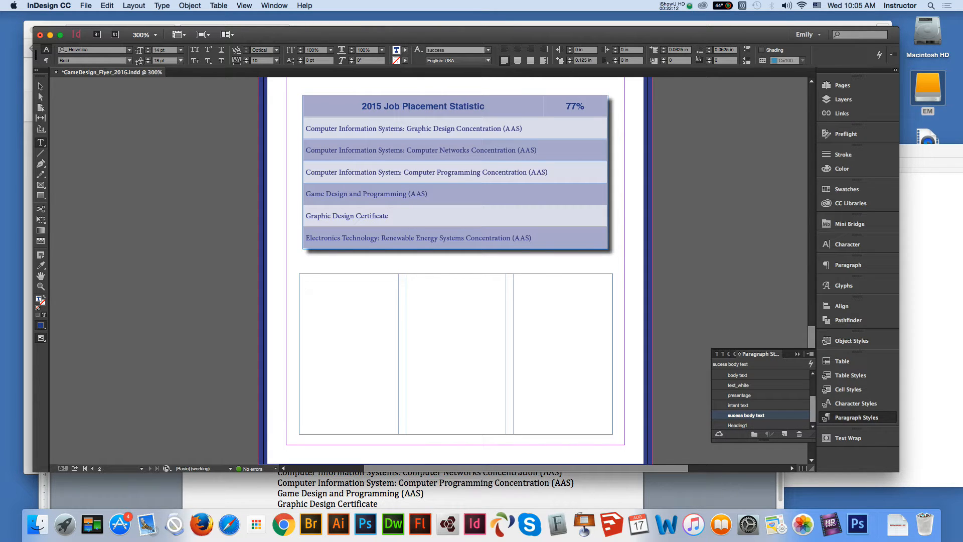
- Switch the empty three-column frame to the "body text" paragraph style and try pasting the copied testimonial into it
scroll(759, 396, "up", 3)
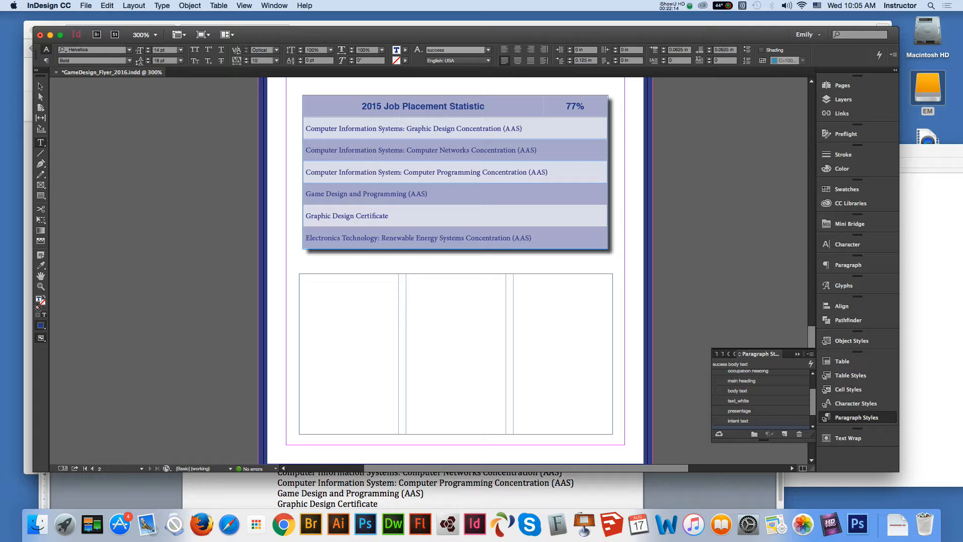
left_click(737, 390)
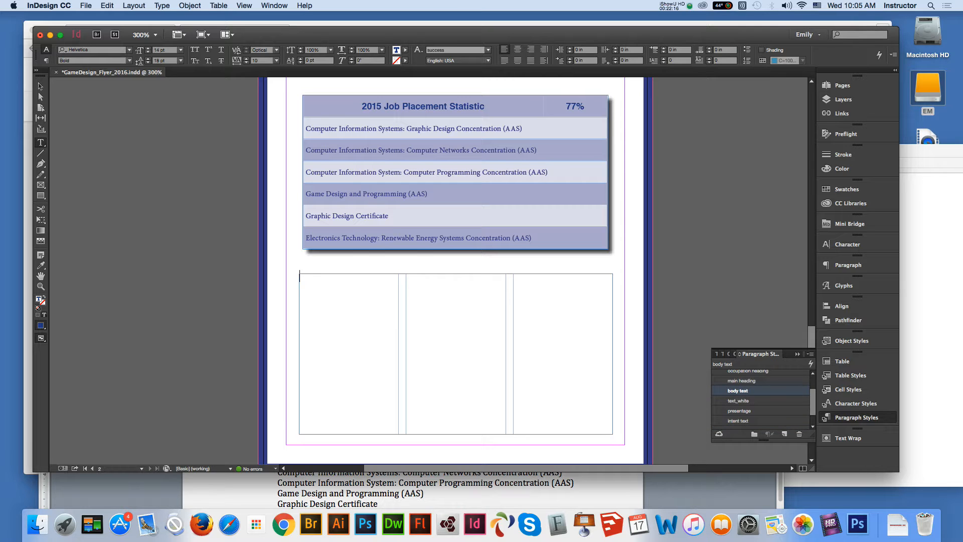
right_click(326, 245)
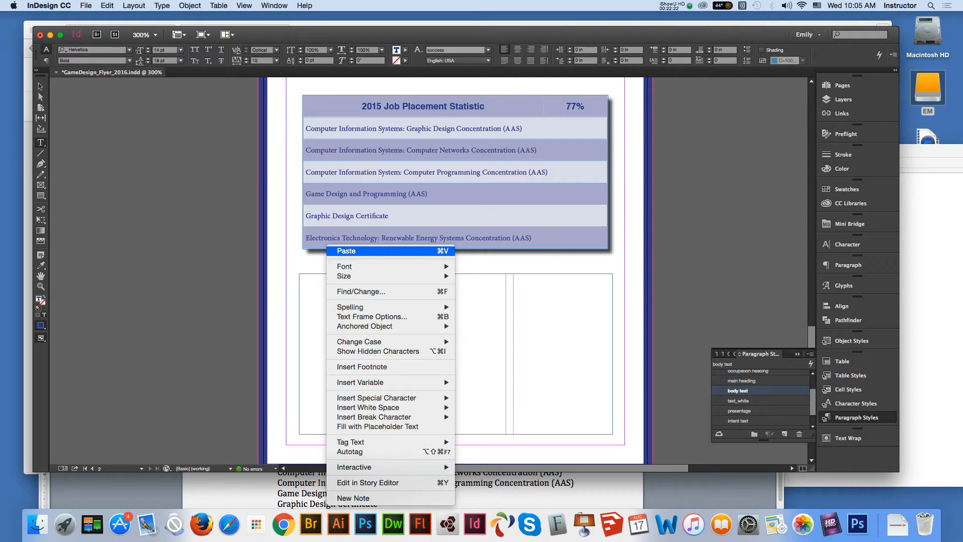
left_click(346, 251)
key("super+z")
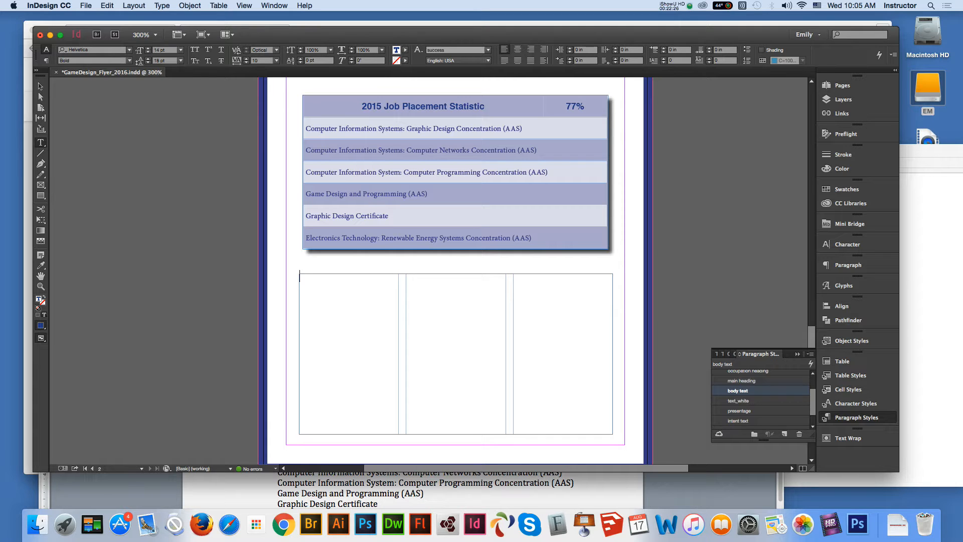
left_click(86, 5)
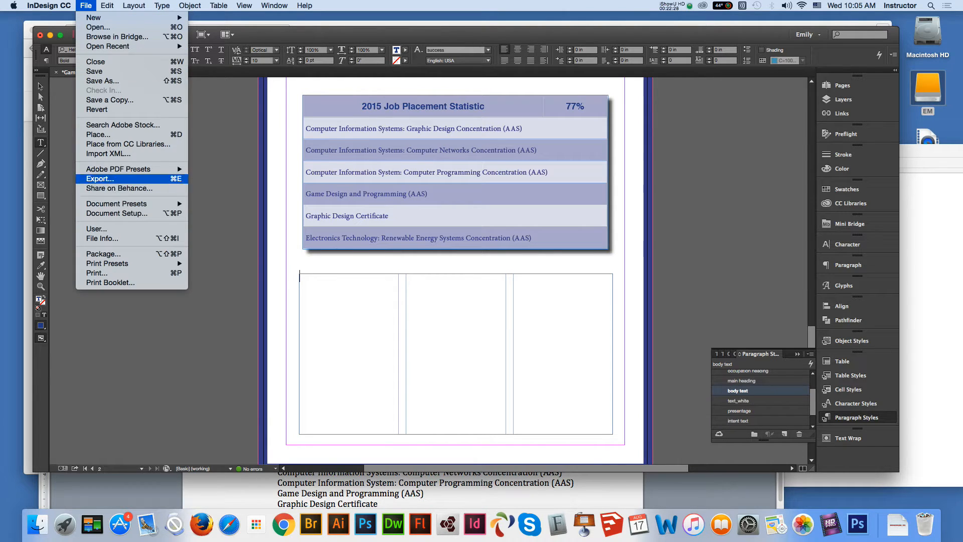
key("Escape")
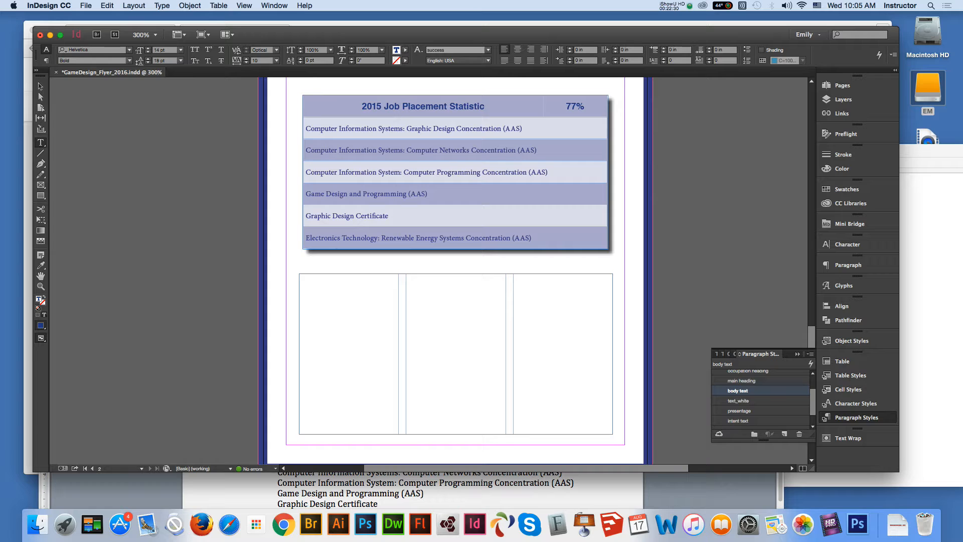
right_click(327, 246)
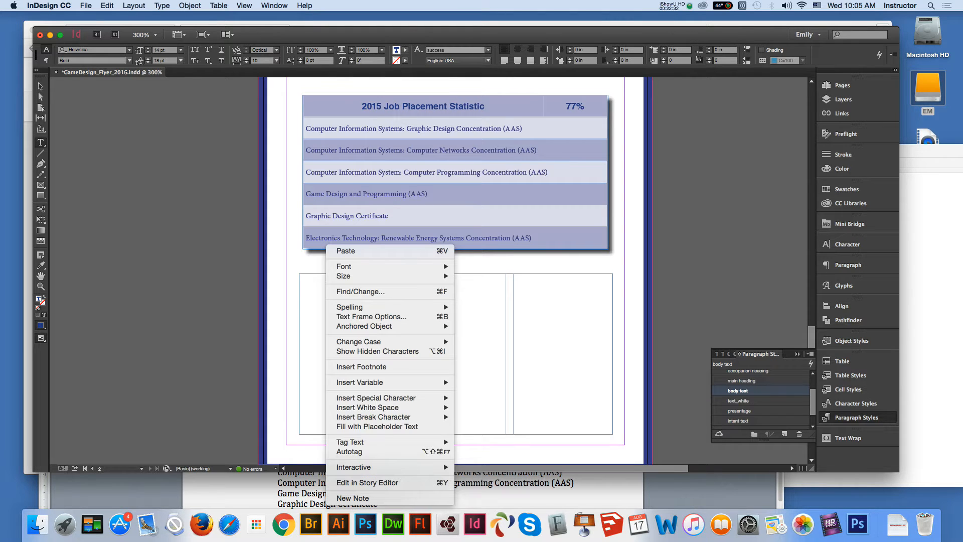
key("Escape")
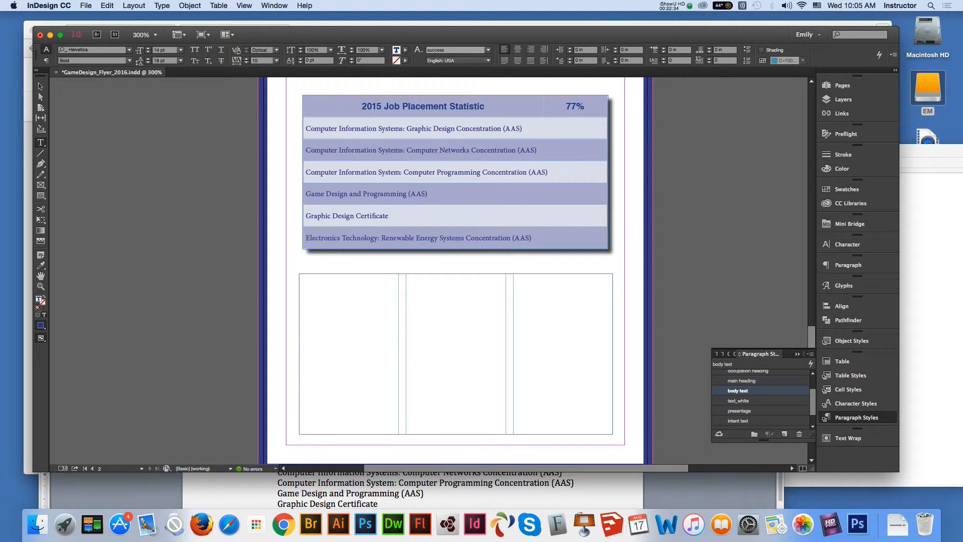
left_click(106, 6)
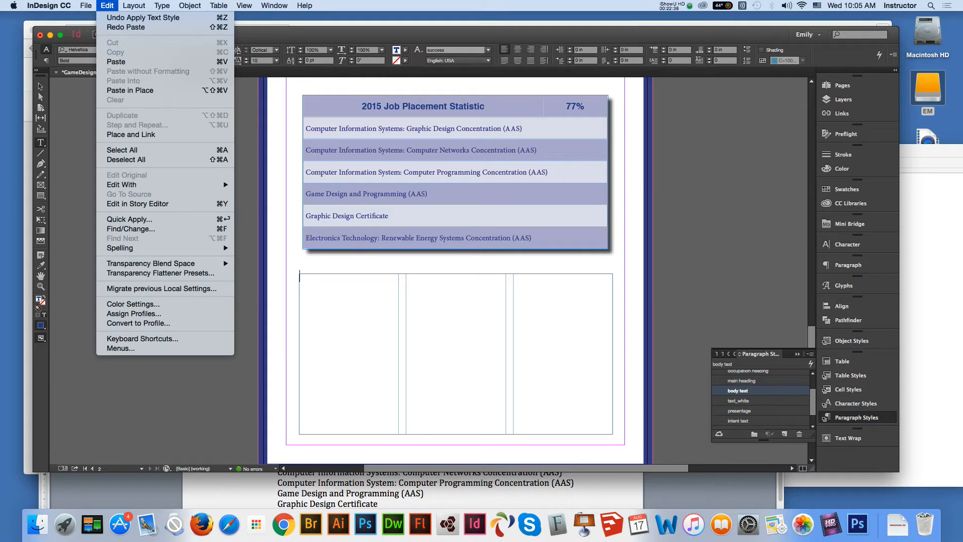
key("Escape")
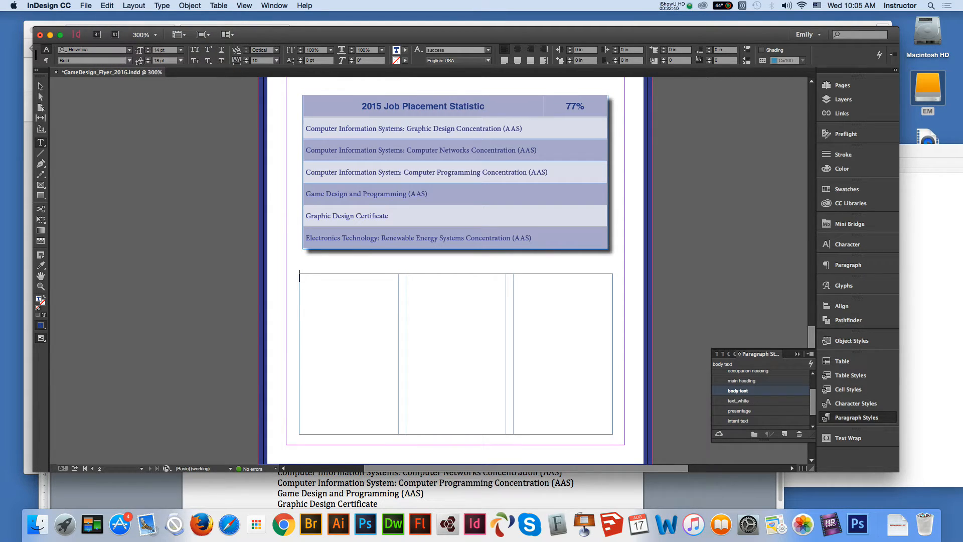
- Paste the testimonial into the three-column frame and apply the "sucess body text" paragraph style to all of it
right_click(326, 297)
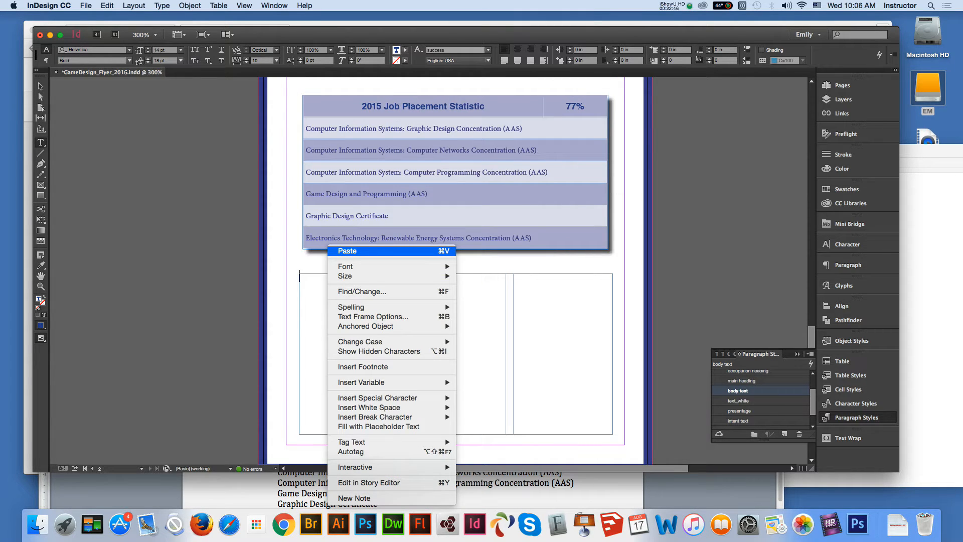
left_click(347, 251)
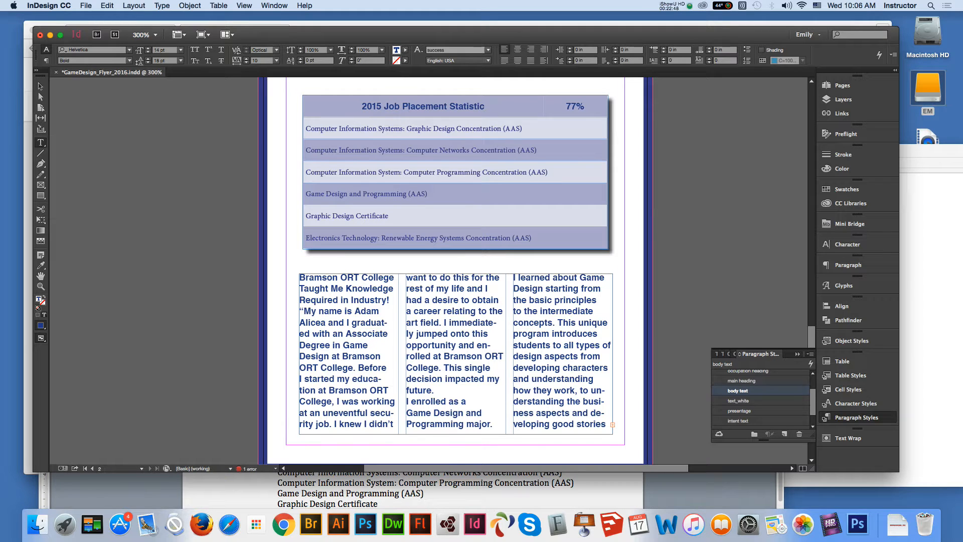
key("super+a")
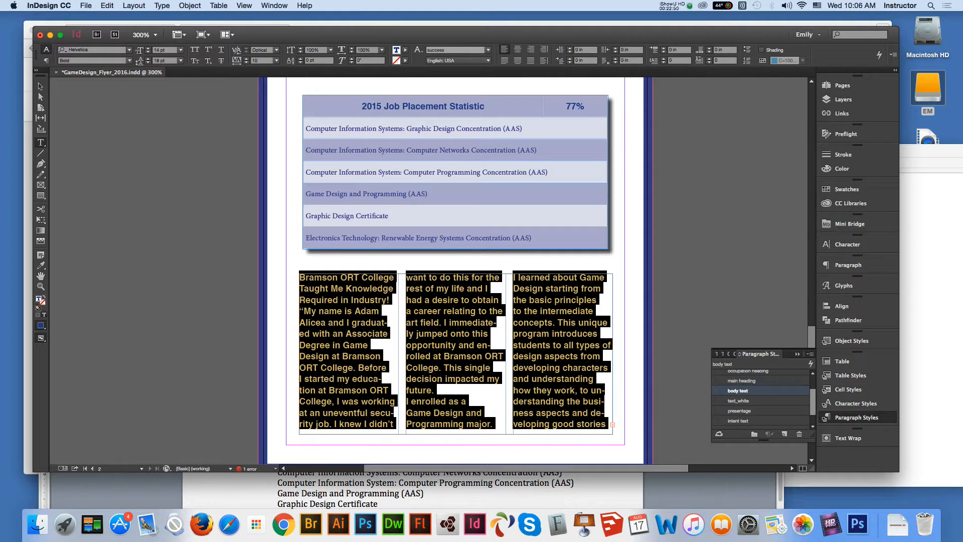
scroll(760, 396, "down", 2)
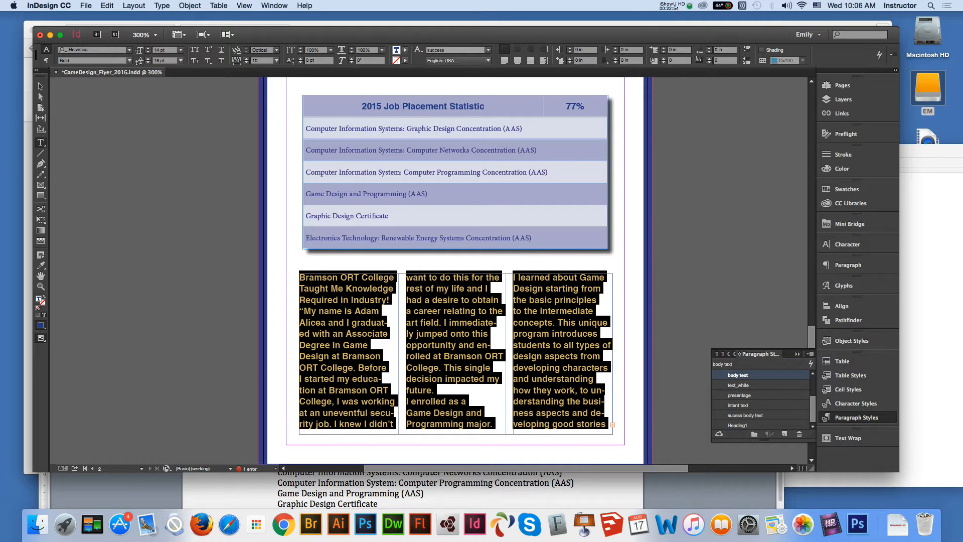
left_click(745, 415)
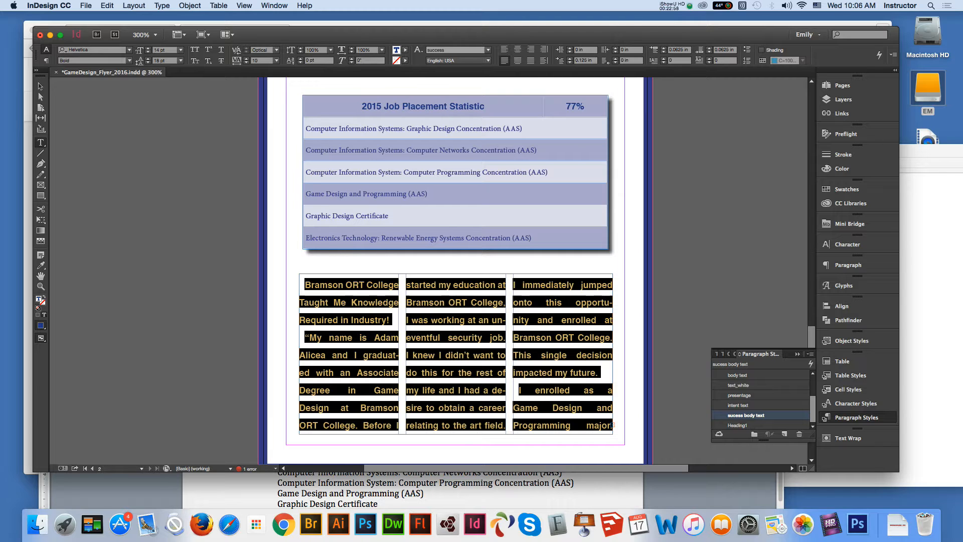
- Review the "sucess body text" style's options, including its base style, character formats, indents and spacing, export tagging and character color
double_click(746, 415)
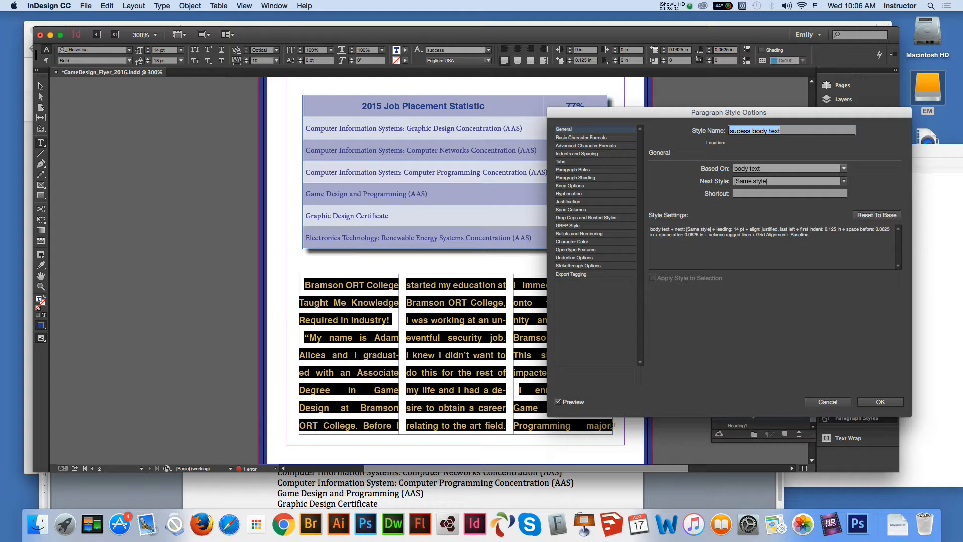
left_click(843, 168)
left_click(843, 168)
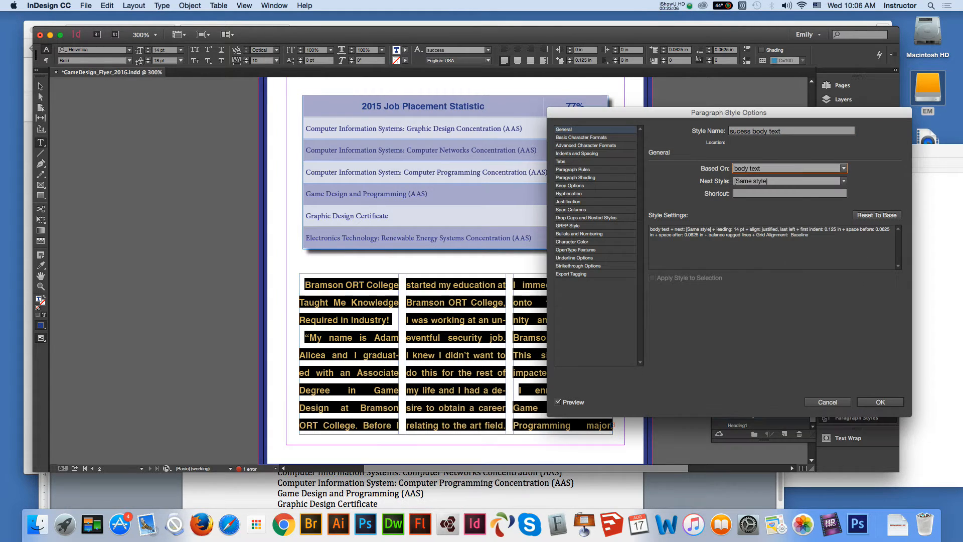
left_click(581, 137)
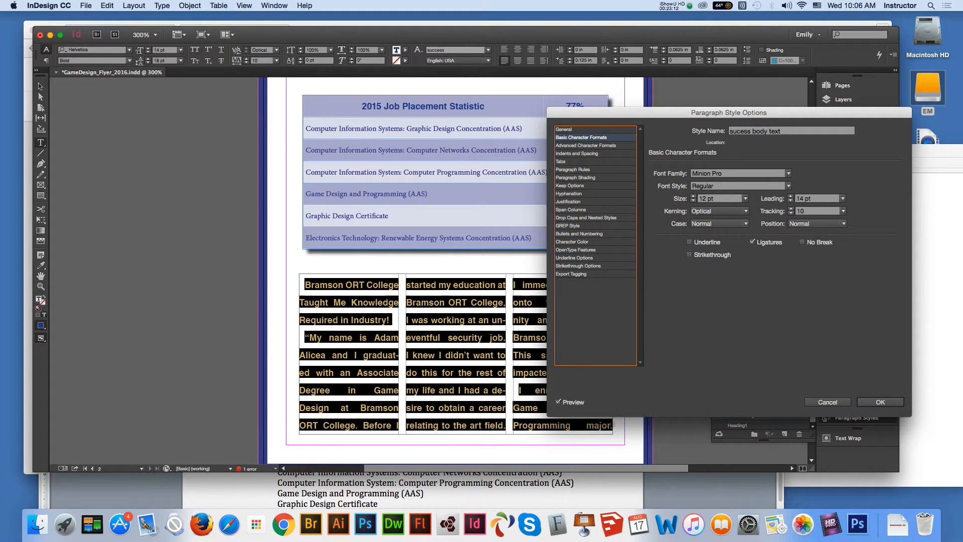
left_click(586, 145)
left_click(576, 153)
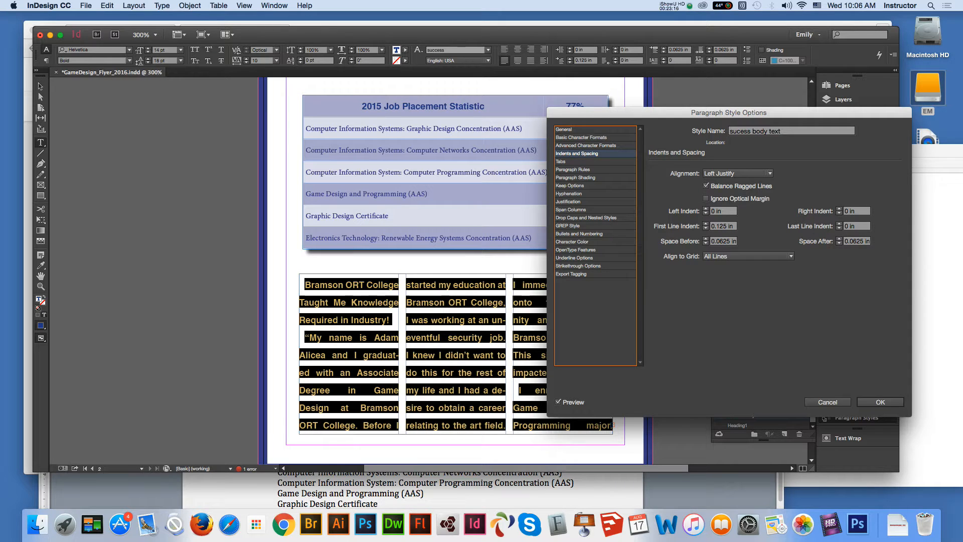
key("Down")
key("Down")
key("Down")
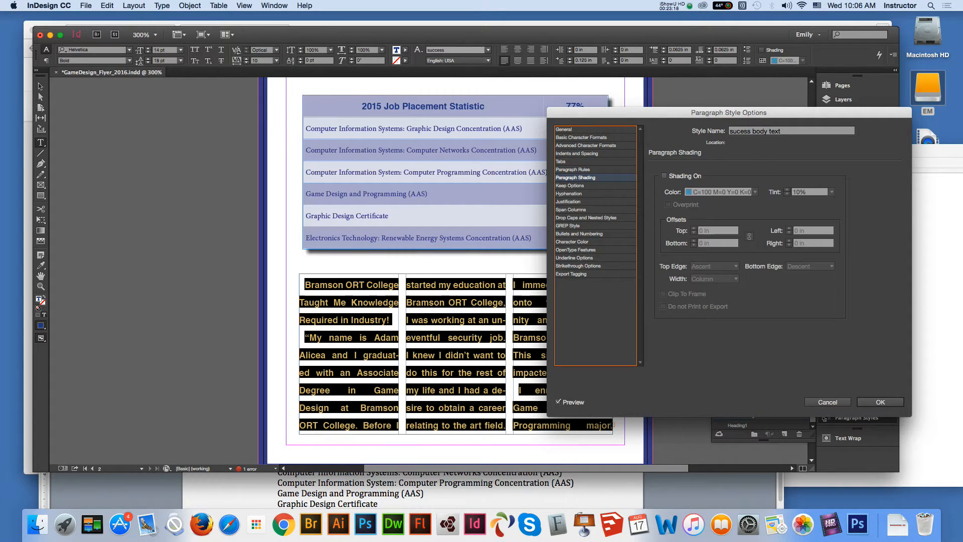
key("Down")
key("Down")
key("Down")
key("Down")
key("Down")
key("Down")
key("Down")
key("Down")
key("Down")
key("Down")
key("Down")
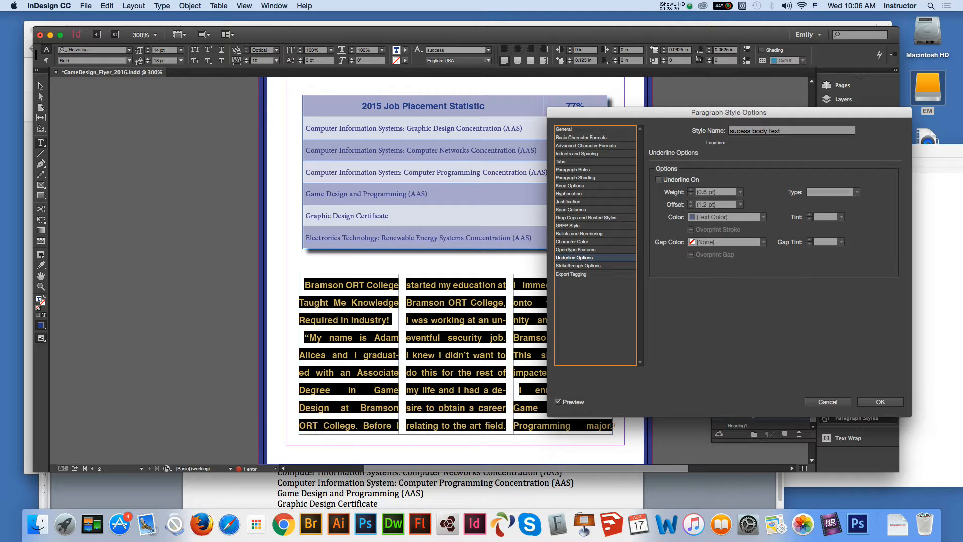
key("Down")
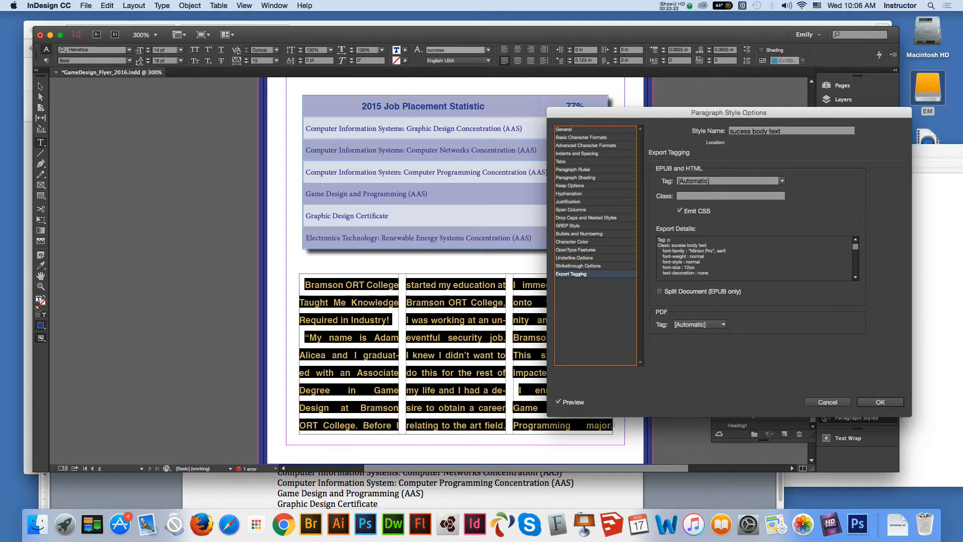
left_click(572, 241)
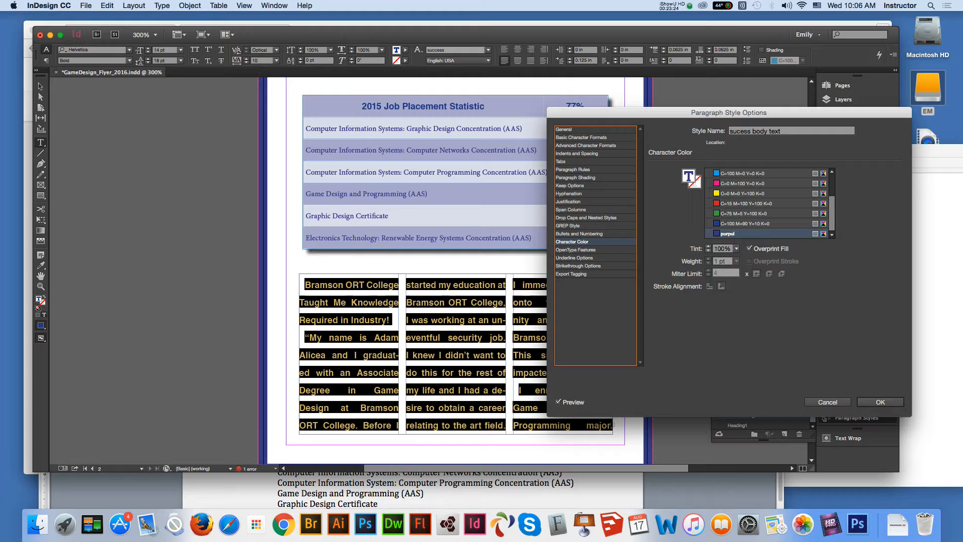
key("Return")
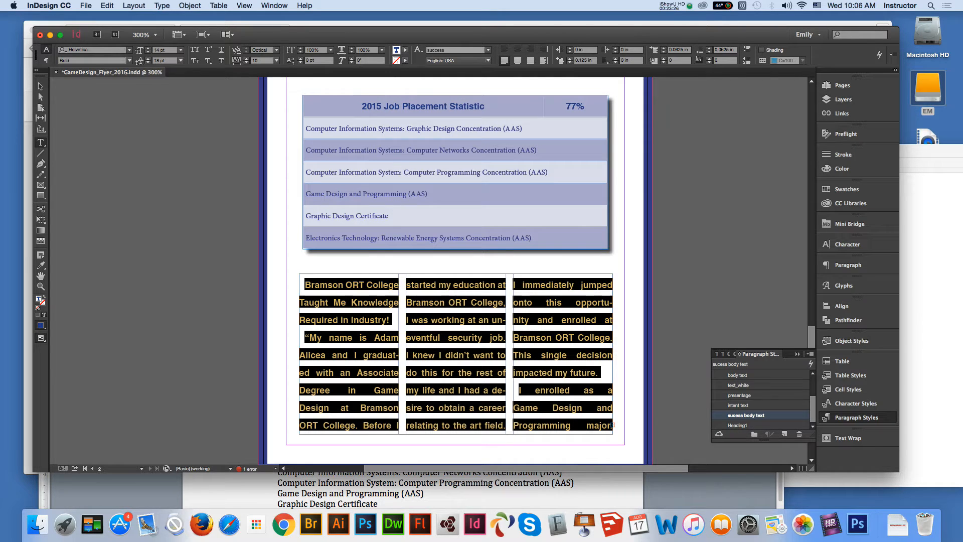
- Apply the "body text" paragraph style to the whole testimonial and set its character style to [None]
scroll(760, 400, "up", 4)
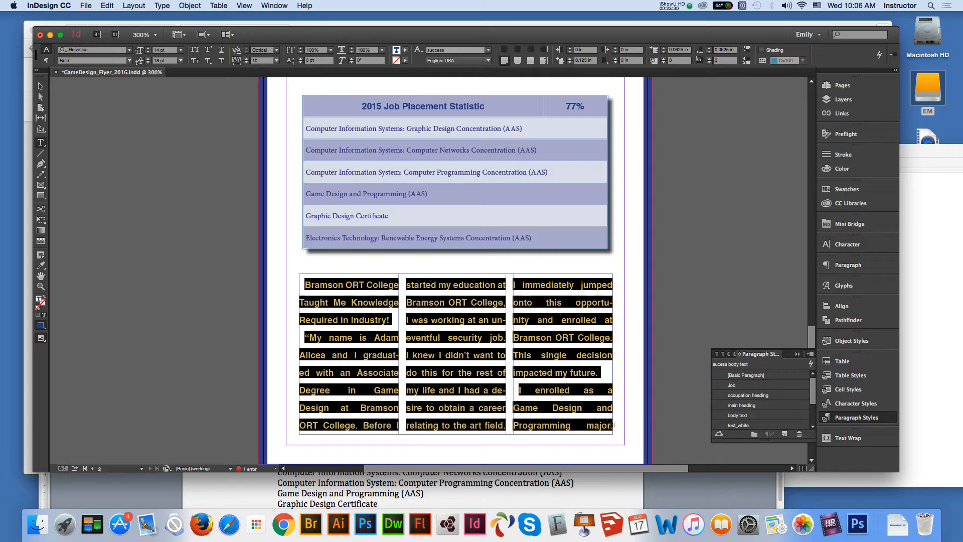
left_click(737, 414)
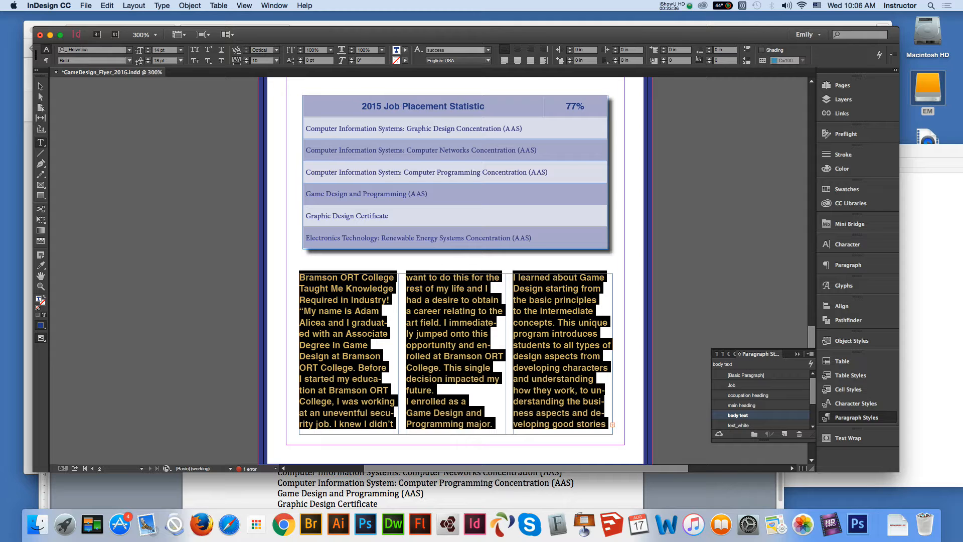
left_click(856, 403)
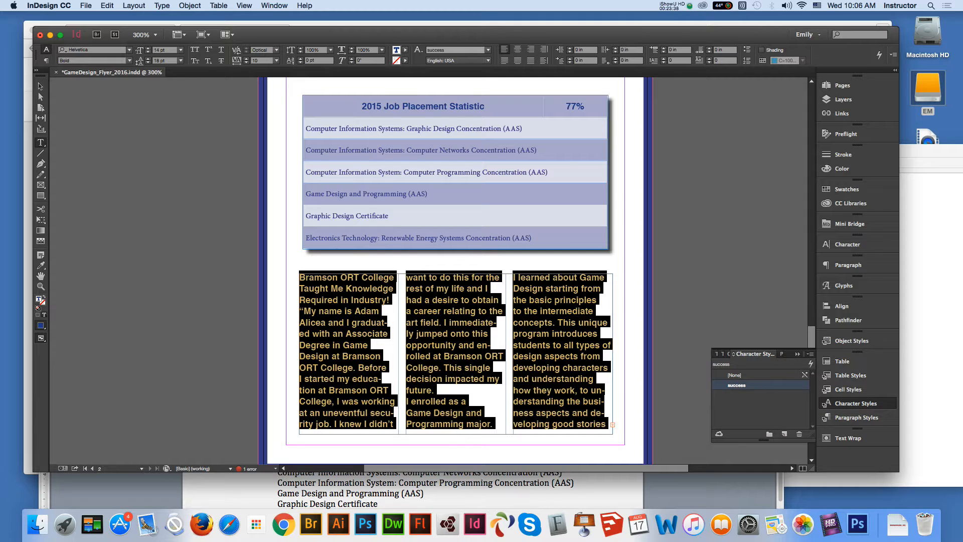
left_click(734, 375)
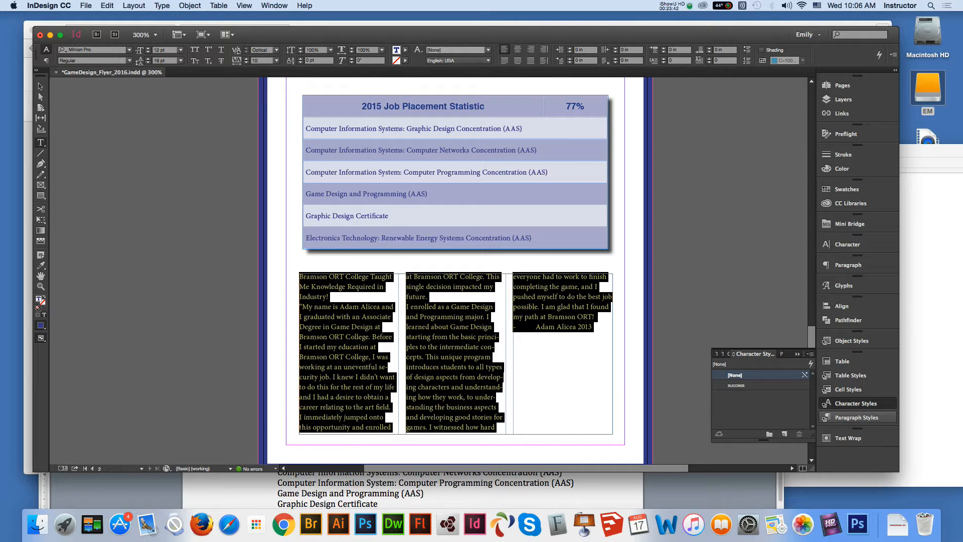
- Apply the "sucess body text" paragraph style to the whole testimonial and shorten its frame from the bottom edge to spread the text over three columns
left_click(856, 417)
left_click_drag(813, 390, 812, 409)
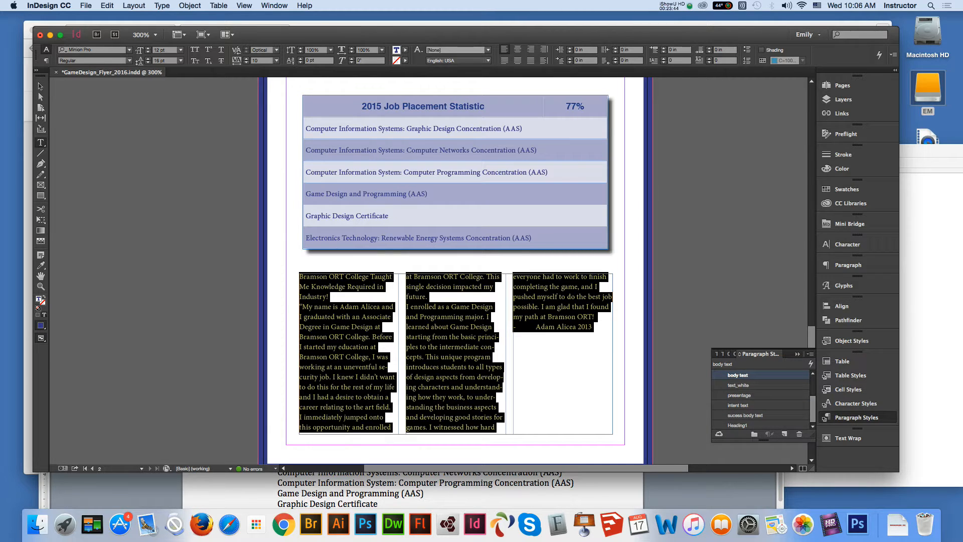
left_click(746, 415)
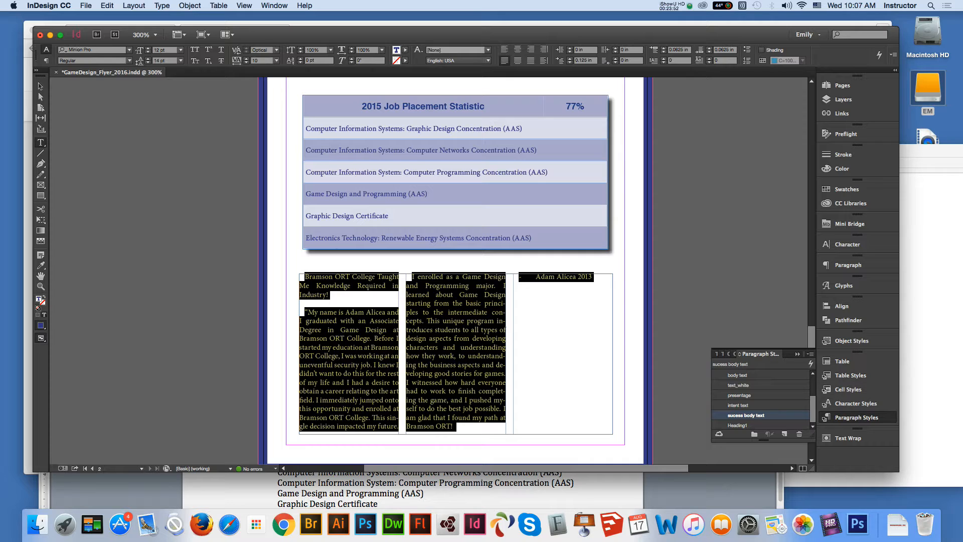
key("Escape")
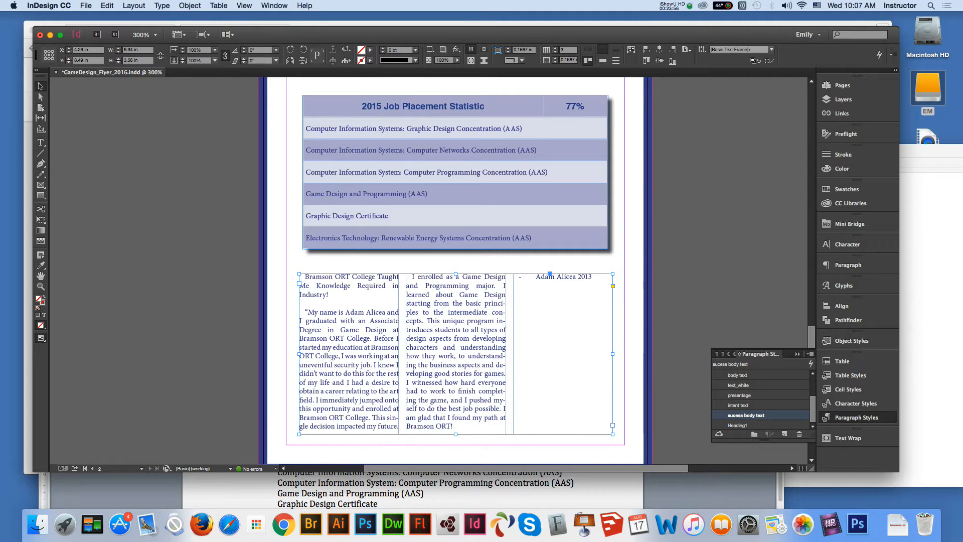
left_click_drag(456, 434, 456, 408)
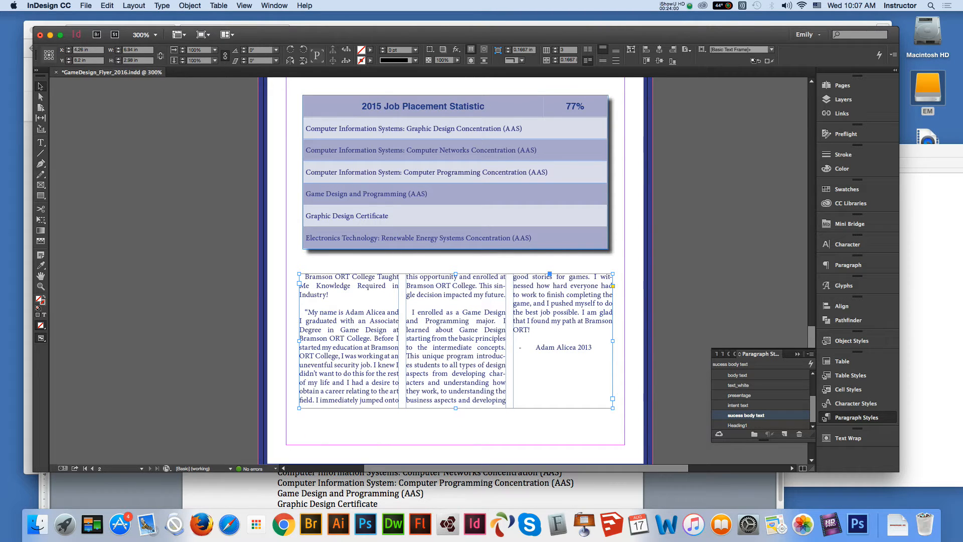
- Make the testimonial heading "Bramson ORT College Taught Me Knowledge Required in Industry!" span all columns and center it
double_click(348, 285)
triple_click(348, 286)
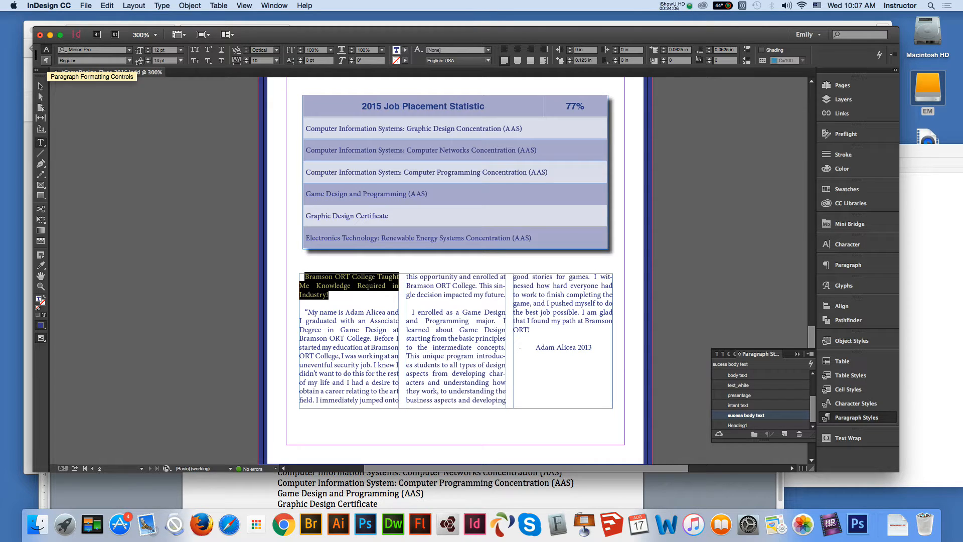
left_click(46, 60)
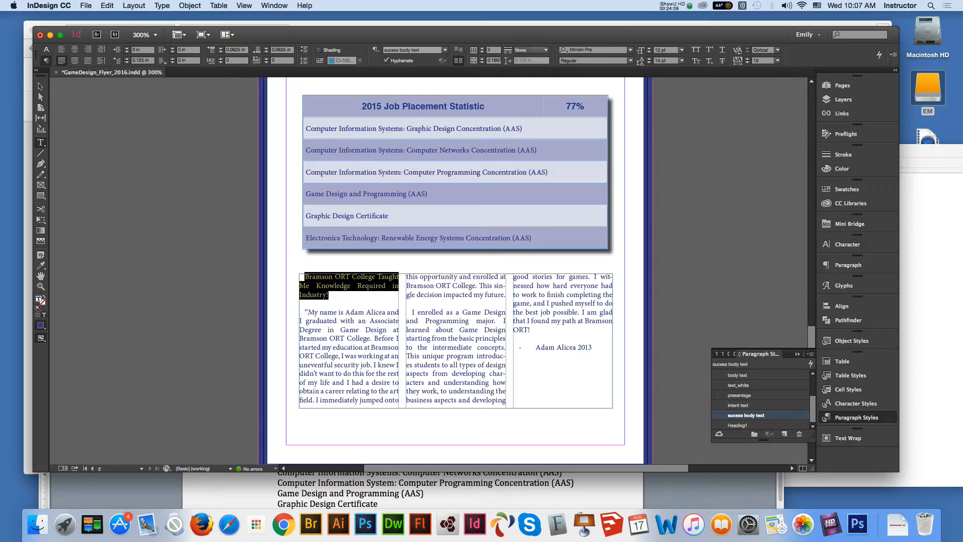
left_click(532, 50)
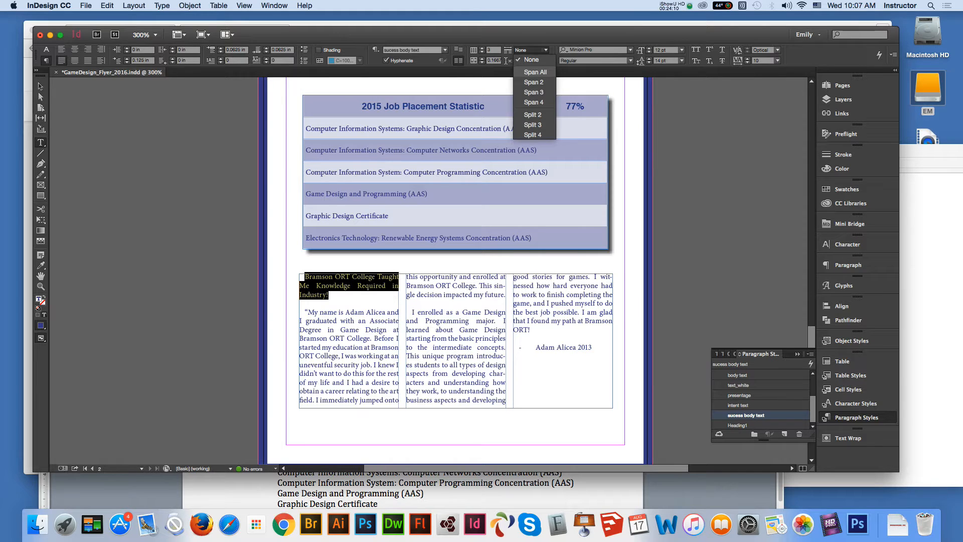
left_click(527, 71)
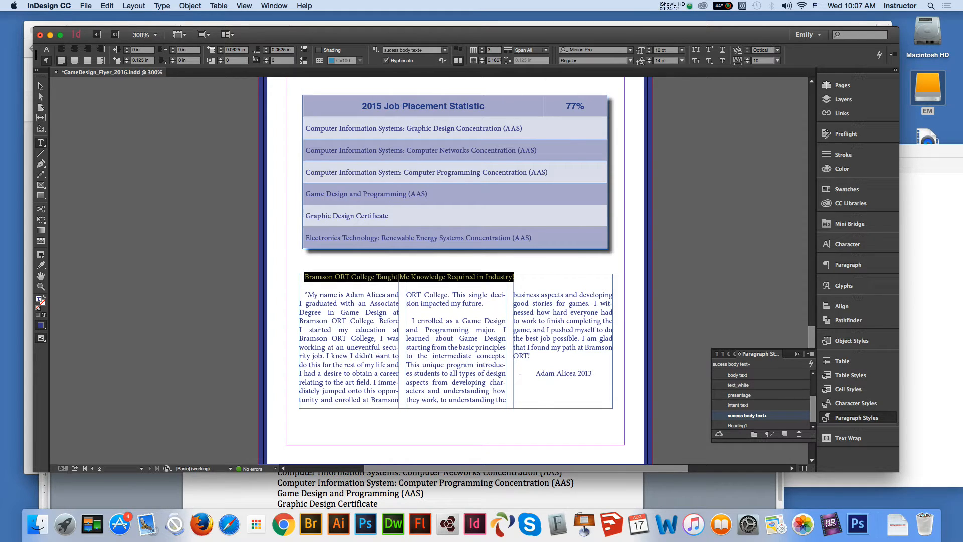
left_click(74, 49)
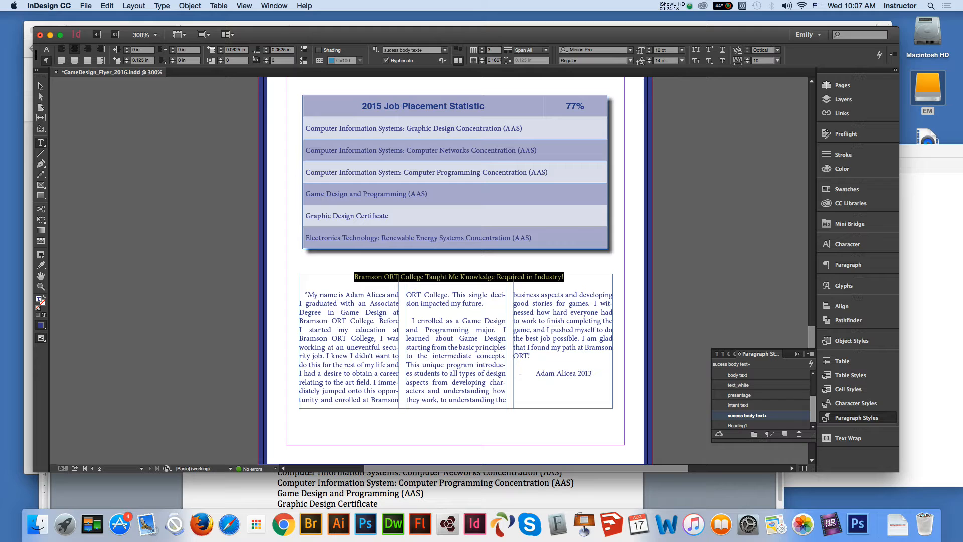
- Try the "occupation heading" paragraph style on the testimonial heading, and undo it
scroll(759, 399, "up", 2)
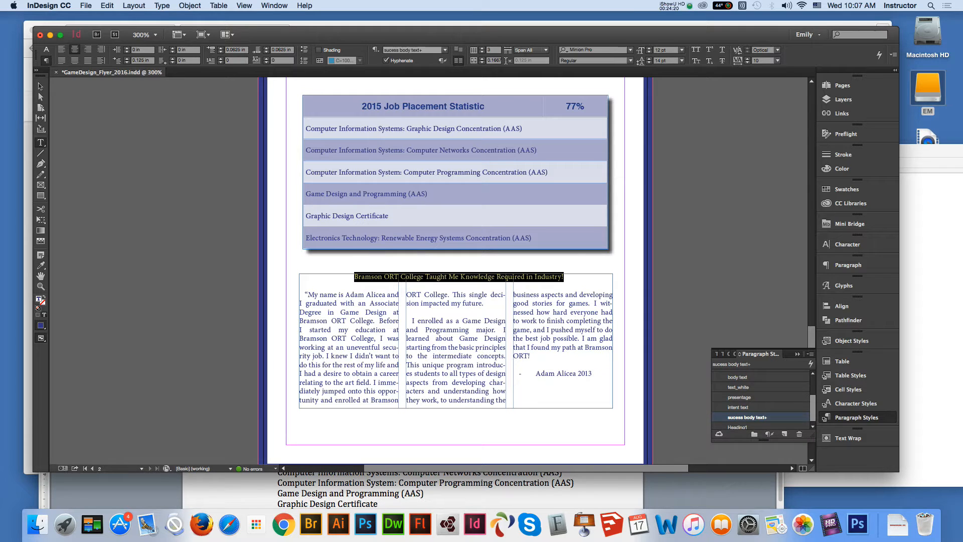
scroll(760, 396, "up", 1)
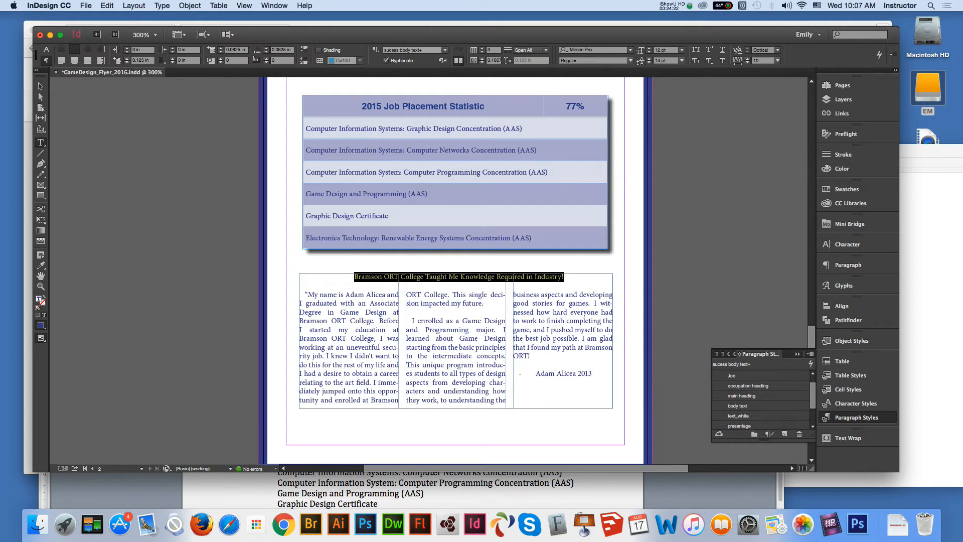
left_click(742, 396)
left_click(749, 386)
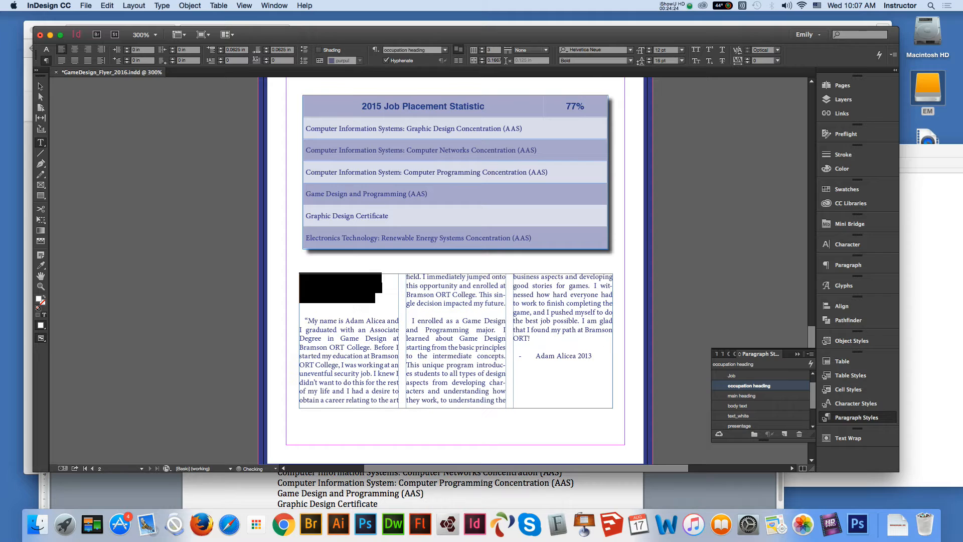
scroll(760, 399, "down", 3)
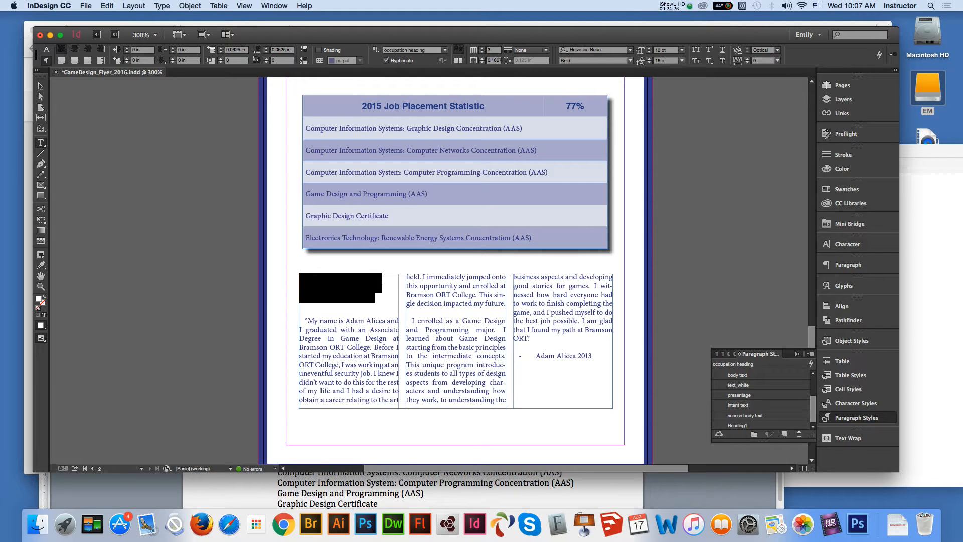
key("super+z")
key("super+z")
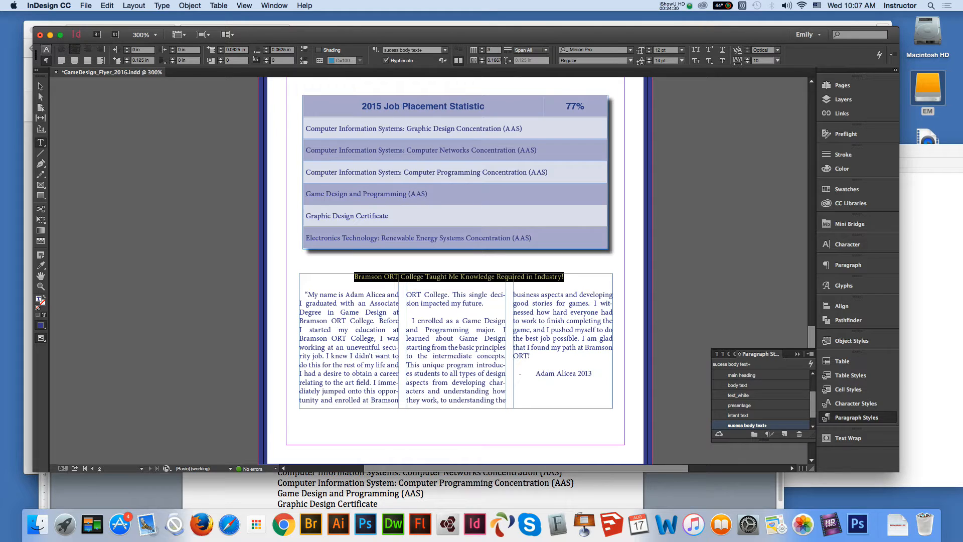
- Set the testimonial heading's font size to 14 pt and its font style to Bold
left_click(46, 49)
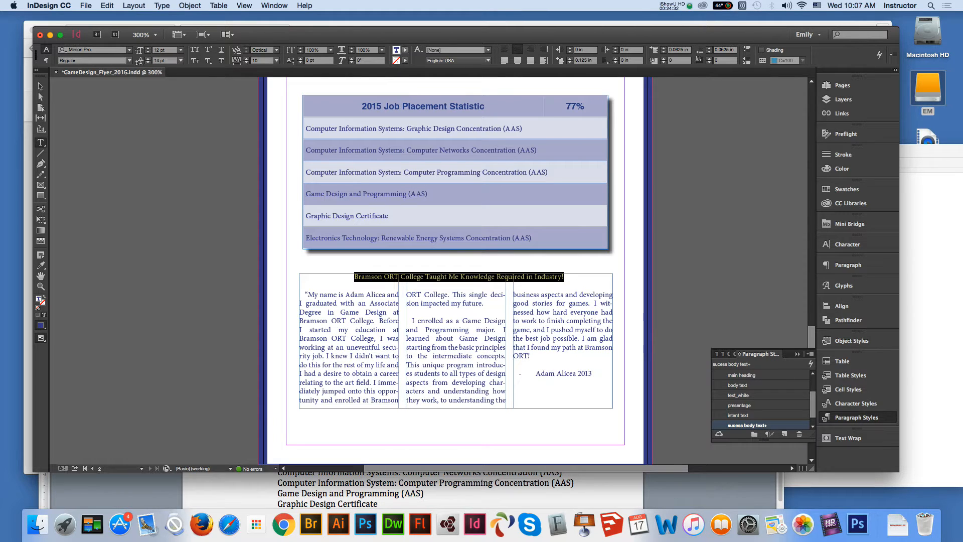
left_click(180, 49)
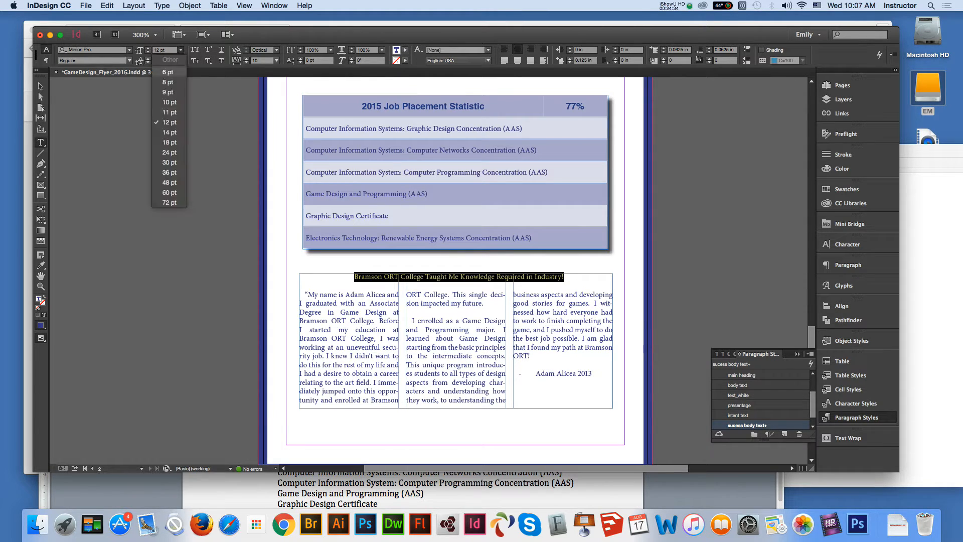
left_click(169, 132)
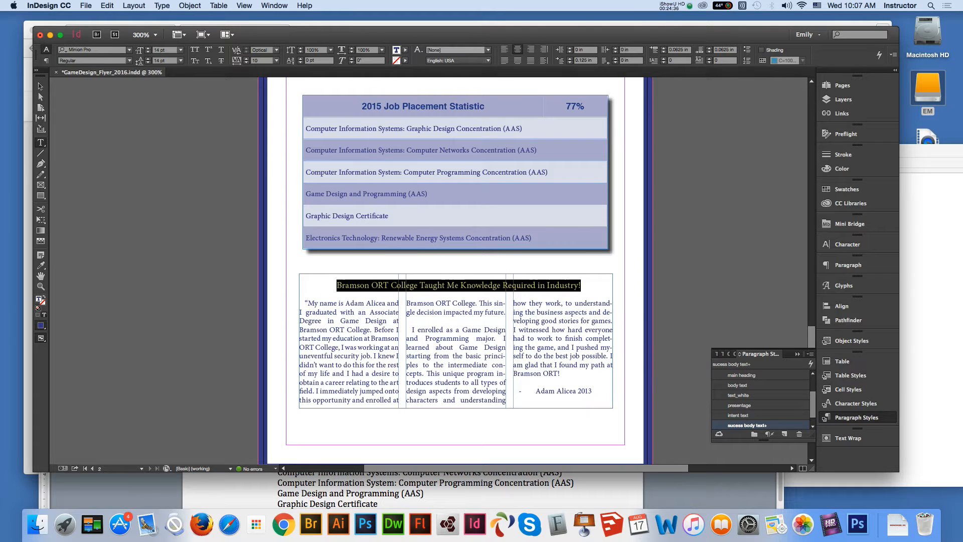
left_click(129, 60)
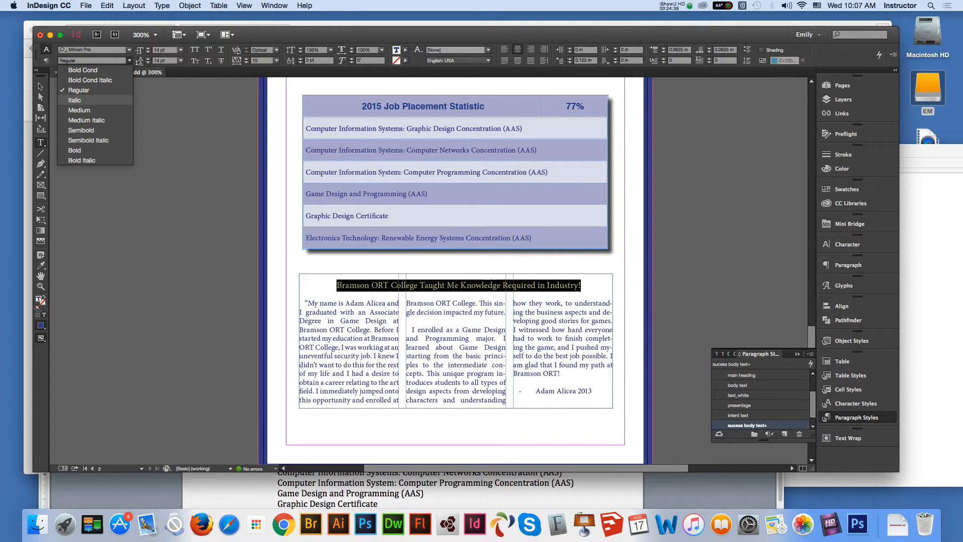
left_click(75, 150)
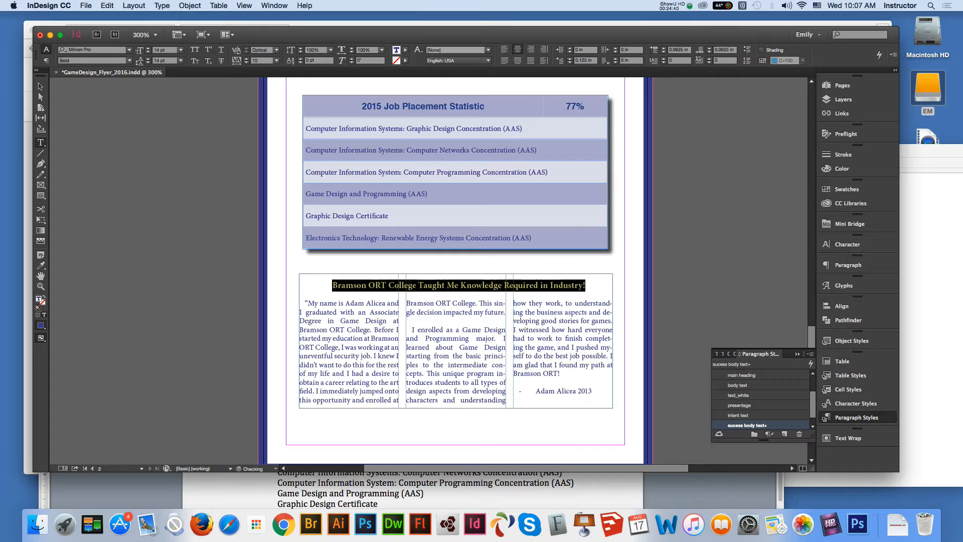
key("Escape")
- Try a drop cap of two lines and two characters on the testimonial's first body paragraph
key("t")
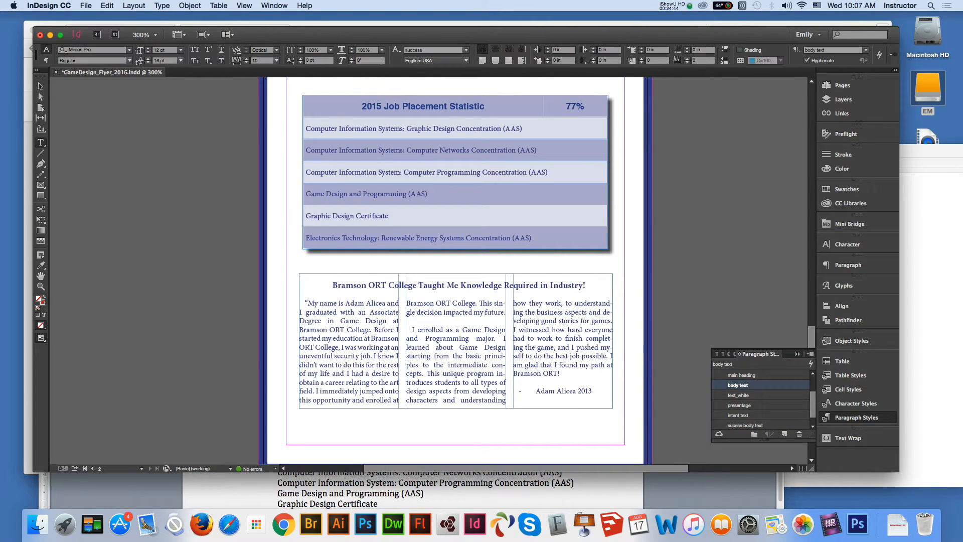
left_click_drag(308, 303, 304, 303)
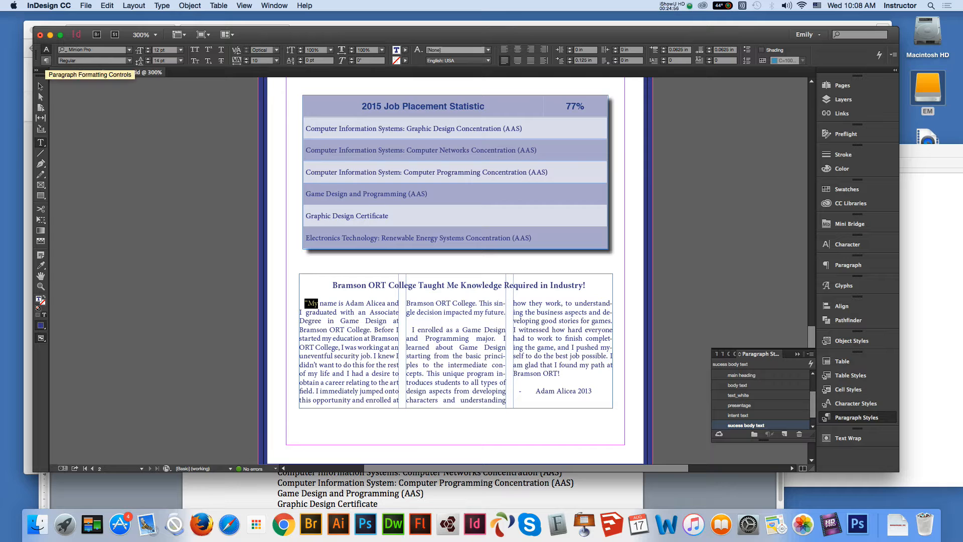
left_click(46, 61)
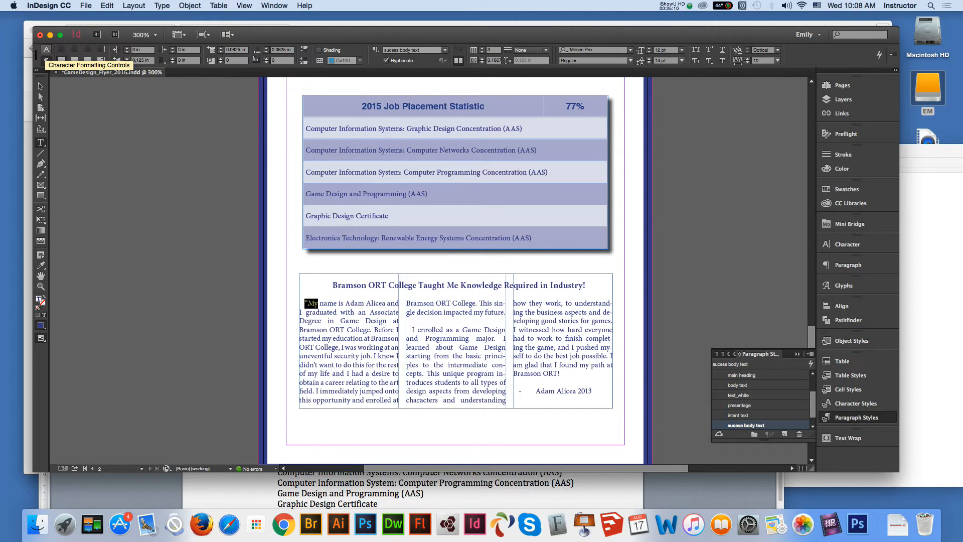
left_click(46, 49)
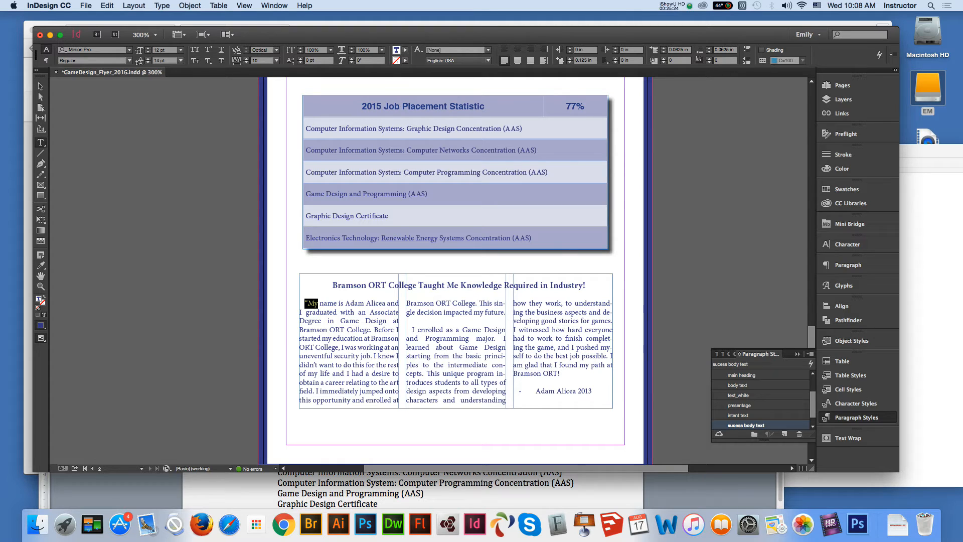
double_click(671, 60)
type("2")
key("Return")
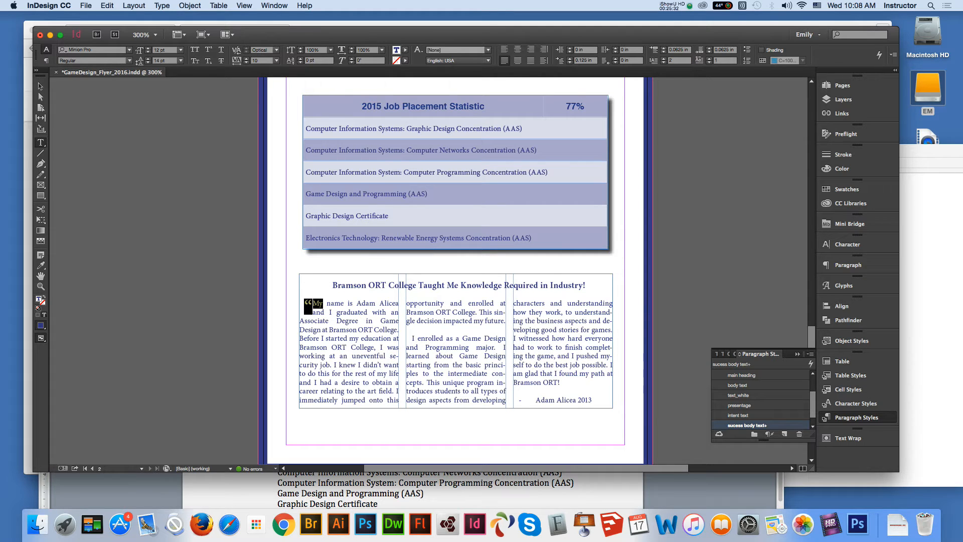
double_click(724, 61)
type("2")
key("Return")
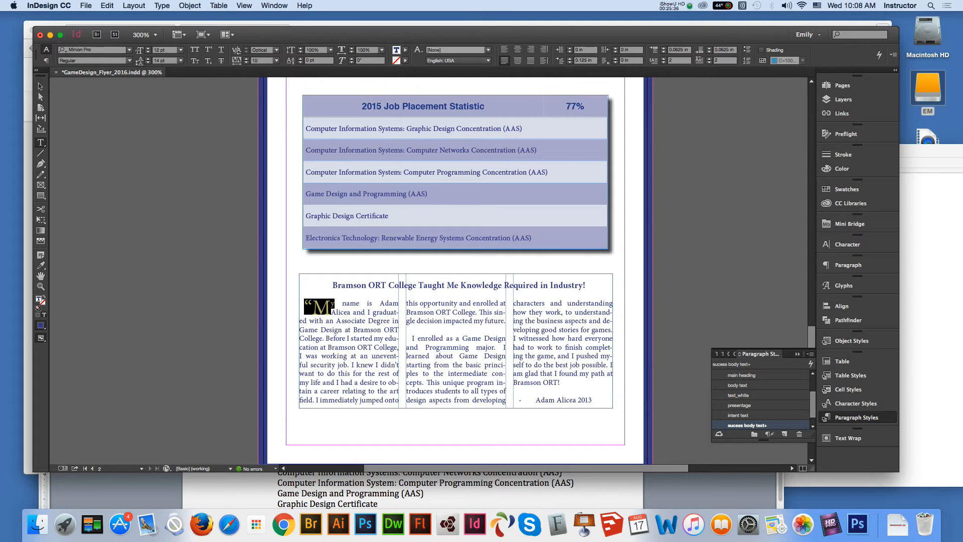
- Try a taller drop cap on the first body paragraph and return it to two lines
double_click(678, 60)
key("Return")
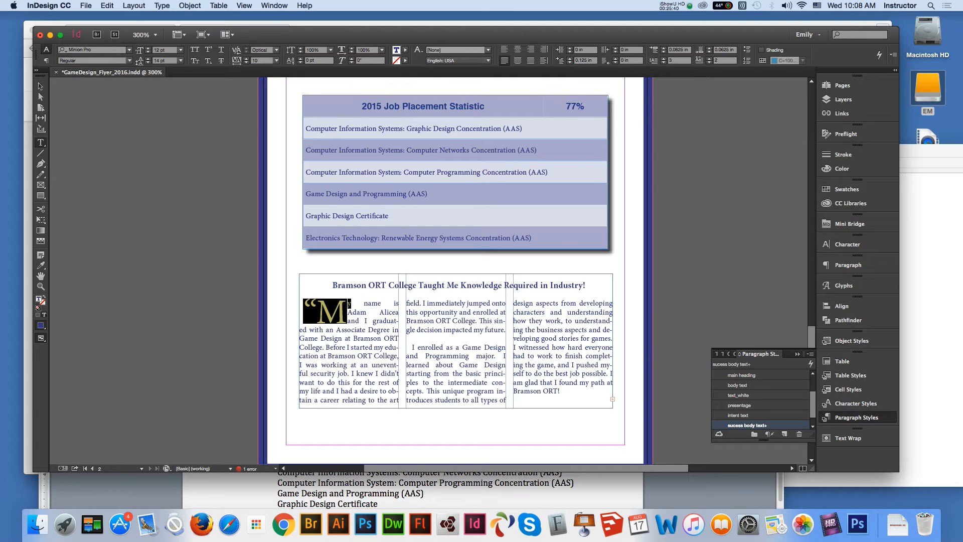
left_click(678, 61)
key("Return")
- Remove the drop cap from the testimonial's first body paragraph by setting its value to 0
left_click_drag(331, 307, 304, 307)
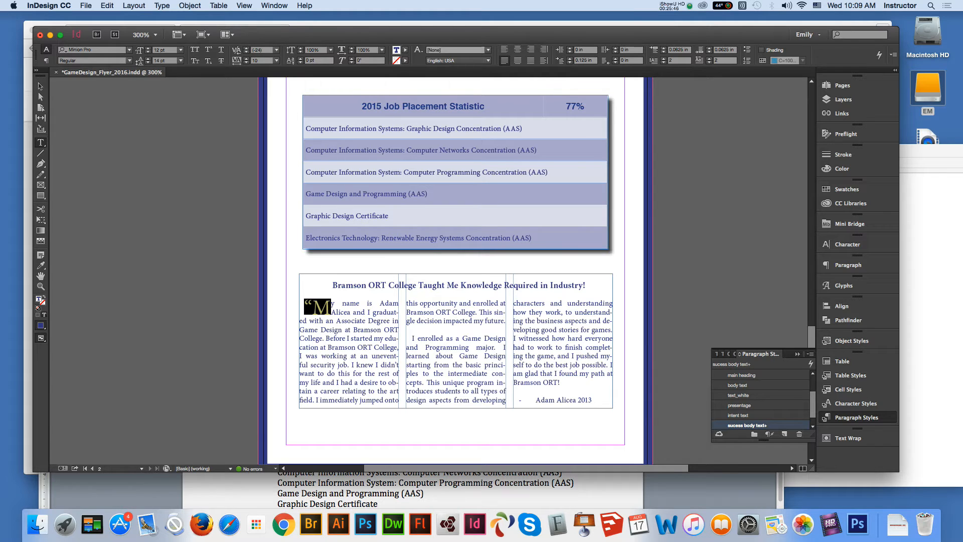
left_click(725, 61)
type("0")
left_click(678, 60)
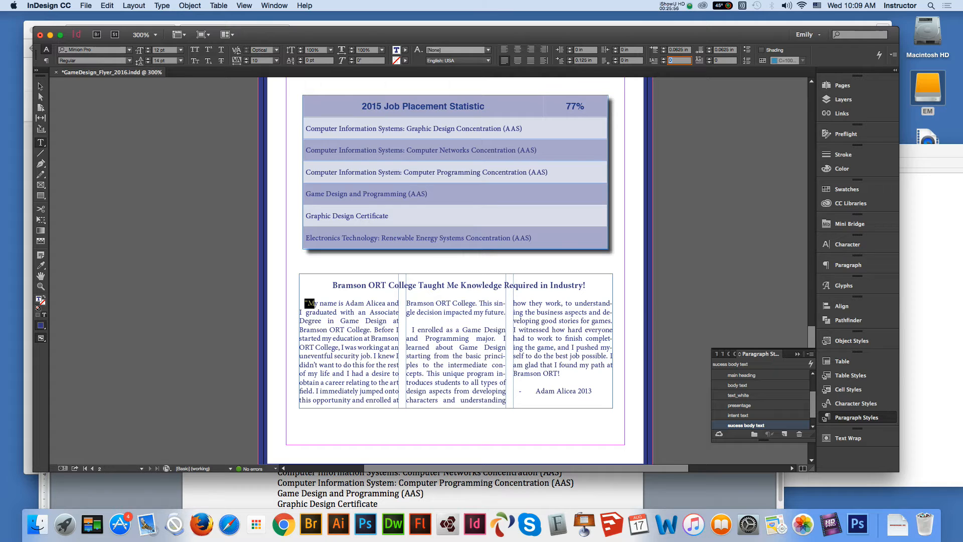
key("Escape")
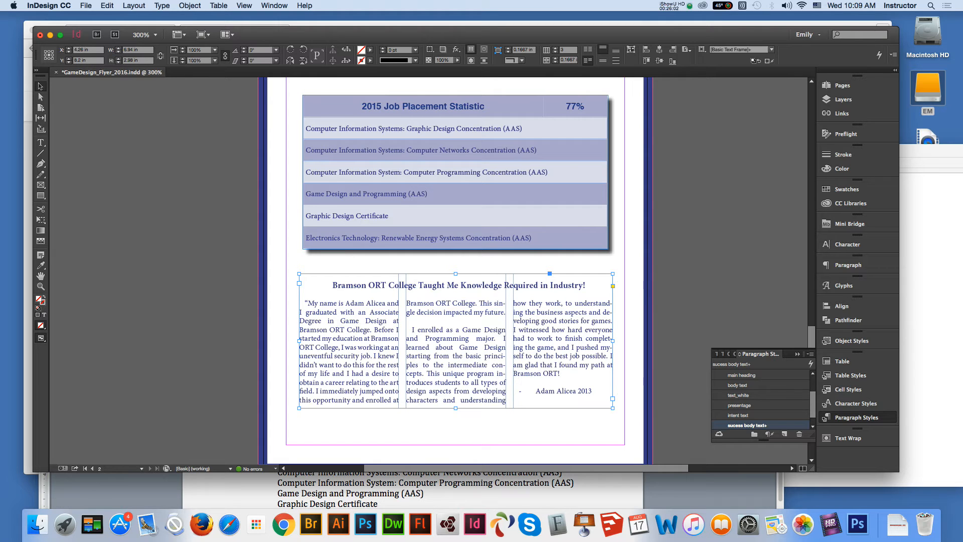
- Select the whole testimonial body below the heading to check its justified alignment, and deselect it
left_click(41, 276)
left_click_drag(455, 341, 456, 317)
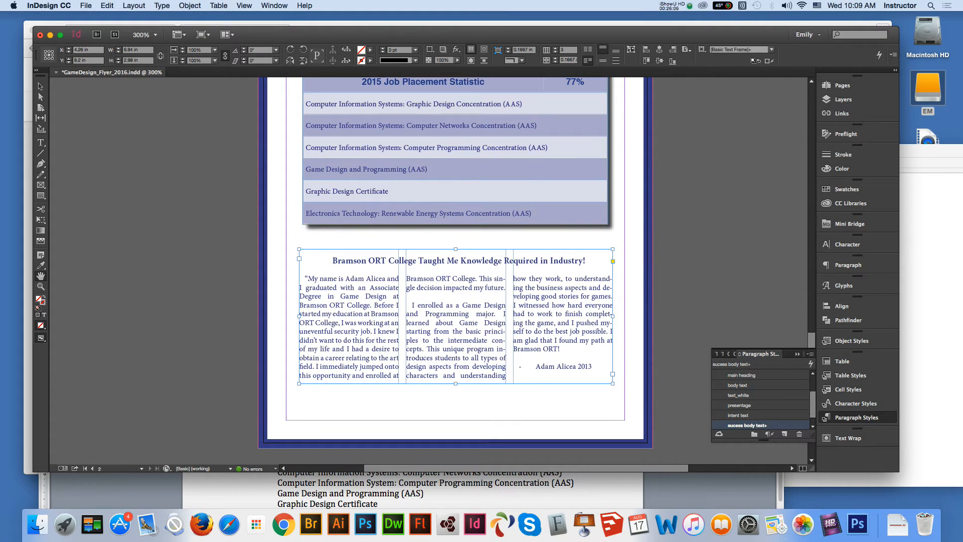
left_click(41, 143)
left_click_drag(305, 278, 593, 367)
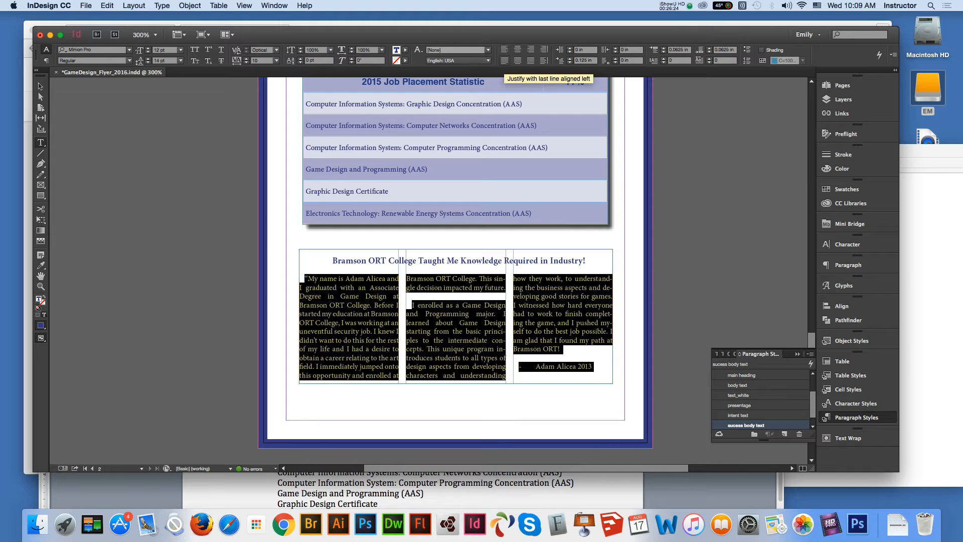
left_click(40, 86)
left_click(100, 198)
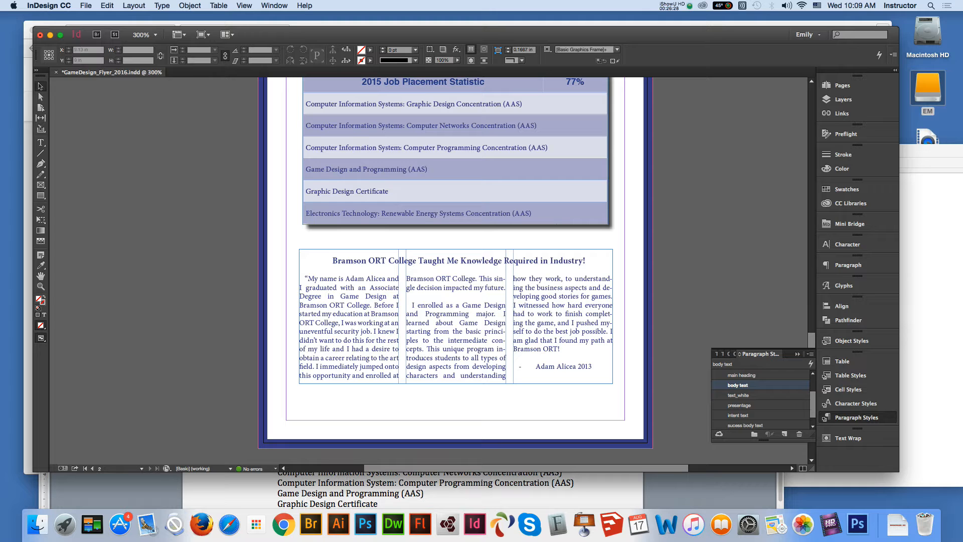
key("super+Tab")
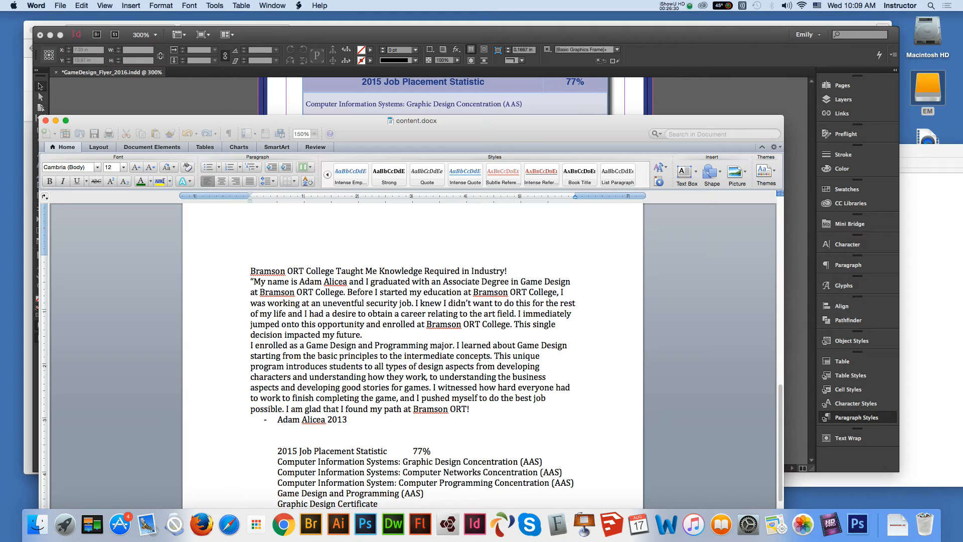
scroll(413, 361, "up", 2)
scroll(412, 361, "down", 1)
scroll(412, 362, "down", 10)
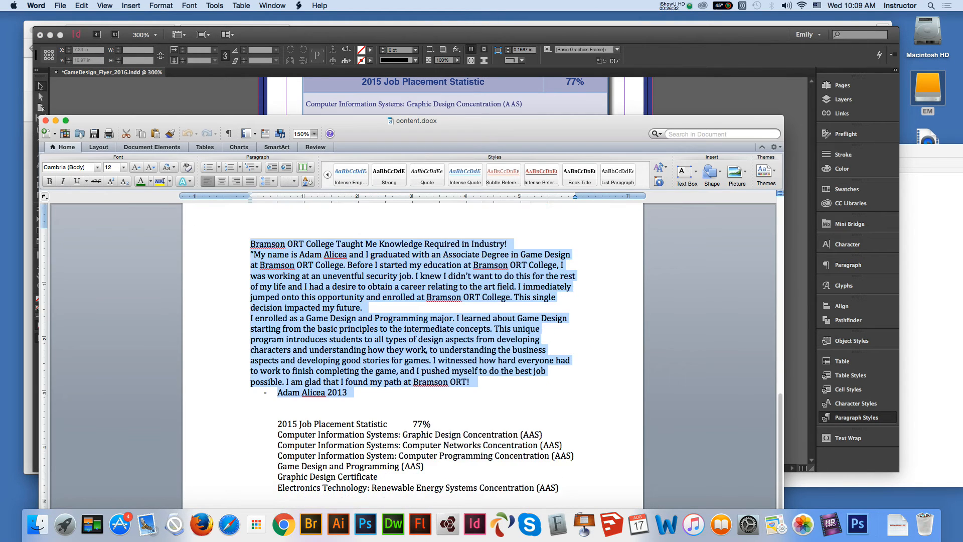
left_click_drag(278, 369, 278, 347)
key("super+c")
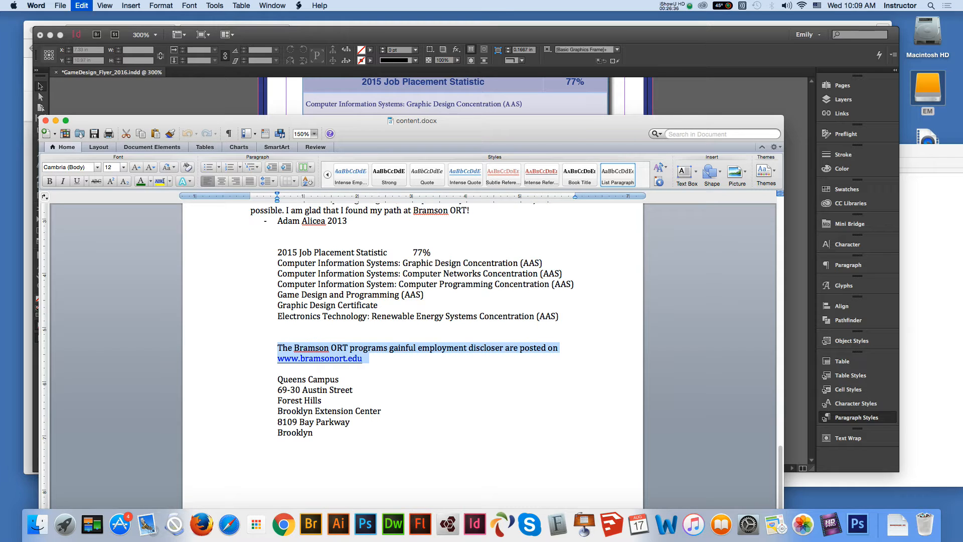
- Back in InDesign, draw a text frame about 6 in by 0.4 in below the testimonial and paste the copied gainful employment sentence into it
key("super+Tab")
key("t")
left_click_drag(315, 394, 586, 412)
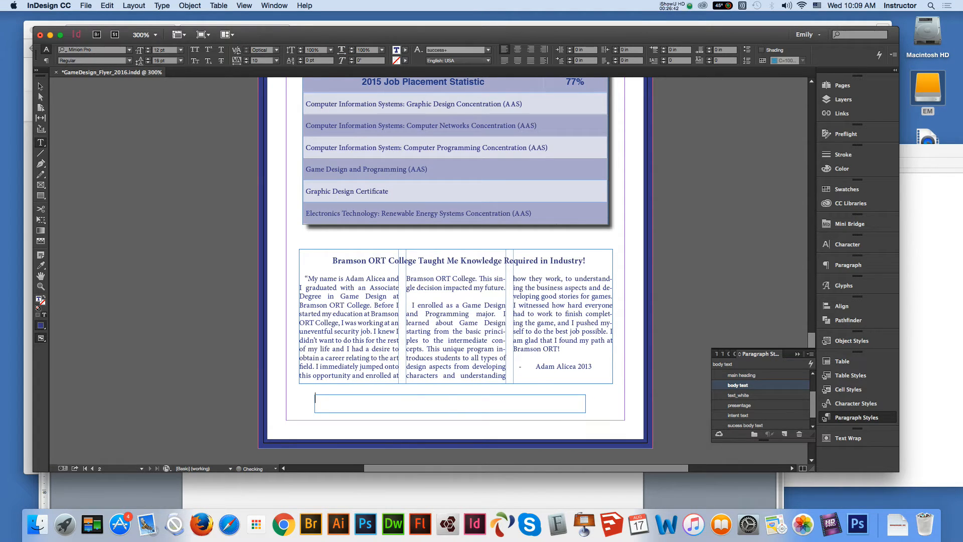
key("super+v")
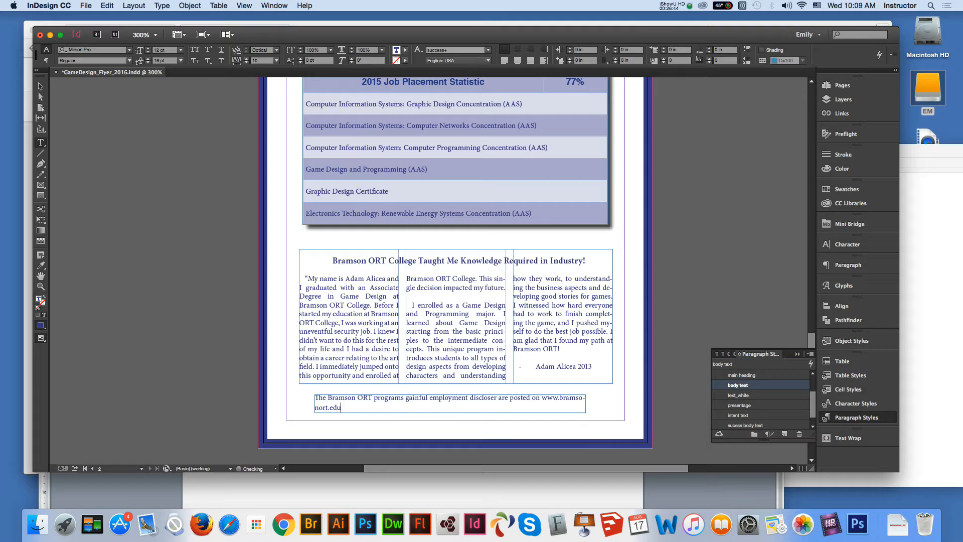
key("Escape")
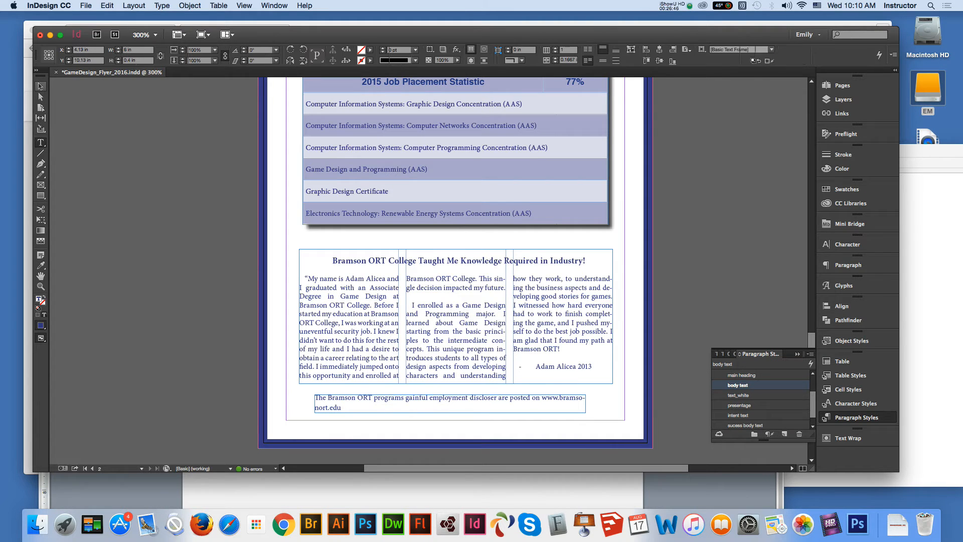
left_click(314, 403)
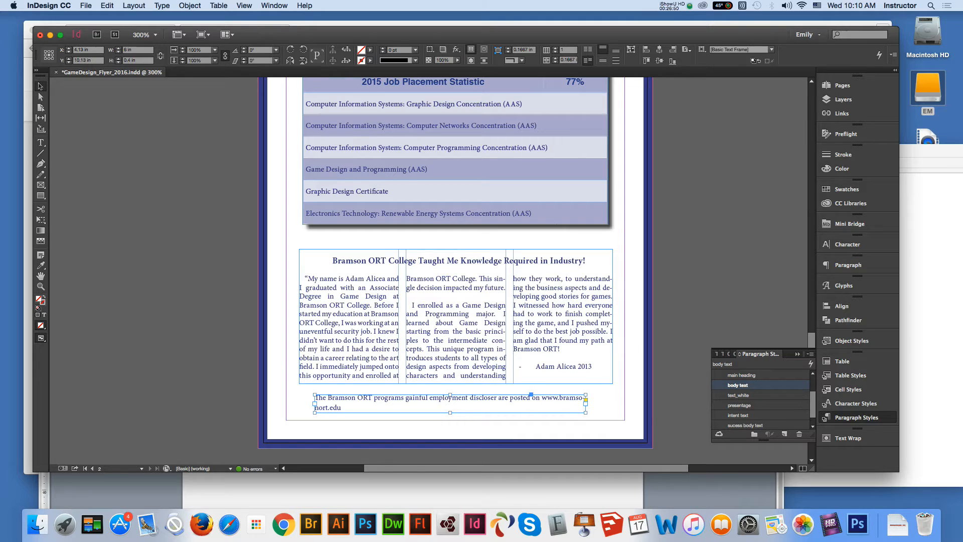
- Widen the gainful employment frame to about 6.84 in, fit it to its text, and shift it slightly toward the left margin
left_click_drag(314, 403, 299, 403)
left_click_drag(585, 402, 607, 402)
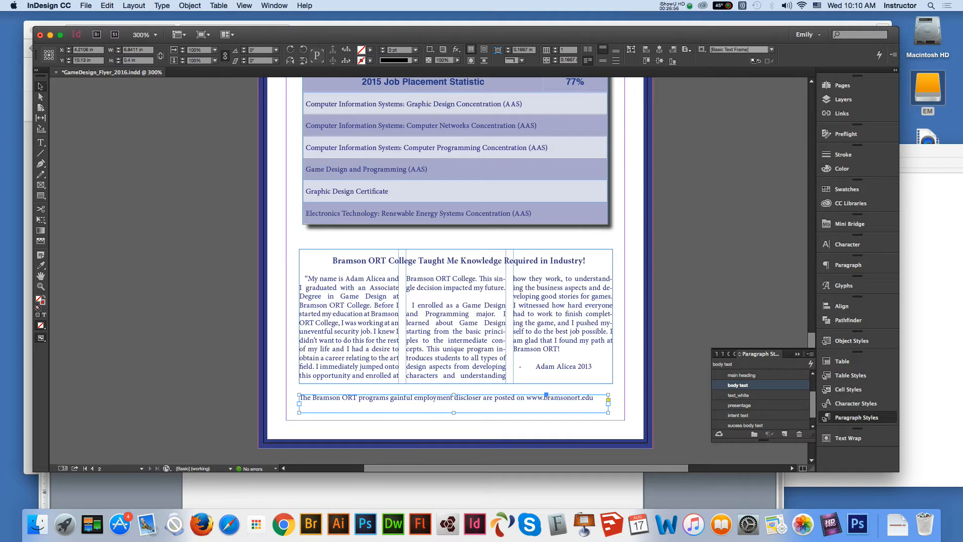
key("alt+super+c")
left_click_drag(537, 399, 531, 404)
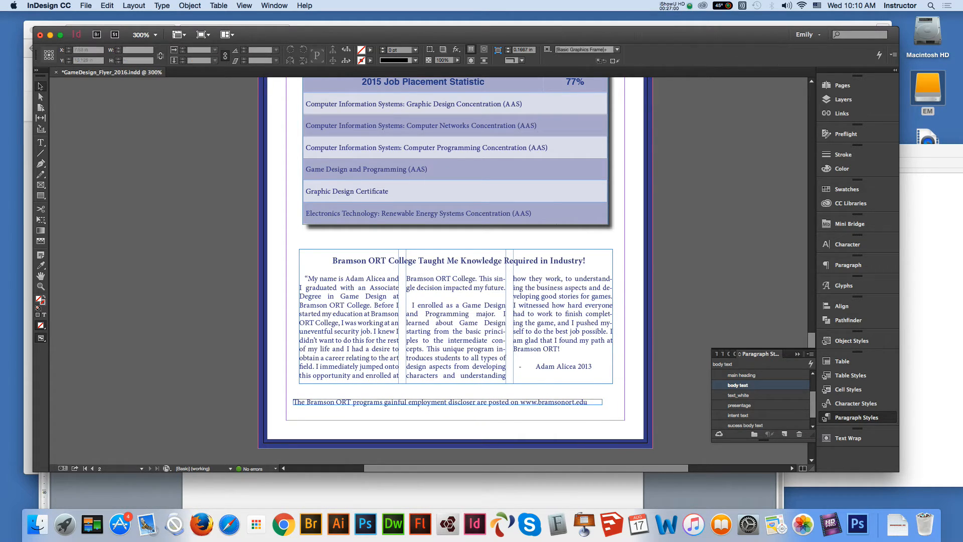
key("shift+super+a")
left_click(189, 6)
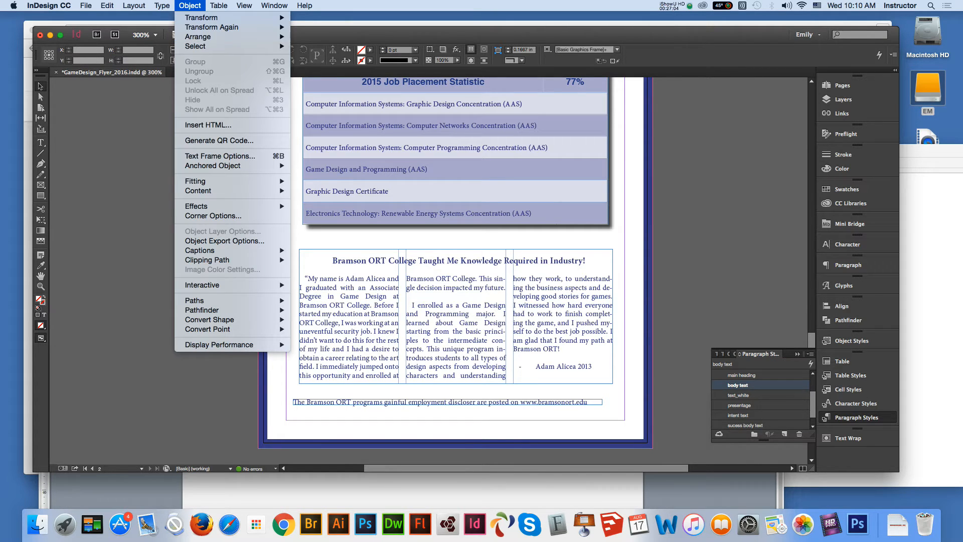
left_click(219, 140)
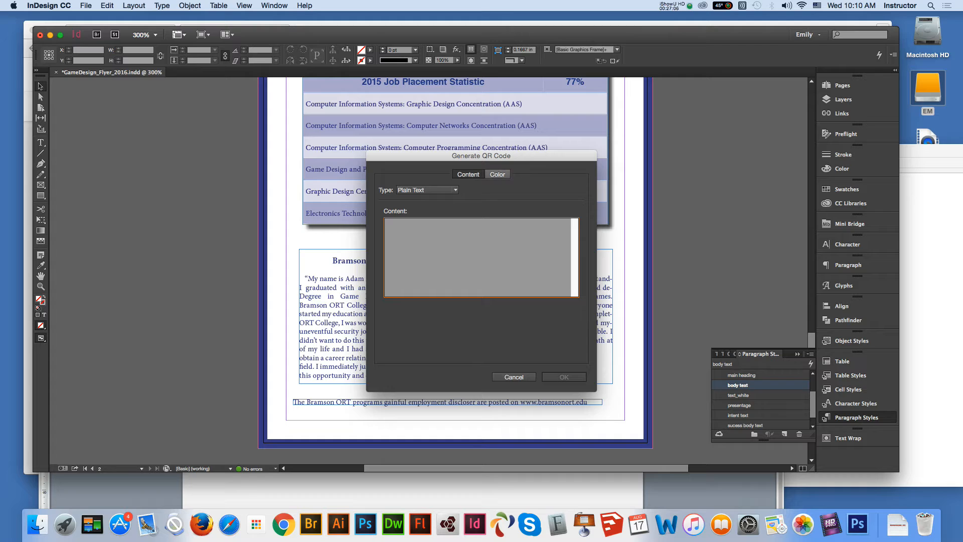
left_click(427, 189)
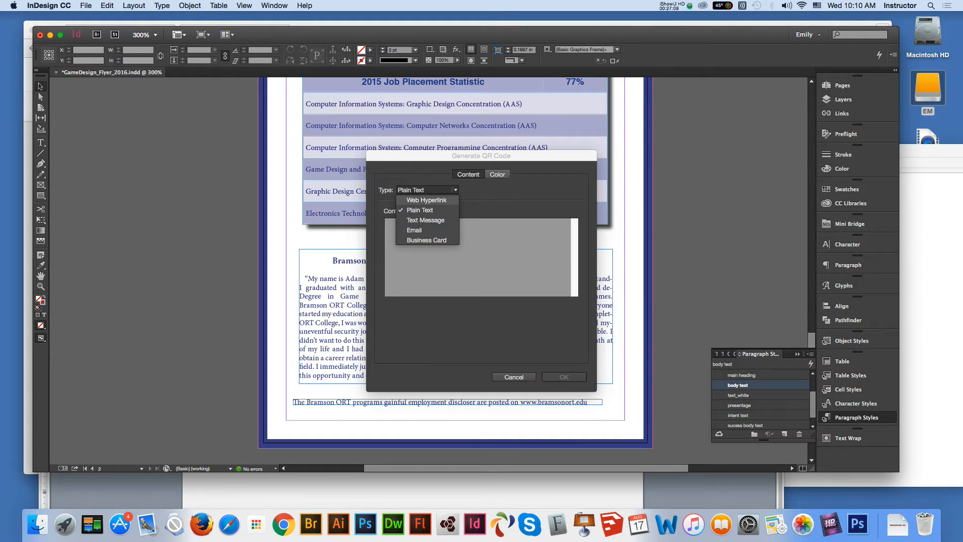
left_click(421, 199)
left_click(387, 221)
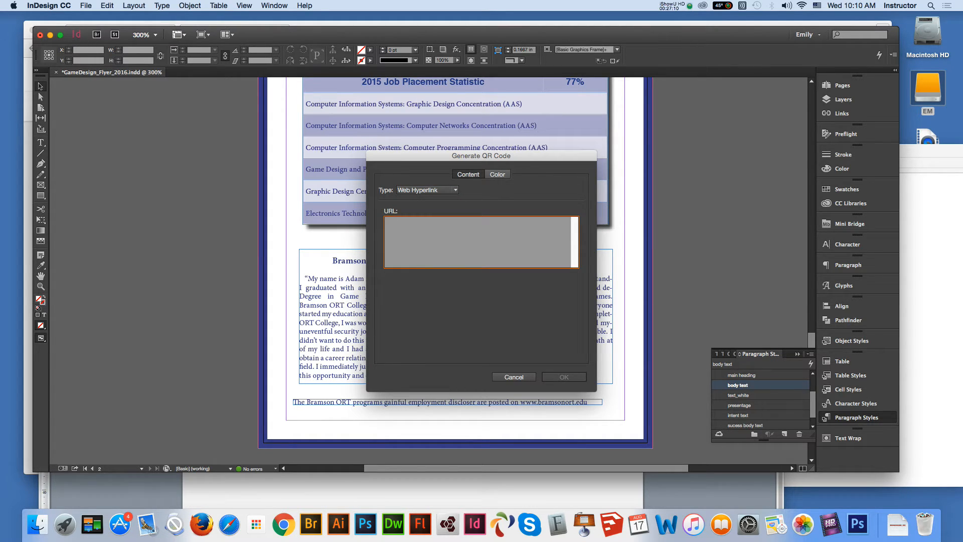
type("http://www.bramsonort.edu")
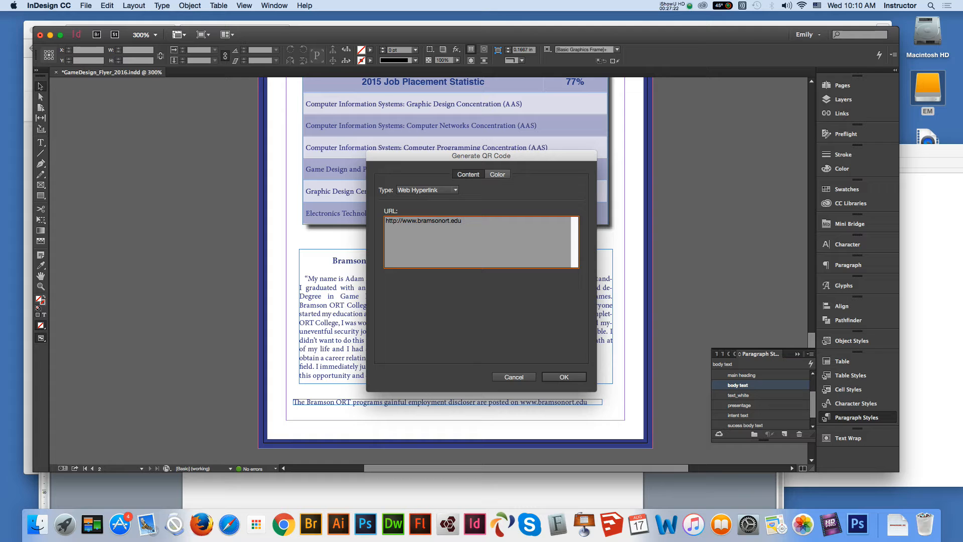
left_click(562, 378)
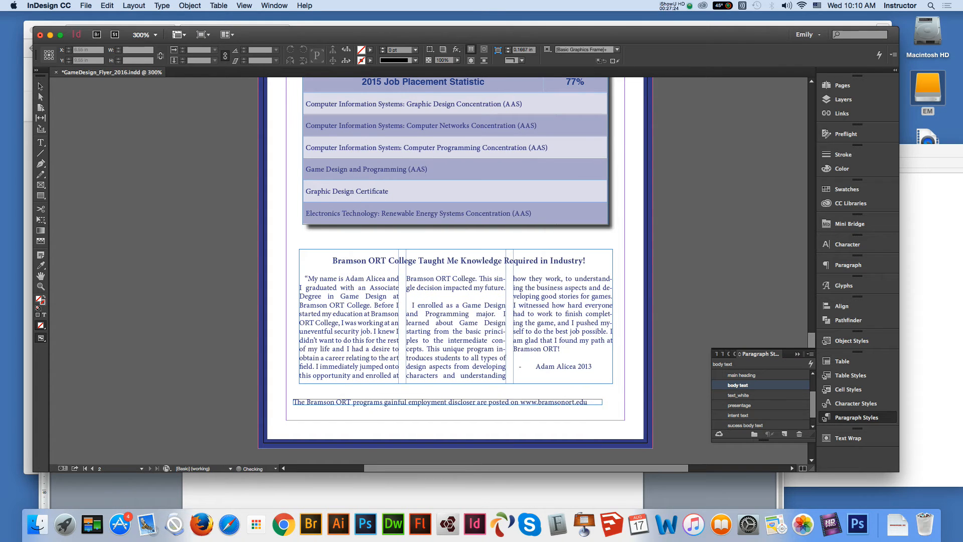
- Place the QR code at the page's lower-right margin corner and shrink it to fit beside the gainful employment notice
left_click(571, 380)
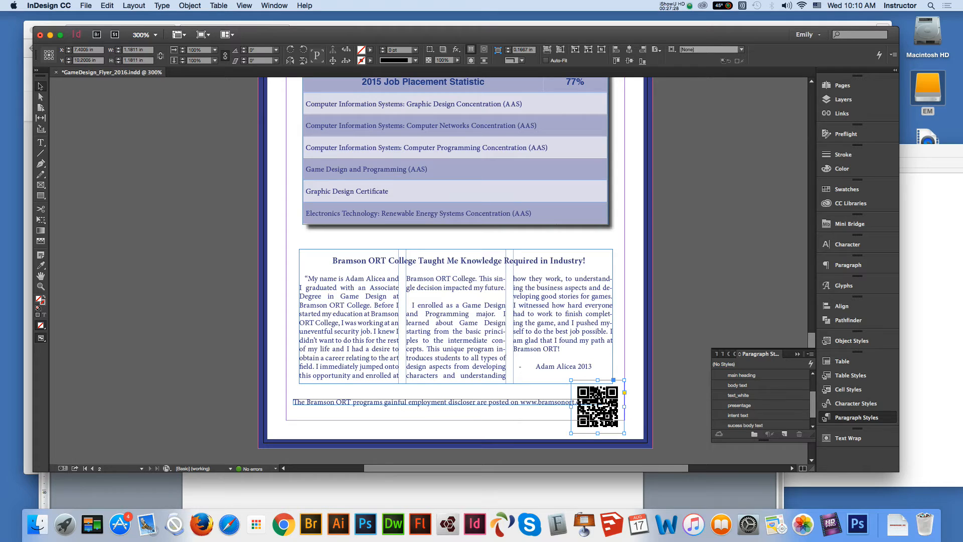
left_click_drag(571, 380, 612, 404)
key("shift+super+a")
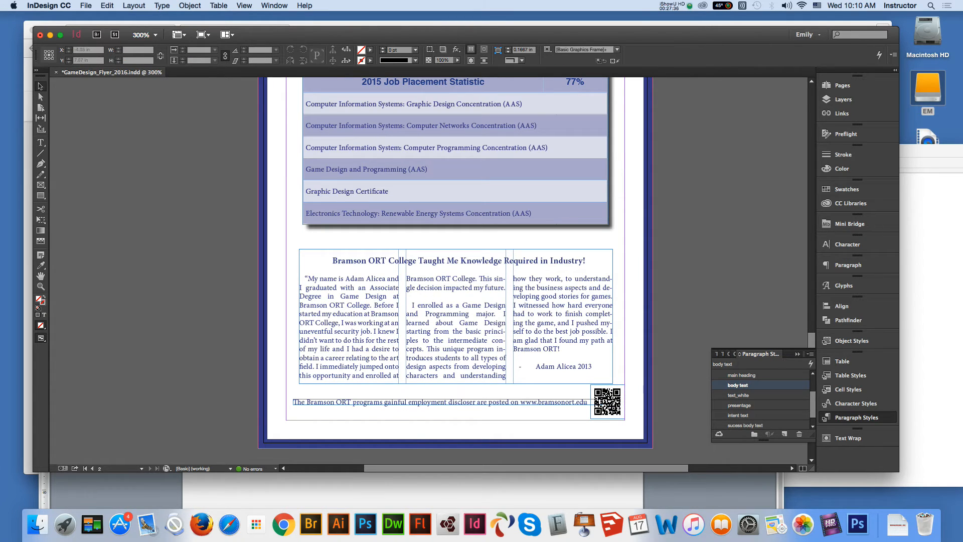
- Switch to Finder and bring the Screen Shot 2016-08 photo from the continue_flyer folder into the InDesign flyer
left_click(41, 276)
mouse_move(378, 254)
left_mouse_down()
mouse_move(390, 231)
mouse_move(387, 240)
left_mouse_up()
left_click(41, 87)
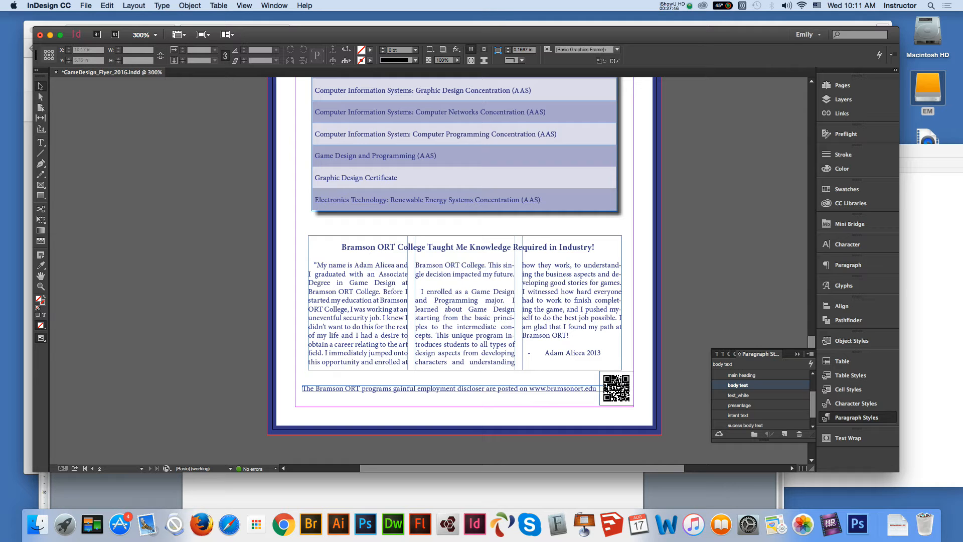
key("super+Tab")
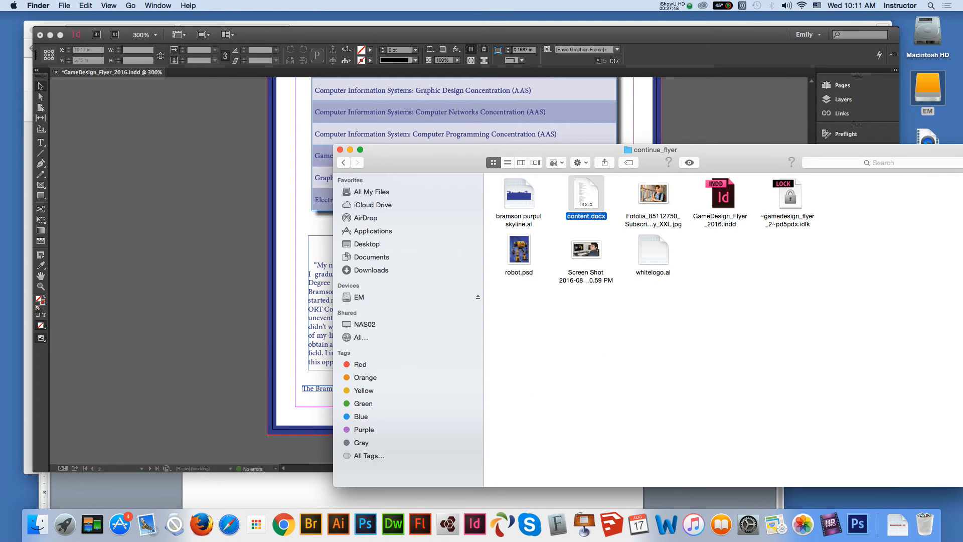
left_click(586, 249)
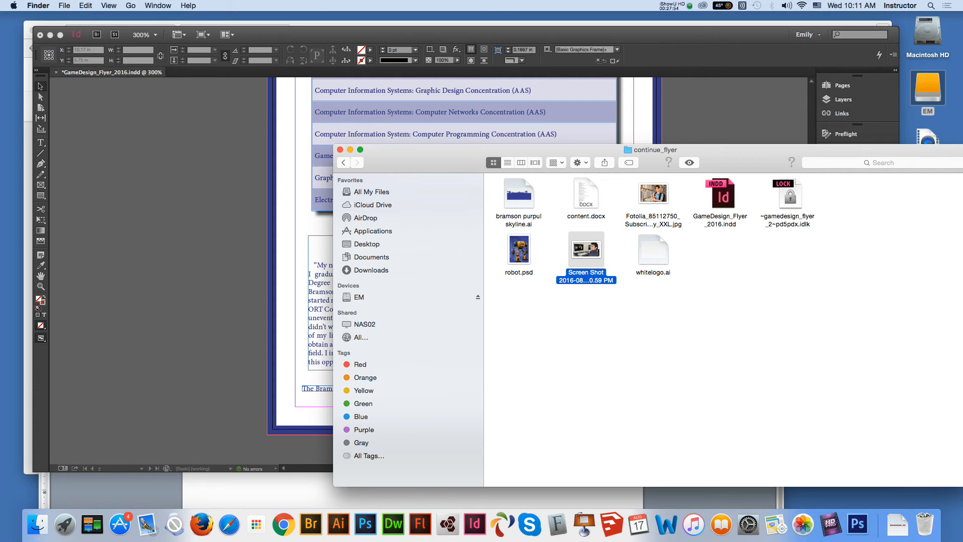
left_click_drag(586, 250, 294, 317)
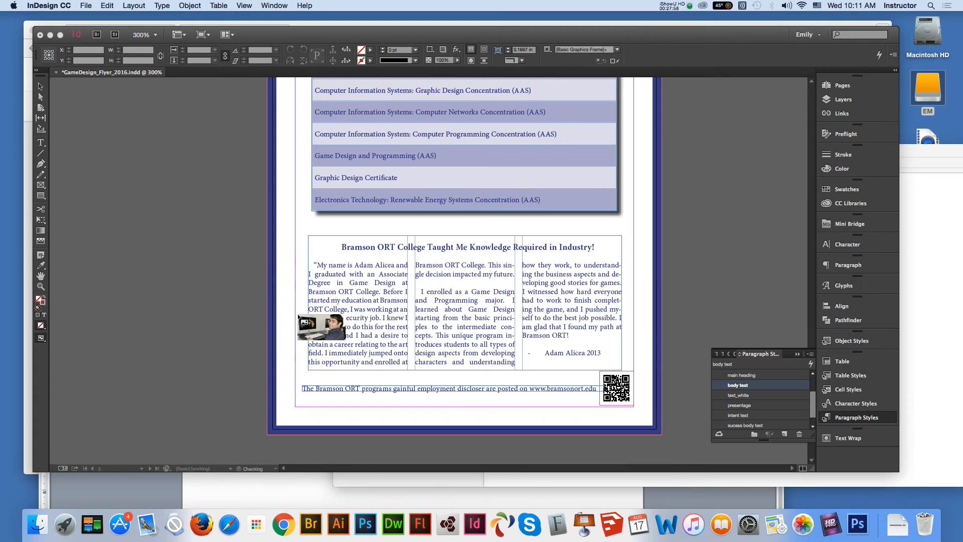
- Place the photo over the testimonial and scale it to about 2.23 by 1.22 in over the middle column
left_click_drag(383, 262, 384, 262)
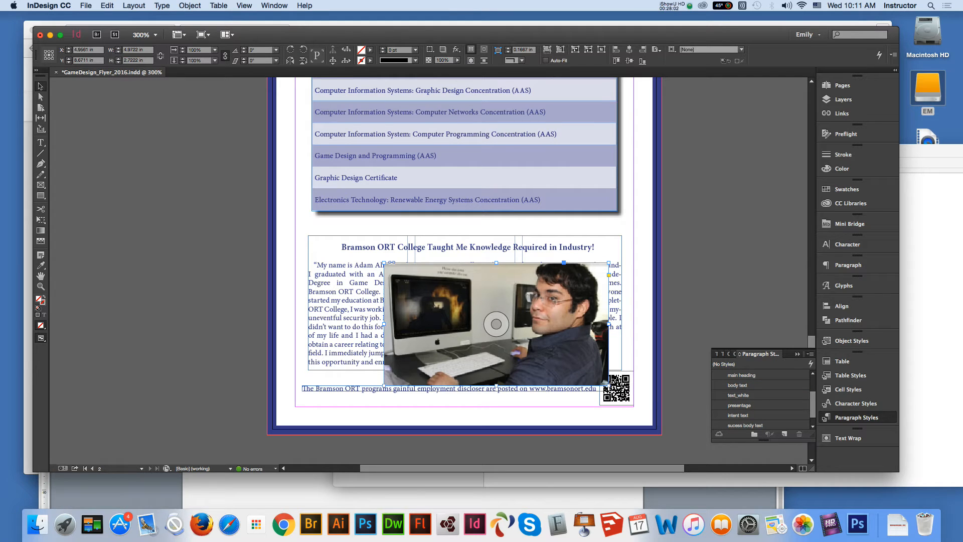
left_click_drag(385, 263, 502, 327)
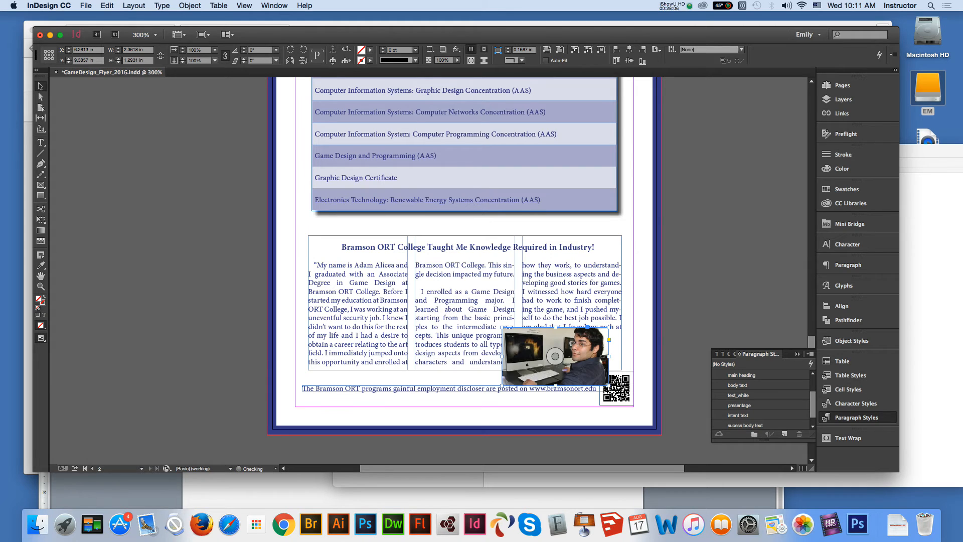
left_click_drag(555, 356, 516, 276)
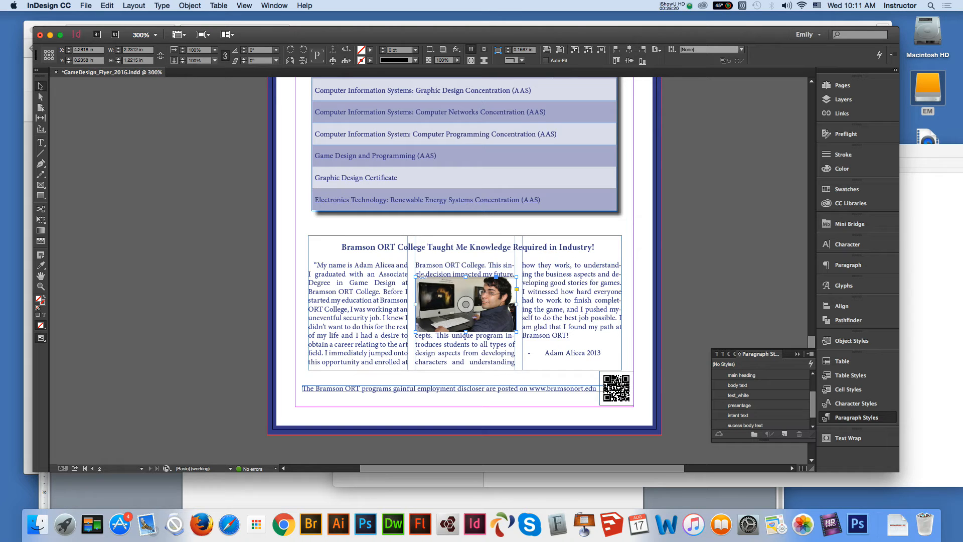
- With the photo and testimonial frame selected, wrap text around the bounding box with 0.0625 in offsets on all sides
left_click(357, 301, "shift")
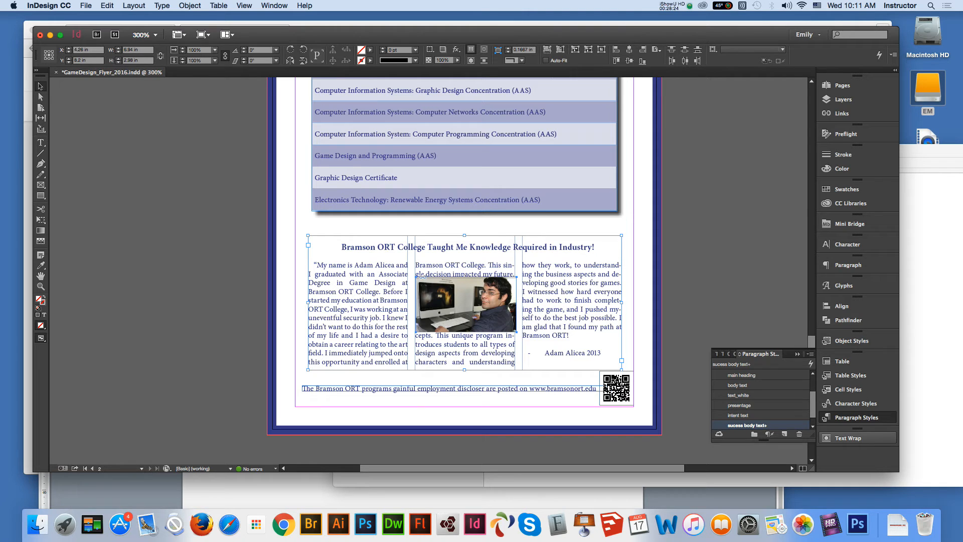
left_click(848, 438)
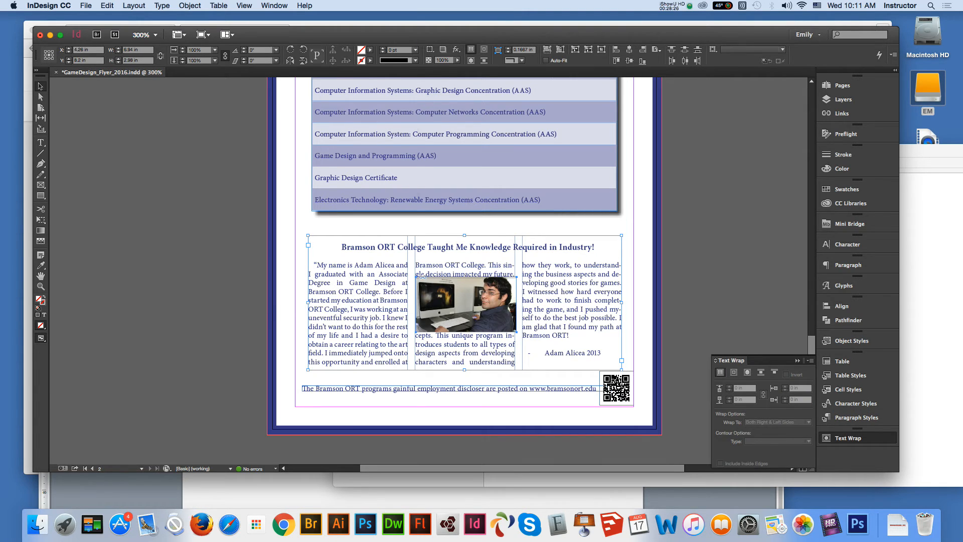
left_click(275, 6)
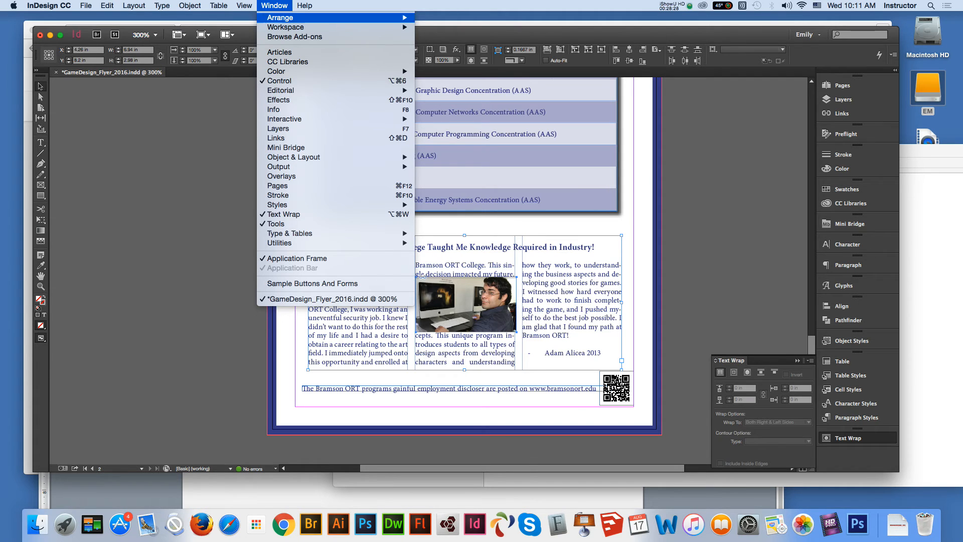
key("Escape")
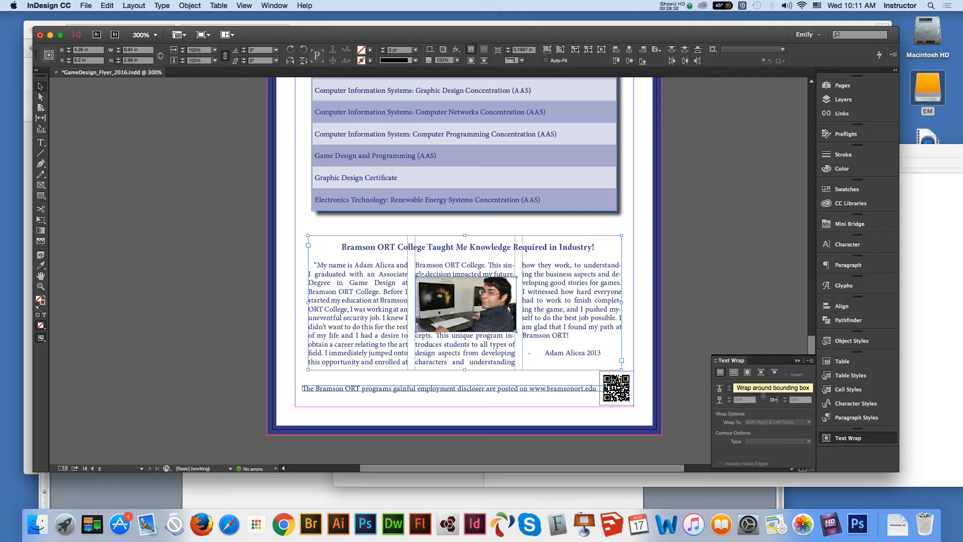
left_click(733, 372)
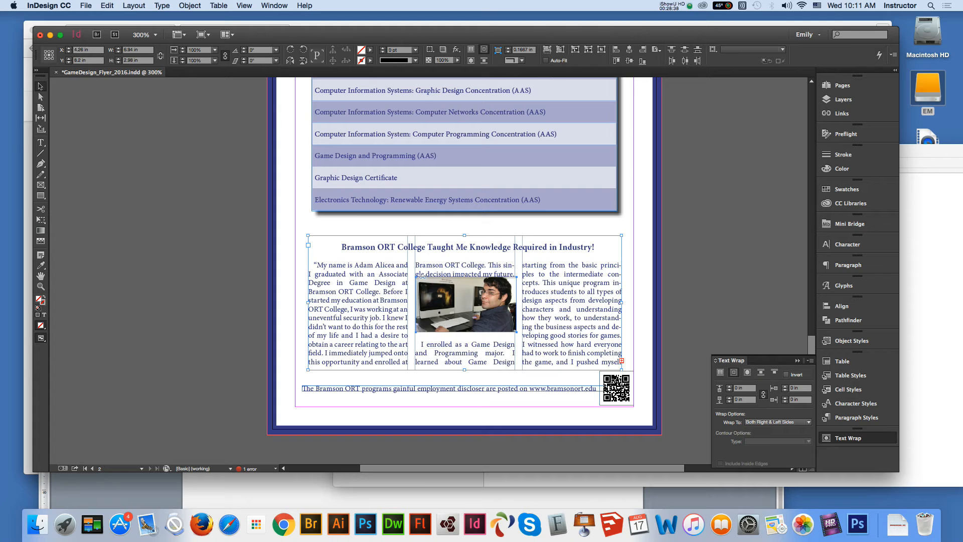
left_click(730, 386)
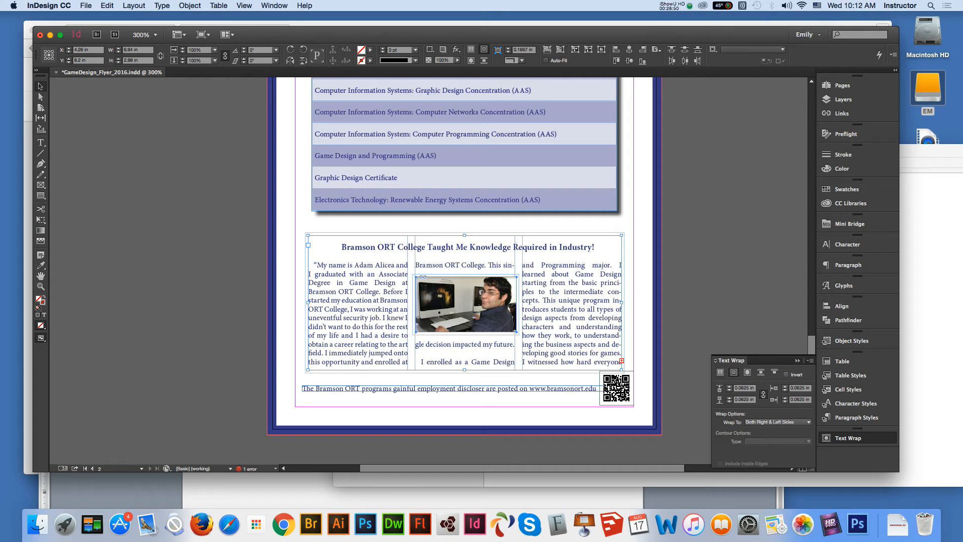
mouse_move(494, 310)
left_mouse_down()
mouse_move(490, 336)
mouse_move(494, 312)
left_mouse_up()
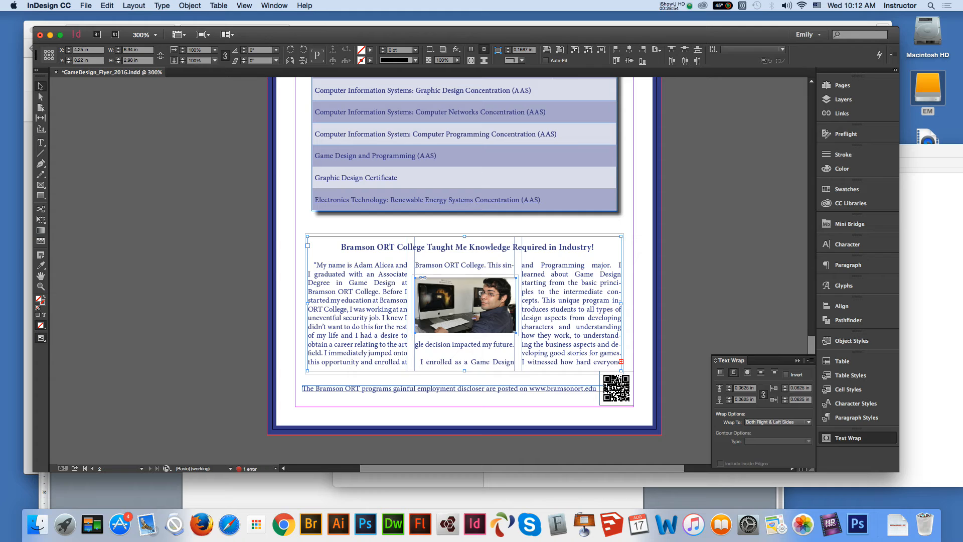
- Try the Jump Object text wrap and move the photo across the first and second testimonial columns
left_click(760, 374)
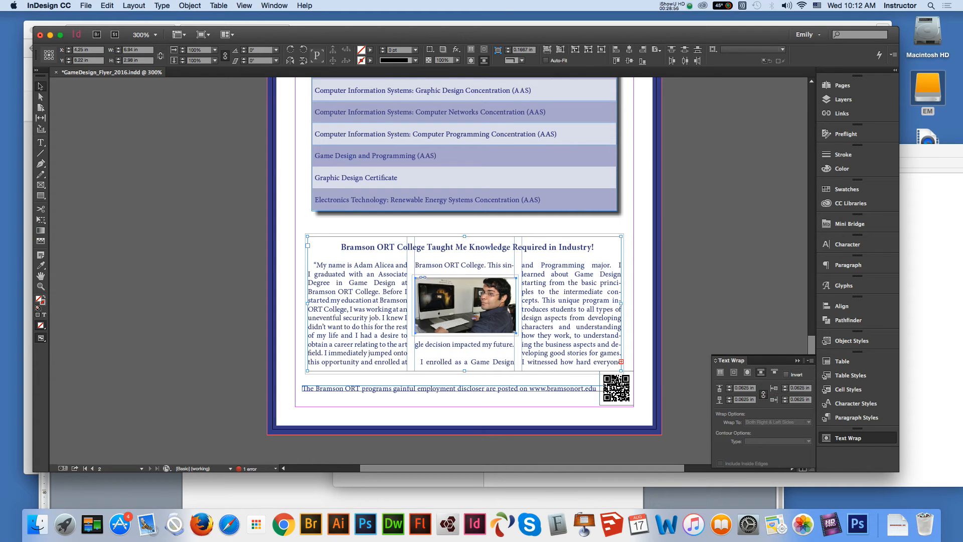
left_click_drag(494, 313, 373, 309)
left_click(685, 317)
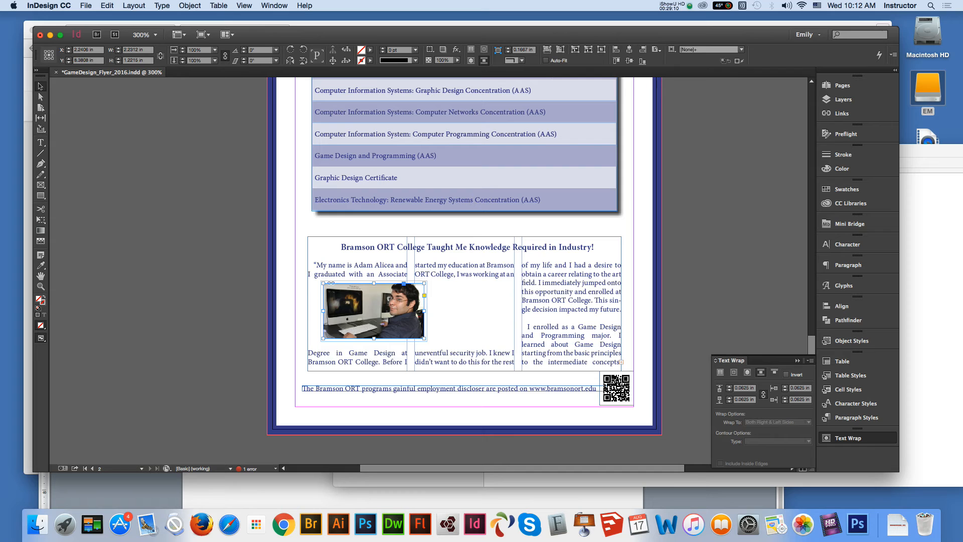
- Try the Jump to Next Column wrap with the photo placed lower in the testimonial, and turn its text wrap off
left_click(774, 372)
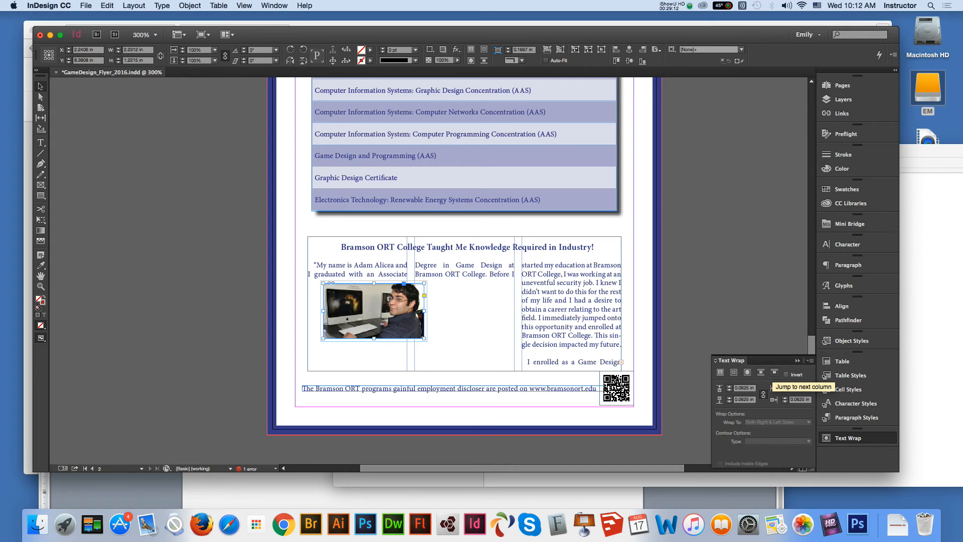
left_click_drag(413, 322, 409, 347)
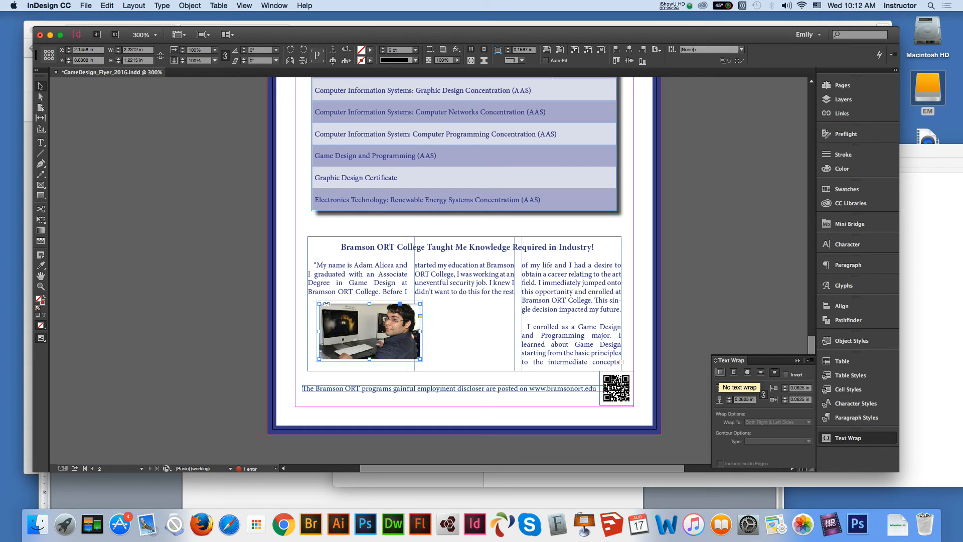
left_click(721, 372)
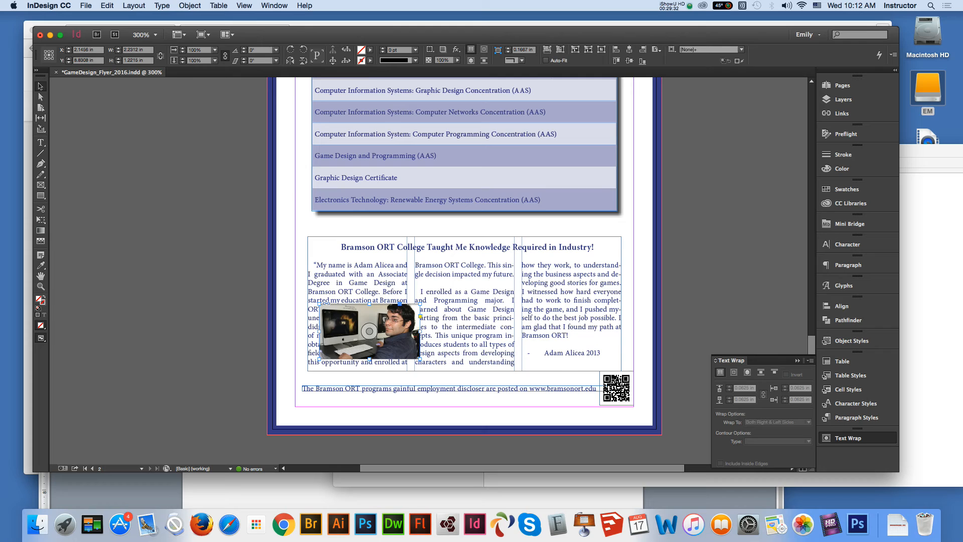
- Apply bounding-box text wrap to the photo and the testimonial frame together, undoing a trial move of both
left_click(464, 283, "shift")
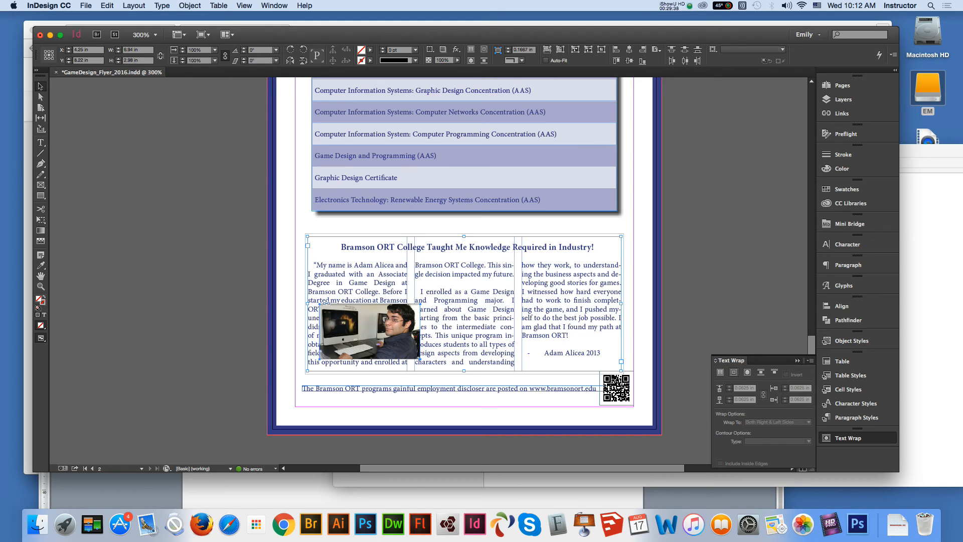
left_click(733, 372)
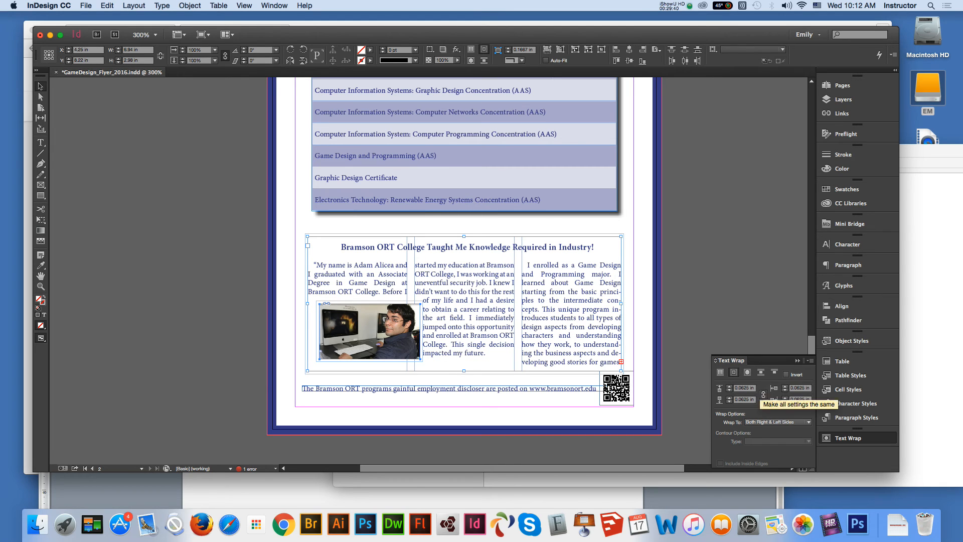
left_click_drag(402, 331, 439, 331)
key("super+z")
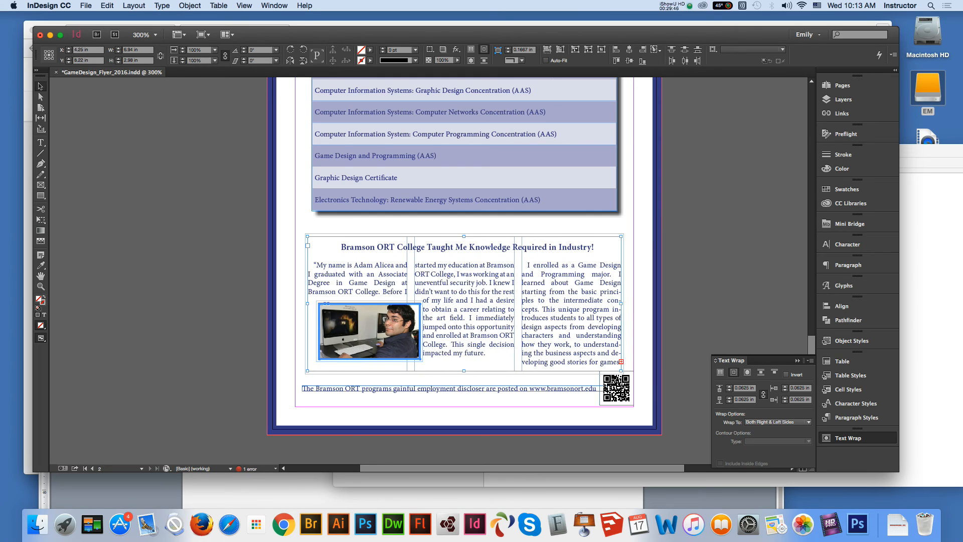
- Select only the photo and align it within the testimonial's middle column, below the first paragraph's closing lines
key("super+shift+a")
left_click(401, 317)
left_click_drag(401, 317, 488, 306)
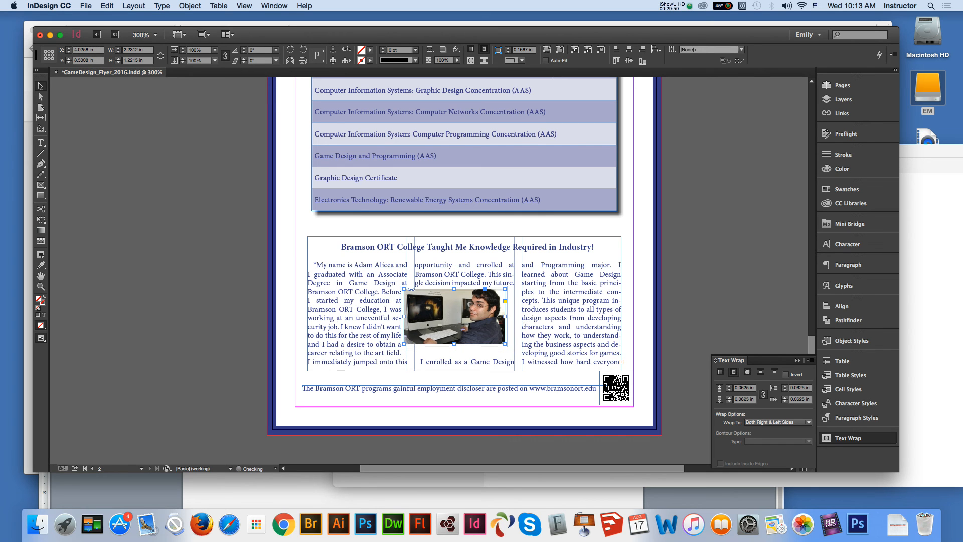
left_click_drag(482, 314, 489, 316)
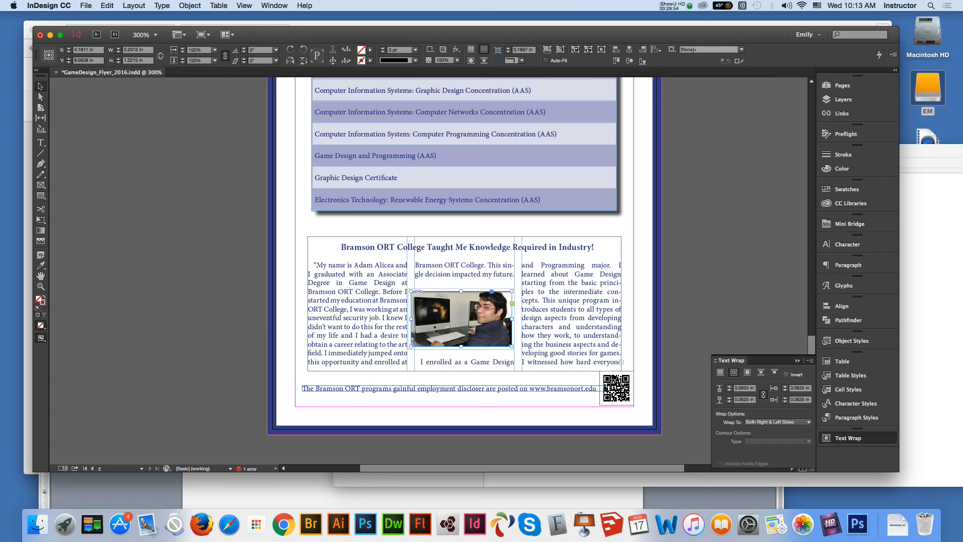
left_click_drag(454, 312, 457, 310)
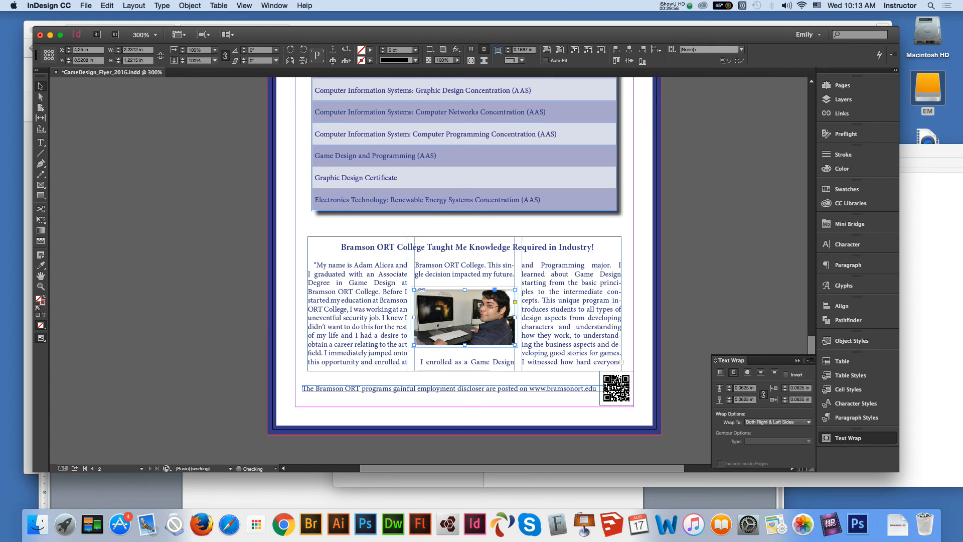
- Lengthen the testimonial frame to about 3.42 in tall so all its text fits, and move it up closer to the job placement table
left_click(687, 281)
left_click(501, 355)
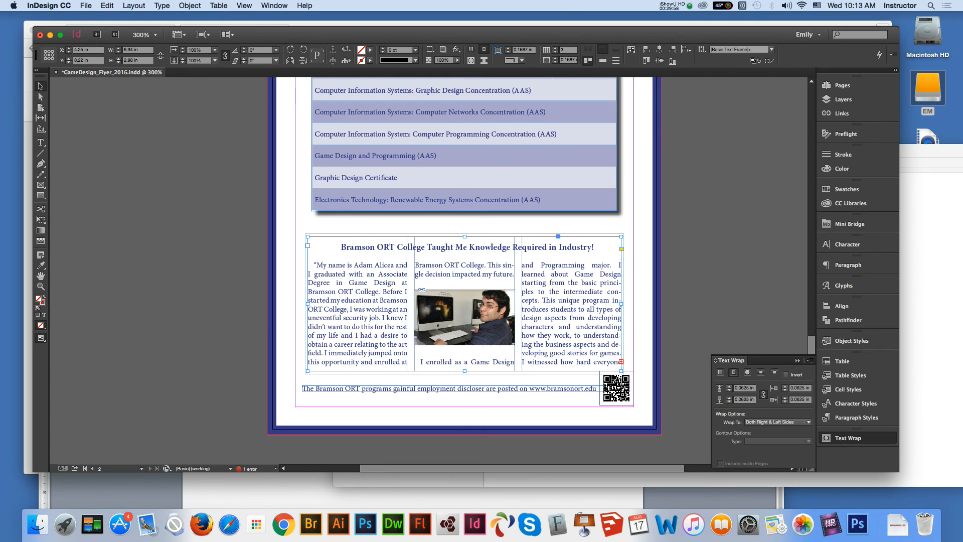
left_click_drag(464, 371, 462, 380)
left_click_drag(570, 333, 565, 324)
left_click_drag(617, 370, 617, 380)
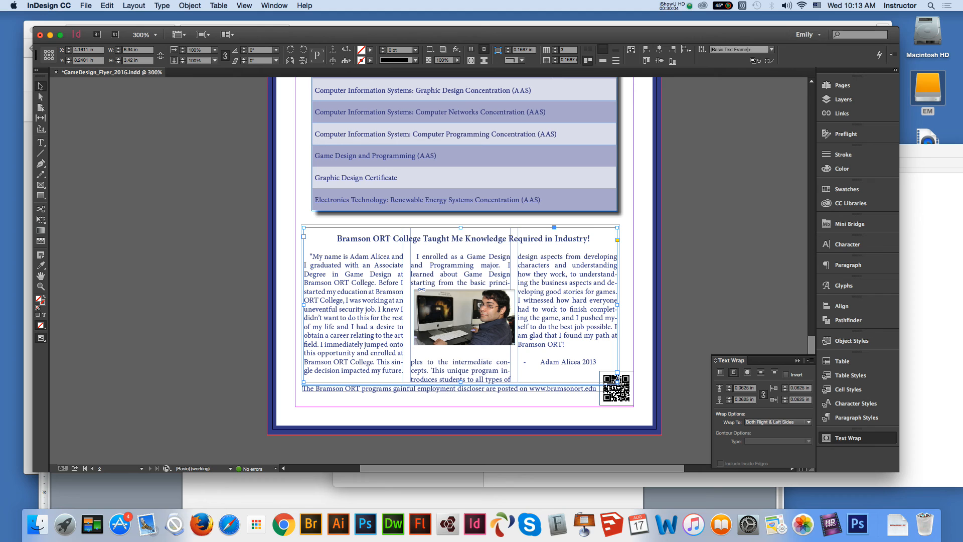
left_click_drag(594, 313, 597, 310)
left_click(695, 274)
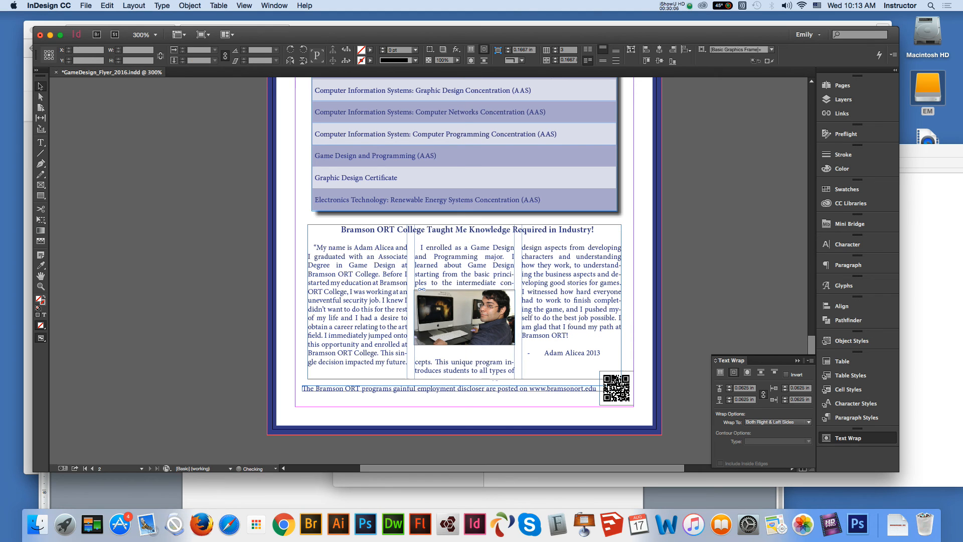
- Examine the first and second flyer pages in Preview and Presentation mode, and return to the normal view with guides and frame edges
left_click(846, 85)
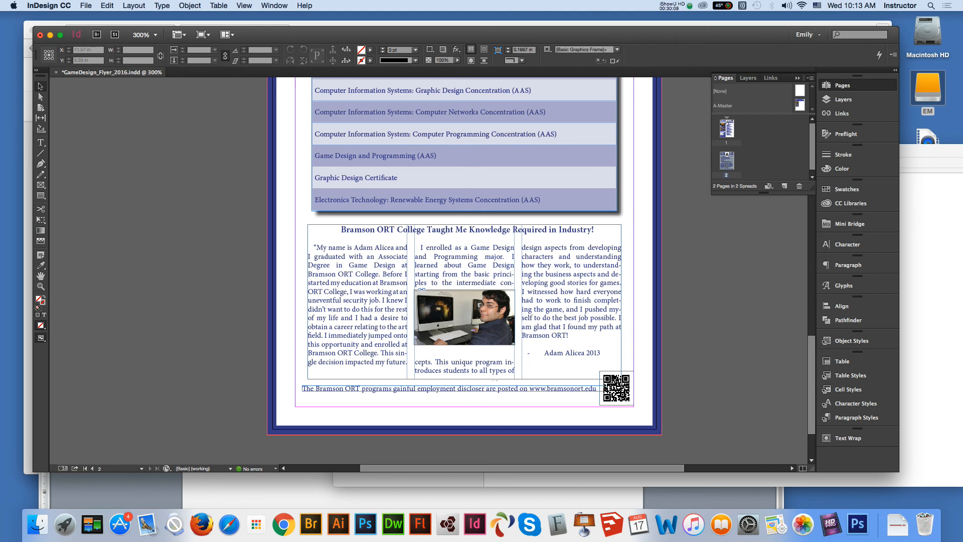
key("shift+Page_Up")
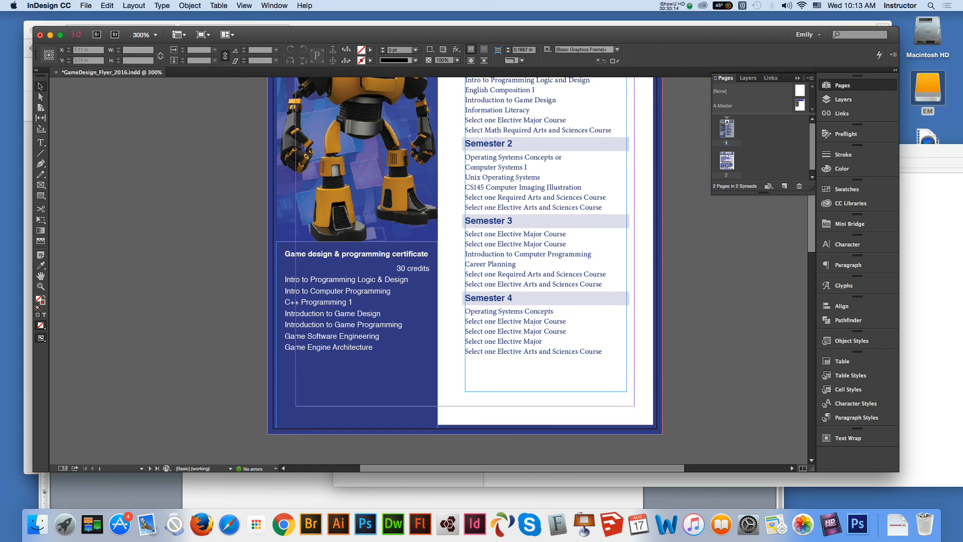
key("w")
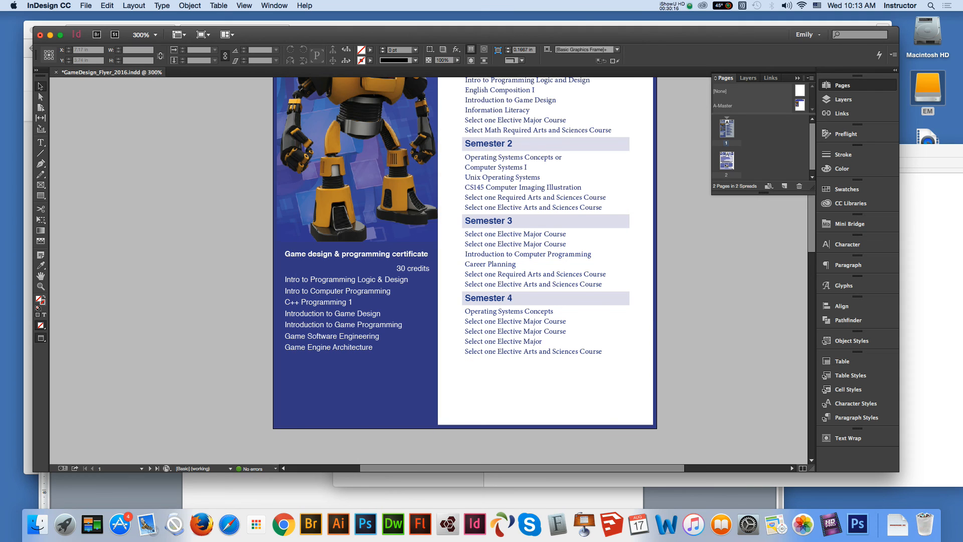
key("shift+w")
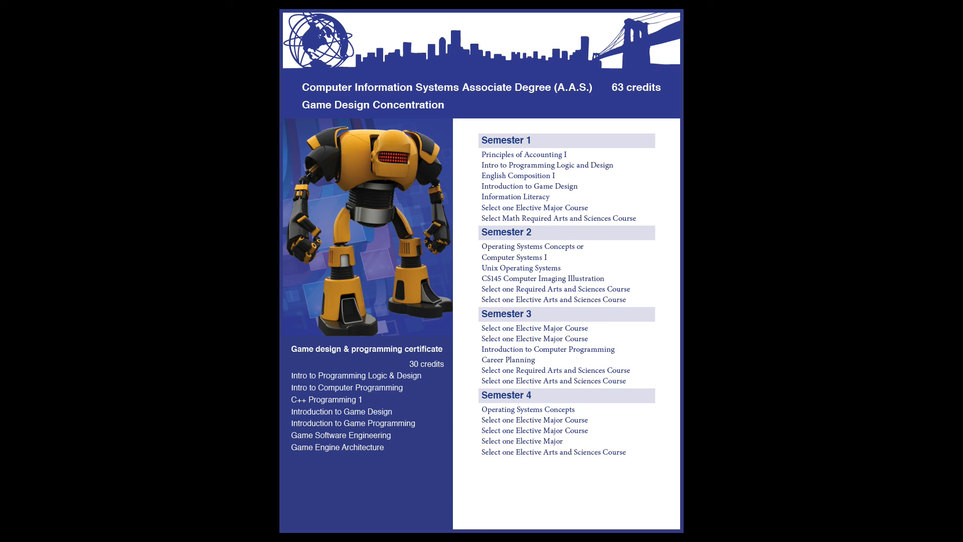
key("Right")
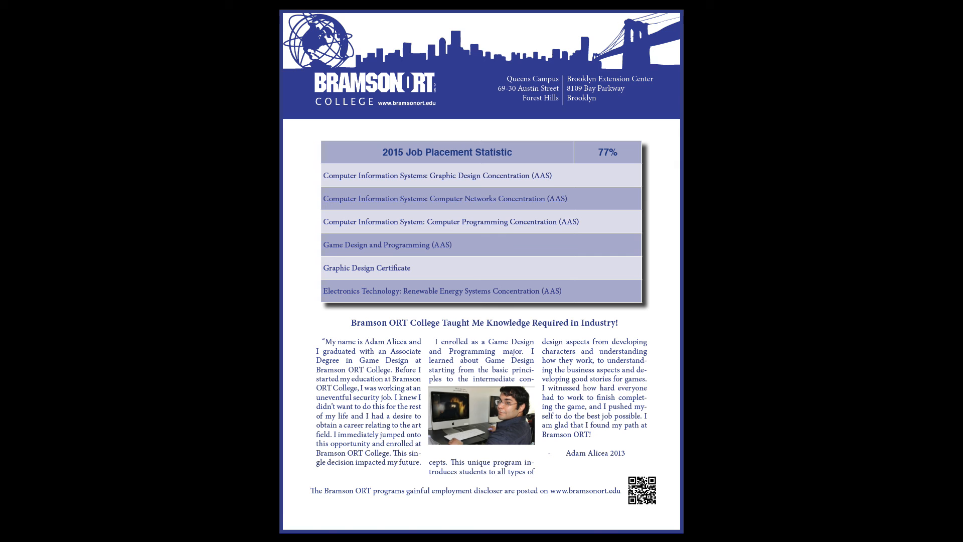
key("Escape")
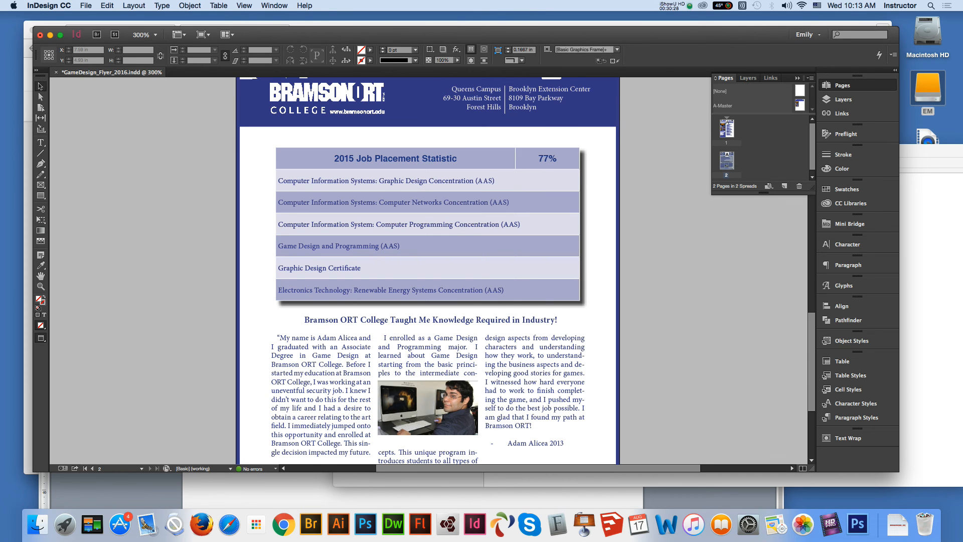
key("w")
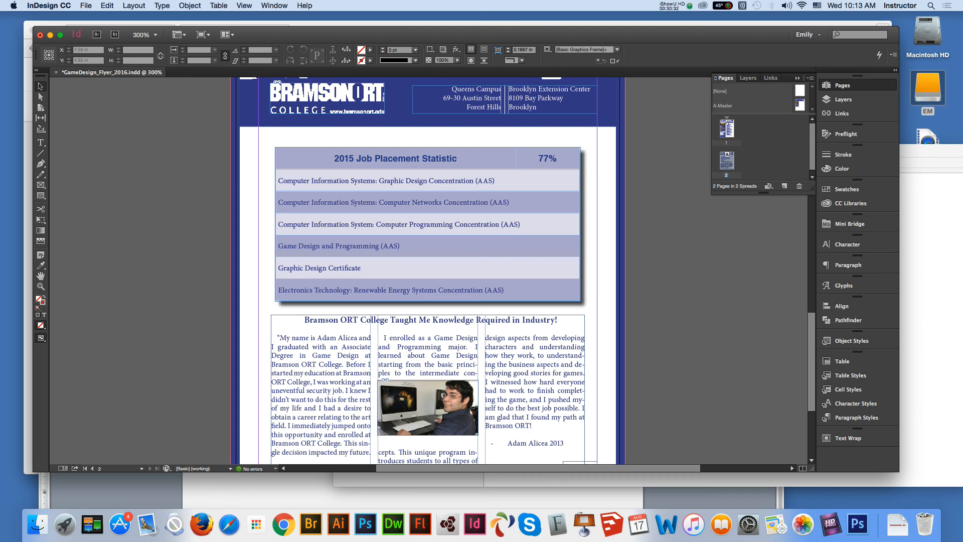
left_click(830, 512)
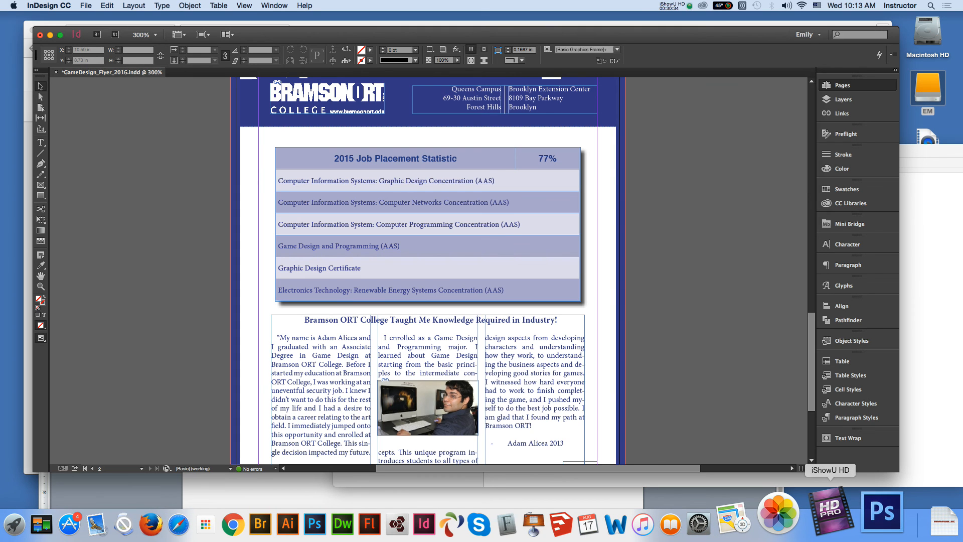